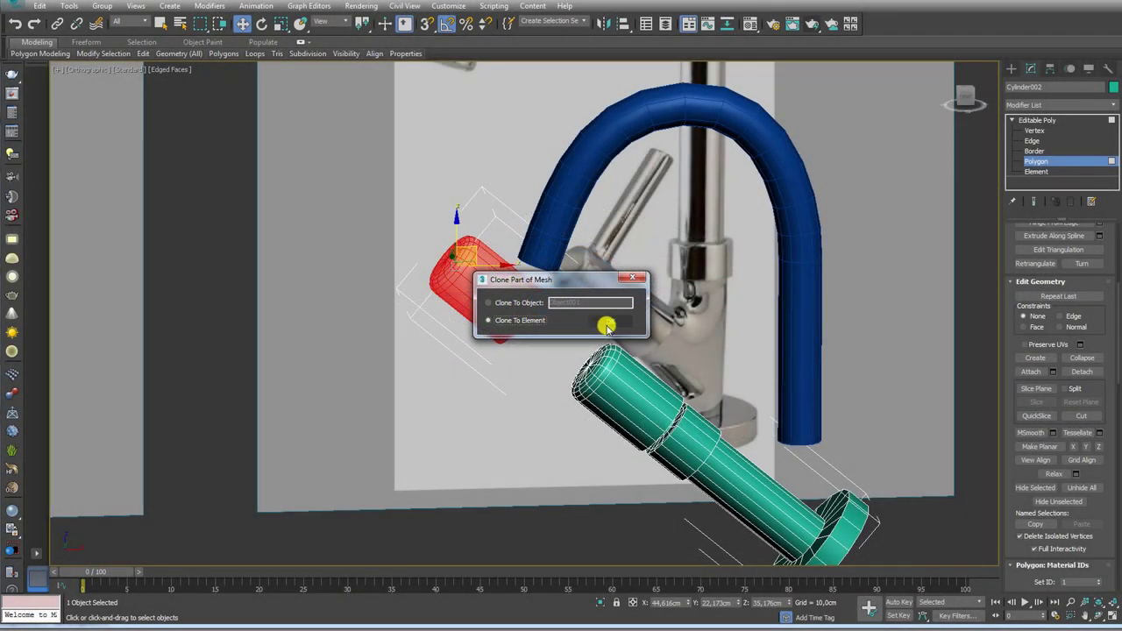
Step: Clone the selected cylinder polygons and scale the red copy down in place
left_click(607, 320)
key("e")
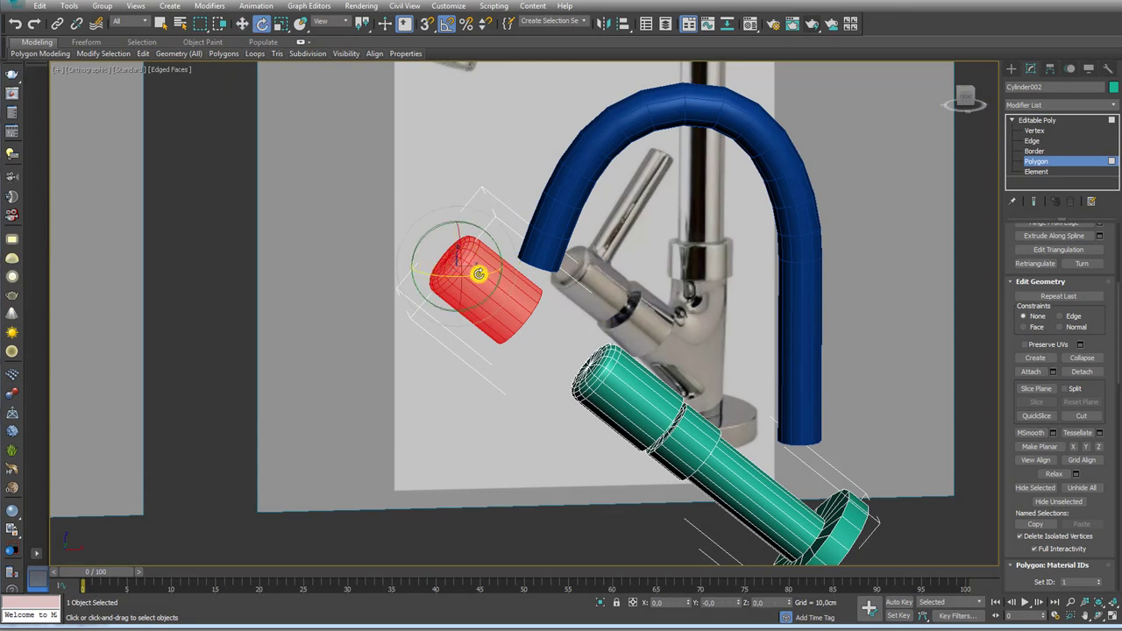
key("r")
left_click_drag(459, 266, 474, 395)
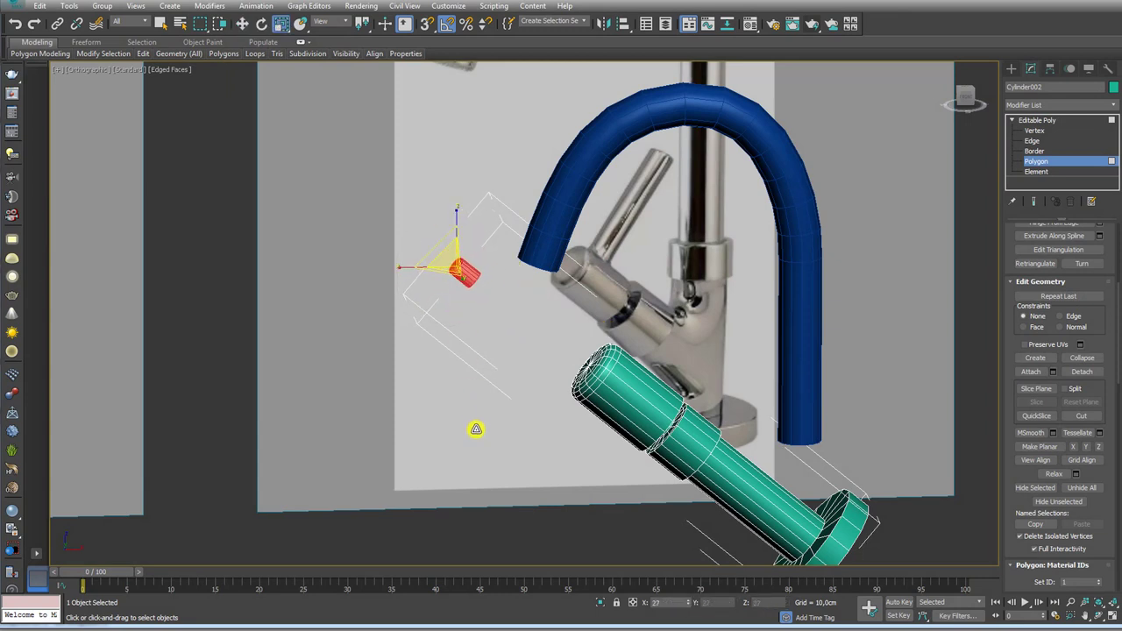
Step: Detach the small cylinder element from Cylinder002 as Object001
left_click(1040, 120)
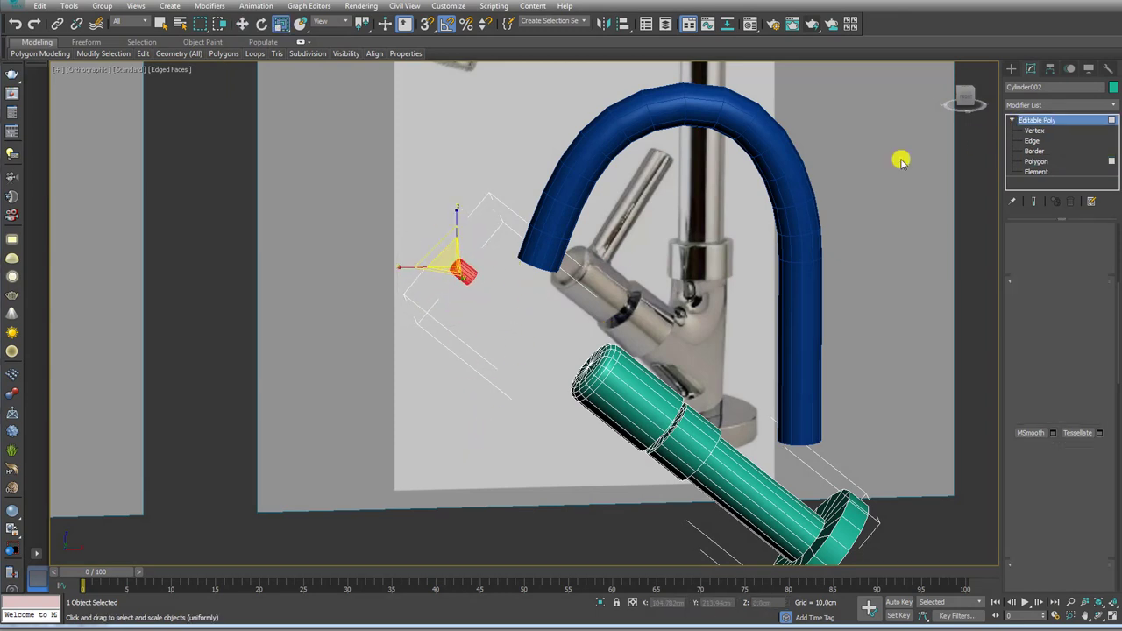
left_click(1051, 173)
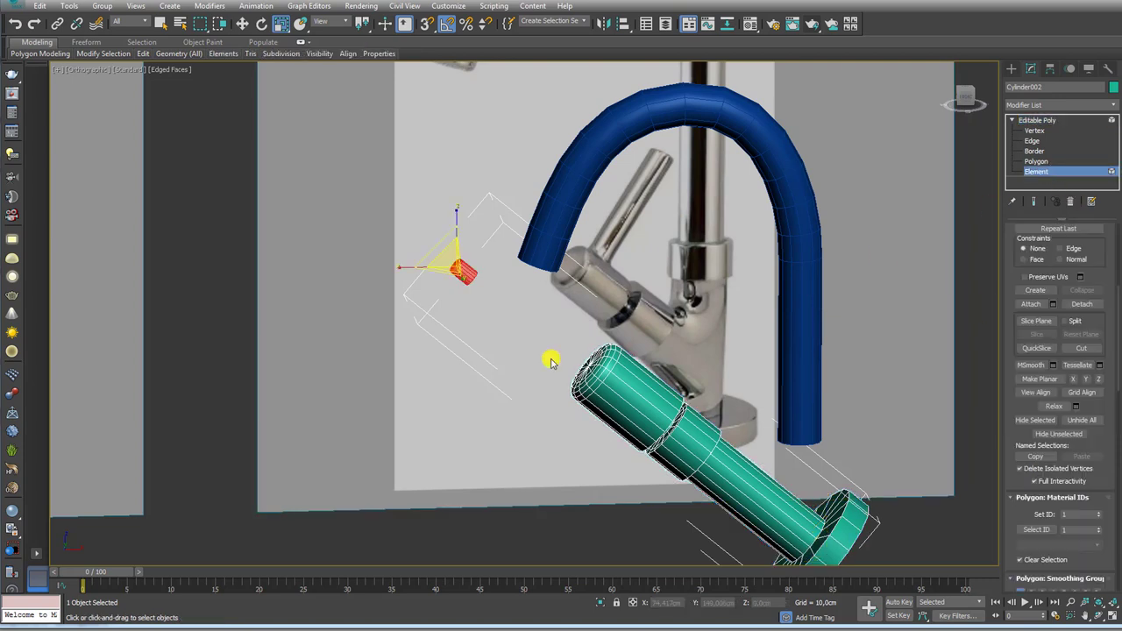
left_click(1084, 305)
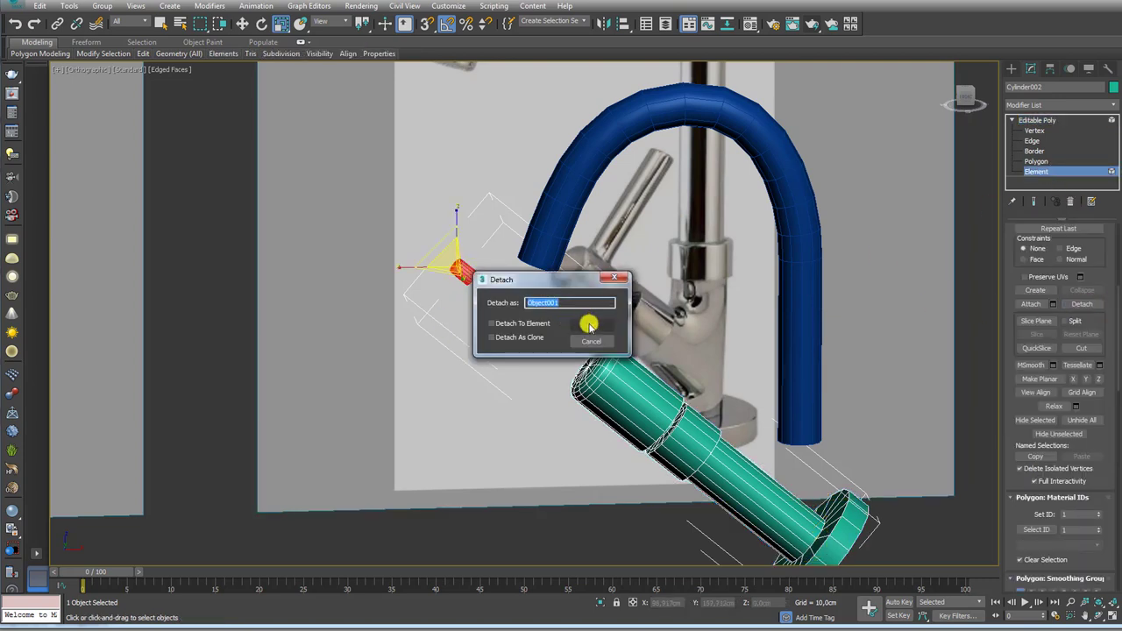
left_click(589, 326)
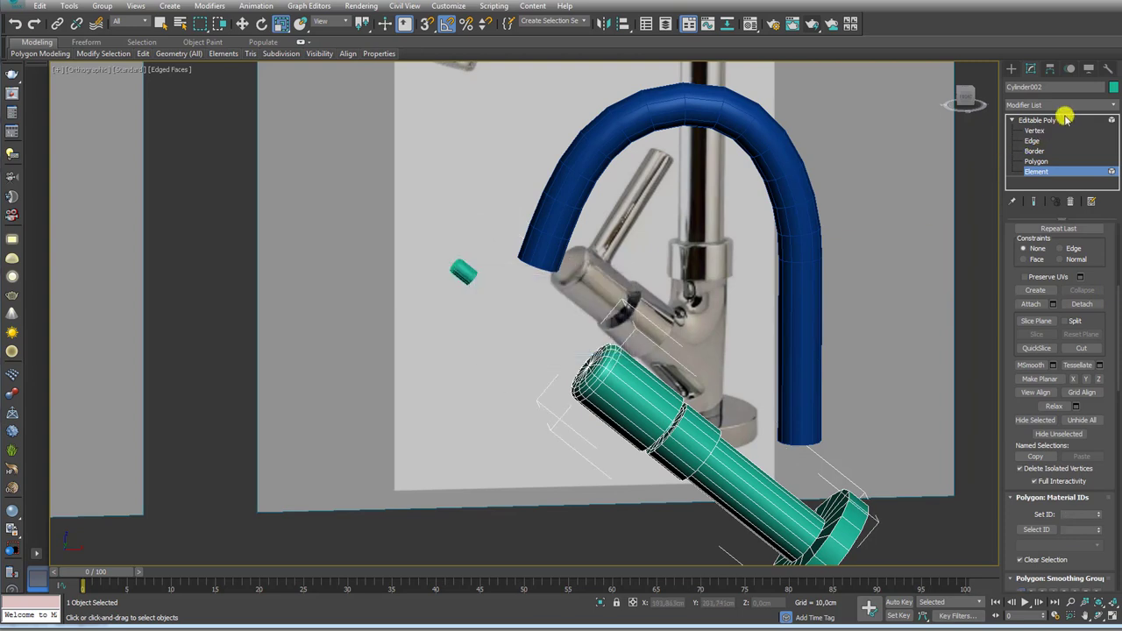
Step: Adjust Object001's pivot with Affect Pivot Only in the Hierarchy panel
left_click(469, 277)
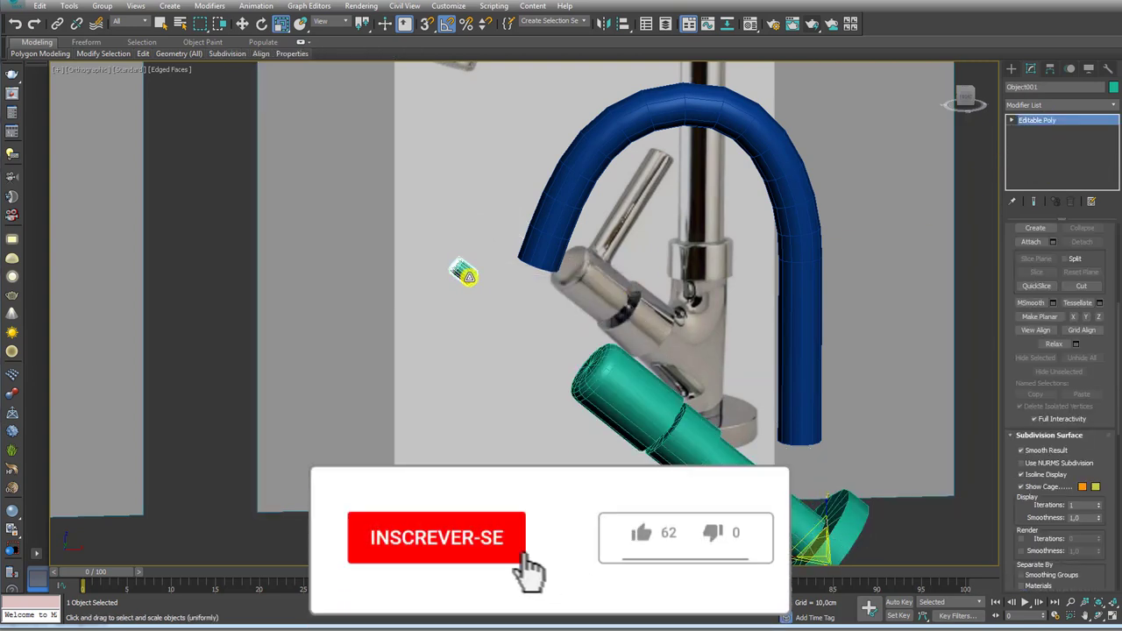
left_click(1051, 68)
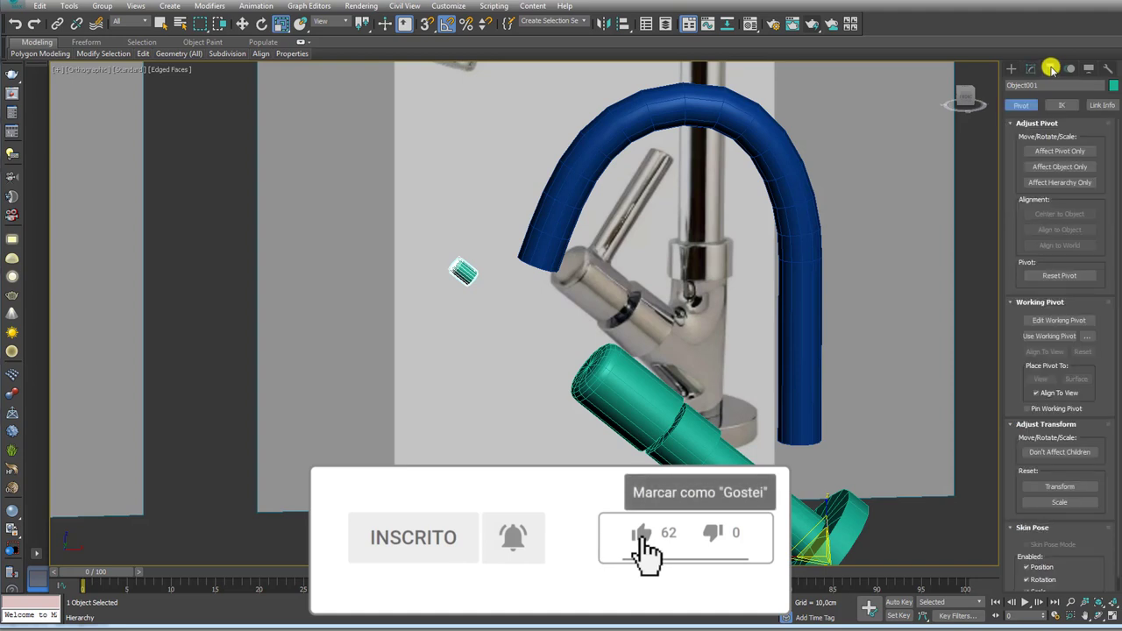
left_click(1065, 151)
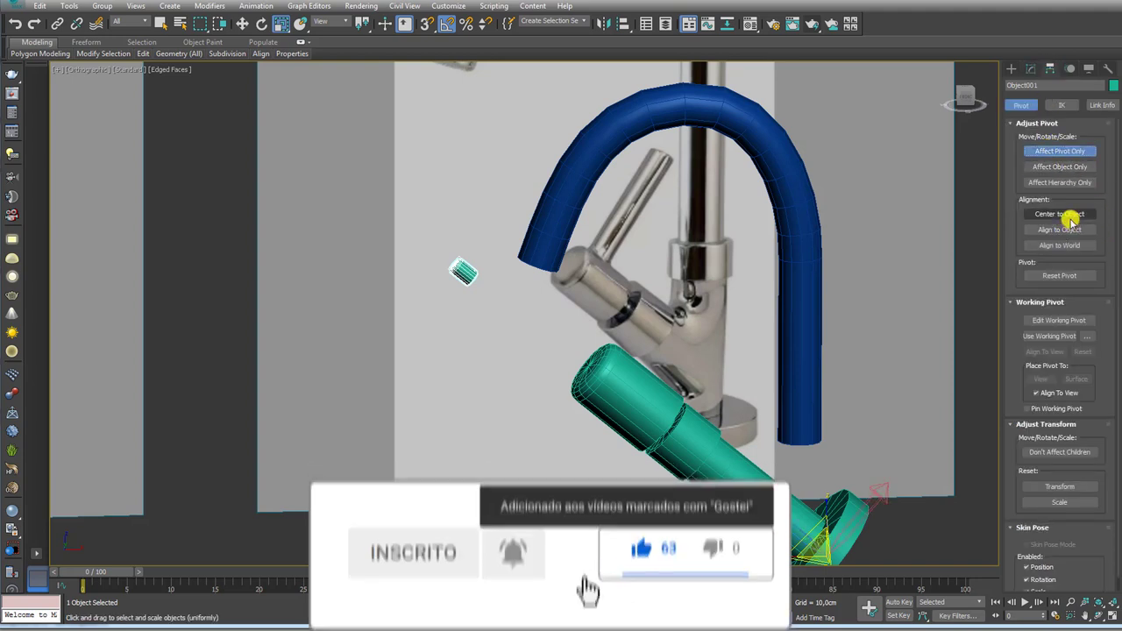
left_click(1060, 151)
Step: Rotate Object001 -90 degrees about Y so it lies sideways
key("e")
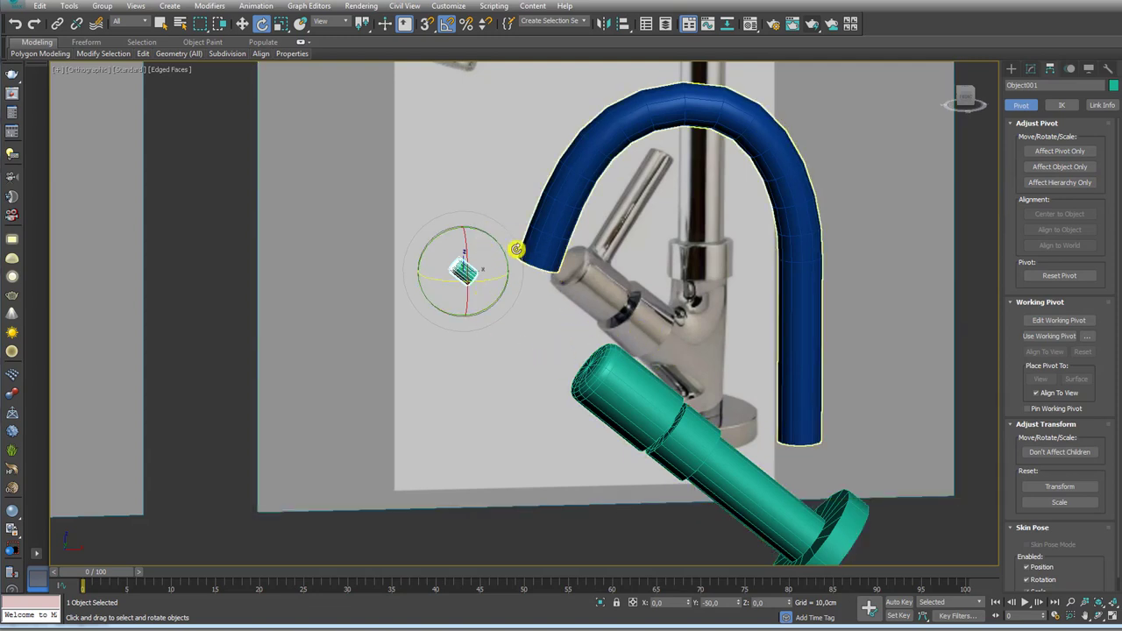
left_click_drag(493, 240, 485, 238)
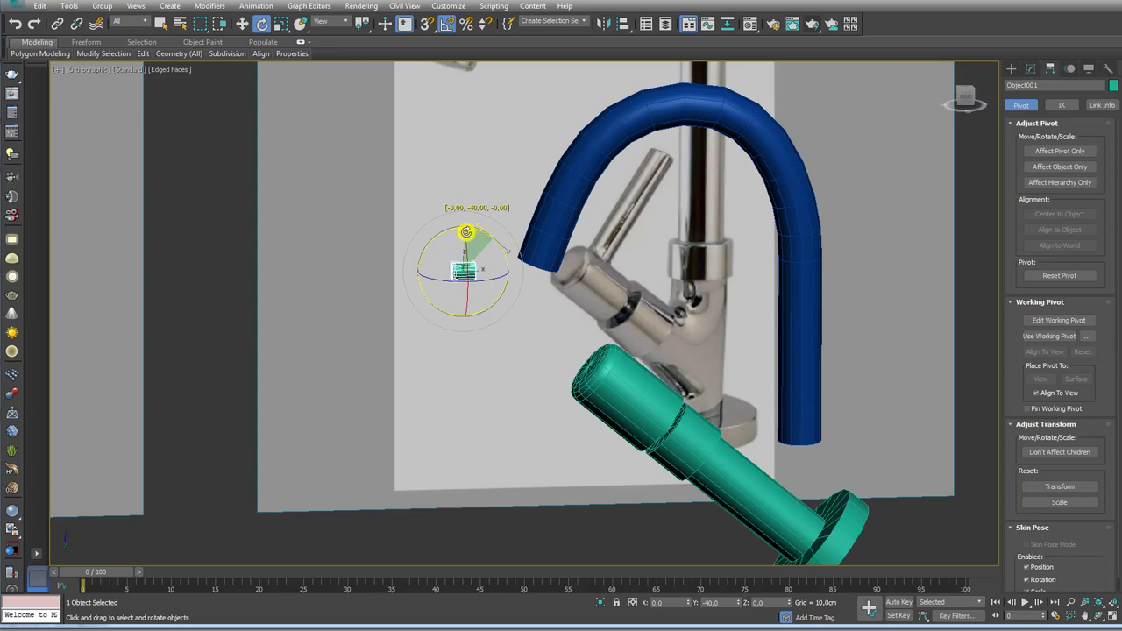
left_click_drag(466, 233, 473, 263)
left_click(1031, 69)
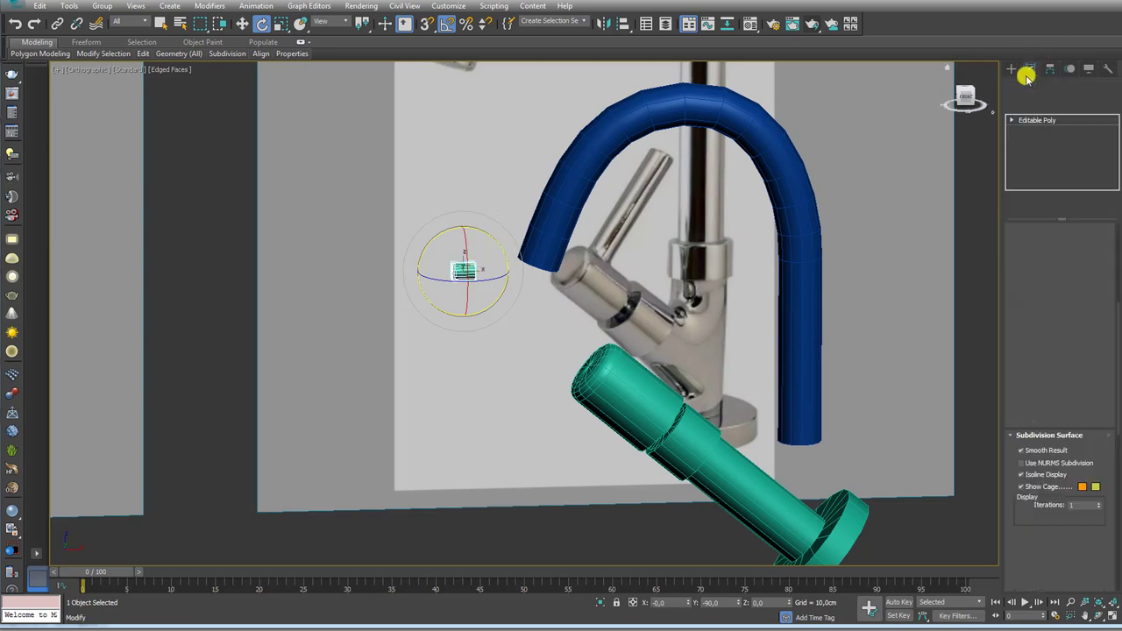
left_click(1011, 120)
Step: Stretch Object001 into a long thin rod by moving its end vertices along X
left_click(1033, 130)
mouse_move(789, 193)
middle_mouse_down("alt")
mouse_move(574, 221)
mouse_move(496, 290)
middle_mouse_up("alt")
left_click_drag(470, 310, 471, 307)
key("w")
left_click_drag(517, 270, 649, 270)
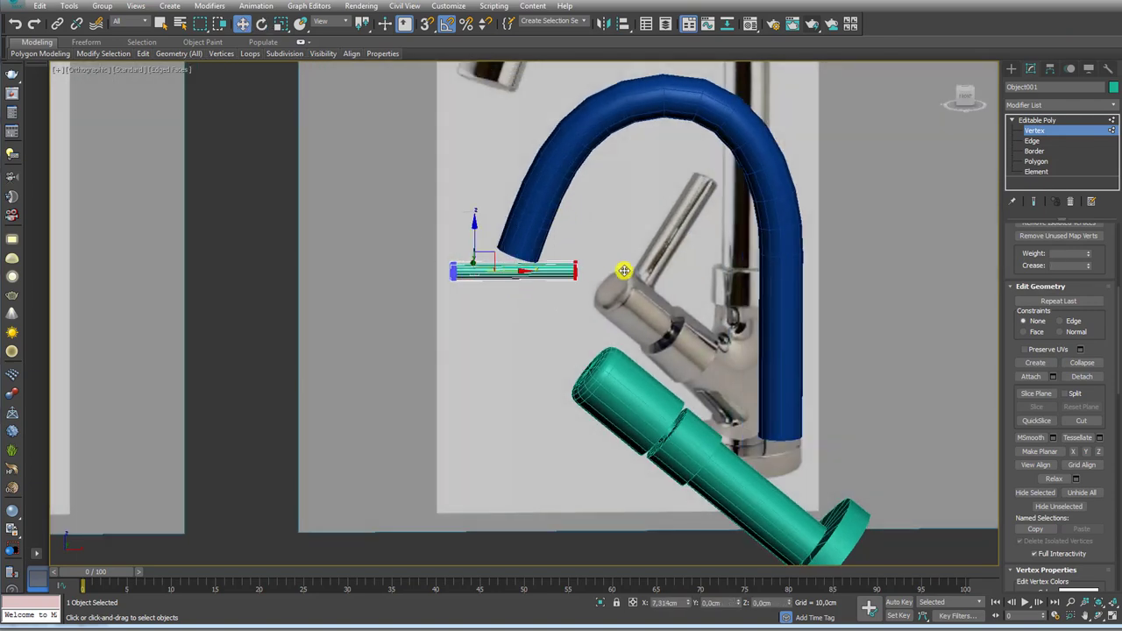
Step: Tilt the rod -35 degrees in the Front view
left_click(1035, 130)
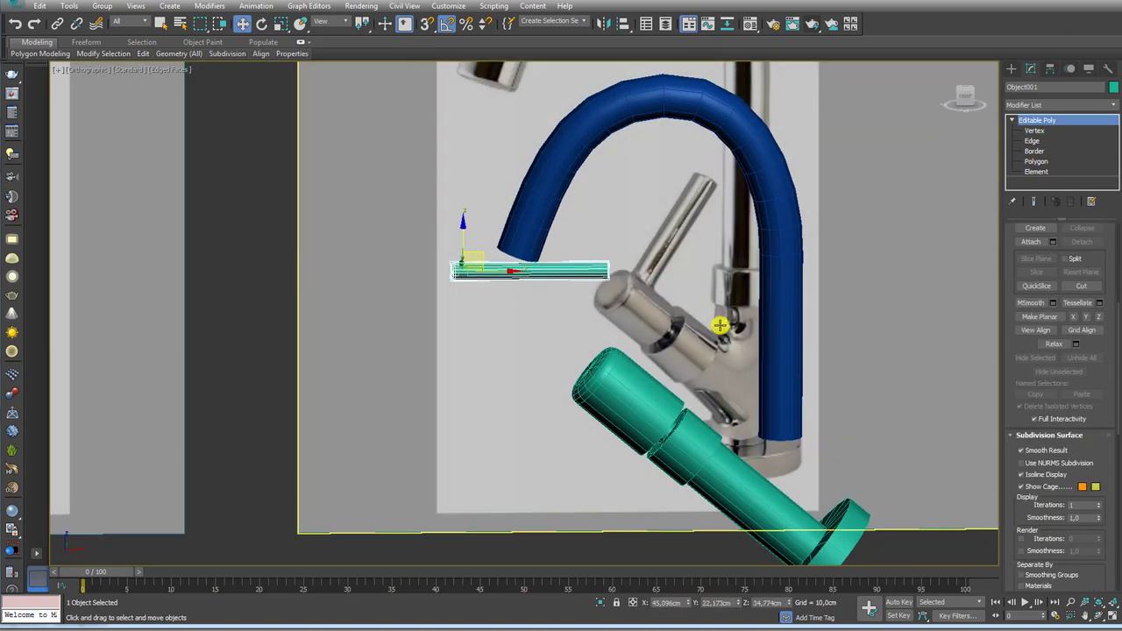
scroll(719, 326, "down", 5)
key("f")
scroll(645, 329, "up", 2)
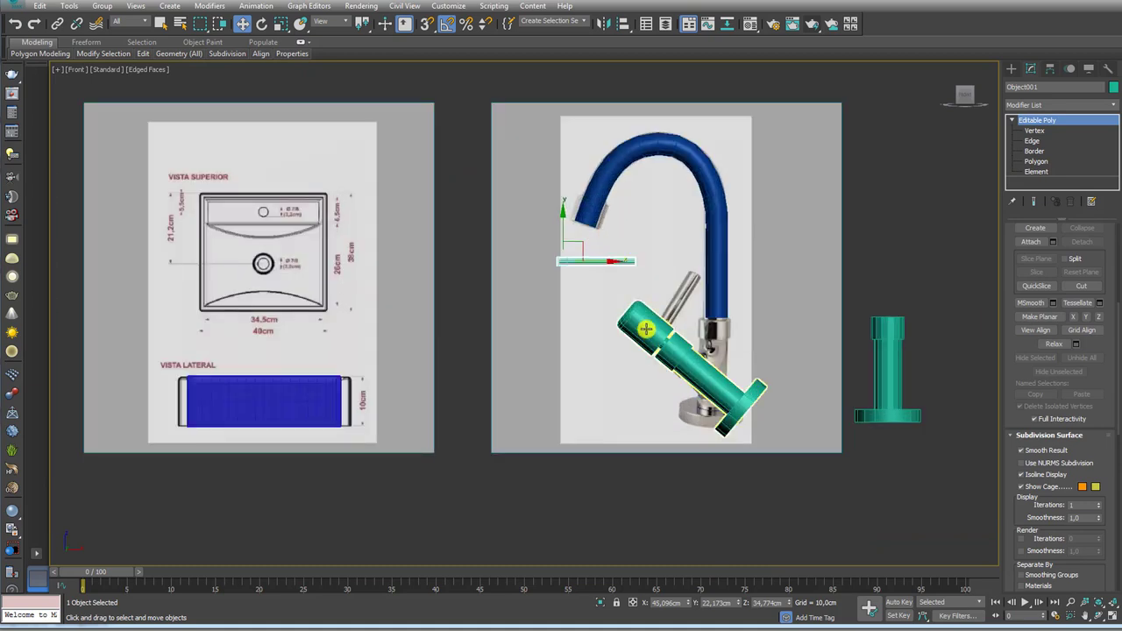
scroll(645, 329, "up", 2)
key("e")
left_click_drag(565, 223, 613, 296)
Step: Move the rod onto the faucet lever in the reference image
key("w")
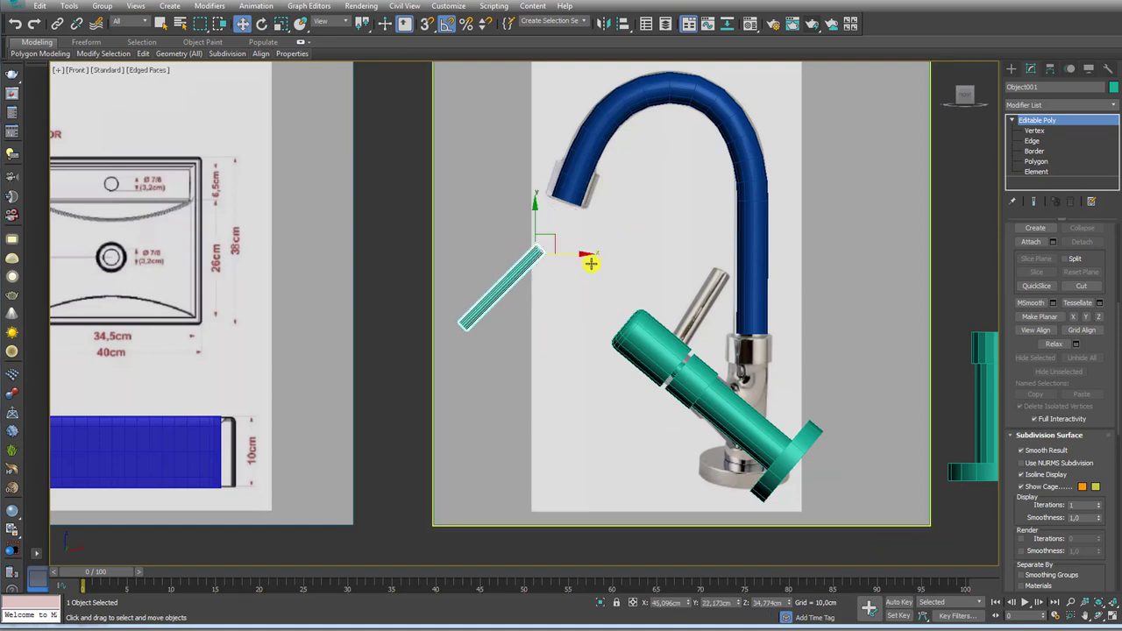
left_click(716, 275)
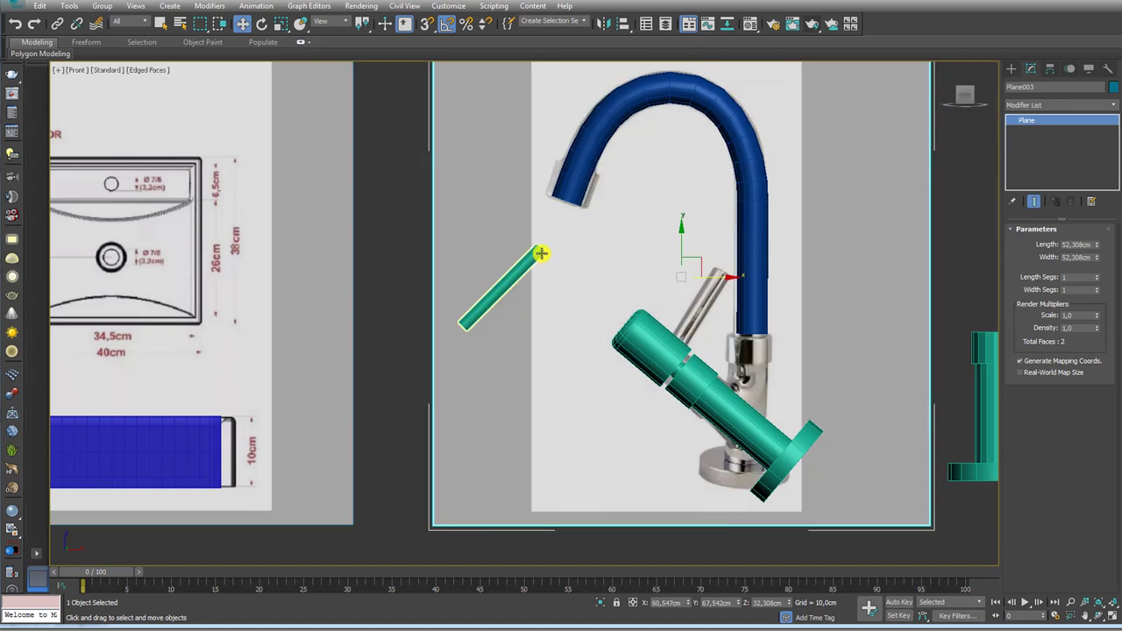
left_click(538, 253)
mouse_move(539, 253)
left_mouse_down()
mouse_move(762, 236)
mouse_move(742, 238)
mouse_move(650, 307)
mouse_move(752, 234)
mouse_move(716, 258)
left_mouse_up()
scroll(742, 238, "up", 3)
key("e")
key("w")
Step: Connect the rod's 16 lengthwise edges with one edge loop slid to -16
left_click(1042, 245)
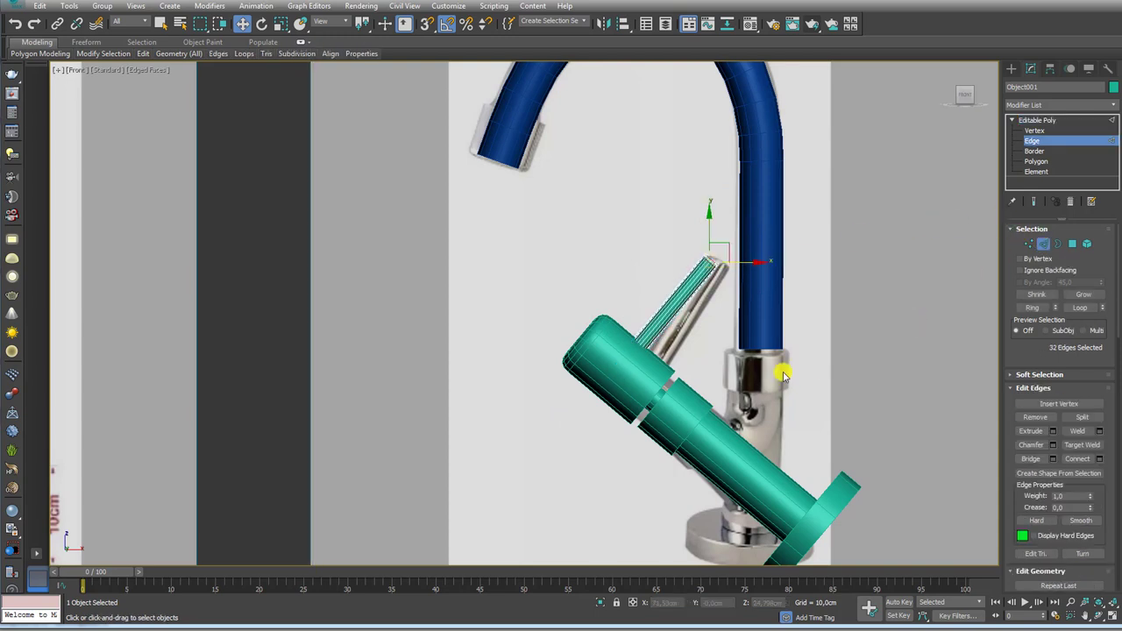
left_click(627, 324)
key("F3")
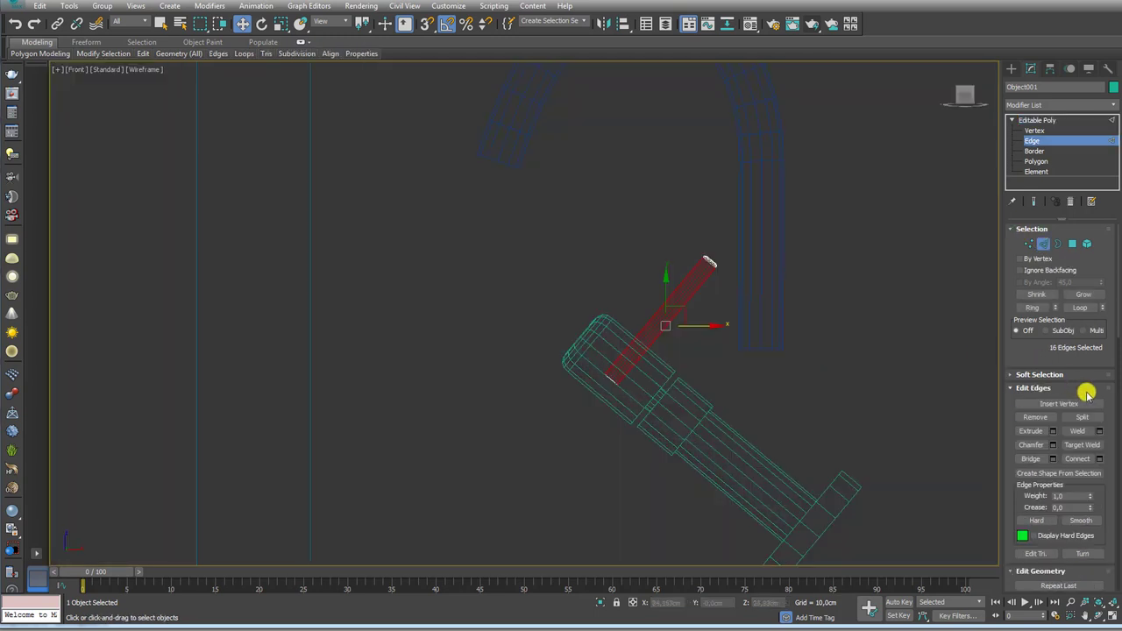
left_click(1100, 459)
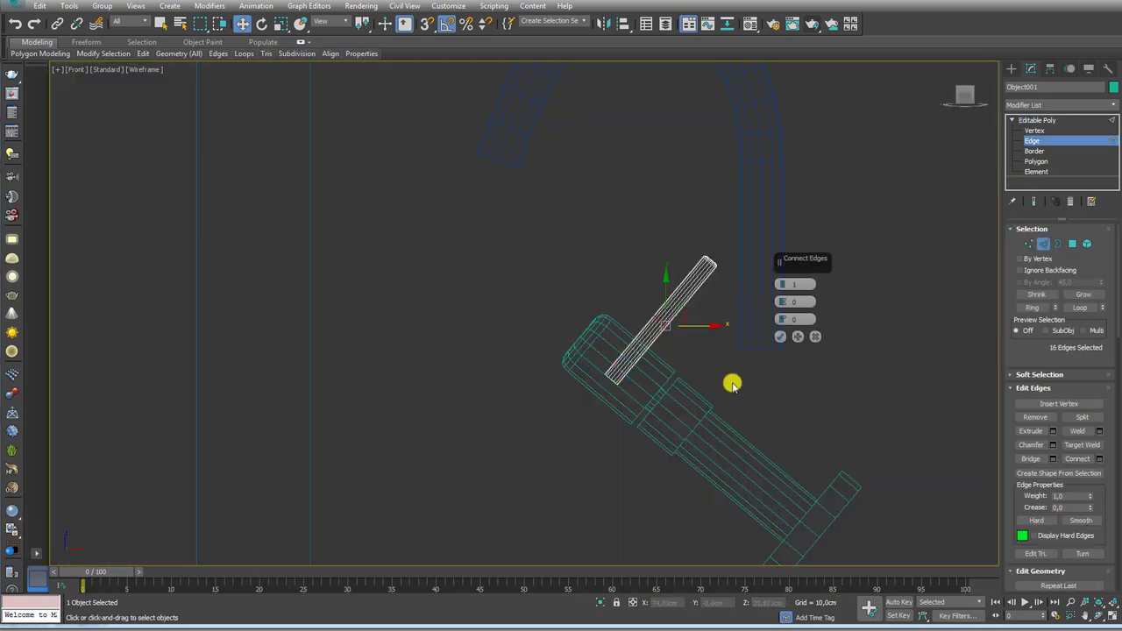
left_click(780, 336)
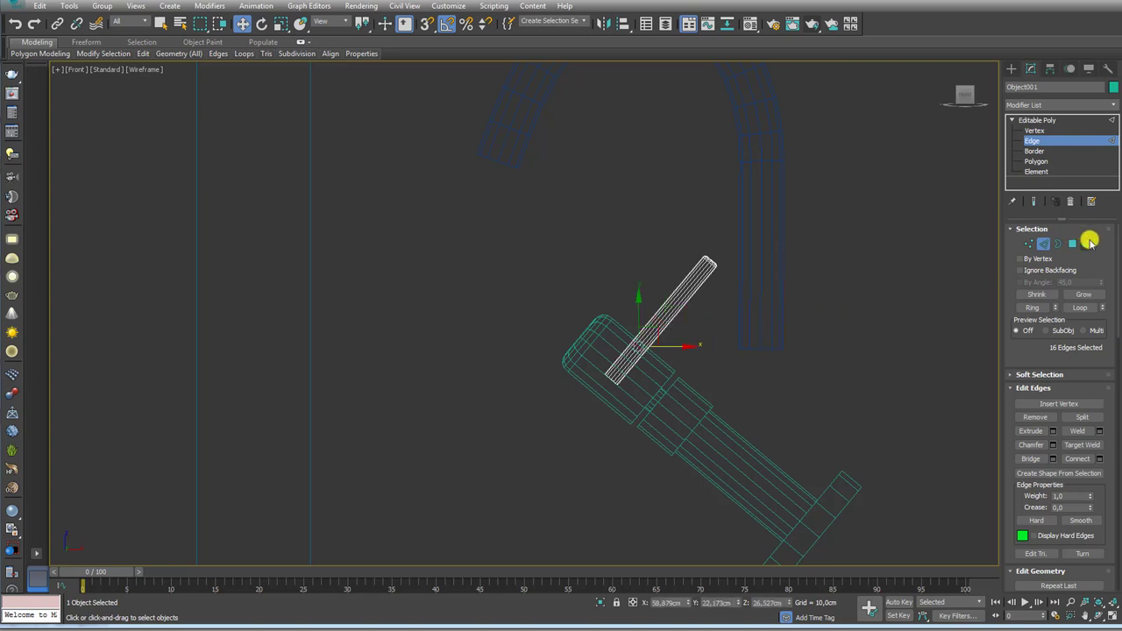
left_click(1072, 244)
left_click(608, 380)
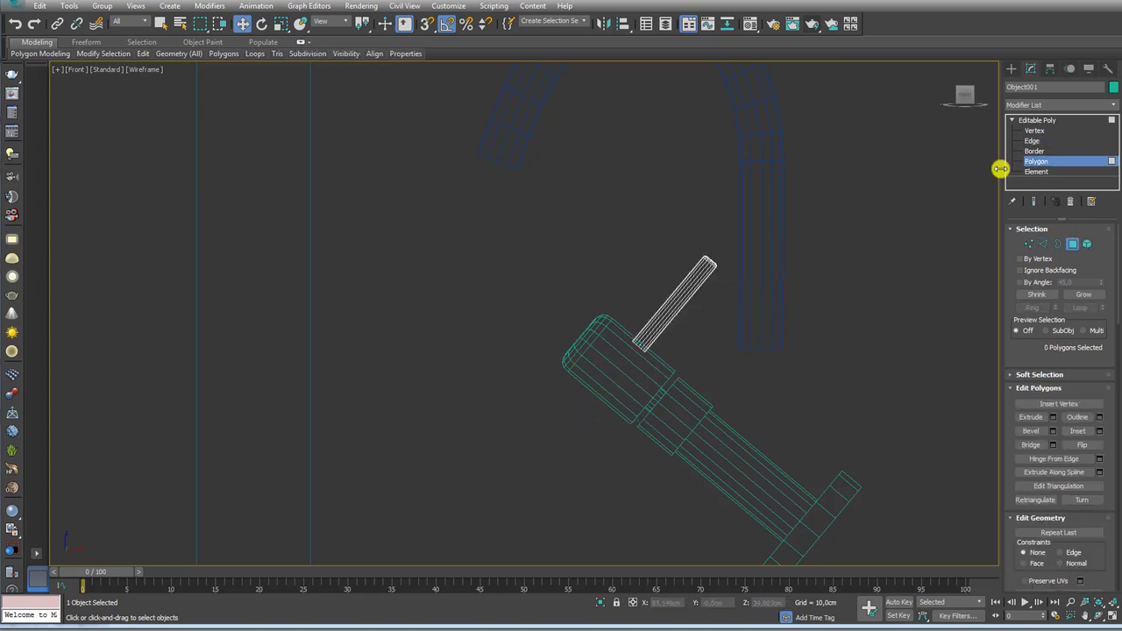
left_click(1045, 124)
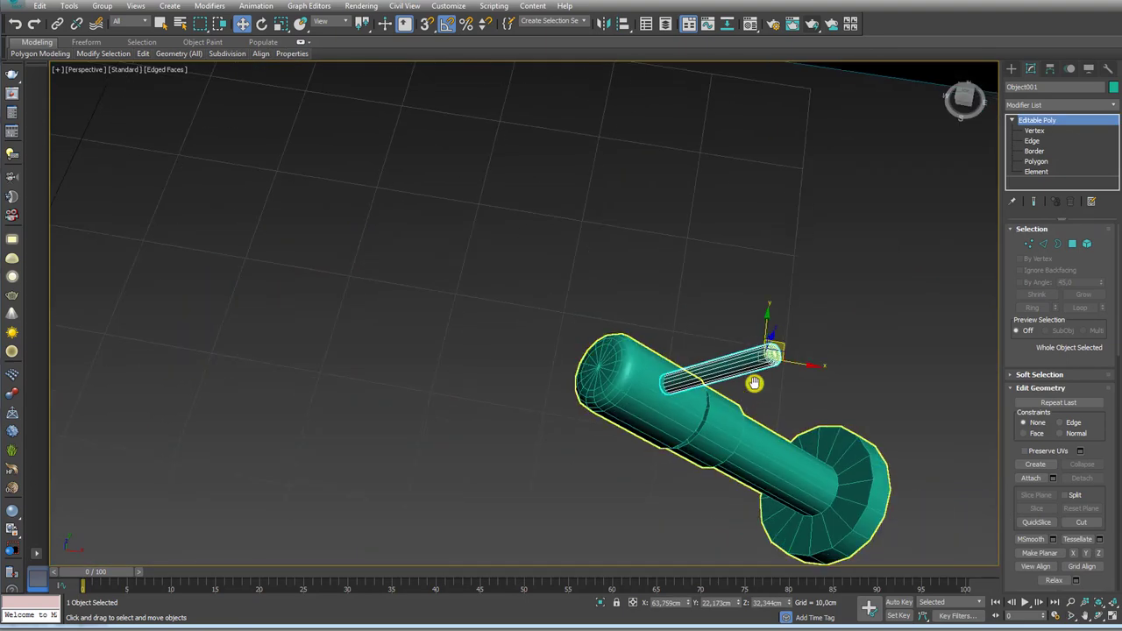
Step: Move the standing Cylinder003 under the faucet as its upright column
mouse_move(693, 339)
middle_mouse_down("alt")
mouse_move(724, 304)
mouse_move(757, 371)
mouse_move(746, 380)
middle_mouse_up("alt")
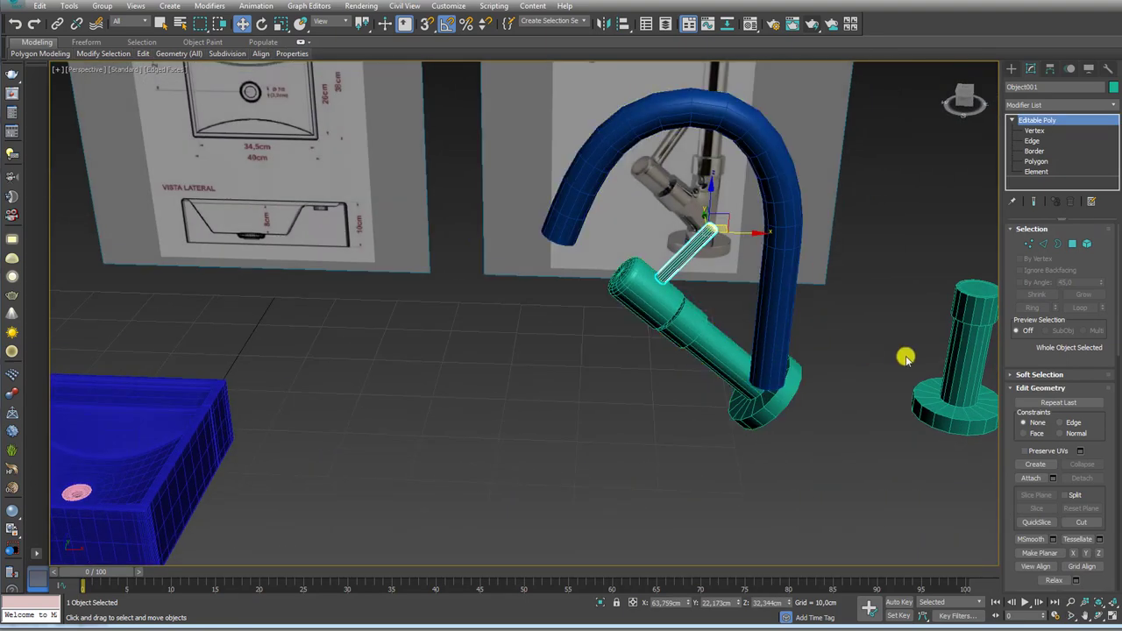
middle_click_drag(906, 356, 694, 353, "alt")
mouse_move(694, 353)
left_mouse_down()
mouse_move(797, 341)
mouse_move(829, 364)
left_mouse_up()
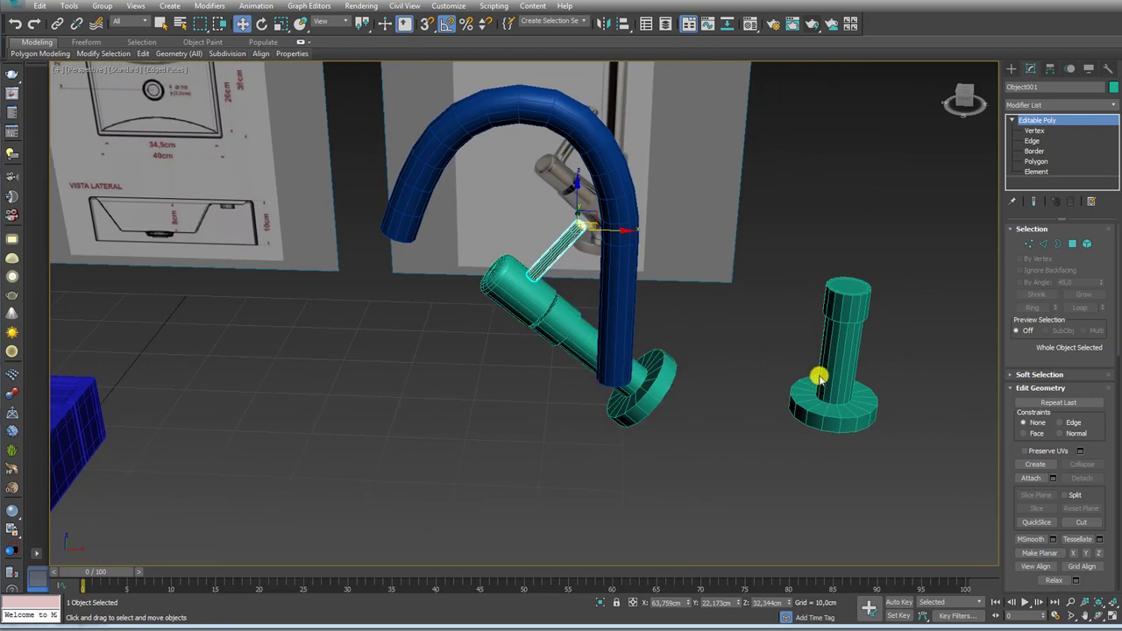
left_click(822, 380)
left_click(822, 380)
left_click_drag(873, 415, 642, 421)
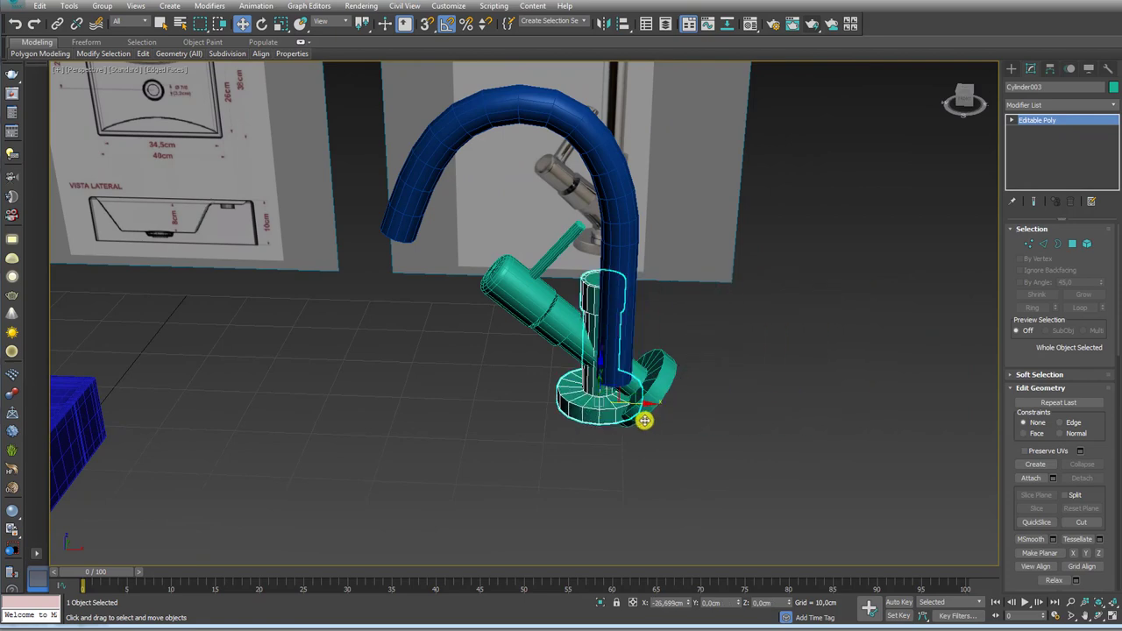
Step: Grow a polygon selection over the spout end and tilted disc, 65 polygons
left_click(669, 397)
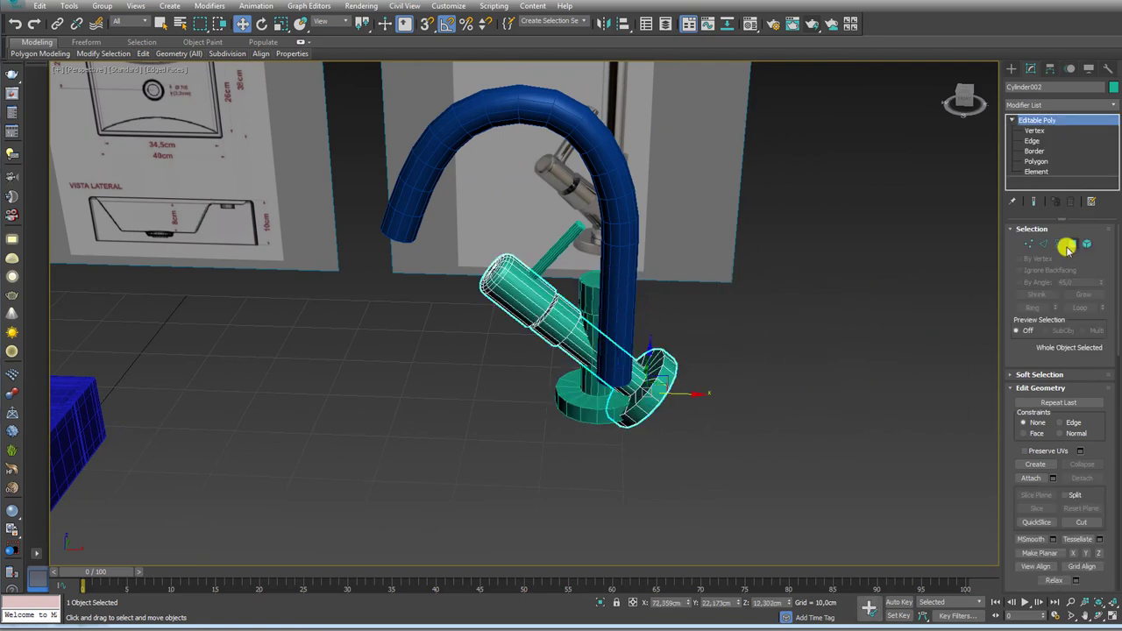
left_click(1069, 245)
middle_click_drag(779, 363, 732, 352, "alt")
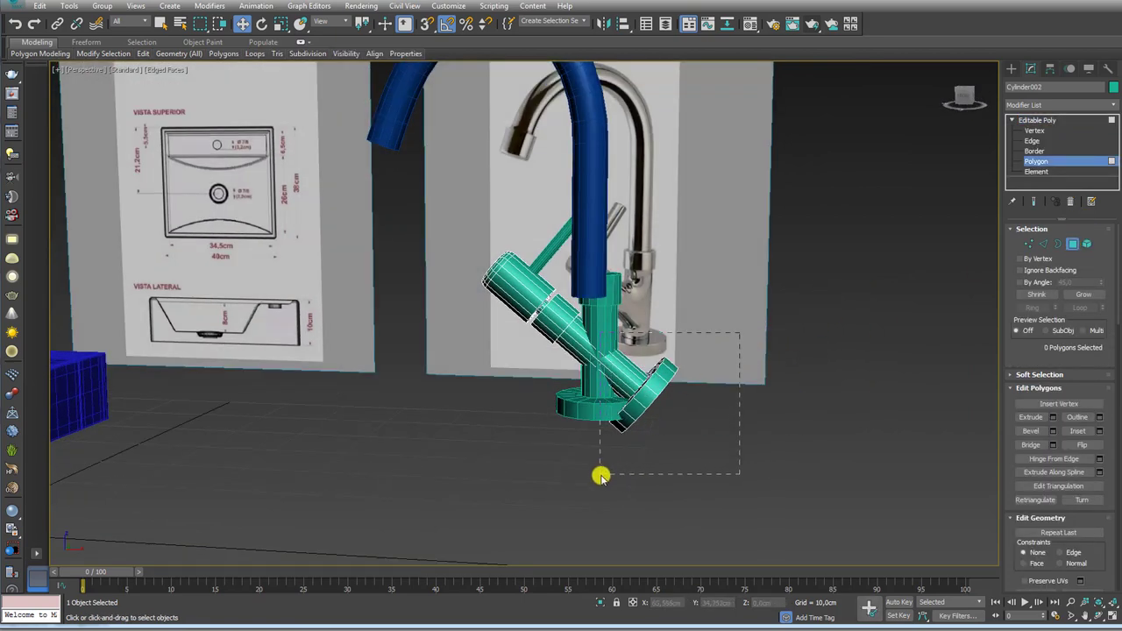
left_click_drag(599, 476, 600, 476)
left_click(1087, 295)
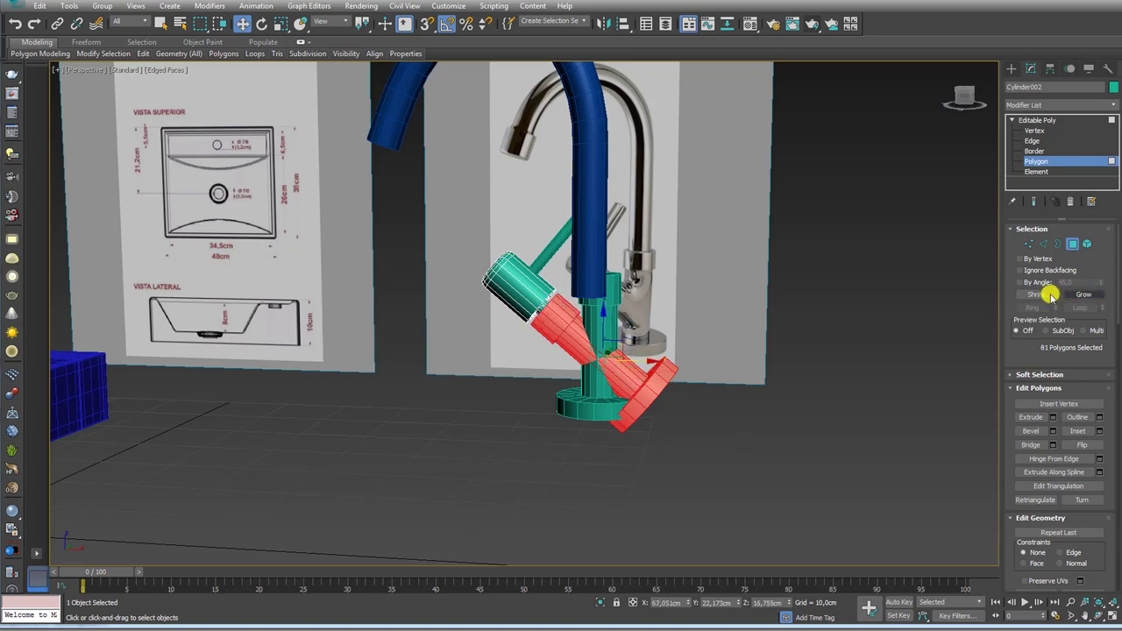
middle_click_drag(644, 342, 686, 347)
scroll(686, 346, "up", 3)
key("ctrl+d")
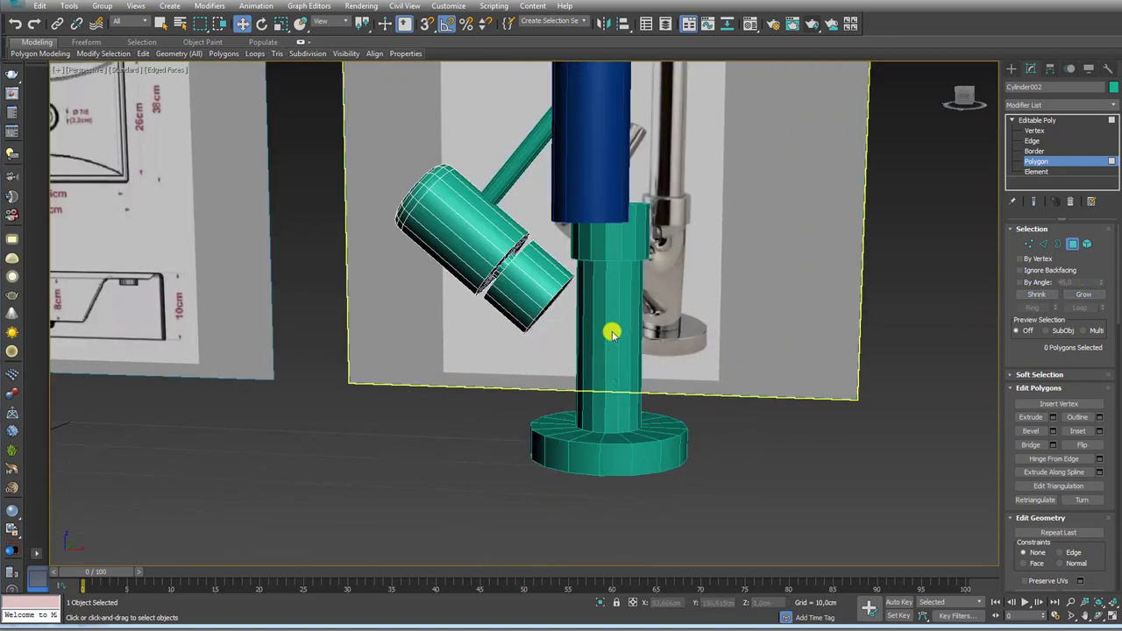
key("ctrl+z")
Step: Delete the selected spout-end faces and cap the open border
key("Delete")
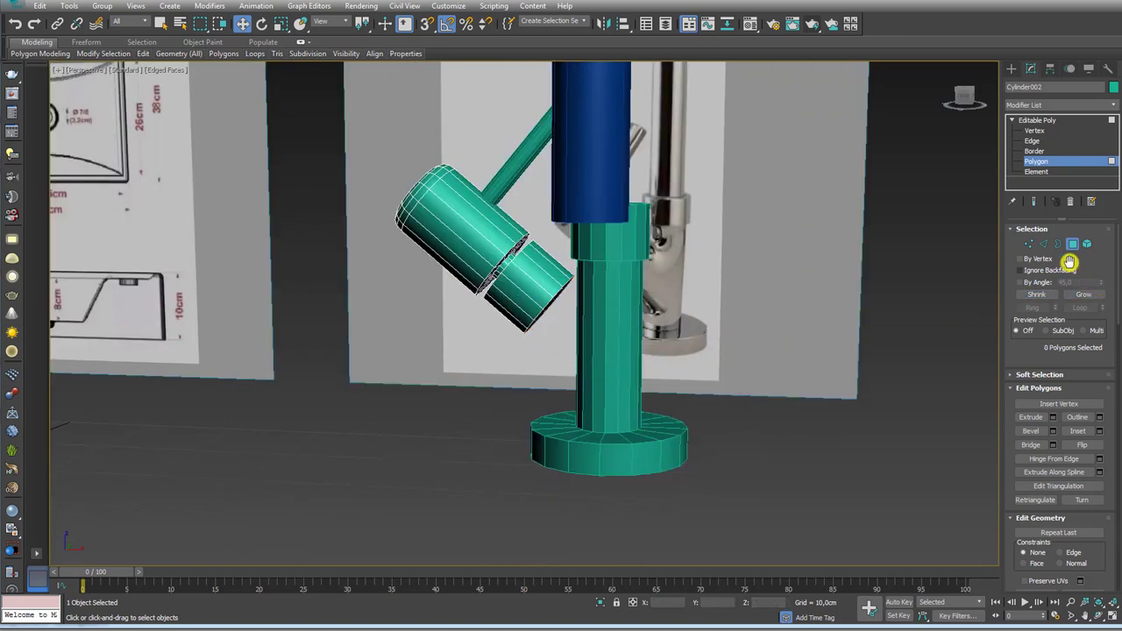
left_click(1058, 244)
scroll(514, 298, "up", 5)
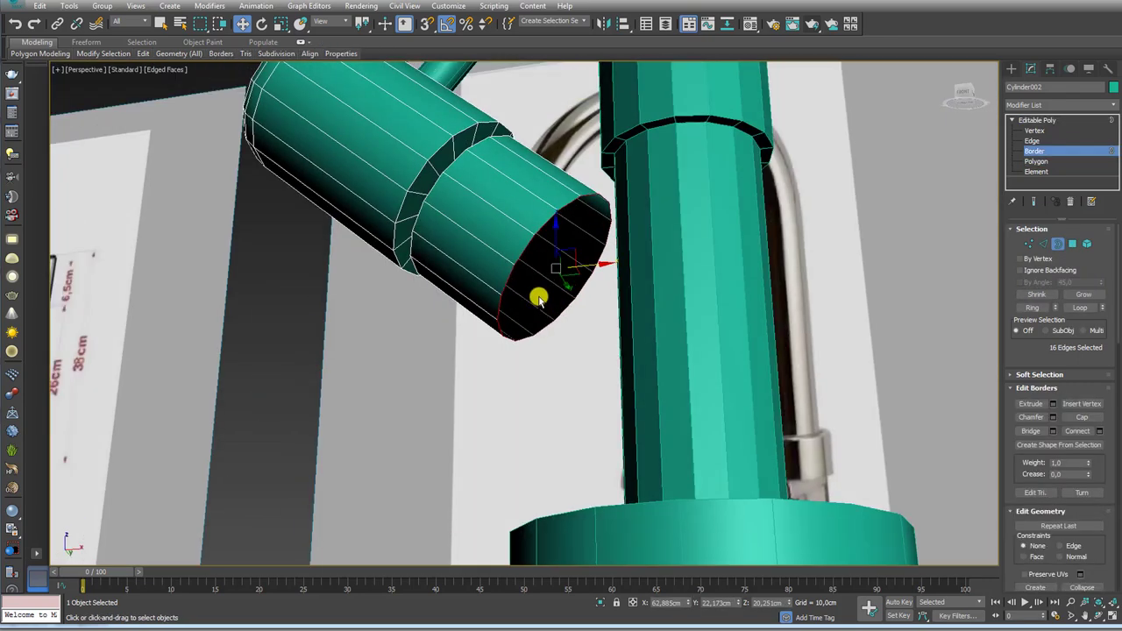
middle_click_drag(544, 295, 568, 383, "alt")
left_click(568, 384)
left_click(1081, 419)
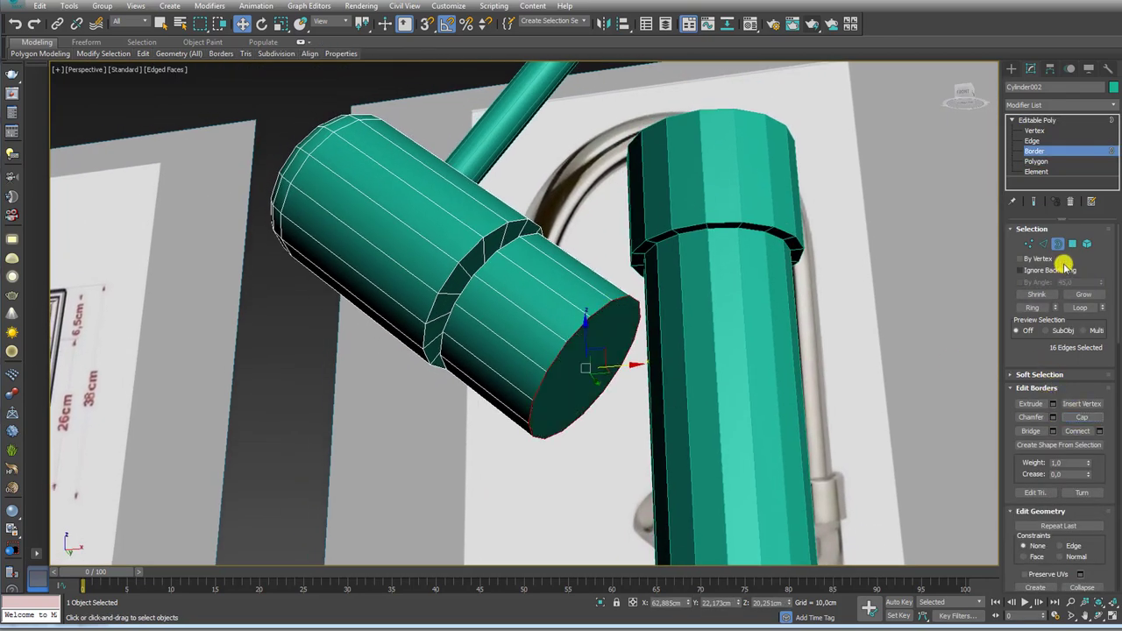
Step: Extrude the cap face into a long tube reaching the vertical pipe
left_click(1072, 245)
left_click(571, 343)
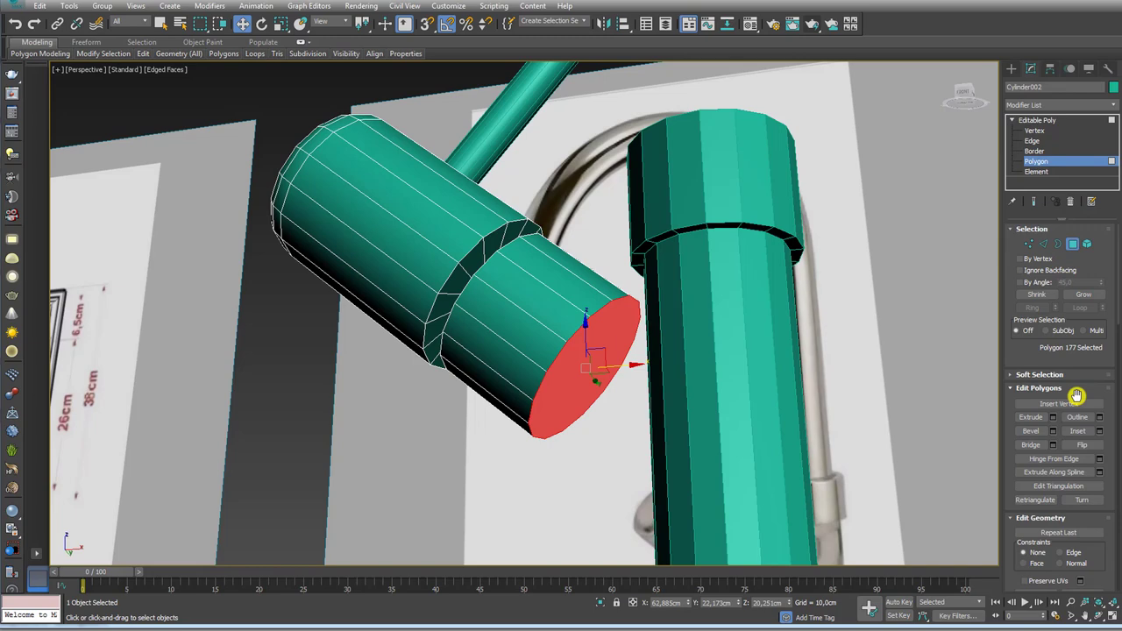
left_click(1037, 418)
left_click_drag(583, 335, 584, 321)
scroll(693, 377, "up", 2)
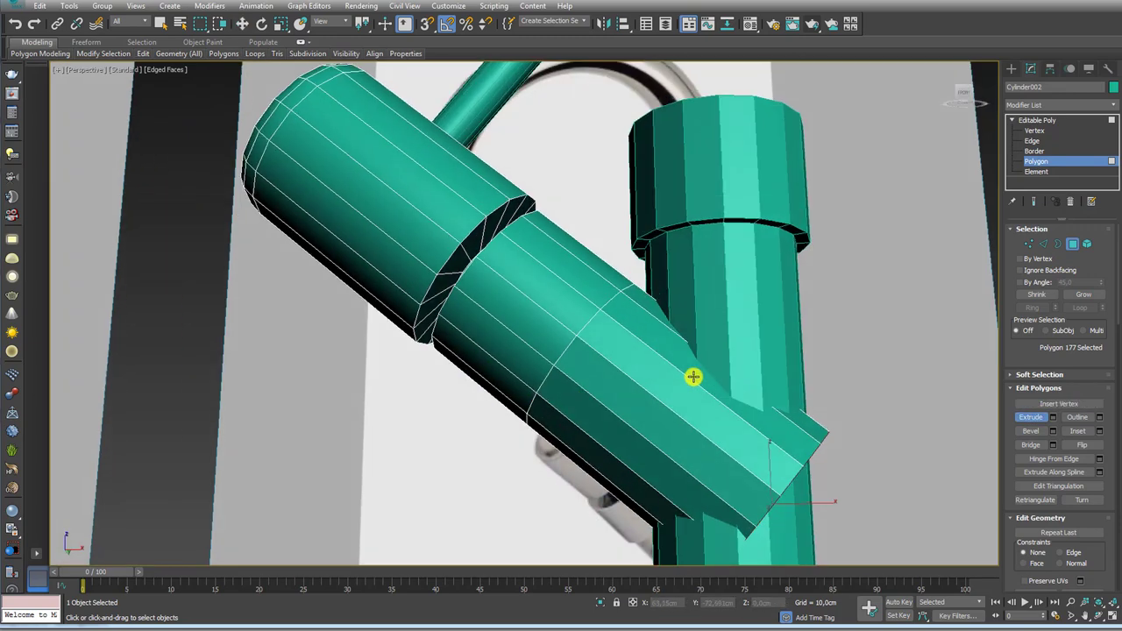
left_click(1041, 121)
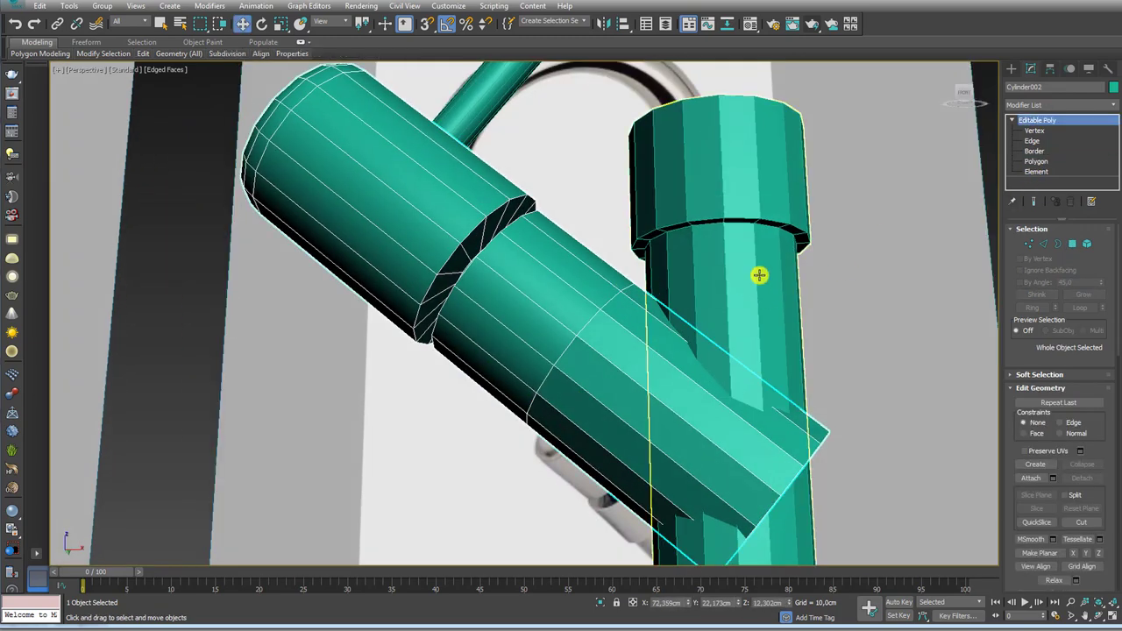
mouse_move(757, 273)
middle_mouse_down("alt")
mouse_move(683, 297)
mouse_move(670, 329)
middle_mouse_up("alt")
left_click(683, 297)
Step: Cut an edge line into Cylinder003 tracing the upper spout junction
left_click(1028, 249)
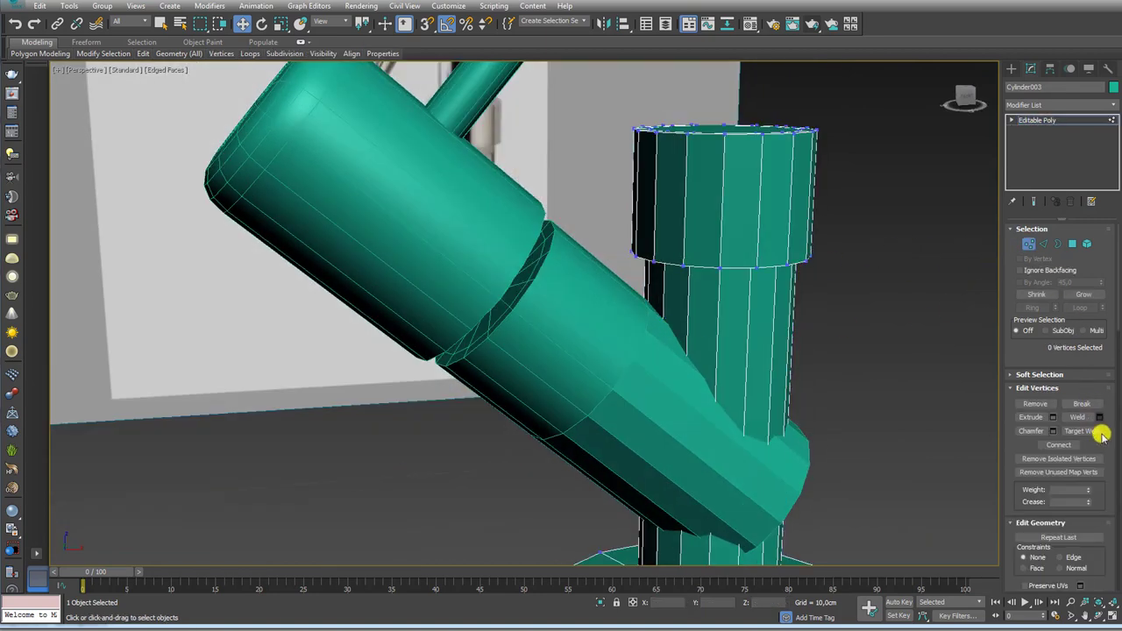
scroll(1100, 341, "down", 2)
scroll(1096, 386, "down", 2)
left_click(1093, 488)
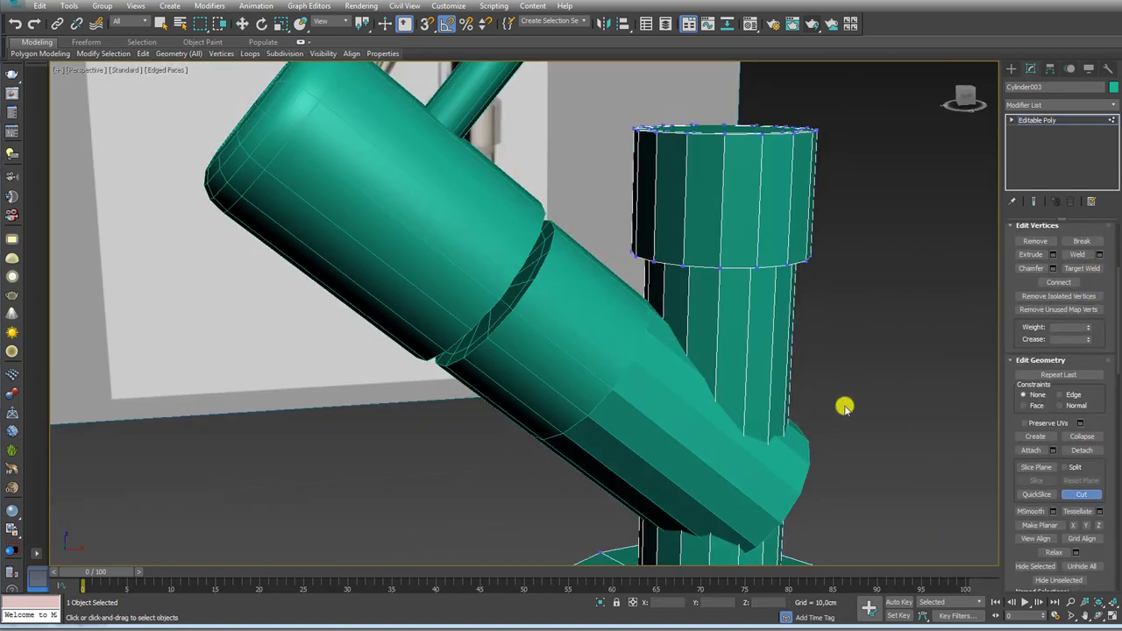
scroll(678, 348, "up", 2)
scroll(656, 293, "up", 3)
scroll(615, 270, "up", 3)
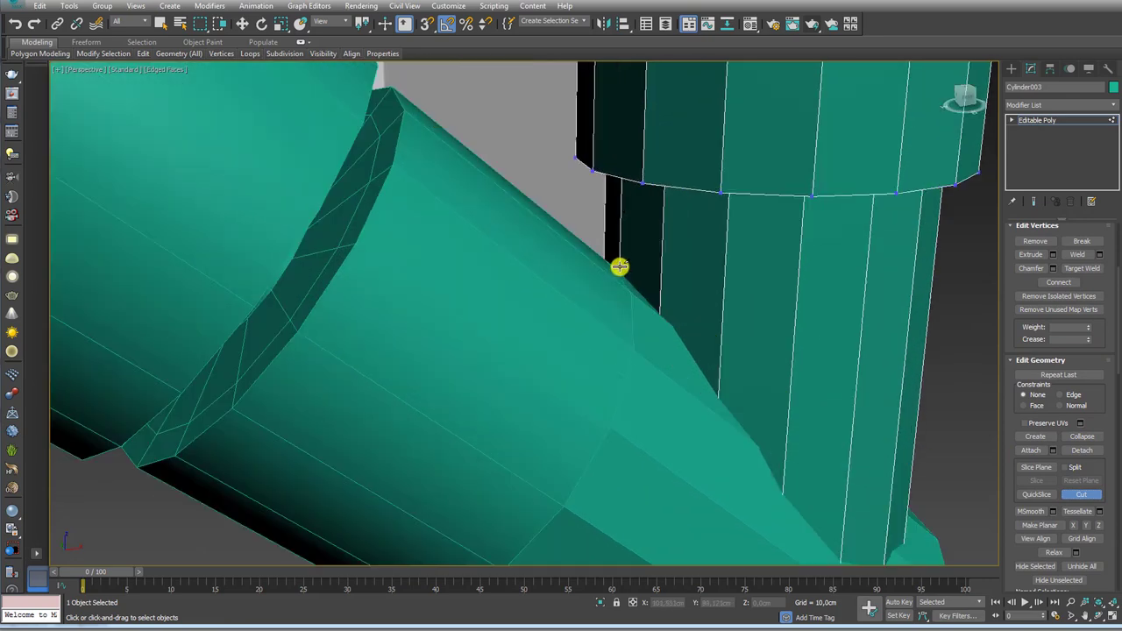
left_click(660, 292)
left_click(721, 343)
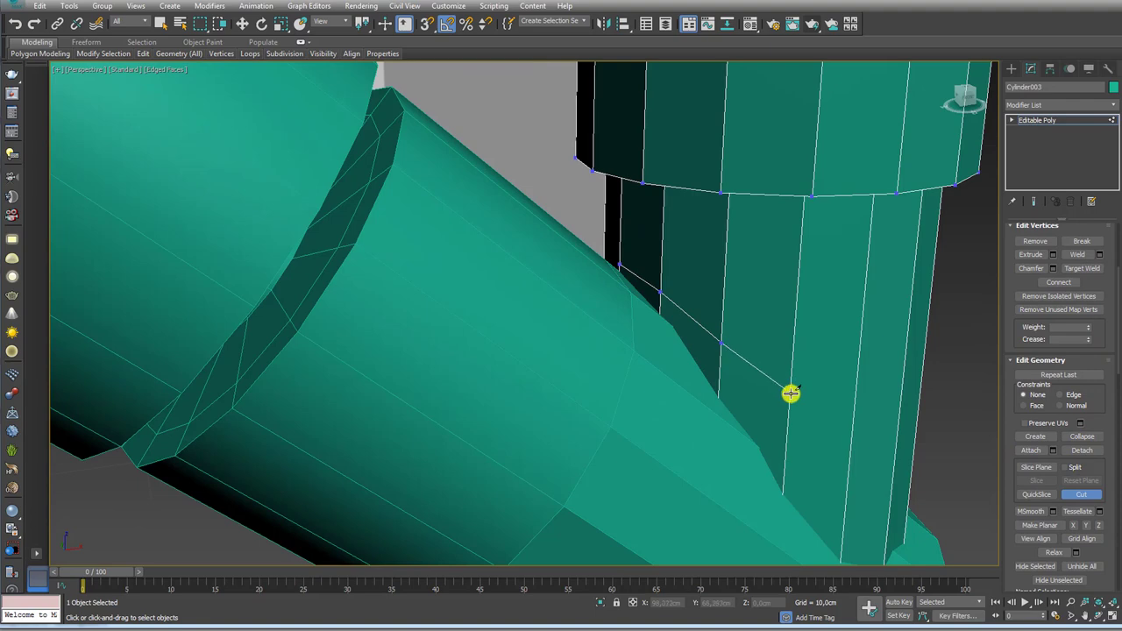
left_click(790, 392)
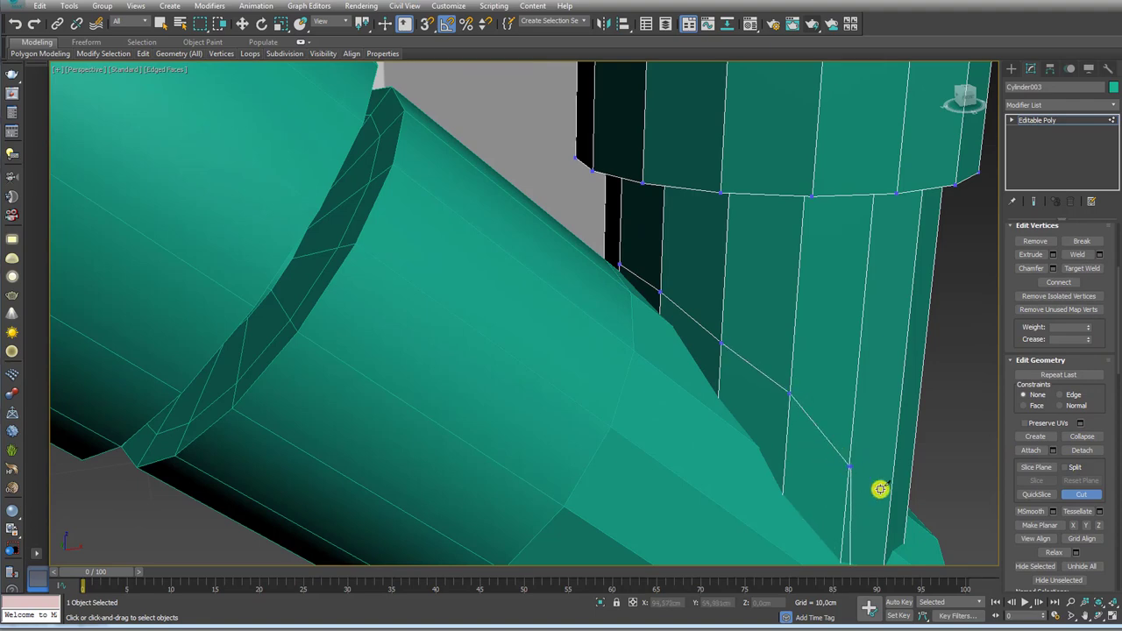
mouse_move(882, 488)
middle_mouse_down()
mouse_move(783, 288)
mouse_move(795, 333)
middle_mouse_up()
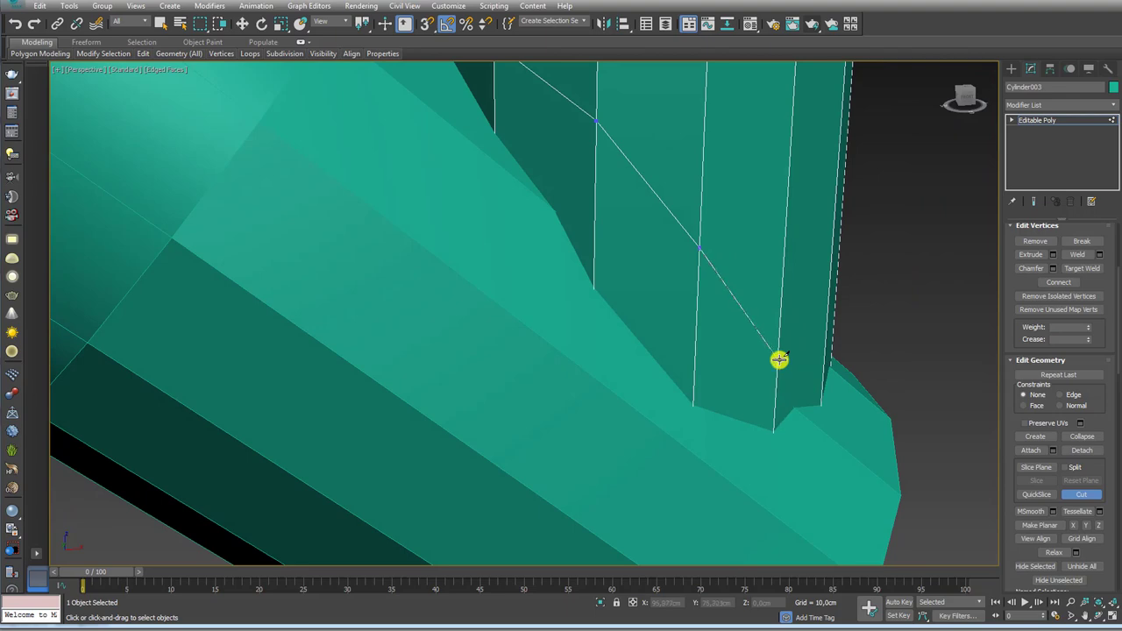
scroll(796, 359, "down", 3)
mouse_move(792, 351)
middle_mouse_down("alt")
mouse_move(597, 329)
mouse_move(643, 330)
mouse_move(671, 295)
mouse_move(730, 312)
middle_mouse_up("alt")
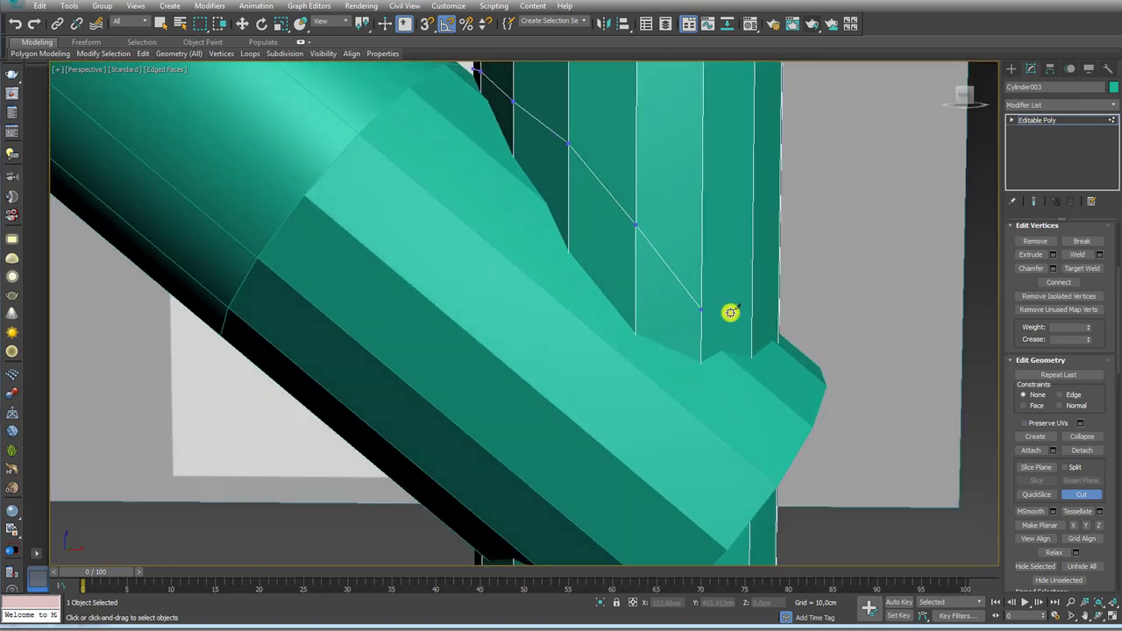
scroll(1010, 263, "up", 3)
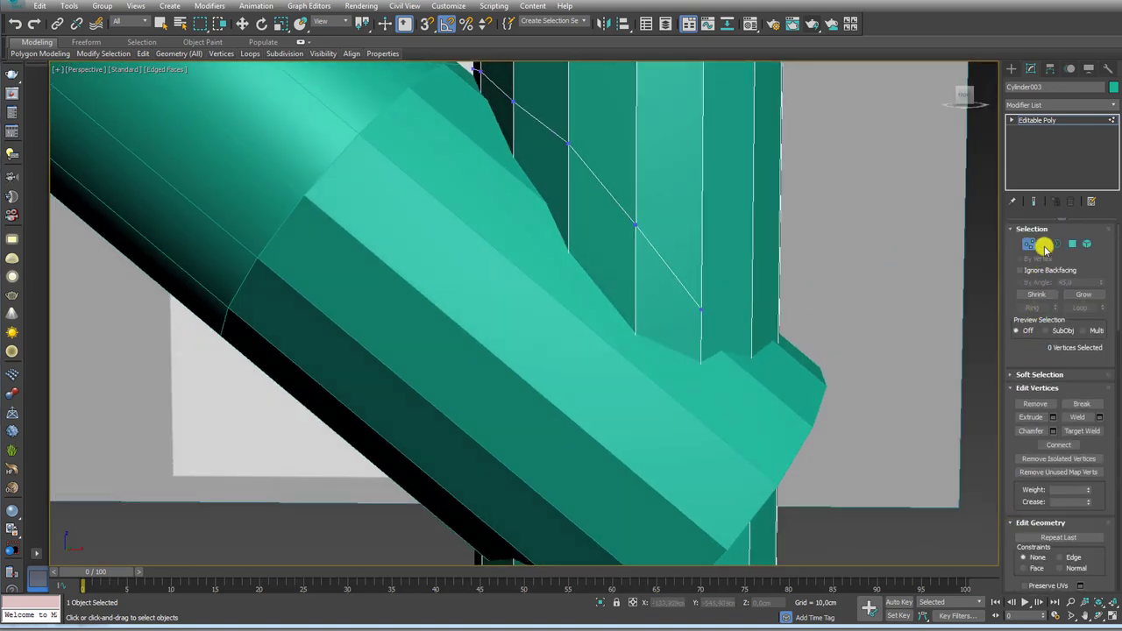
Step: Remove a stray edge left by the cut
left_click(1044, 244)
right_click(927, 358)
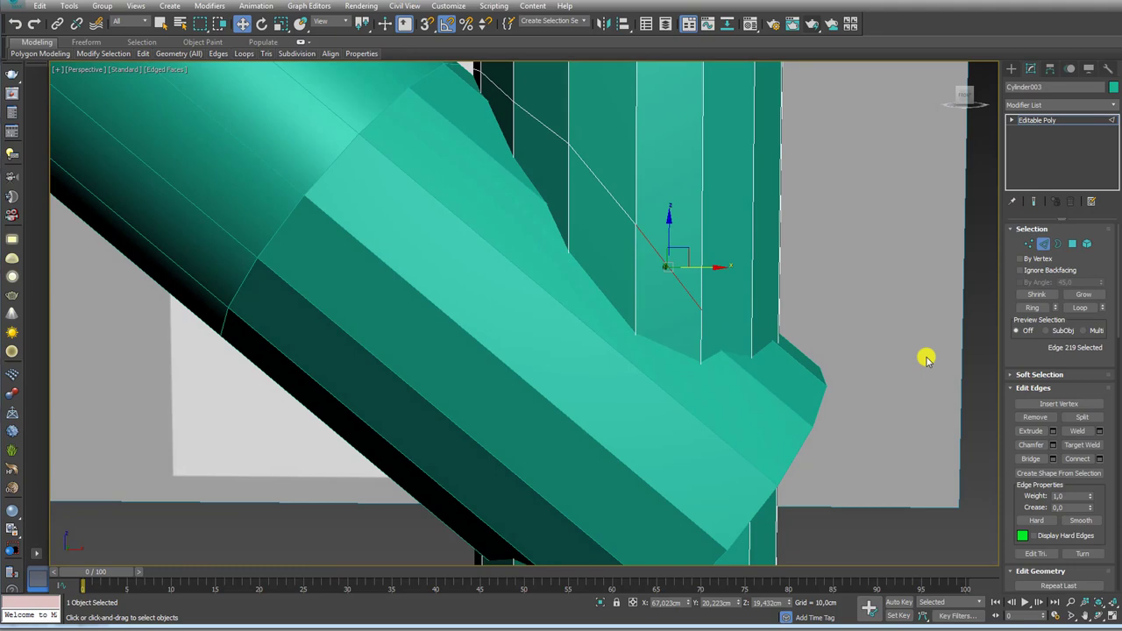
left_click(1034, 416)
mouse_move(744, 363)
middle_mouse_down("alt")
mouse_move(759, 310)
mouse_move(709, 371)
middle_mouse_up("alt")
scroll(709, 371, "up", 2)
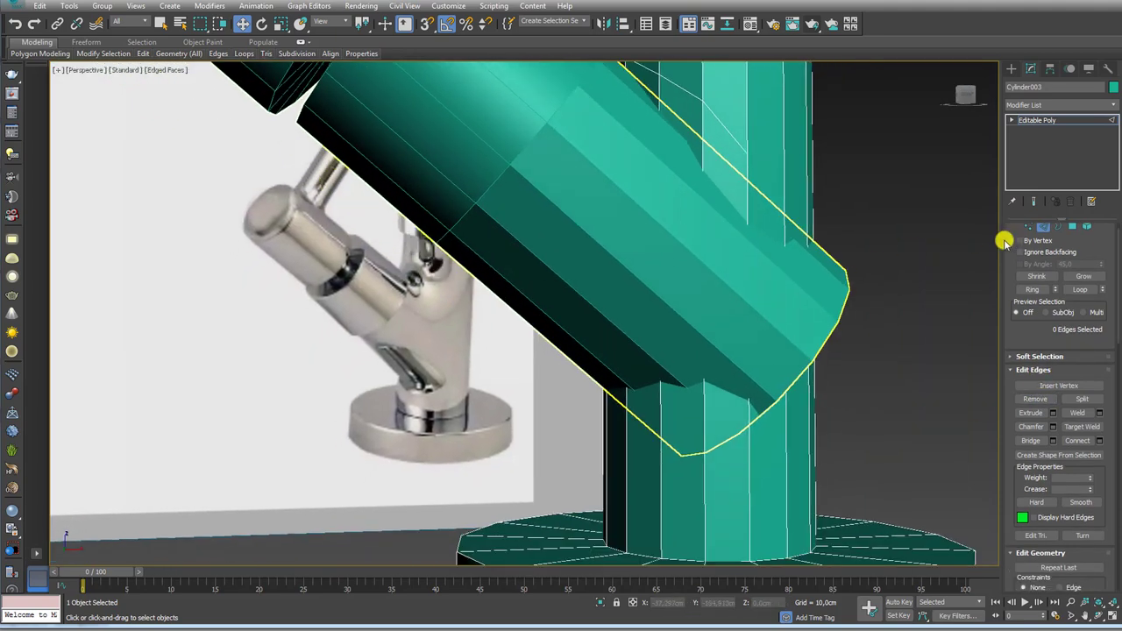
Step: Cut a second edge line across the pipe at the lower spout joint
left_click(1029, 226)
scroll(1094, 434, "down", 3)
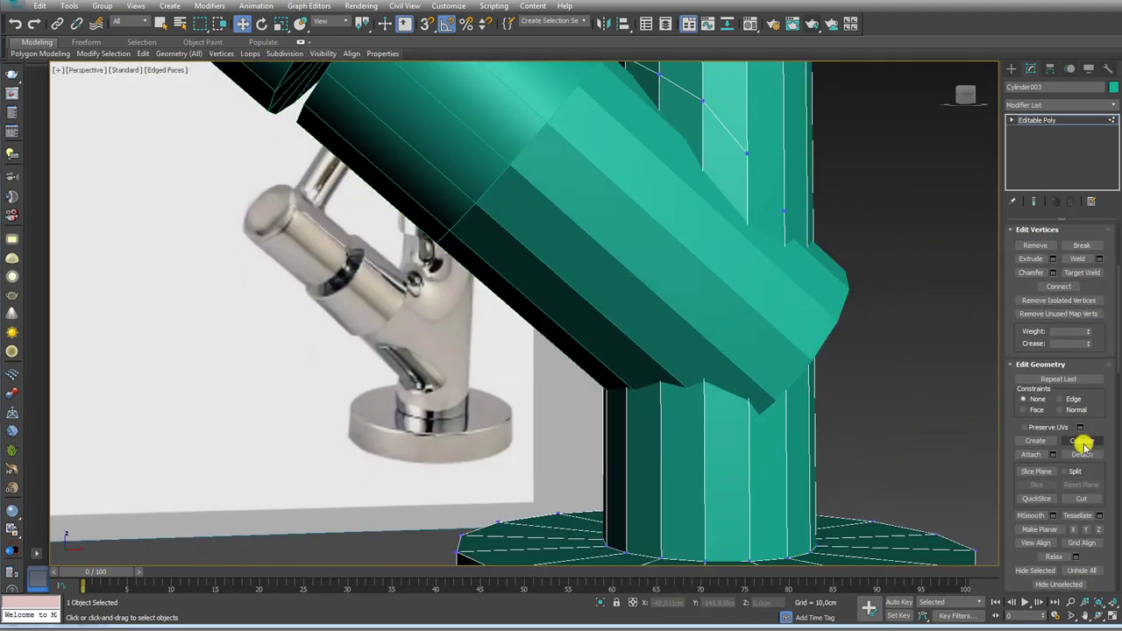
left_click(1083, 499)
middle_click_drag(640, 400, 635, 416, "alt")
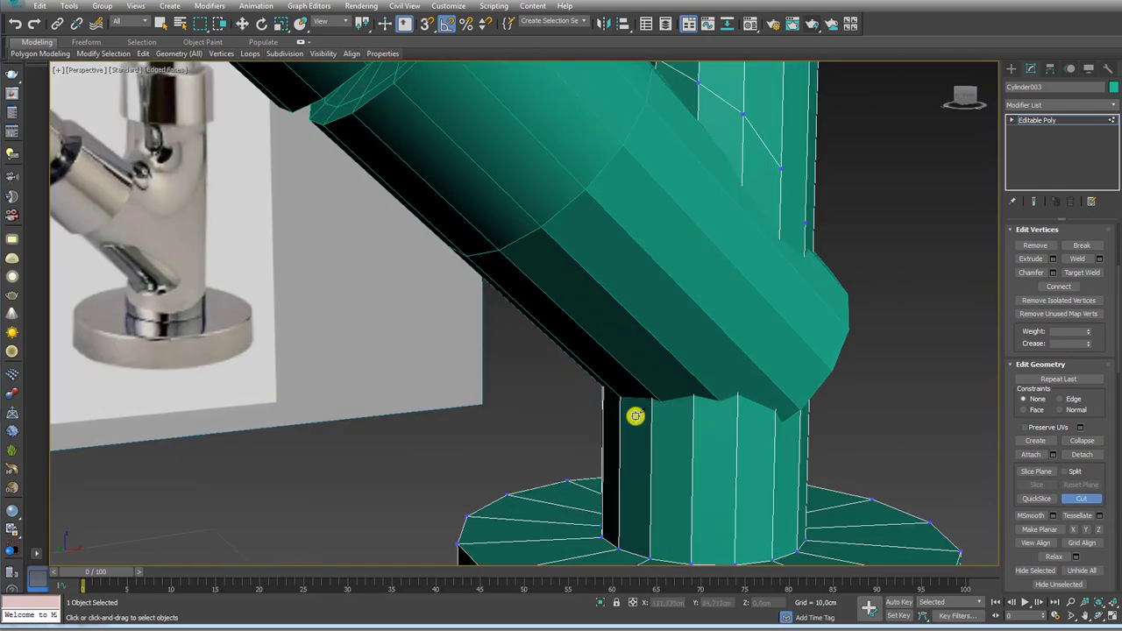
left_click(618, 420)
left_click(692, 419)
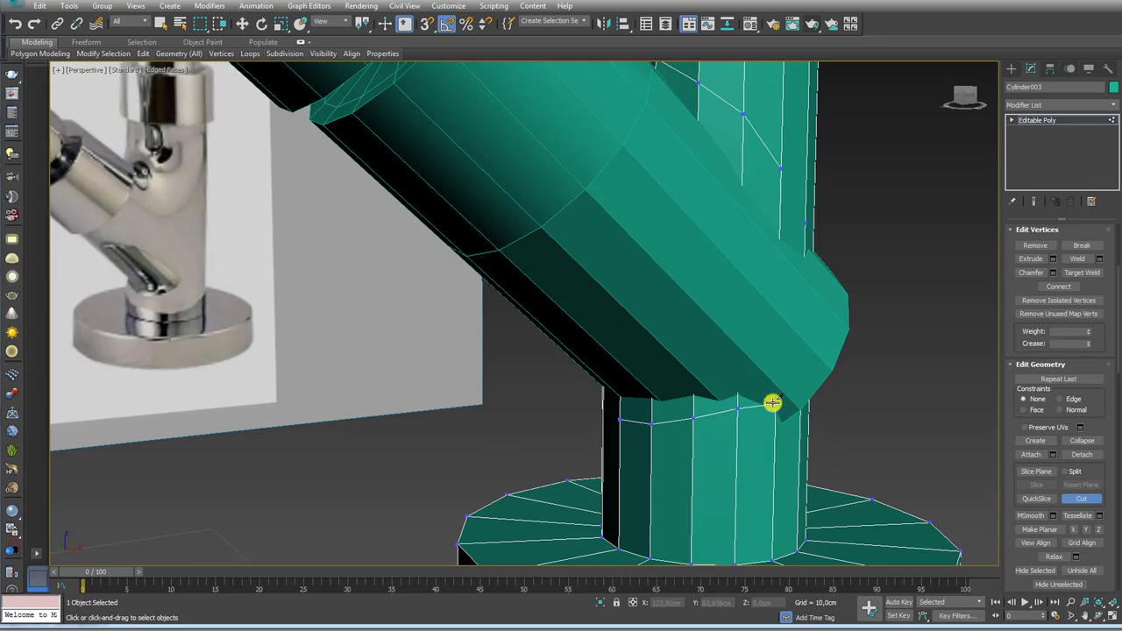
mouse_move(787, 390)
middle_mouse_down("alt")
mouse_move(787, 353)
mouse_move(886, 228)
middle_mouse_up("alt")
left_click(1035, 120)
Step: Select the open border of the tilted spout cylinder
left_click(660, 257)
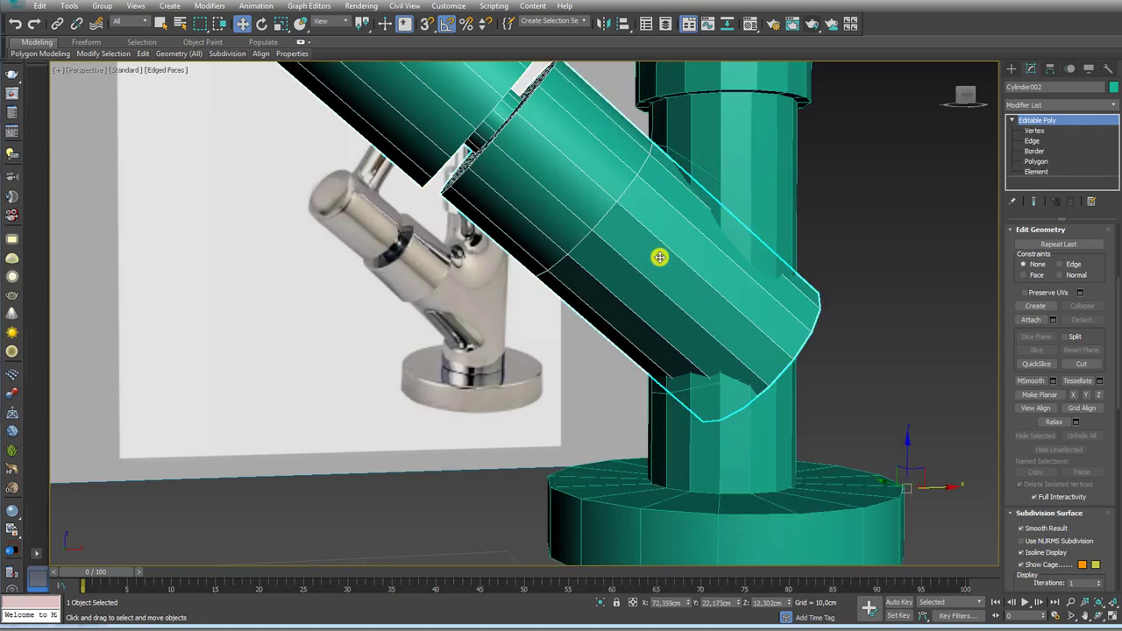
left_click(1053, 171)
left_click(1033, 169)
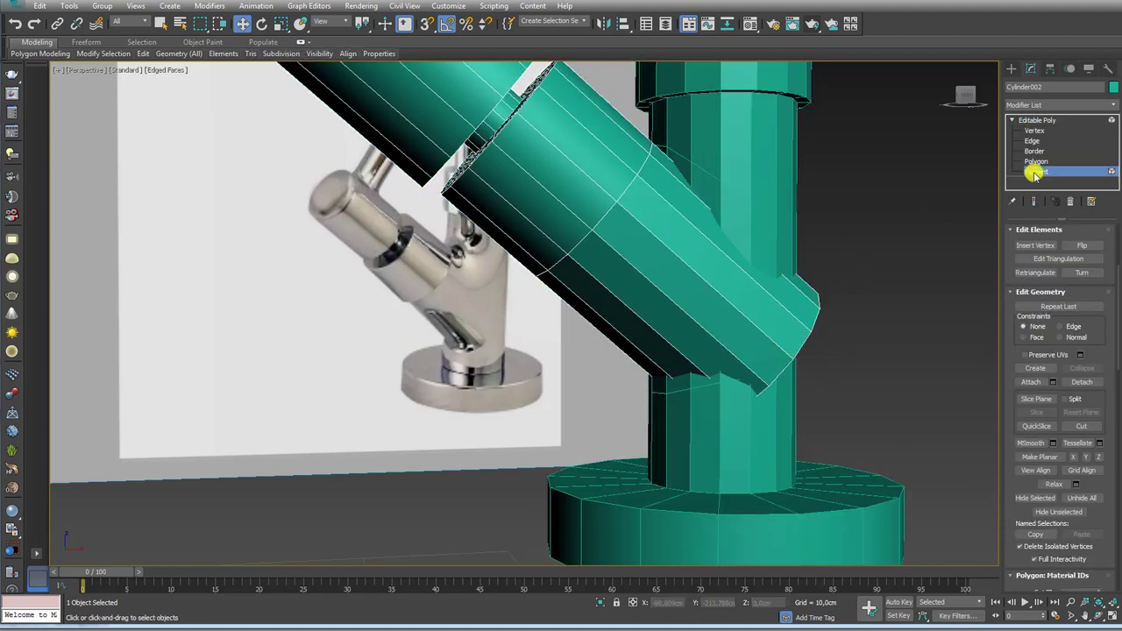
left_click(1033, 151)
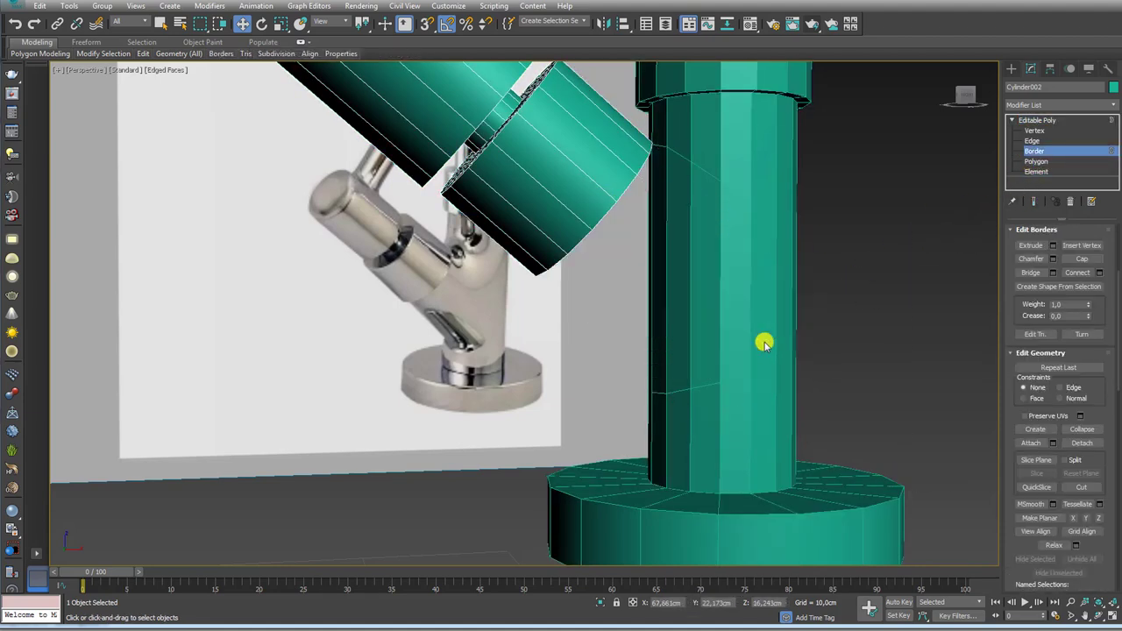
scroll(742, 339, "down", 5)
scroll(682, 289, "up", 4)
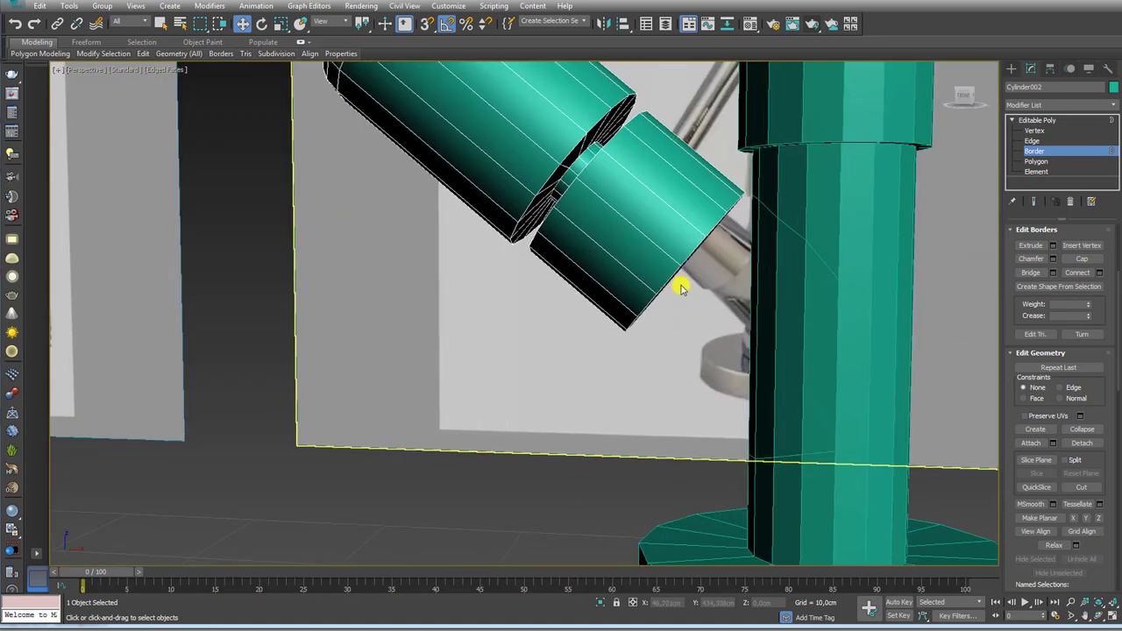
middle_click_drag(912, 334, 818, 326, "alt")
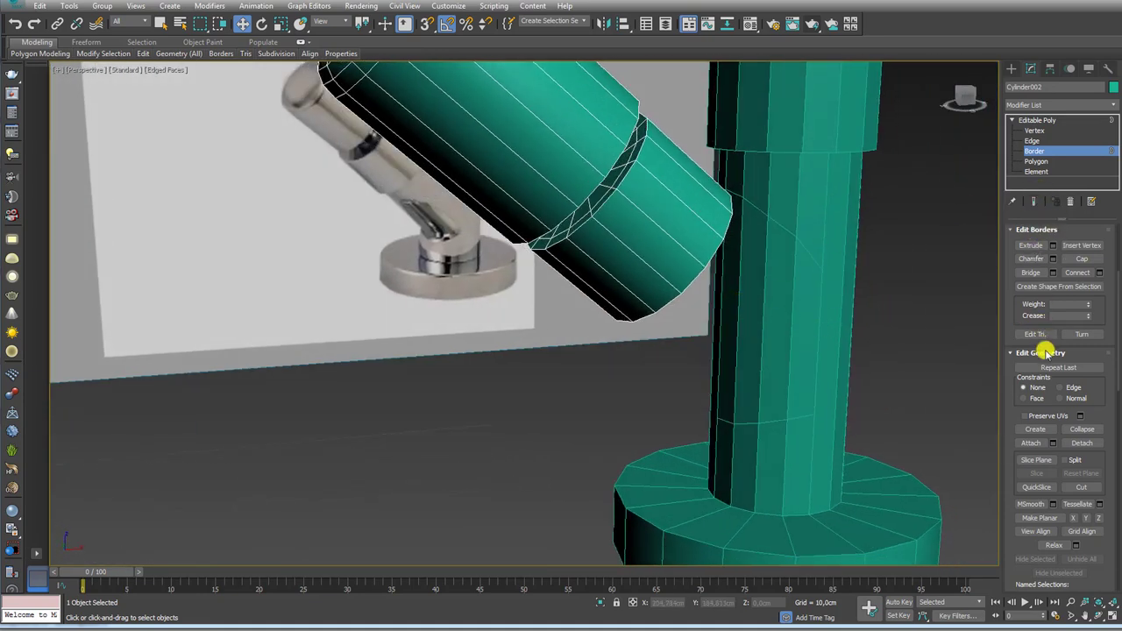
Step: Attach the tilted spout cylinder to Cylinder003
left_click(1035, 117)
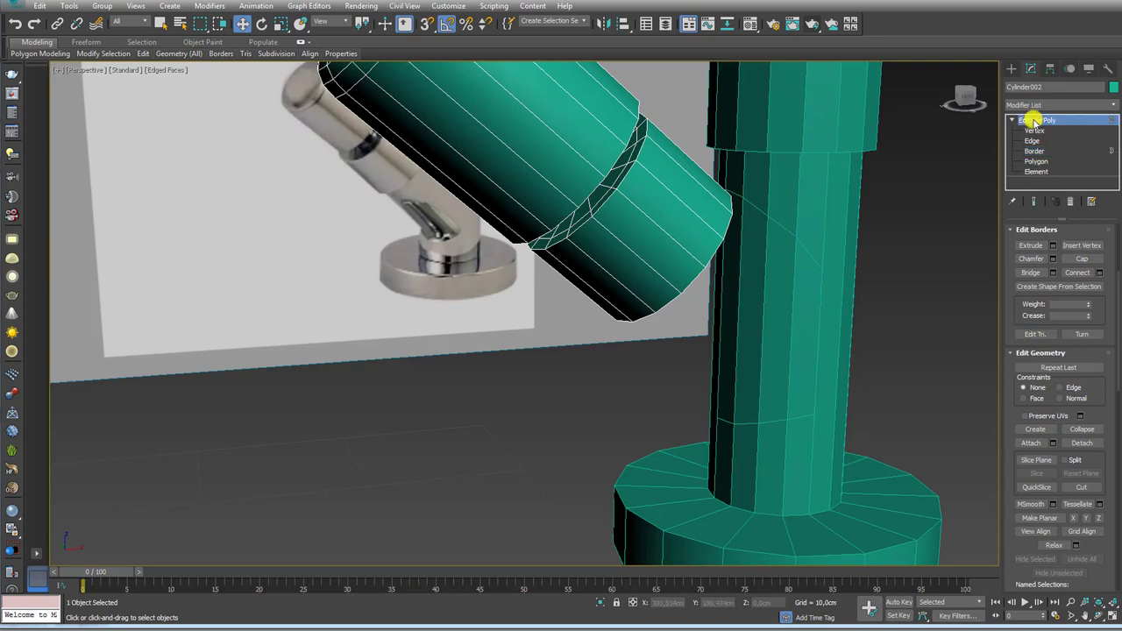
left_click(855, 249)
left_click(1031, 320)
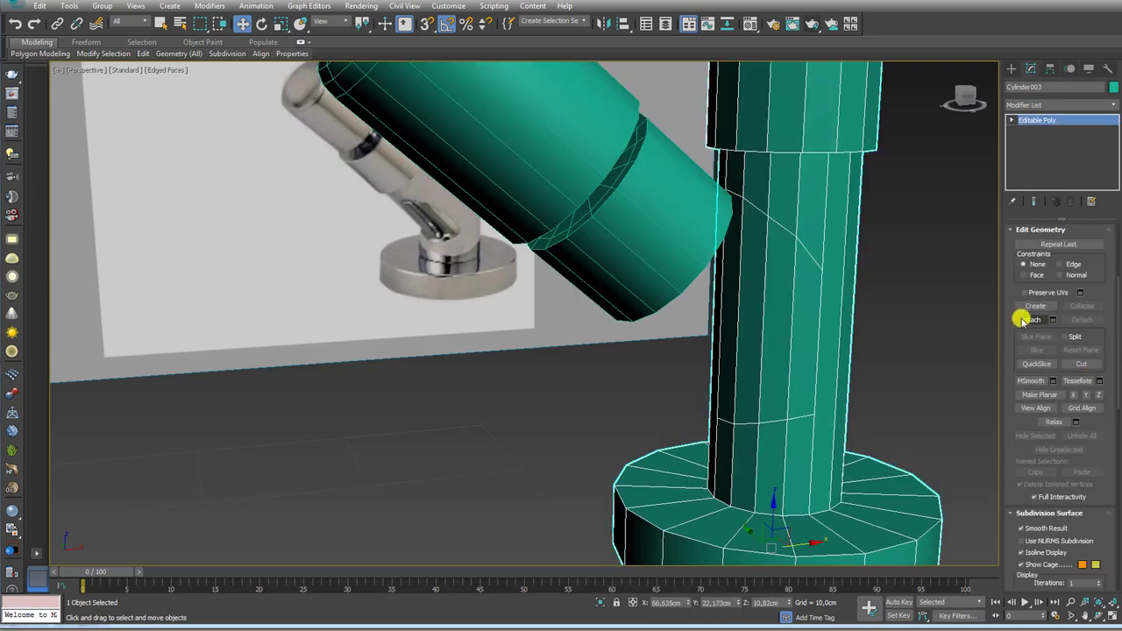
left_click(692, 237)
Step: Select the rim edges at the angled pipe's open end
mouse_move(884, 279)
middle_mouse_down("alt")
mouse_move(832, 268)
mouse_move(877, 254)
middle_mouse_up("alt")
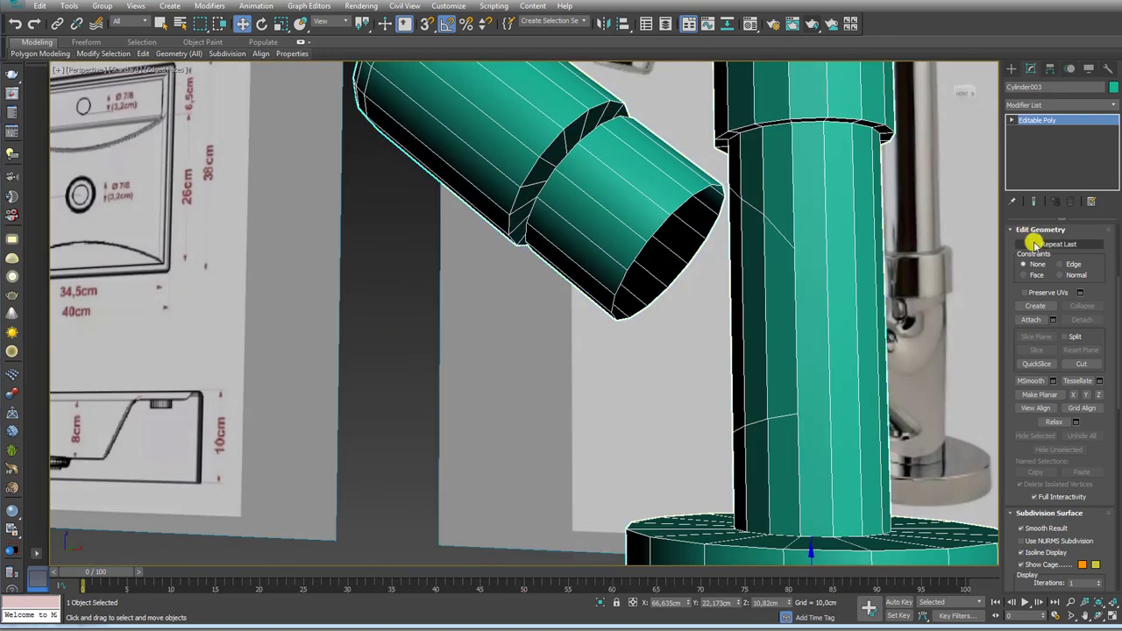
left_click(1015, 121)
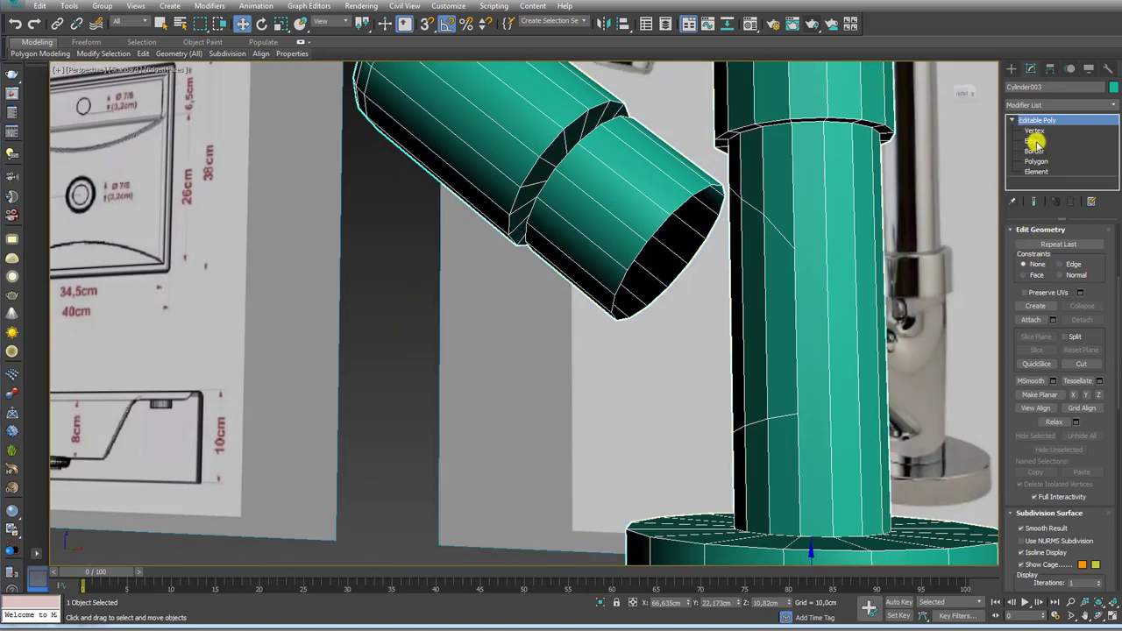
left_click(1034, 151)
left_click(709, 183)
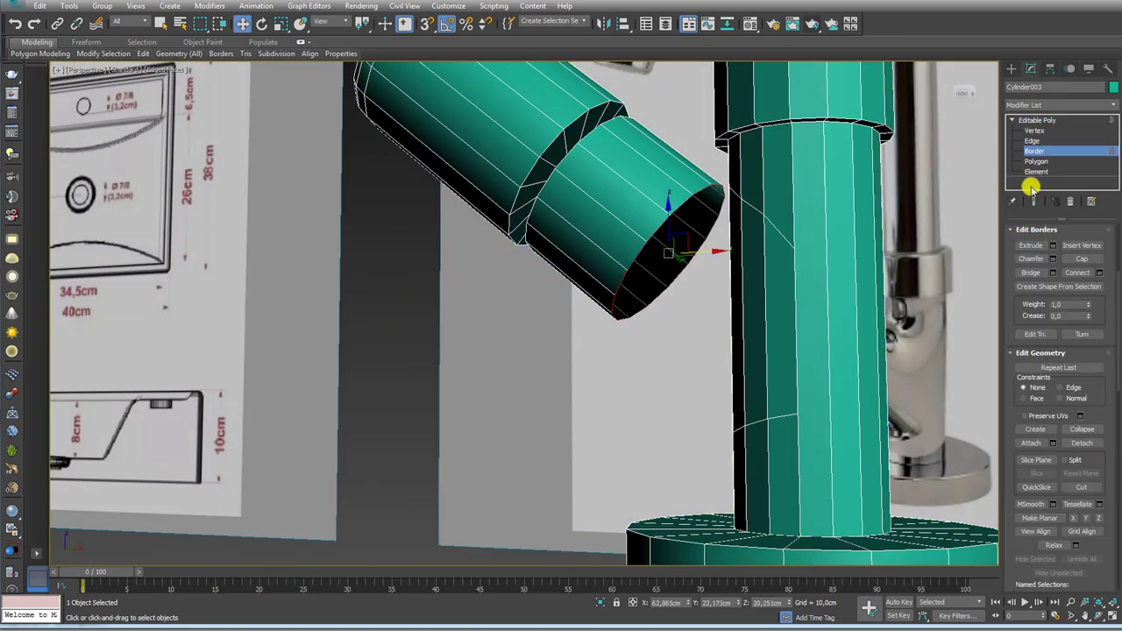
left_click(1032, 140)
mouse_move(854, 238)
middle_mouse_down("alt")
mouse_move(822, 238)
mouse_move(789, 286)
middle_mouse_up("alt")
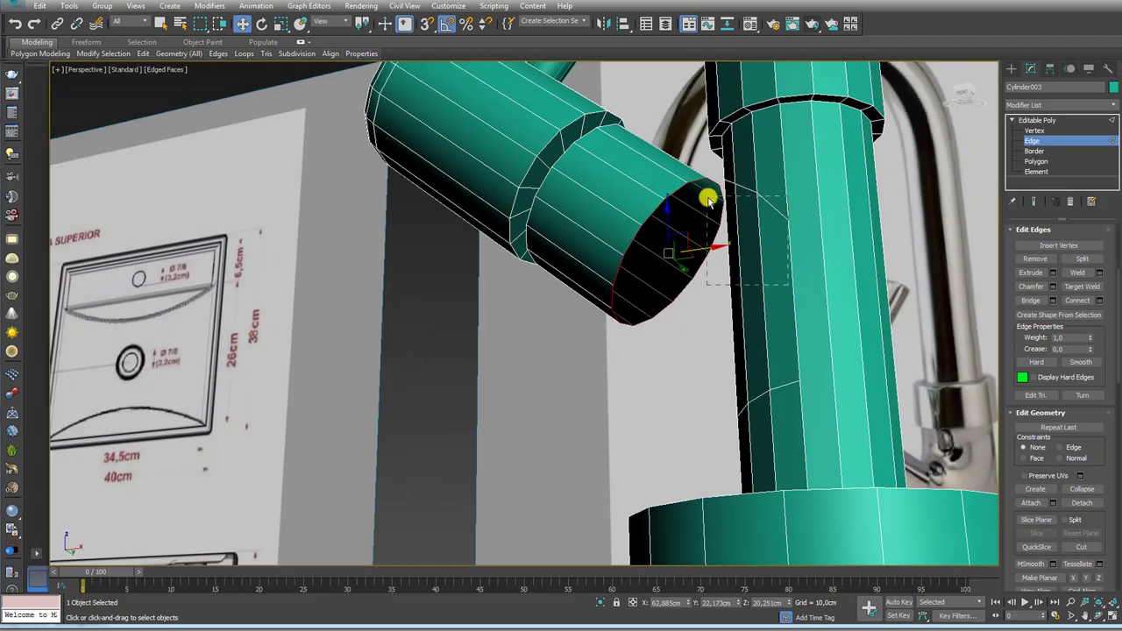
left_click_drag(708, 199, 707, 203)
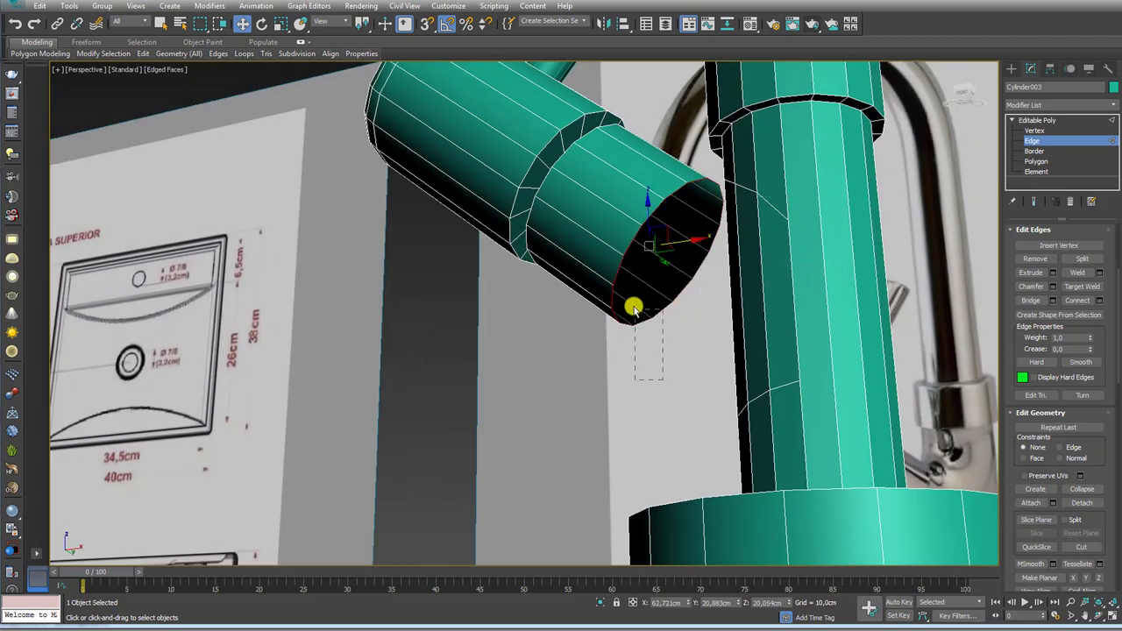
left_click_drag(637, 272, 634, 303)
mouse_move(689, 249)
middle_mouse_down("alt")
mouse_move(724, 268)
mouse_move(1046, 191)
middle_mouse_up("alt")
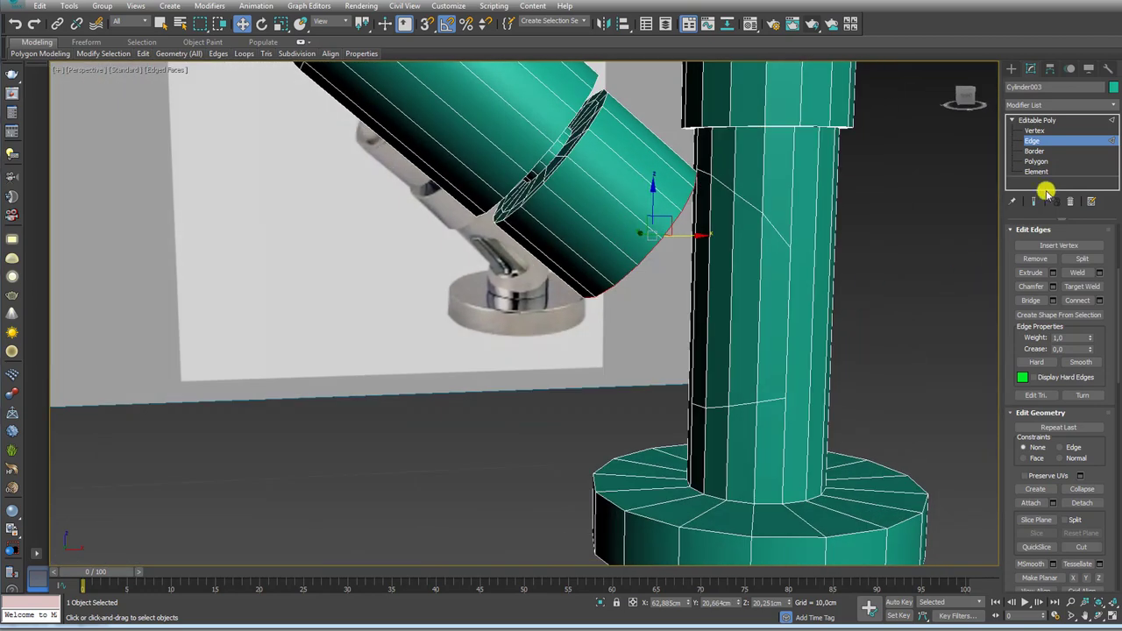
Step: Delete the column faces facing the pipe to open a hole
left_click(1036, 161)
middle_click_drag(741, 327, 630, 323, "alt")
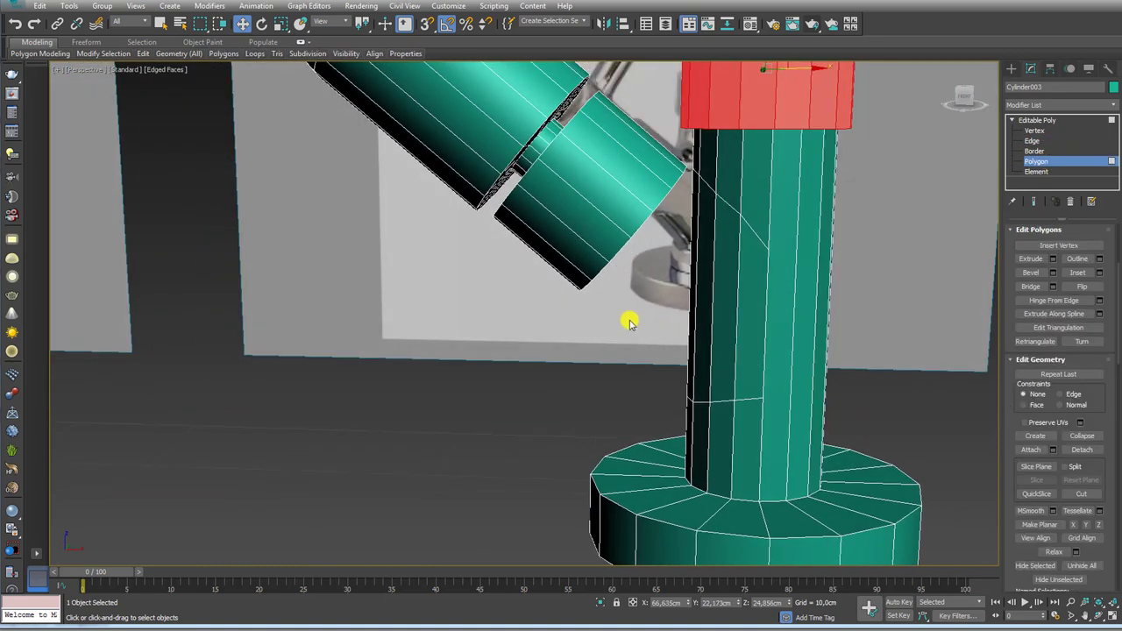
left_click_drag(741, 340, 750, 349)
key("Delete")
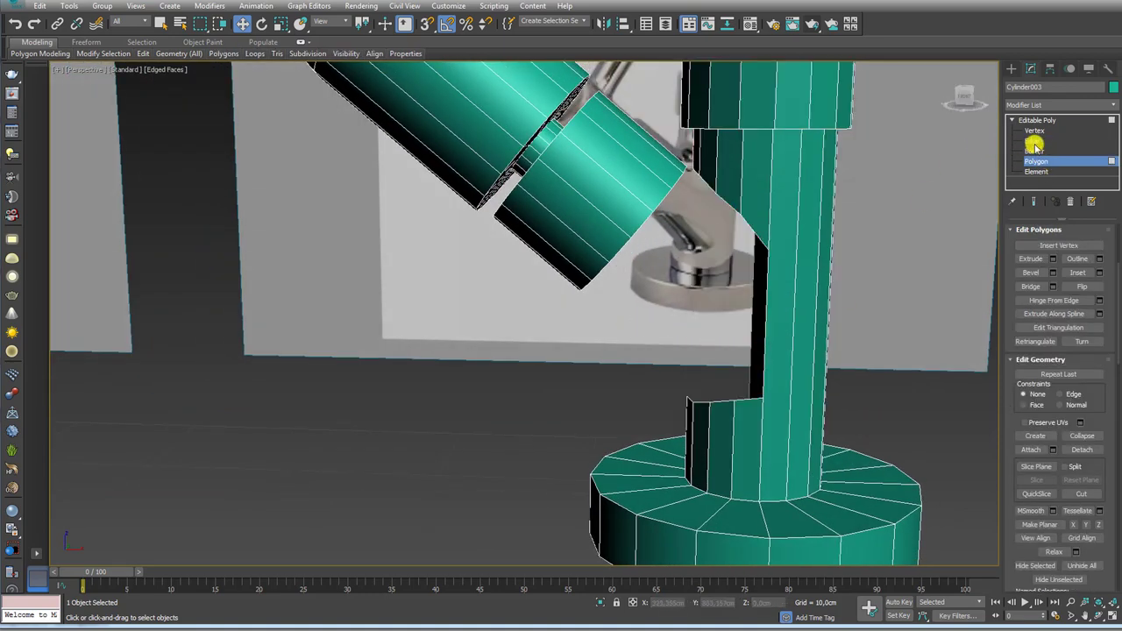
Step: Select the opening's edges and bridge the pipe end into the column
left_click(1033, 142)
middle_click_drag(744, 204, 693, 179, "alt")
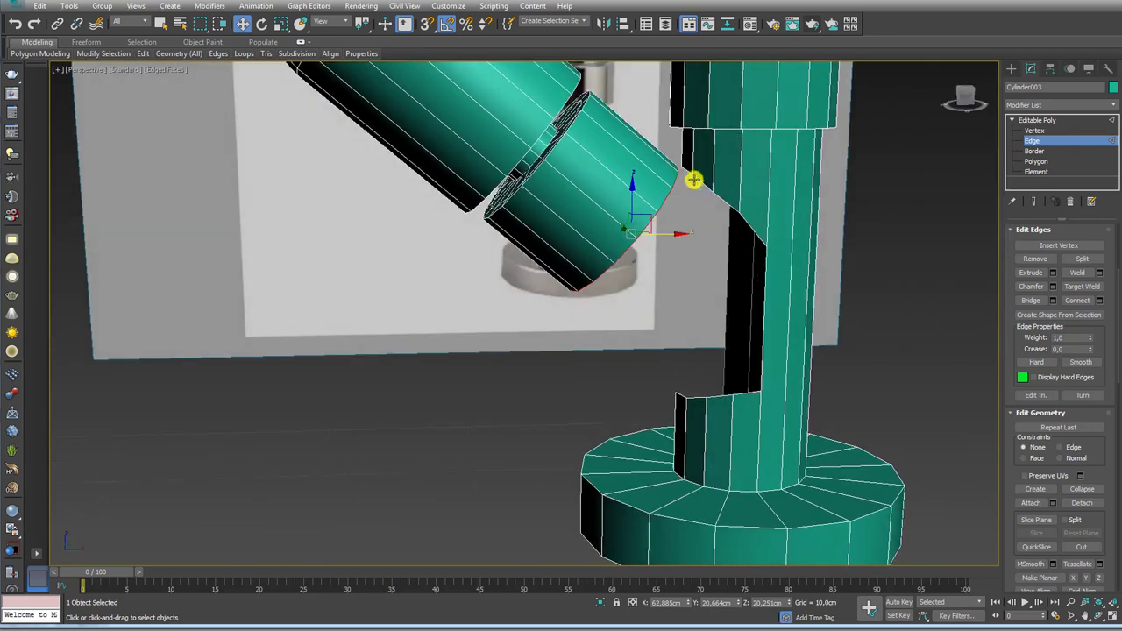
left_click(719, 196)
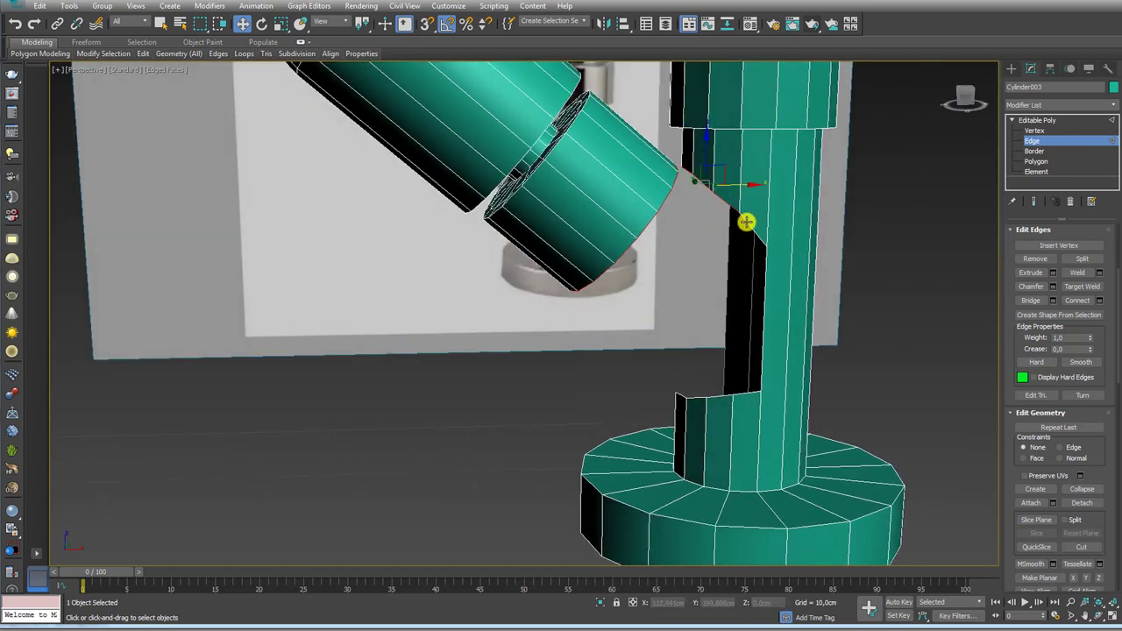
left_click(745, 396)
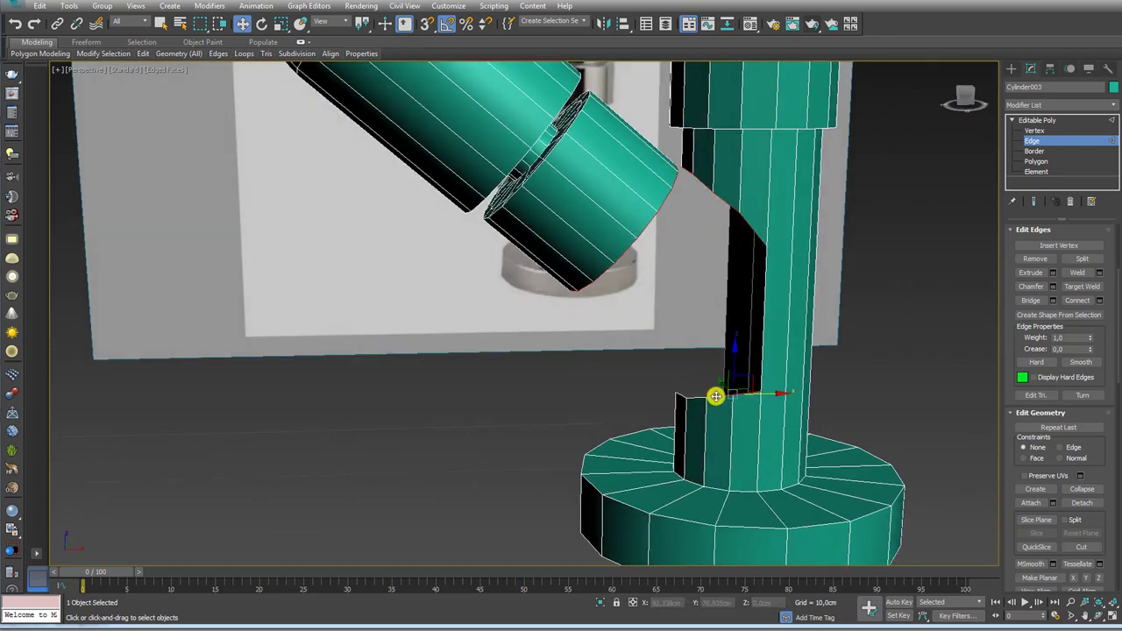
left_click(681, 394)
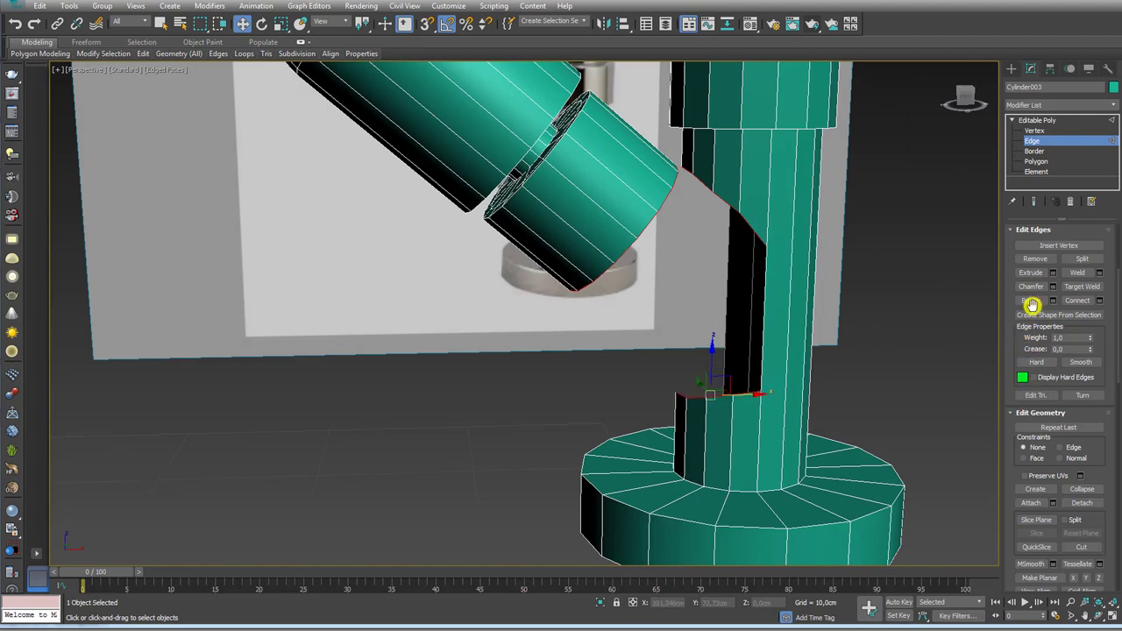
middle_click_drag(884, 299, 759, 323, "alt")
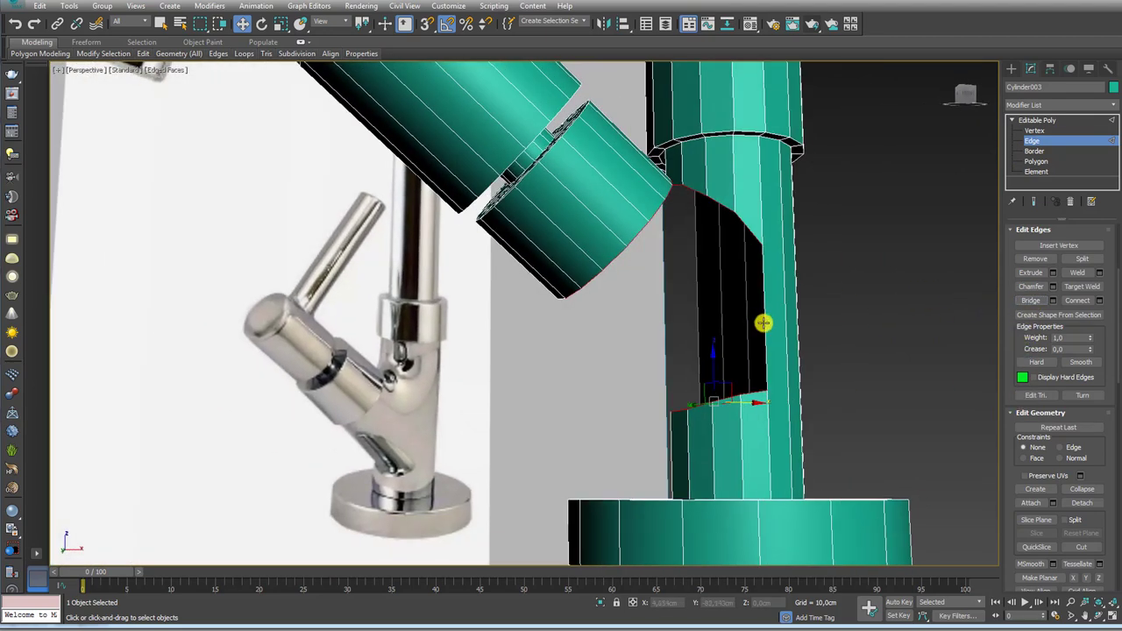
left_click(1031, 300)
mouse_move(895, 300)
middle_mouse_down("alt")
mouse_move(816, 313)
mouse_move(778, 296)
mouse_move(859, 276)
mouse_move(887, 288)
mouse_move(868, 298)
mouse_move(606, 294)
middle_mouse_up("alt")
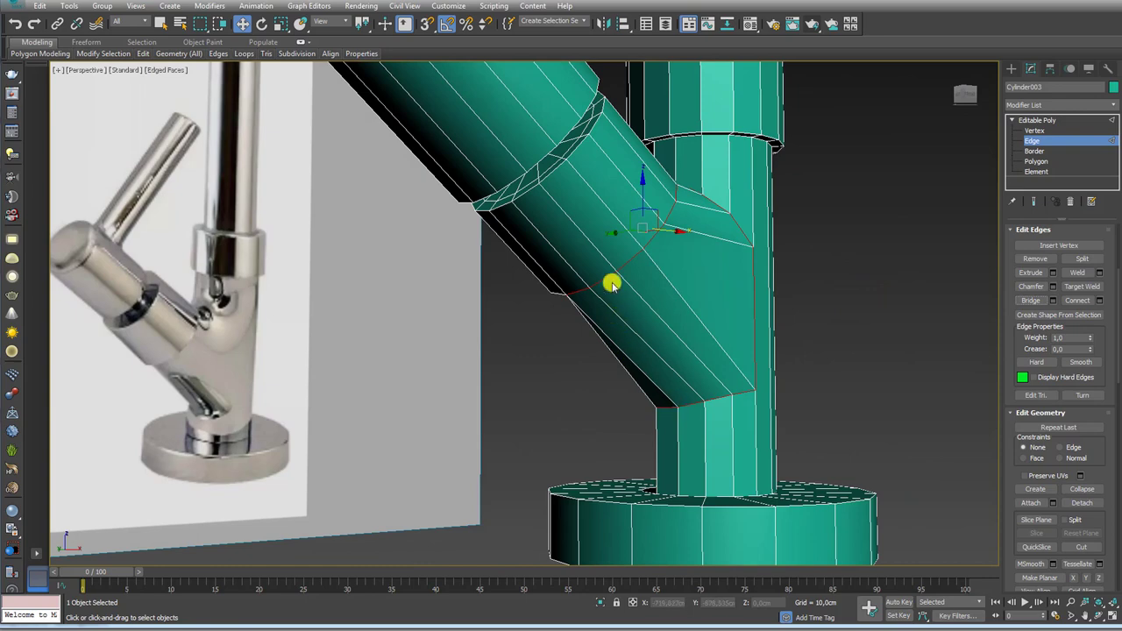
Step: Undo the bridge, reselect the column opening edges and bridge again
key("ctrl+z")
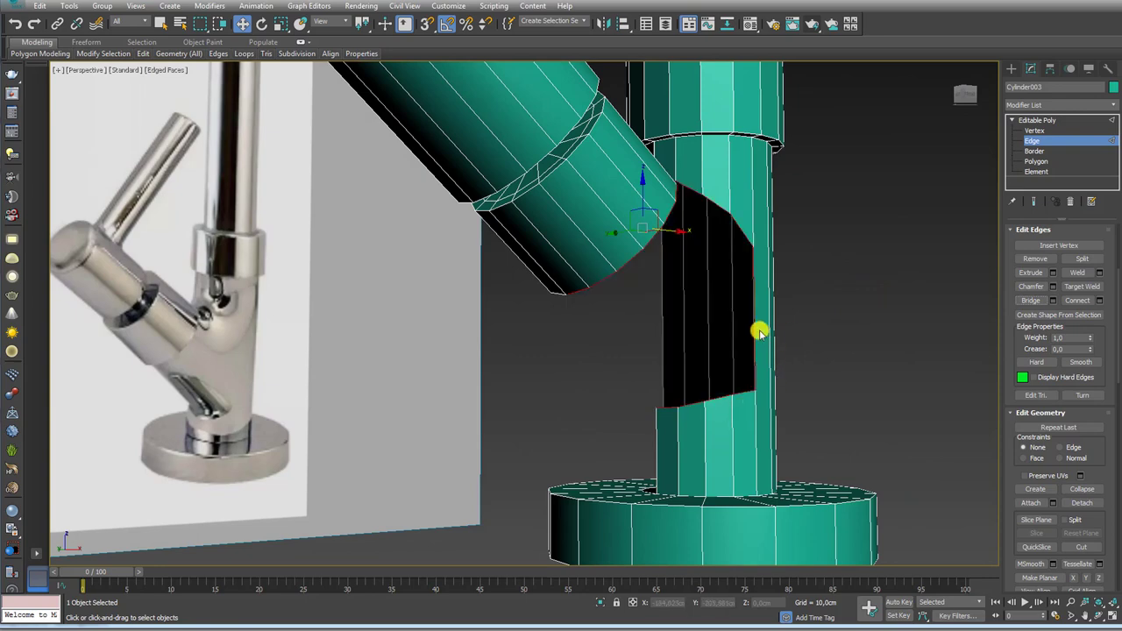
mouse_move(759, 333)
middle_mouse_down("alt")
mouse_move(764, 345)
mouse_move(649, 235)
middle_mouse_up("alt")
key("ctrl+z")
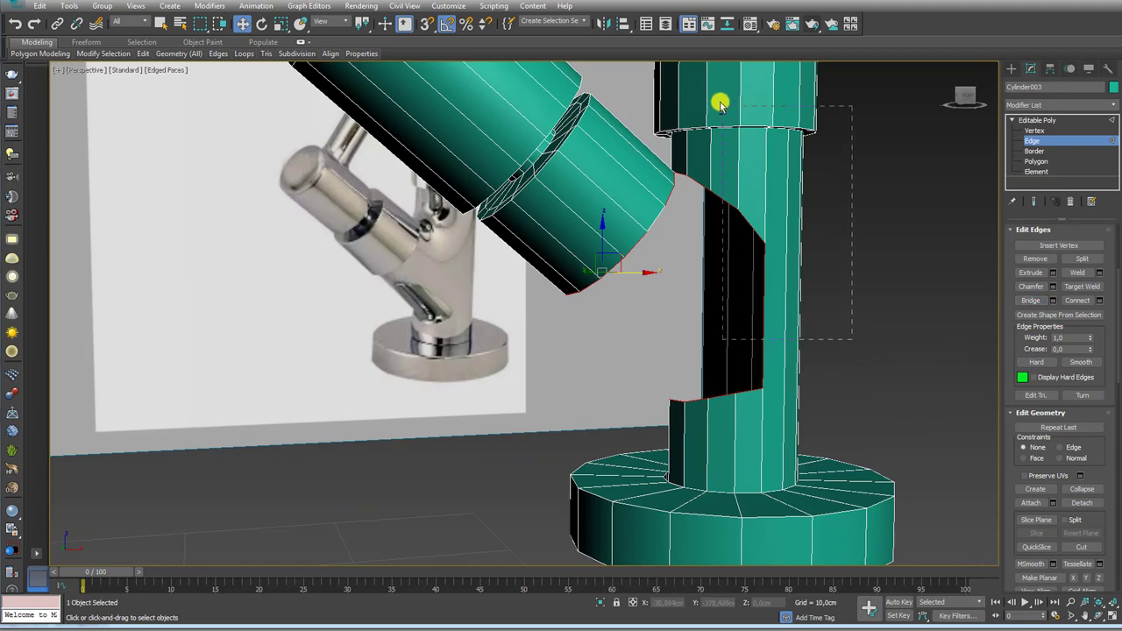
left_click_drag(719, 103, 671, 99)
left_click(1030, 301)
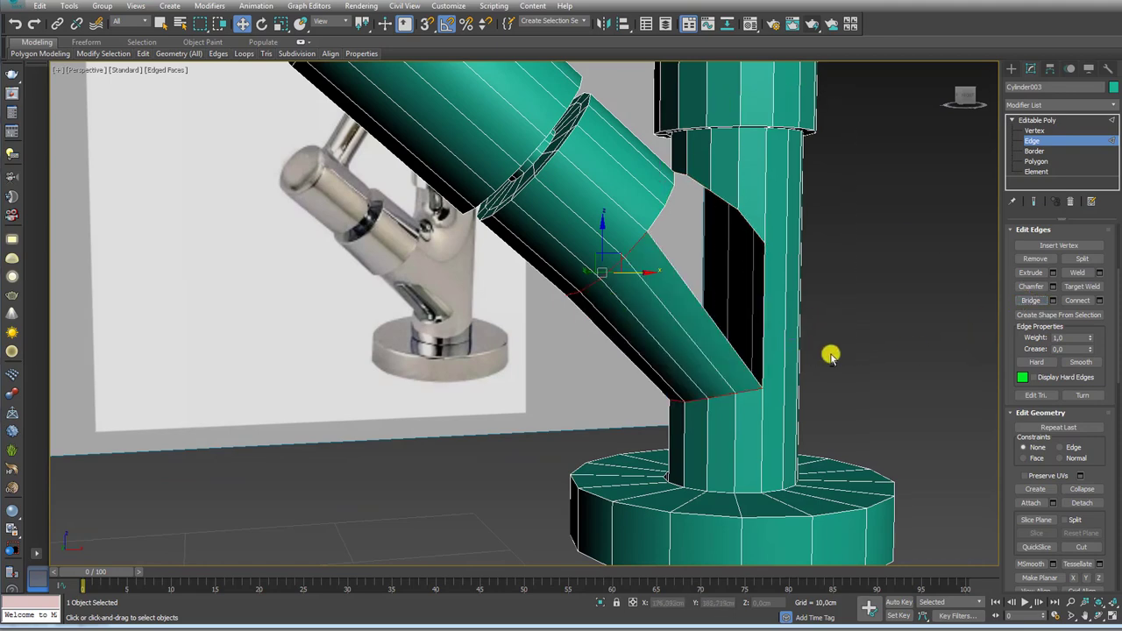
mouse_move(827, 350)
middle_mouse_down("alt")
mouse_move(887, 328)
mouse_move(815, 371)
mouse_move(655, 219)
middle_mouse_up("alt")
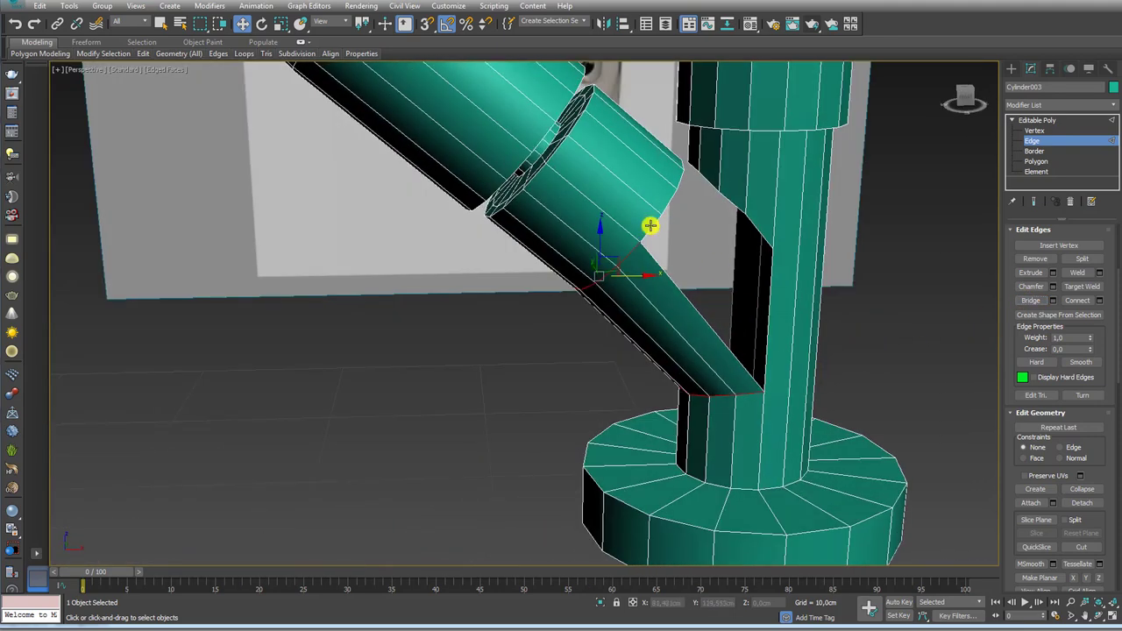
Step: Bridge edges between the angled pipe and the column to close the first gaps
left_click(650, 226)
left_click(768, 309)
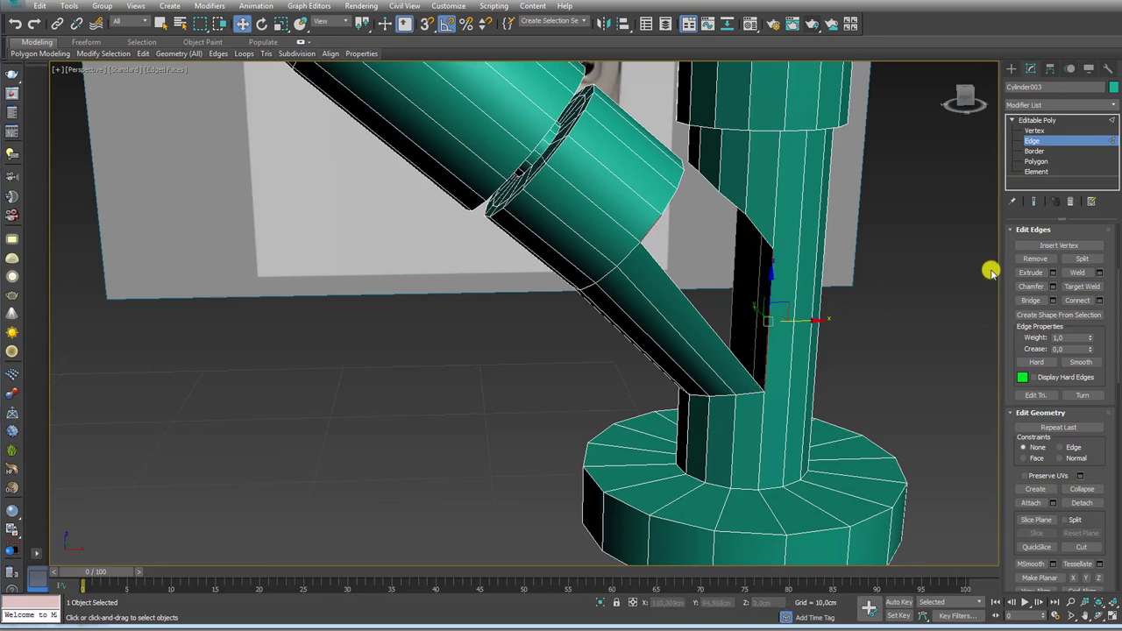
left_click(1024, 301)
scroll(672, 195, "up", 3)
middle_click_drag(646, 263, 664, 313, "alt")
left_click(670, 316)
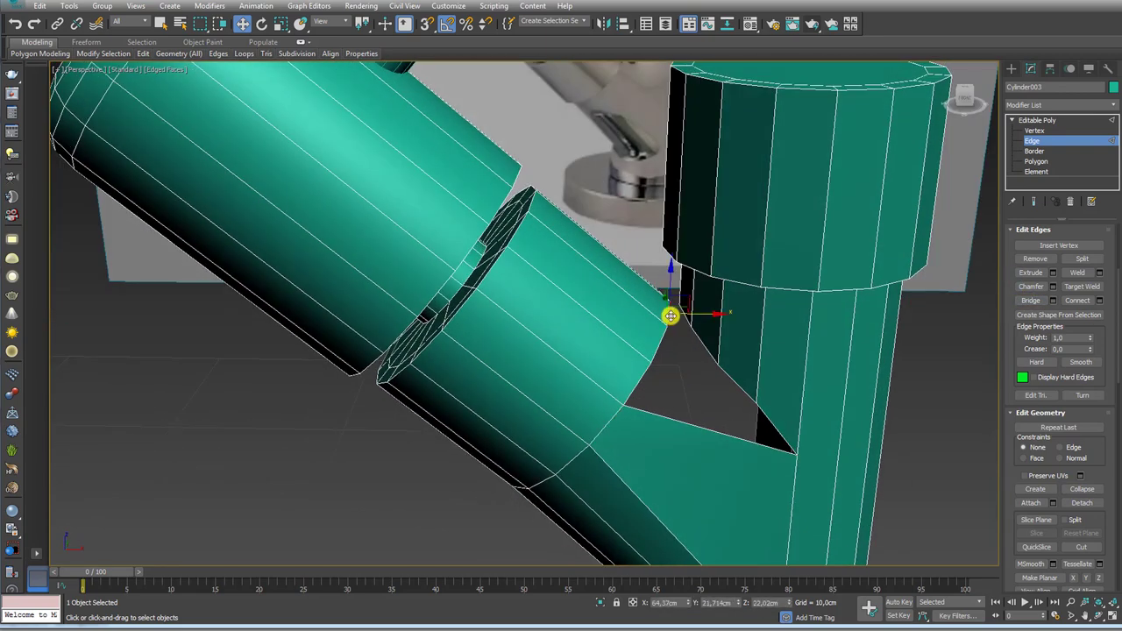
left_click(689, 316, "ctrl")
left_click(1029, 300)
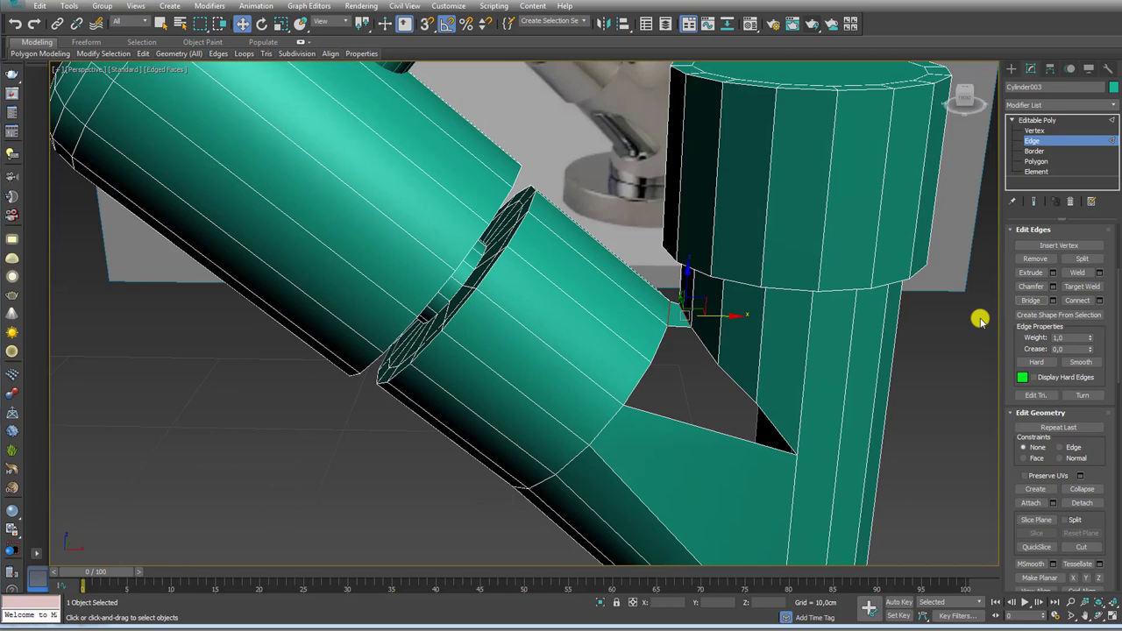
Step: Bridge two more faces across the remaining hole at the arm junction
left_click(658, 353)
left_click(709, 354, "ctrl")
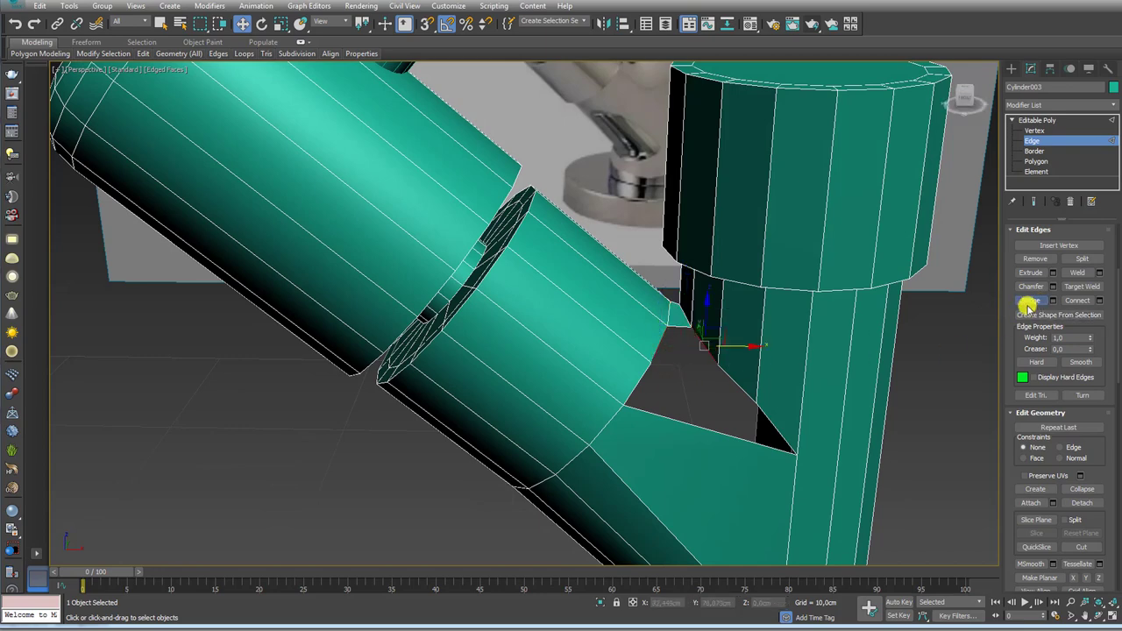
left_click(1028, 302)
mouse_move(751, 409)
middle_mouse_down("alt")
mouse_move(732, 399)
mouse_move(724, 409)
mouse_move(760, 403)
mouse_move(724, 346)
mouse_move(764, 312)
middle_mouse_up("alt")
left_click(634, 375)
left_click(759, 405, "ctrl")
left_click(1030, 300)
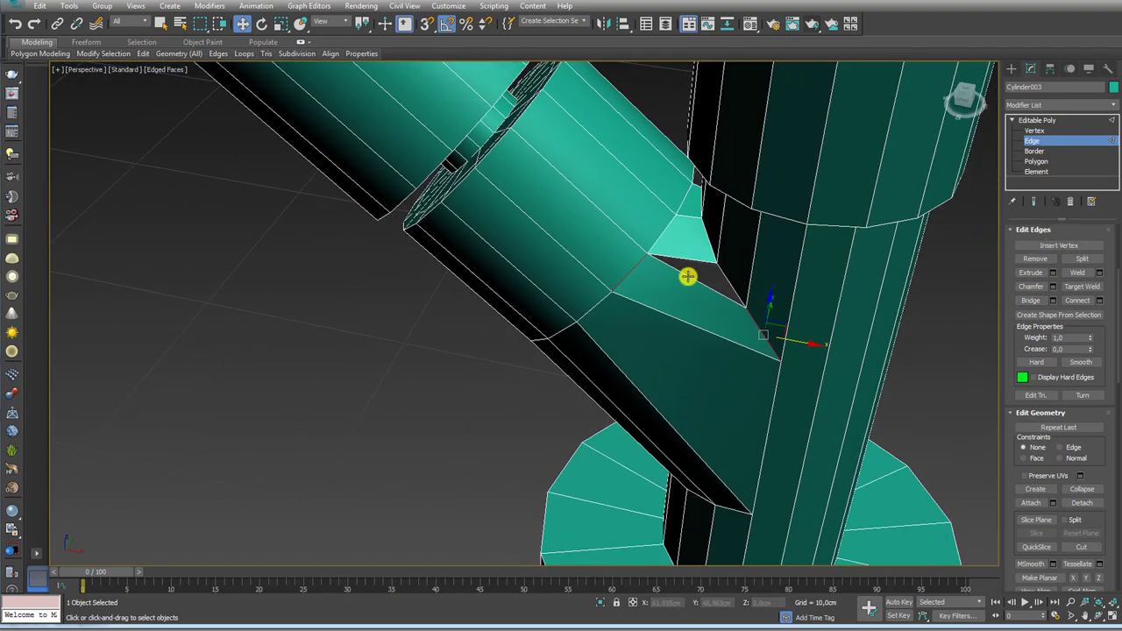
mouse_move(825, 274)
middle_mouse_down("alt")
mouse_move(713, 306)
mouse_move(728, 316)
middle_mouse_up("alt")
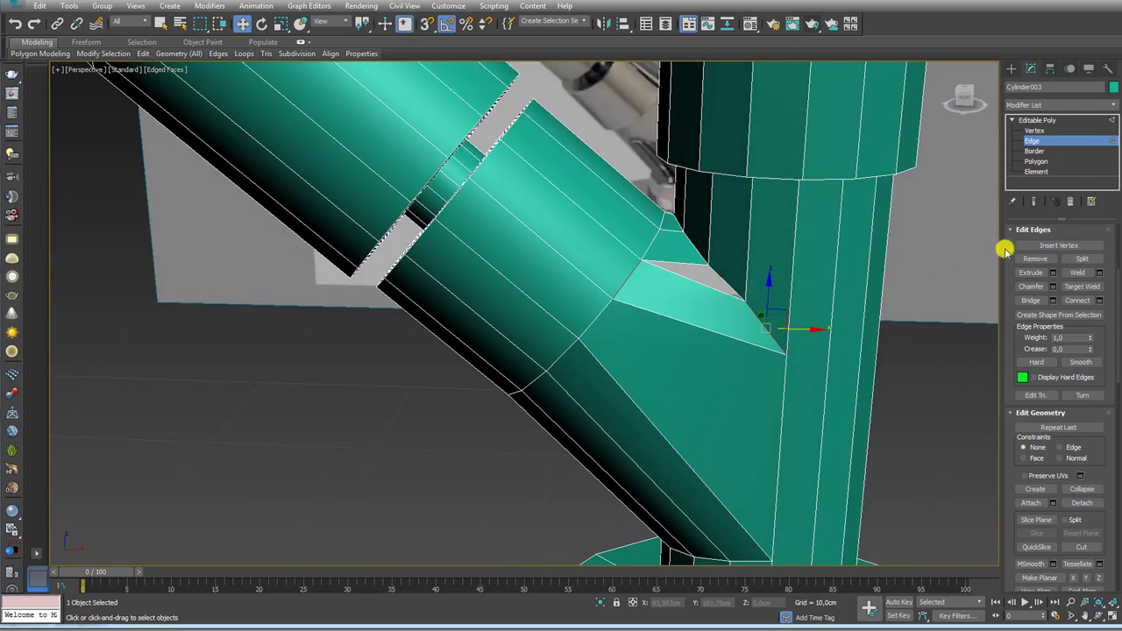
Step: Cut a new edge down the pipe from the top of the joint to its lower edge
key("alt+c")
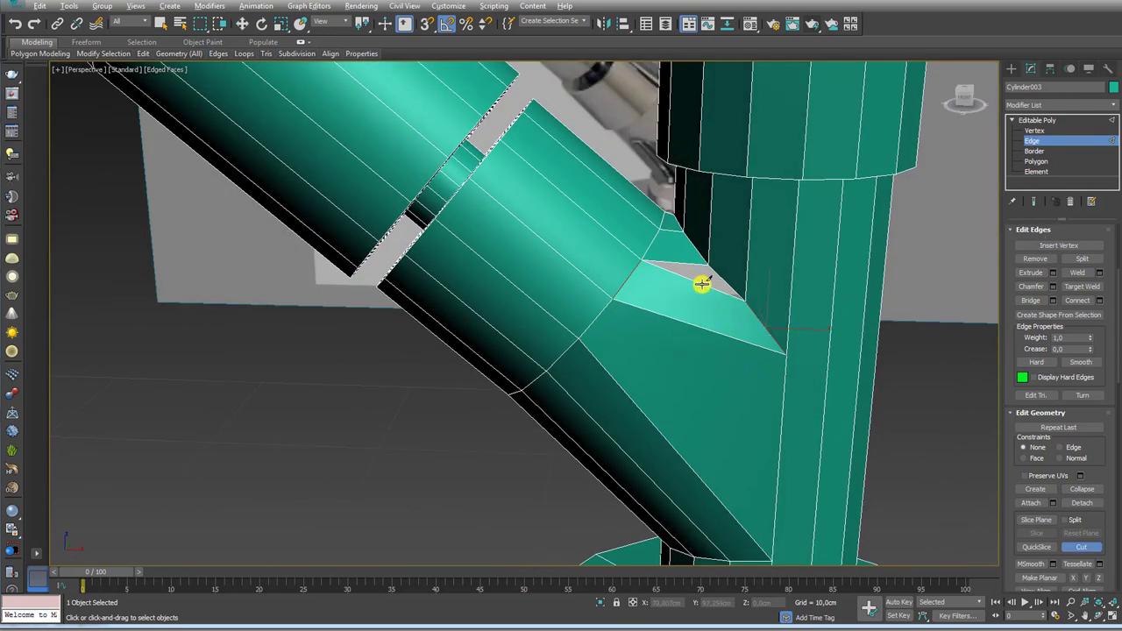
left_click(700, 285)
middle_click_drag(661, 483, 666, 463, "alt")
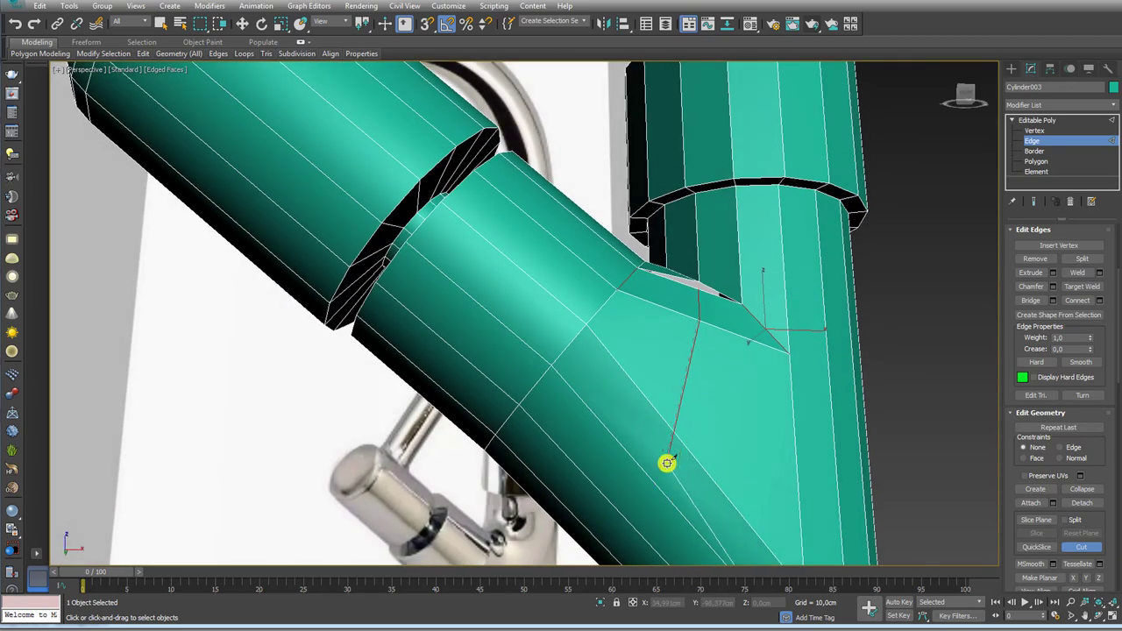
left_click(692, 453)
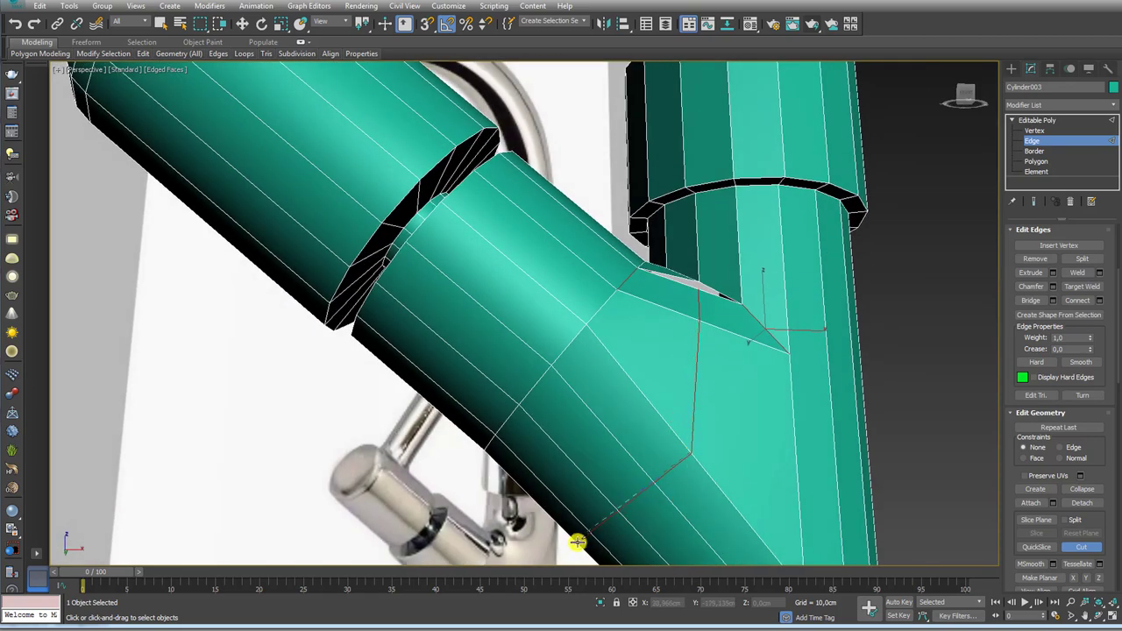
left_click(577, 541)
middle_click_drag(577, 541, 669, 388, "alt")
key("w")
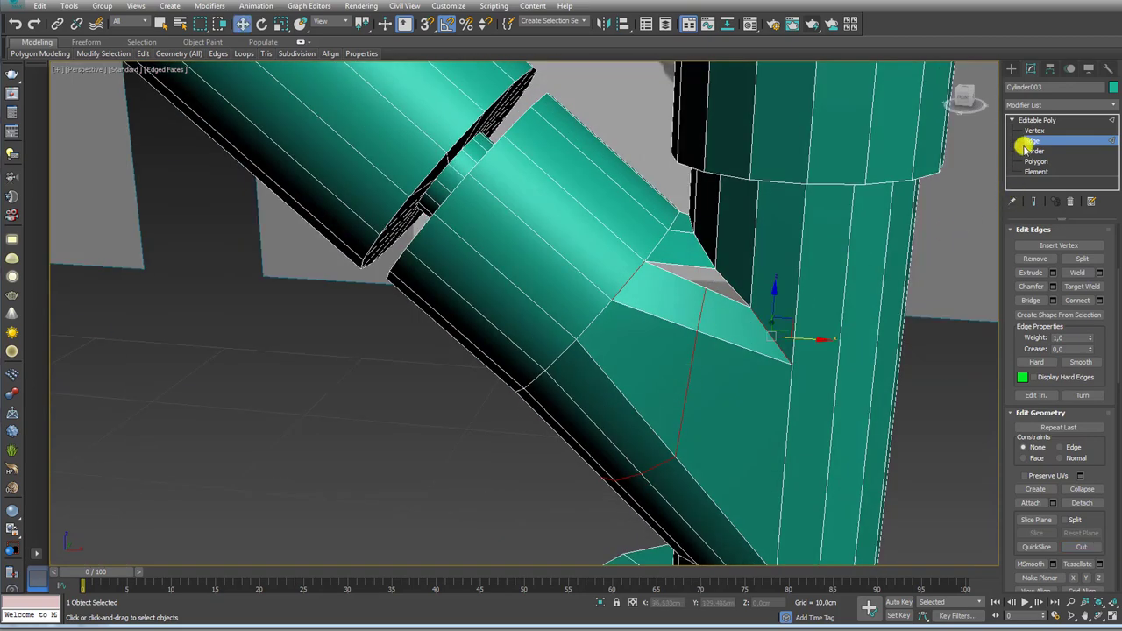
Step: Slide a vertex at the triangular hole along its edge using the Edge constraint
left_click(1034, 131)
left_click(706, 287)
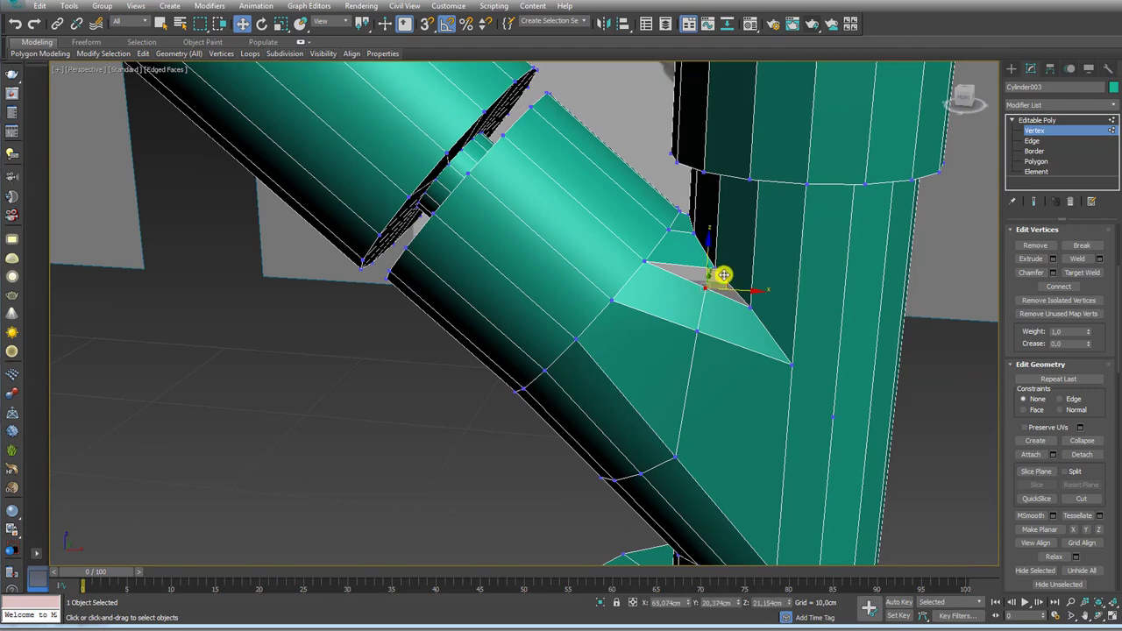
middle_click_drag(723, 275, 715, 289, "alt")
scroll(1106, 388, "down", 1)
left_click(1059, 372)
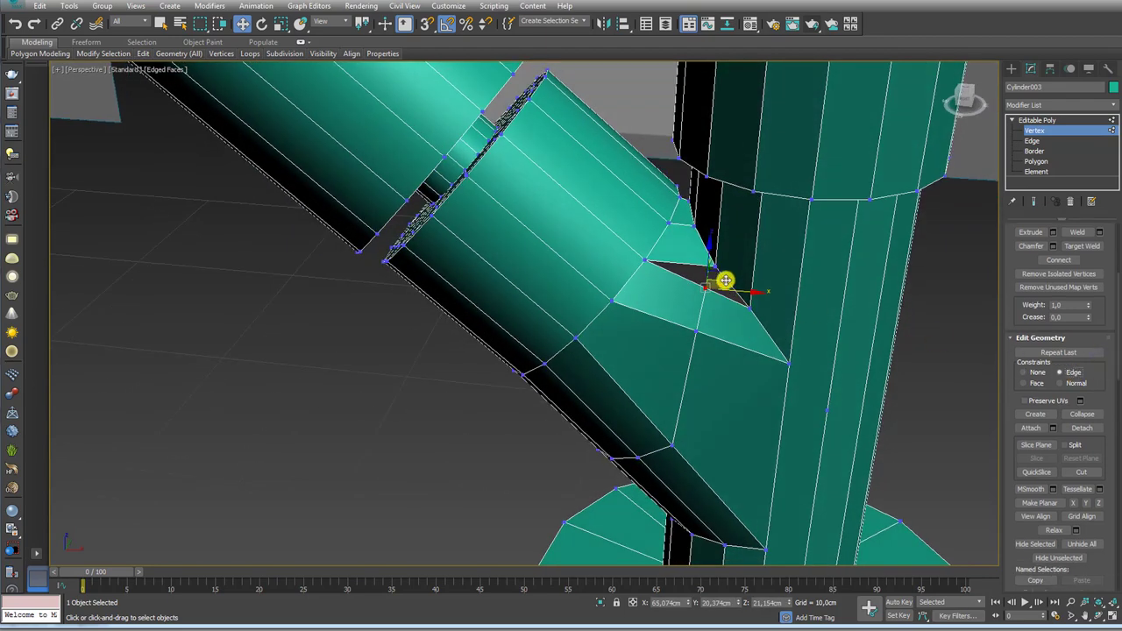
left_click_drag(725, 281, 735, 295)
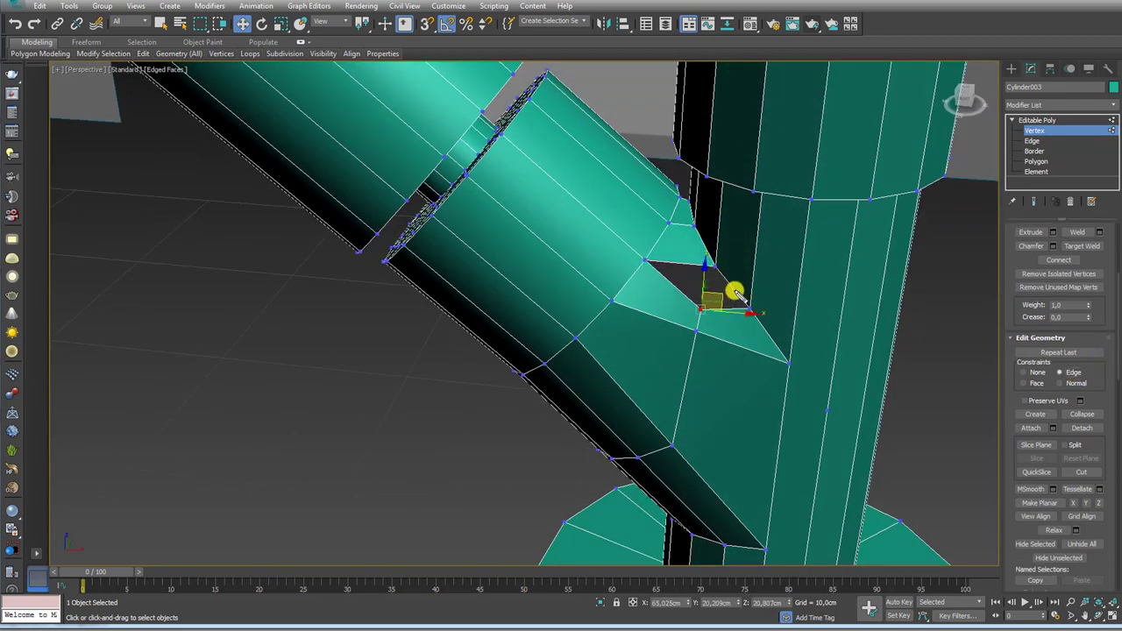
left_click_drag(709, 267, 742, 280)
Step: Cap the small hole's open border with a new face
left_click(1035, 151)
left_click(735, 294)
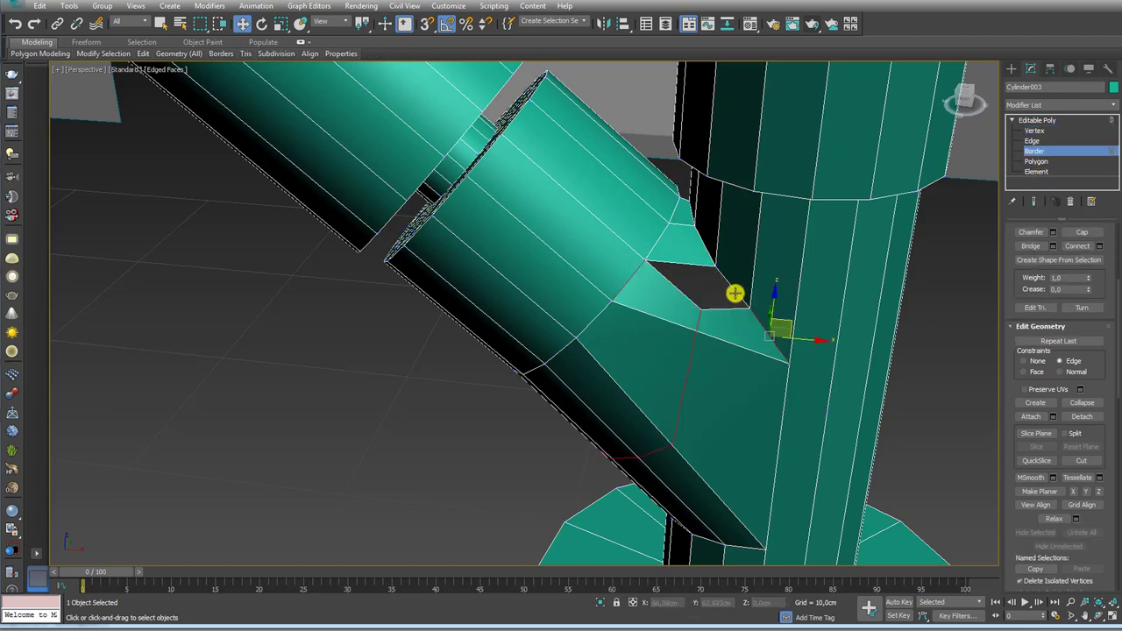
left_click(734, 294)
left_click(1081, 233)
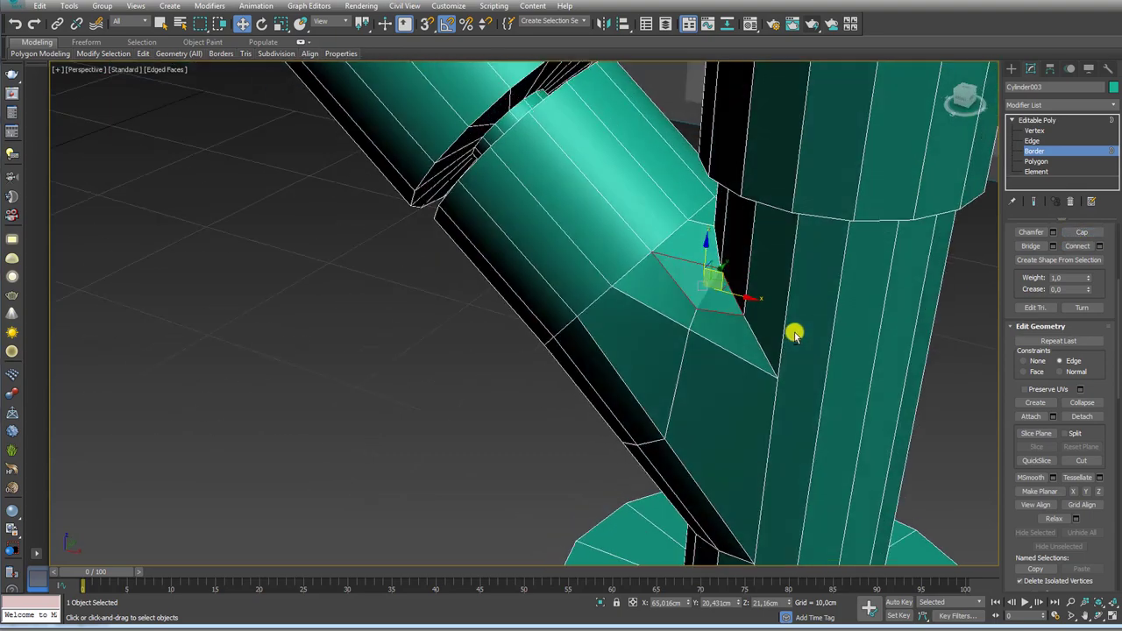
mouse_move(794, 328)
middle_mouse_down("alt")
mouse_move(765, 289)
mouse_move(721, 293)
mouse_move(844, 350)
mouse_move(809, 334)
mouse_move(819, 346)
mouse_move(771, 378)
mouse_move(729, 348)
mouse_move(801, 336)
mouse_move(781, 333)
middle_mouse_up("alt")
Step: Cut edges across the vertical column at the arm junction and just above the base
key("1")
scroll(792, 336, "down", 4)
scroll(781, 333, "up", 2)
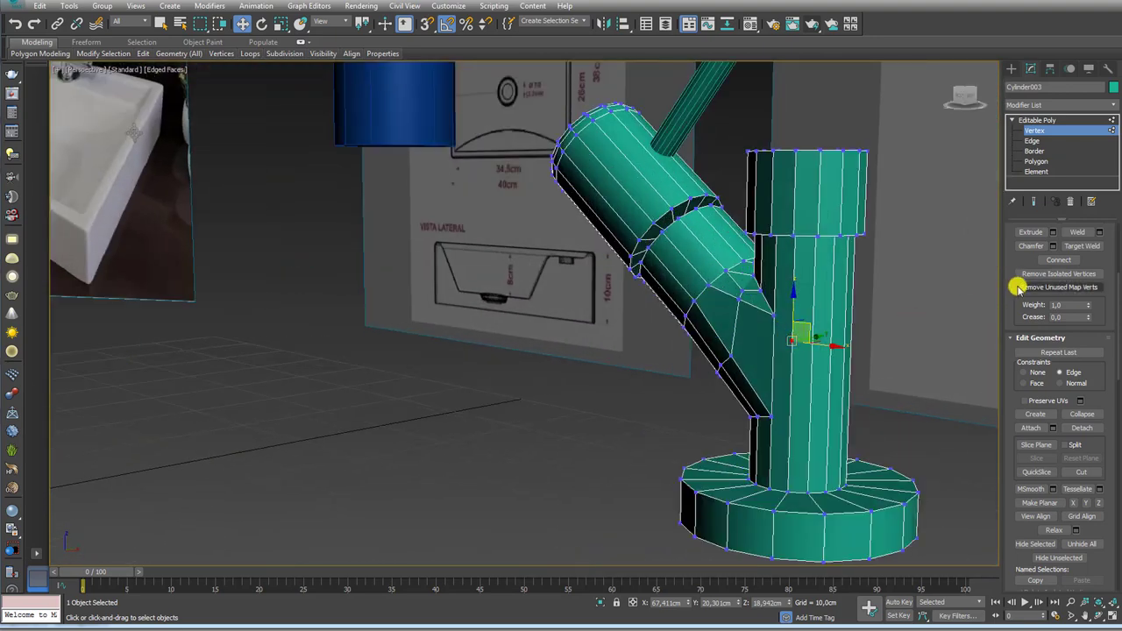
scroll(1017, 287, "up", 3)
mouse_move(875, 396)
middle_mouse_down()
mouse_move(850, 309)
mouse_move(814, 313)
middle_mouse_up()
scroll(798, 289, "up", 3)
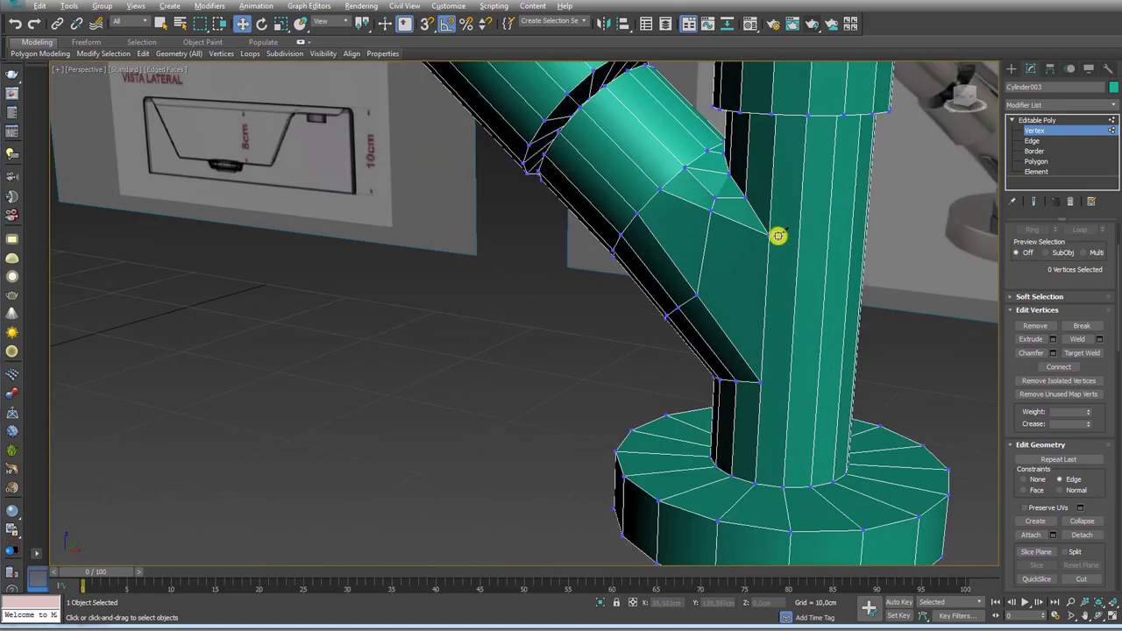
key("alt+c")
scroll(1109, 429, "down", 4)
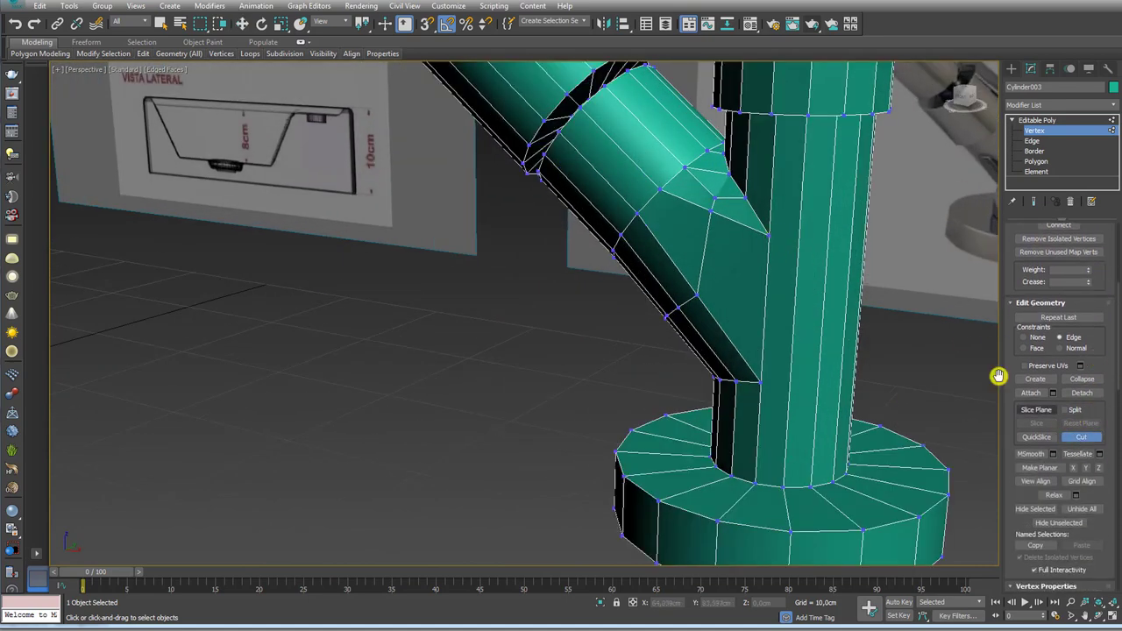
left_click(769, 234)
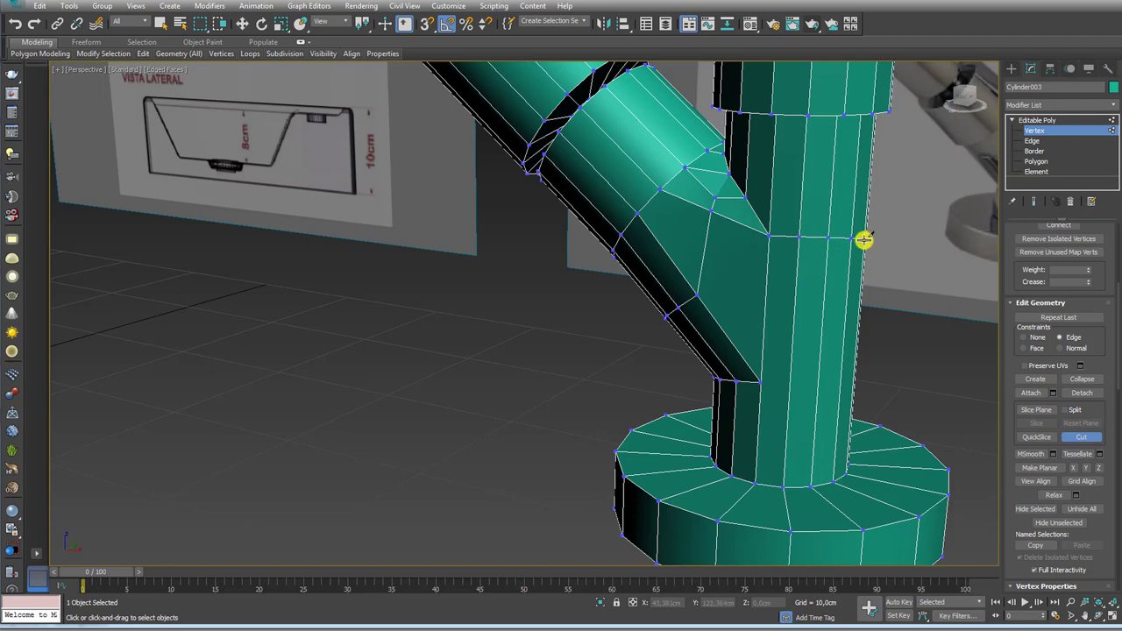
left_click(761, 384)
left_click(854, 383)
middle_click_drag(859, 381, 899, 372, "alt")
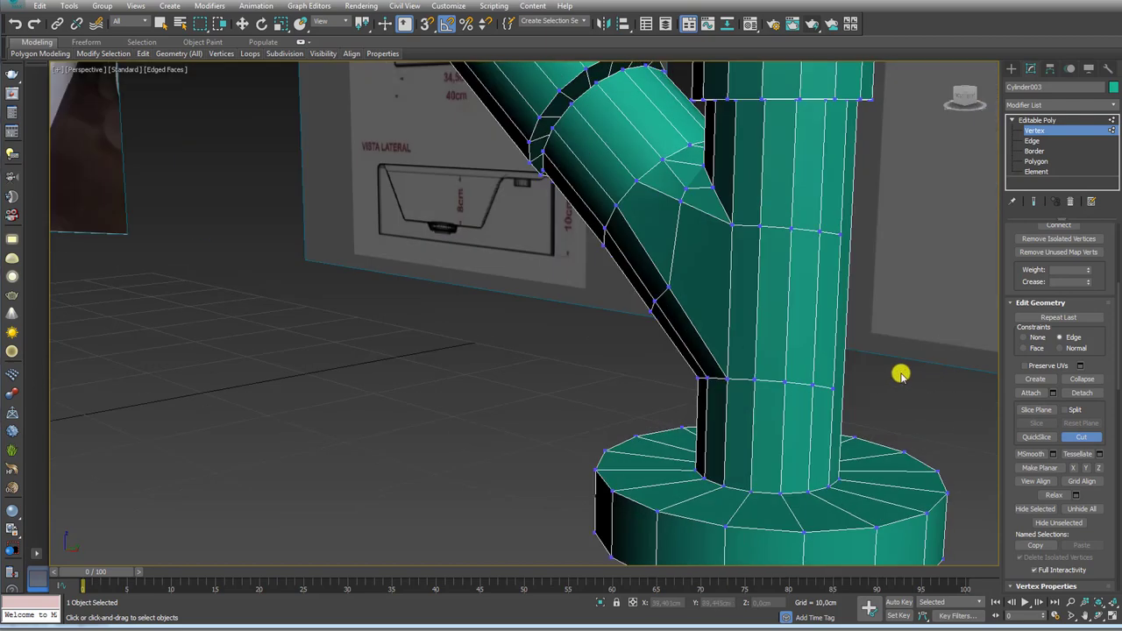
Step: Add a Symmetry modifier to the faucet, mirroring on the Y axis with Flip checked
right_click(894, 343)
left_click(1038, 123)
scroll(796, 276, "down", 3)
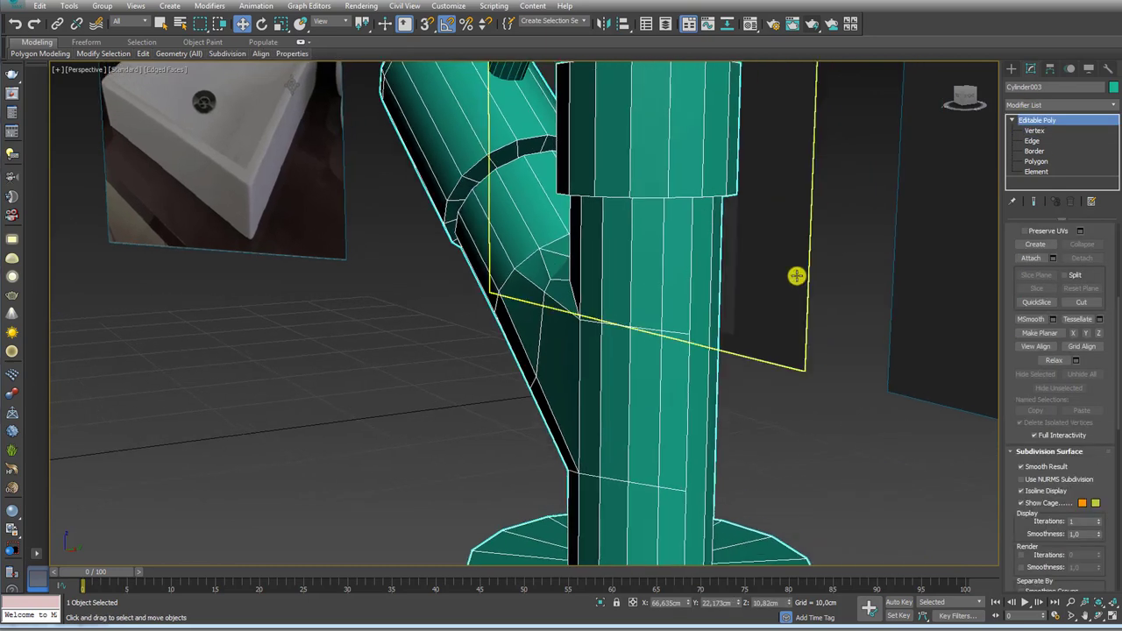
scroll(817, 286, "down", 3)
scroll(792, 325, "down", 4)
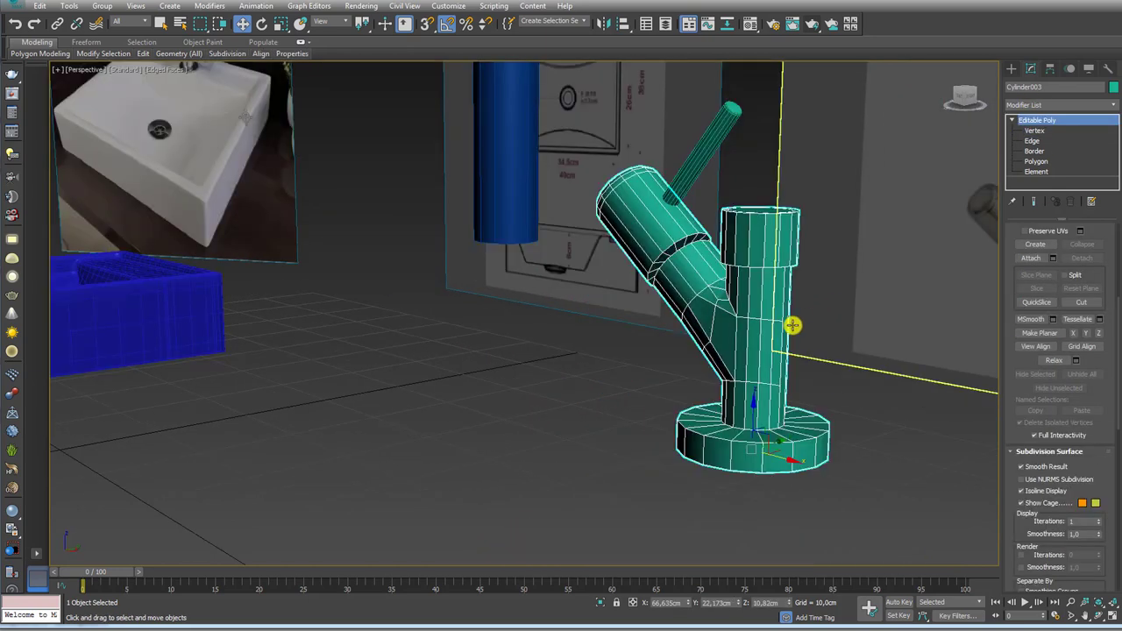
left_click(1111, 107)
scroll(1088, 351, "down", 10)
scroll(1073, 435, "down", 5)
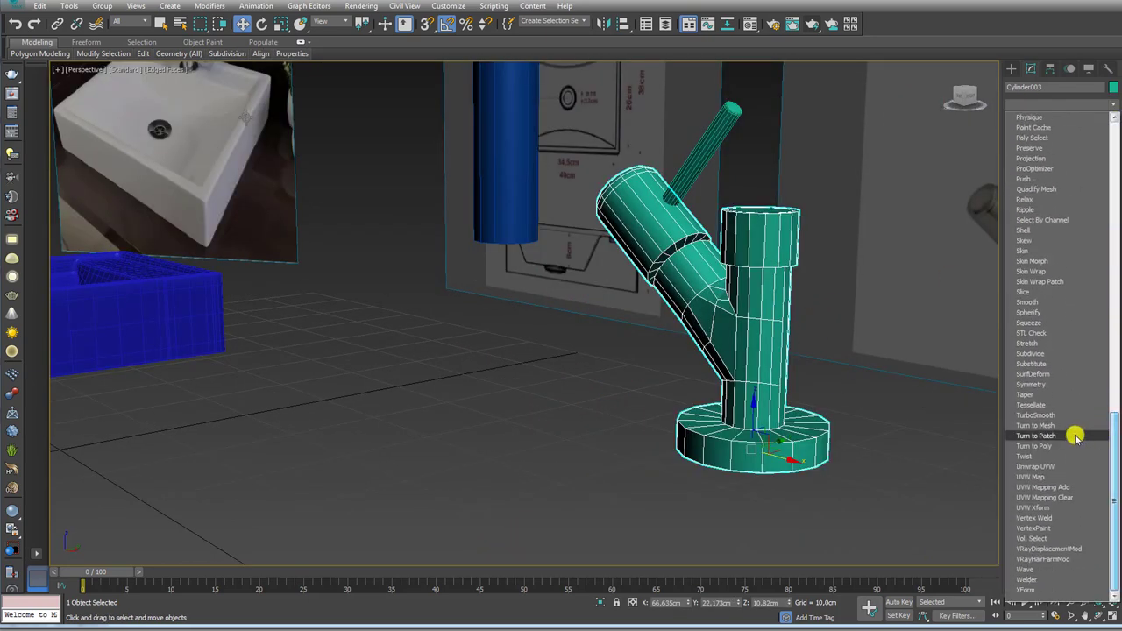
left_click(1040, 384)
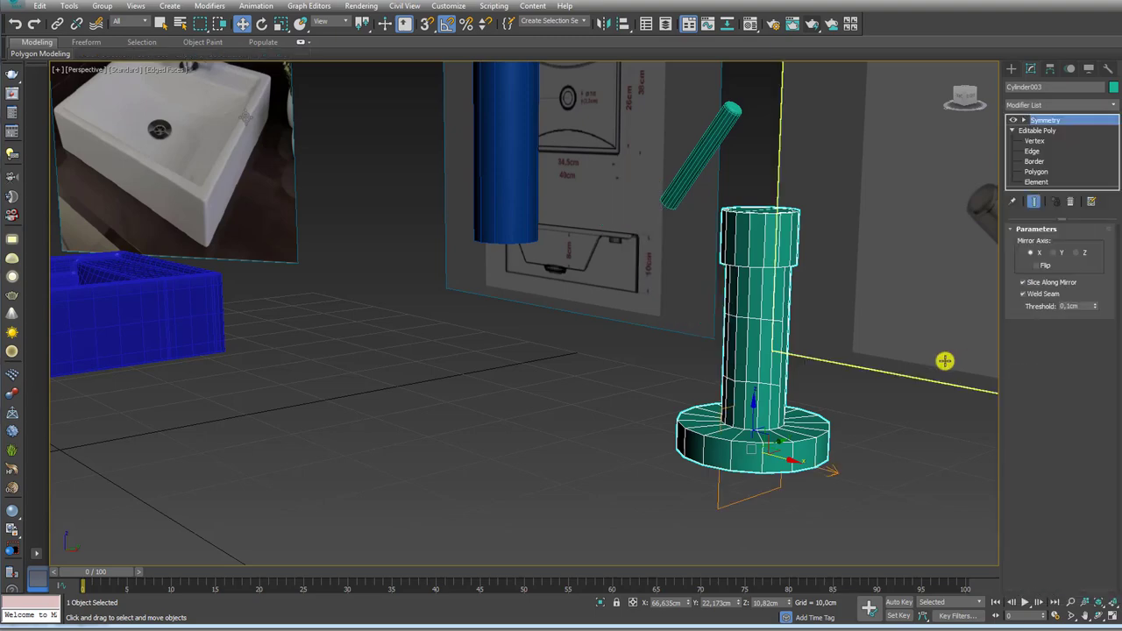
left_click(1055, 252)
left_click(1037, 265)
Step: Orbit and zoom around the faucet to check the mirrored body and intact arm
mouse_move(859, 318)
middle_mouse_down("alt")
mouse_move(814, 348)
mouse_move(718, 355)
mouse_move(676, 343)
mouse_move(741, 338)
middle_mouse_up("alt")
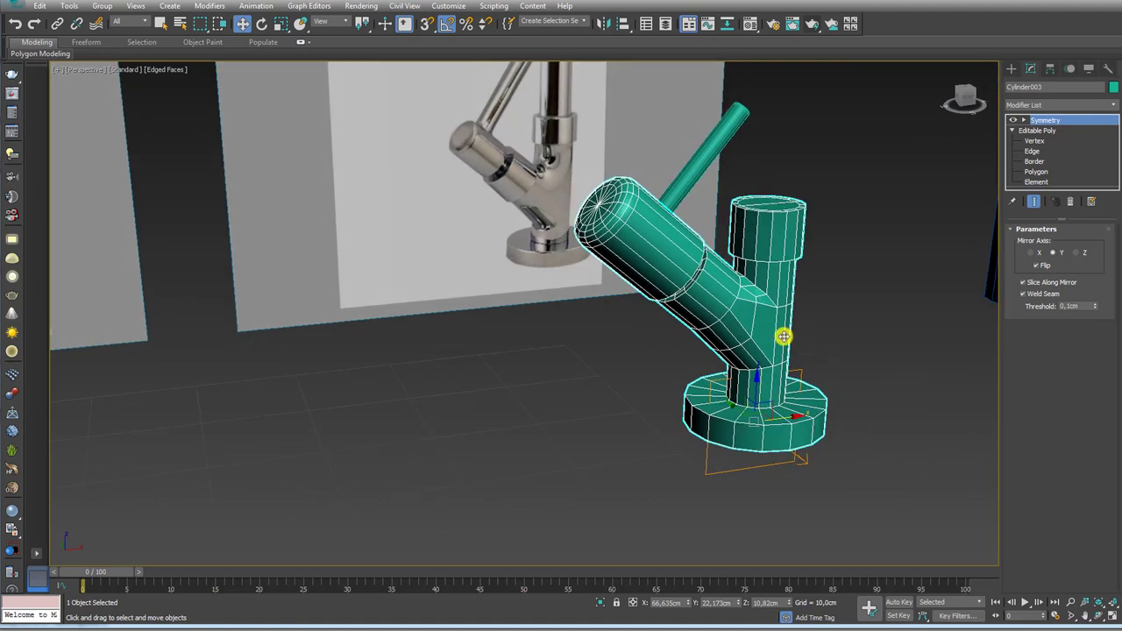
scroll(754, 377, "up", 2)
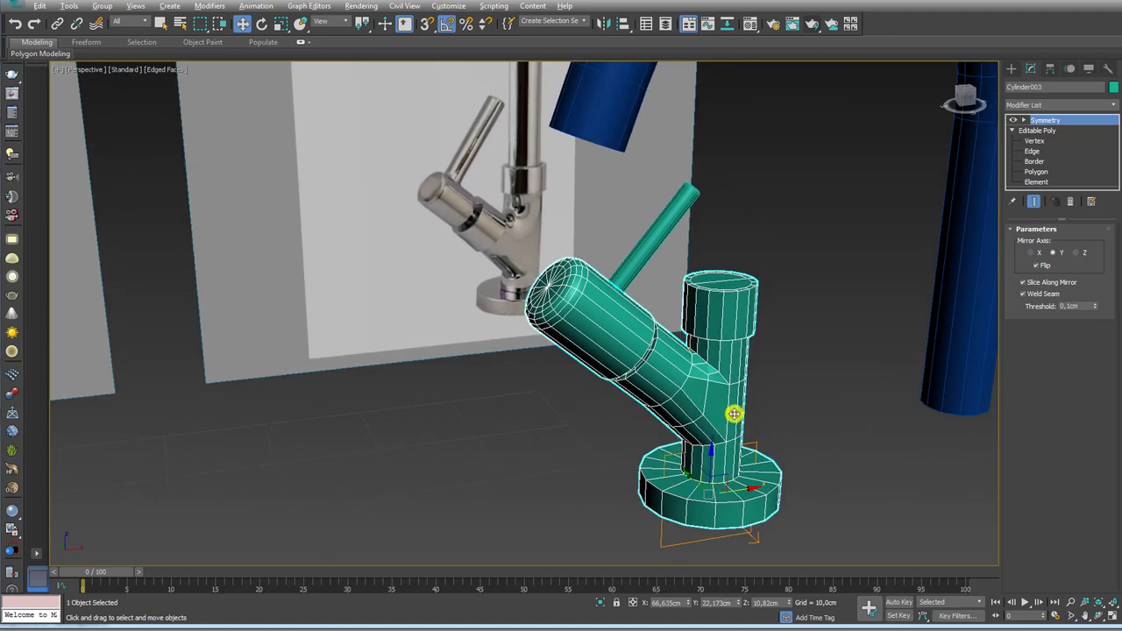
scroll(702, 386, "up", 2)
scroll(632, 315, "up", 2)
scroll(601, 285, "up", 2)
scroll(601, 285, "down", 4)
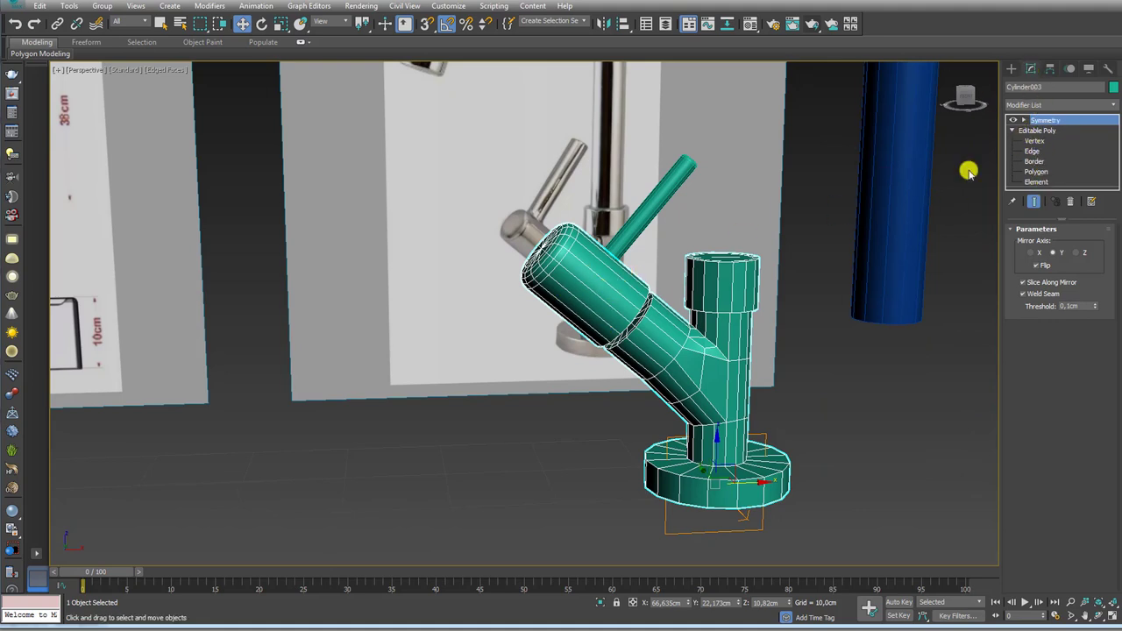
Step: Collapse the faucet and its Symmetry modifier into a single Editable Poly
right_click(653, 302)
mouse_move(692, 428)
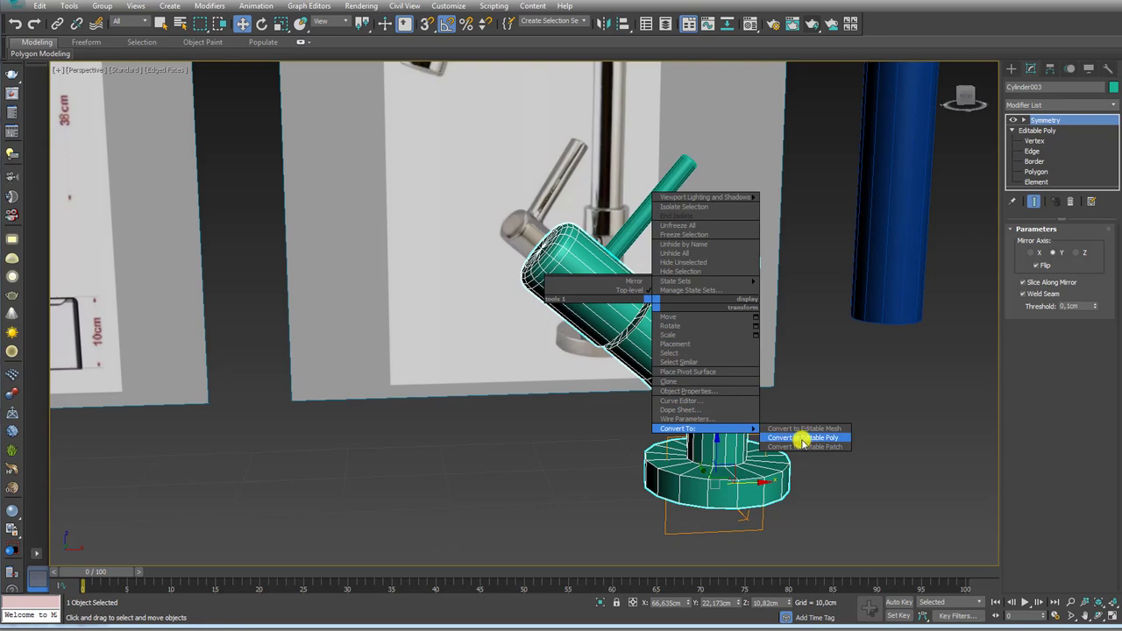
left_click(803, 439)
left_click(1073, 244)
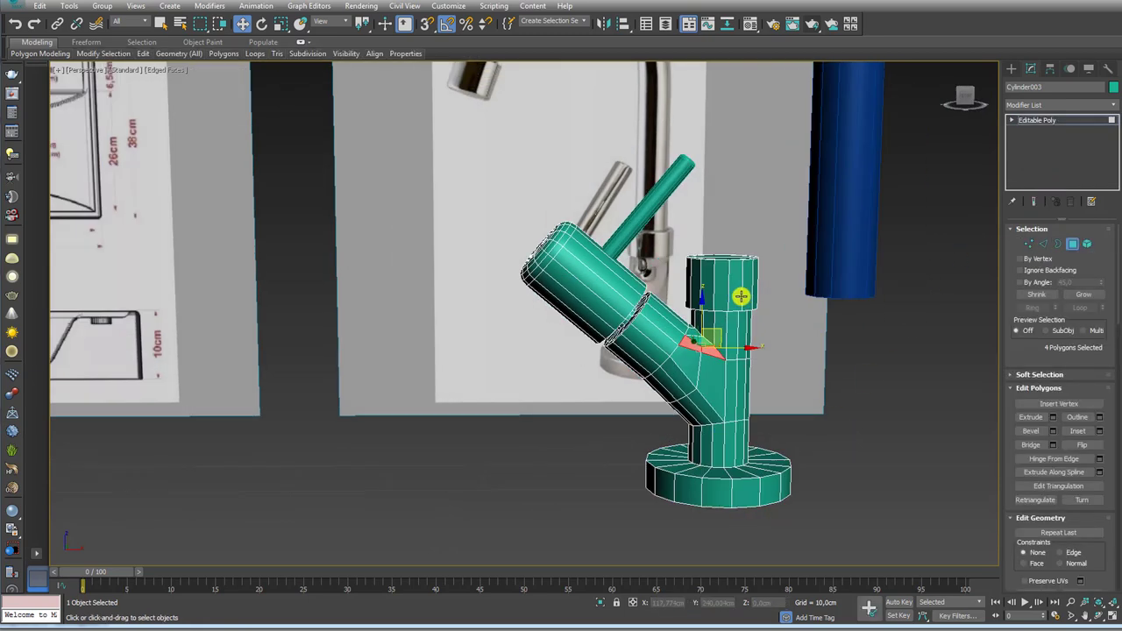
middle_click_drag(736, 343, 555, 229, "alt")
Step: Select the tap head cylinder's polygons, growing the selection twice and shrinking once
double_click(584, 306)
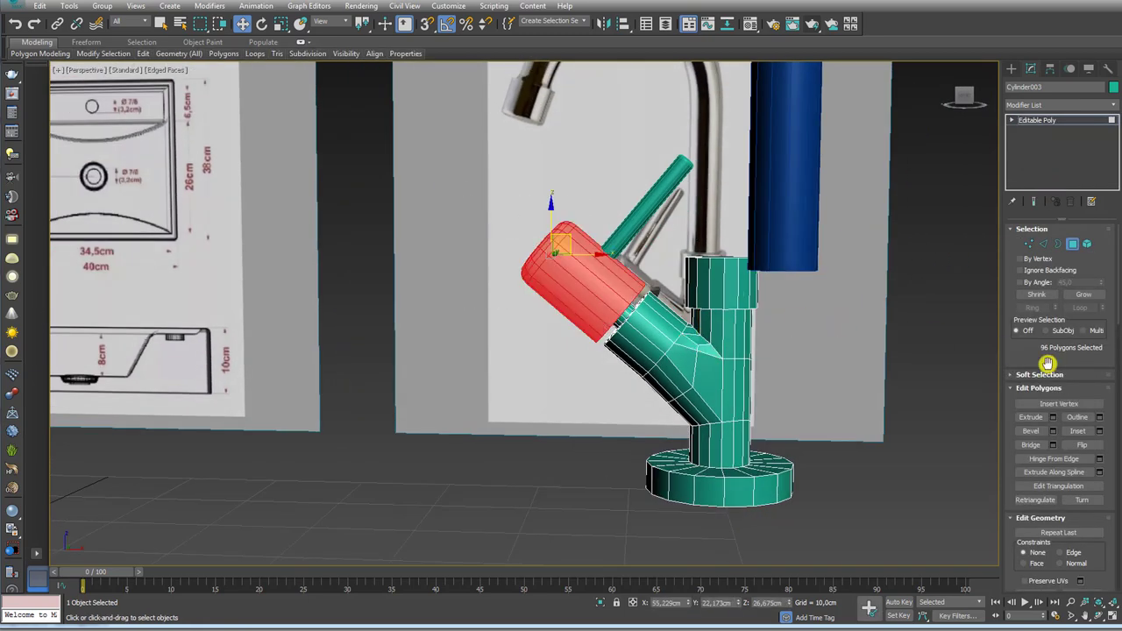
left_click(1084, 295)
left_click(1084, 298)
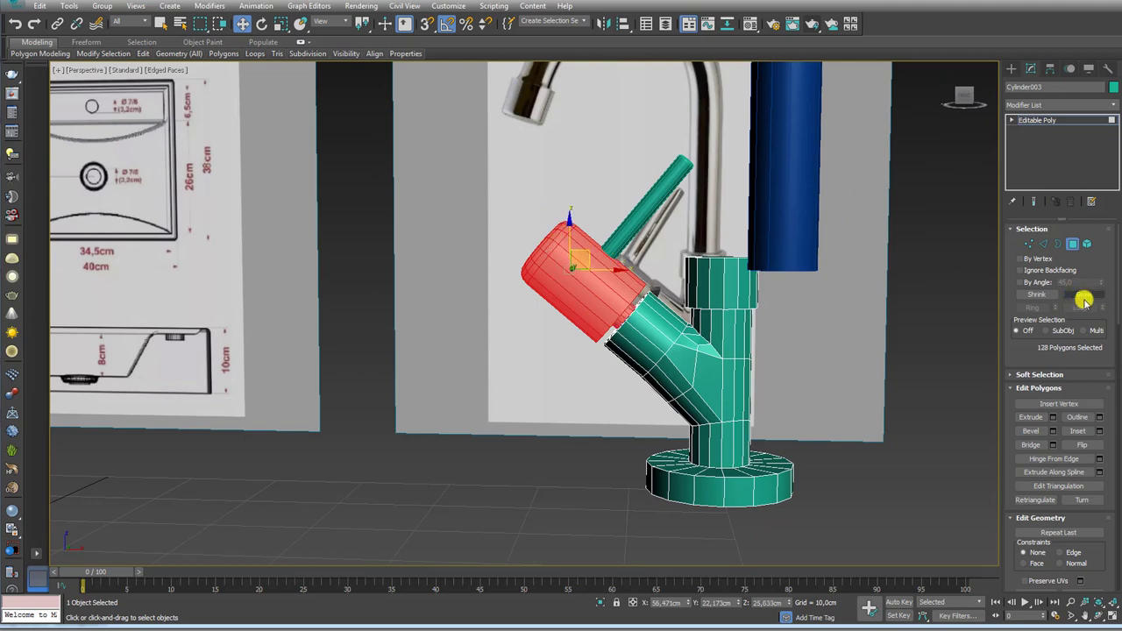
middle_click_drag(727, 318, 667, 316, "alt")
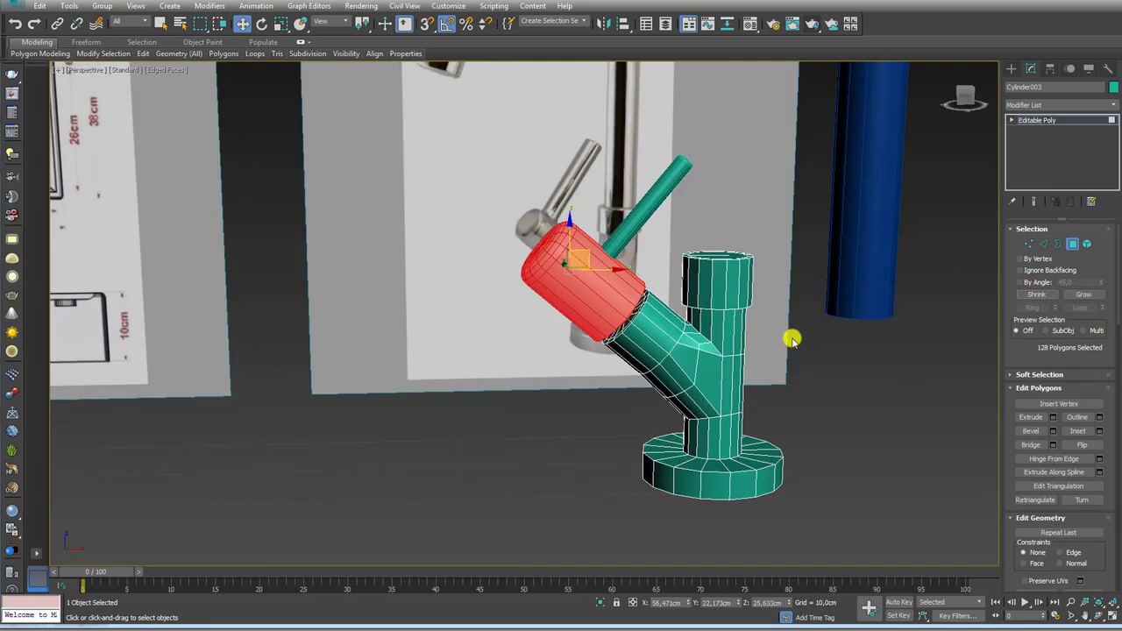
middle_click_drag(792, 333, 982, 292, "alt")
left_click(1039, 296)
scroll(601, 388, "up", 2)
scroll(719, 310, "up", 3)
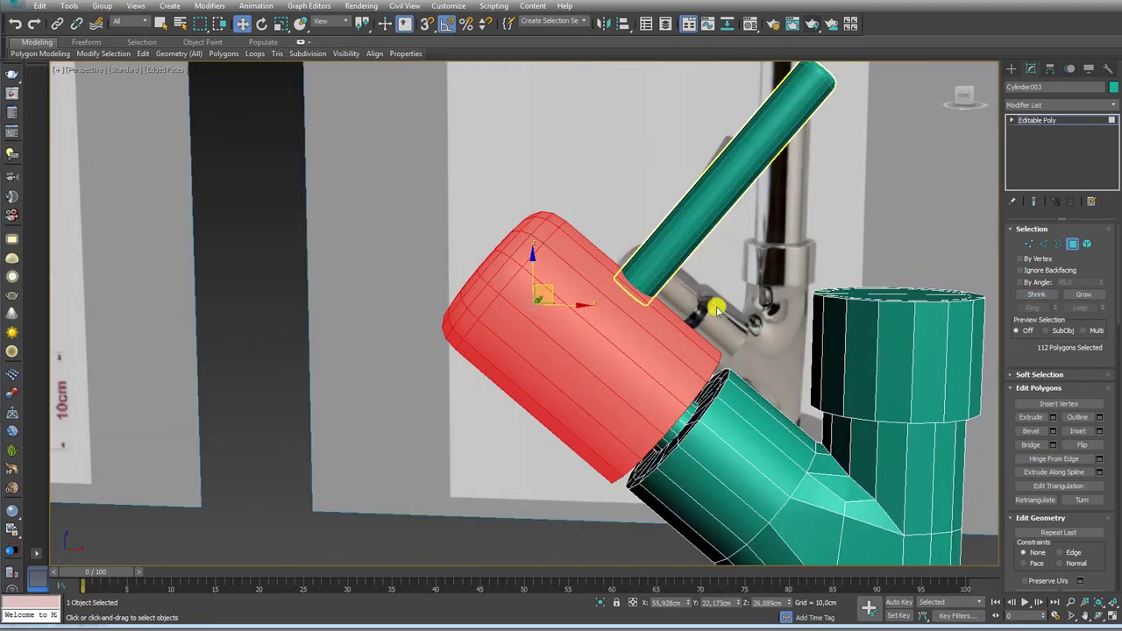
scroll(1112, 501, "down", 5)
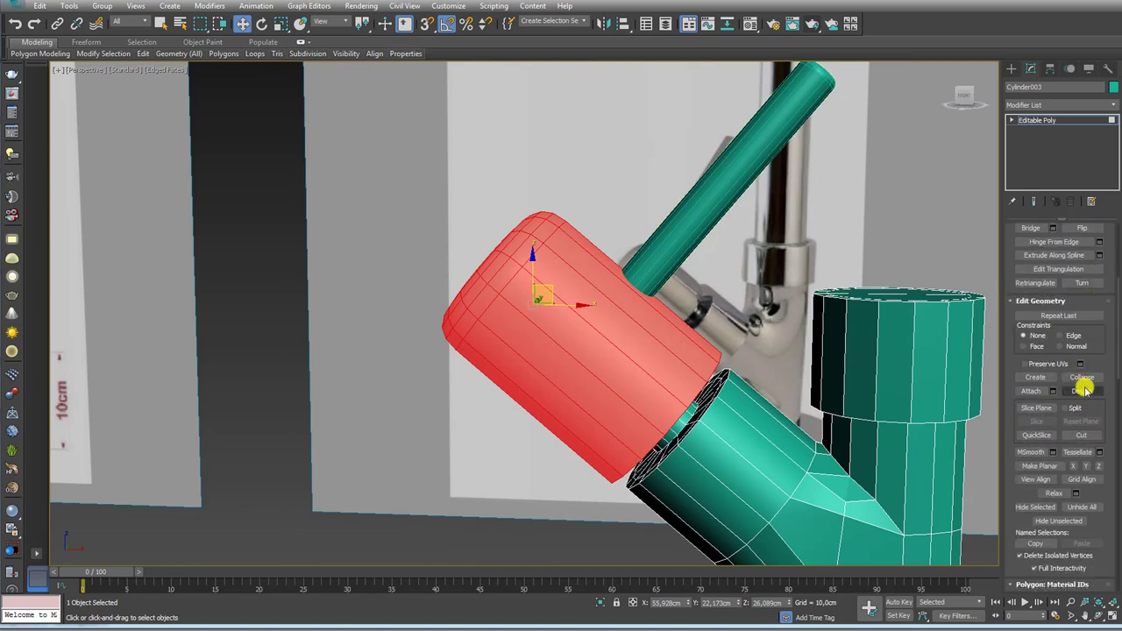
Step: Detach the selected tap head polygons as a separate object
left_click(1082, 391)
left_click(585, 326)
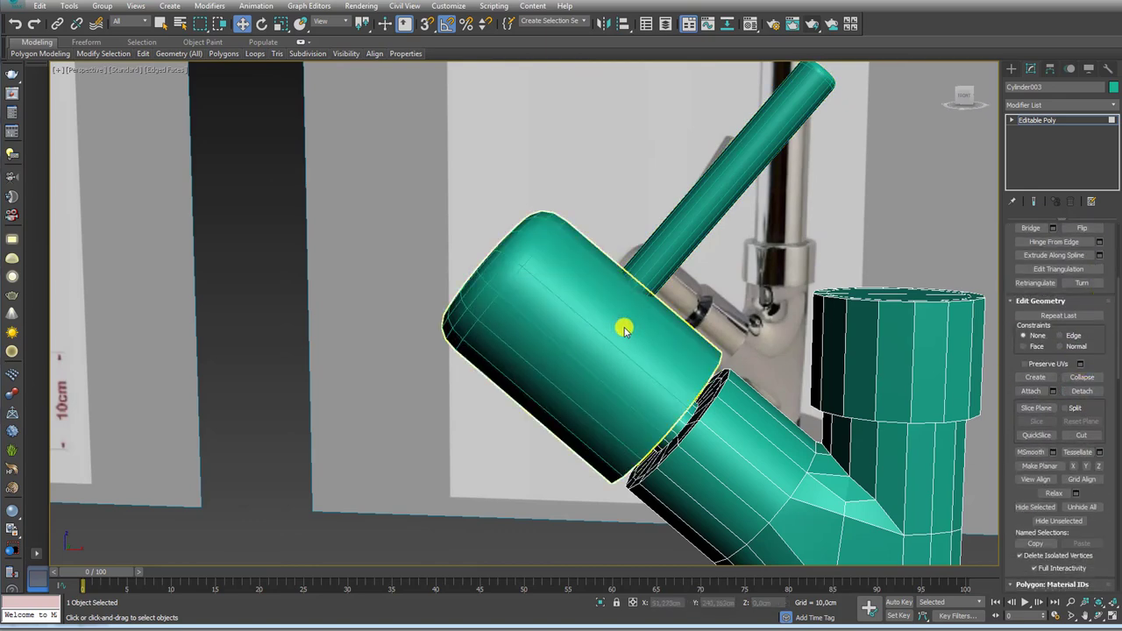
scroll(623, 325, "down", 2)
left_click(1062, 118)
Step: Attach the detached tap head cylinder to the thin lever object, Object001
left_click(785, 173)
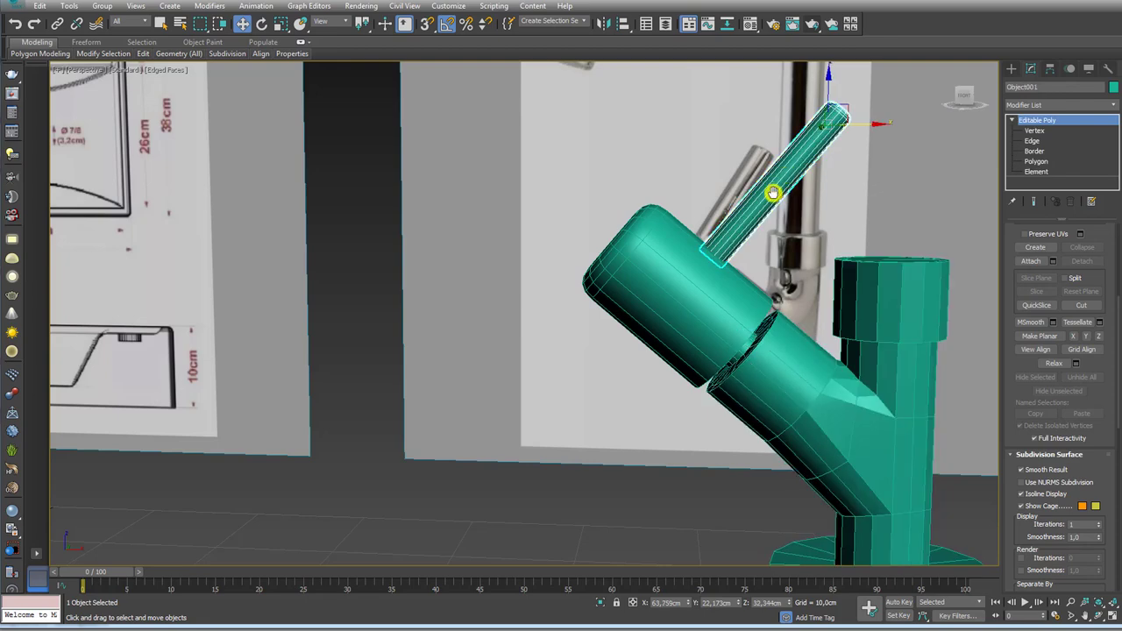
scroll(772, 183, "up", 1)
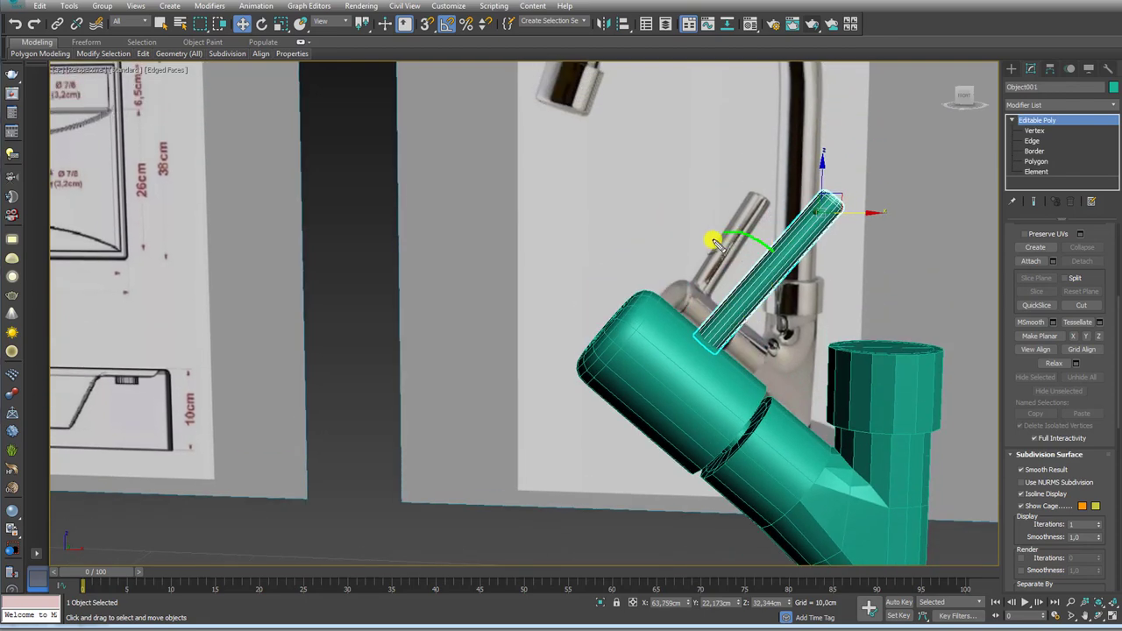
left_click_drag(714, 242, 663, 259)
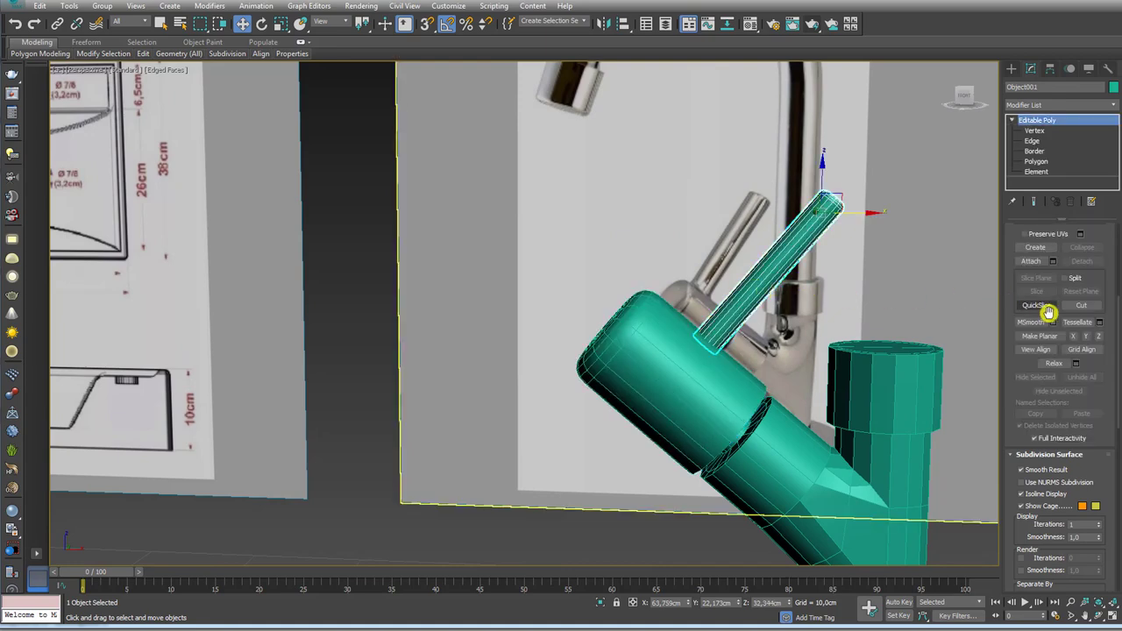
left_click(1033, 261)
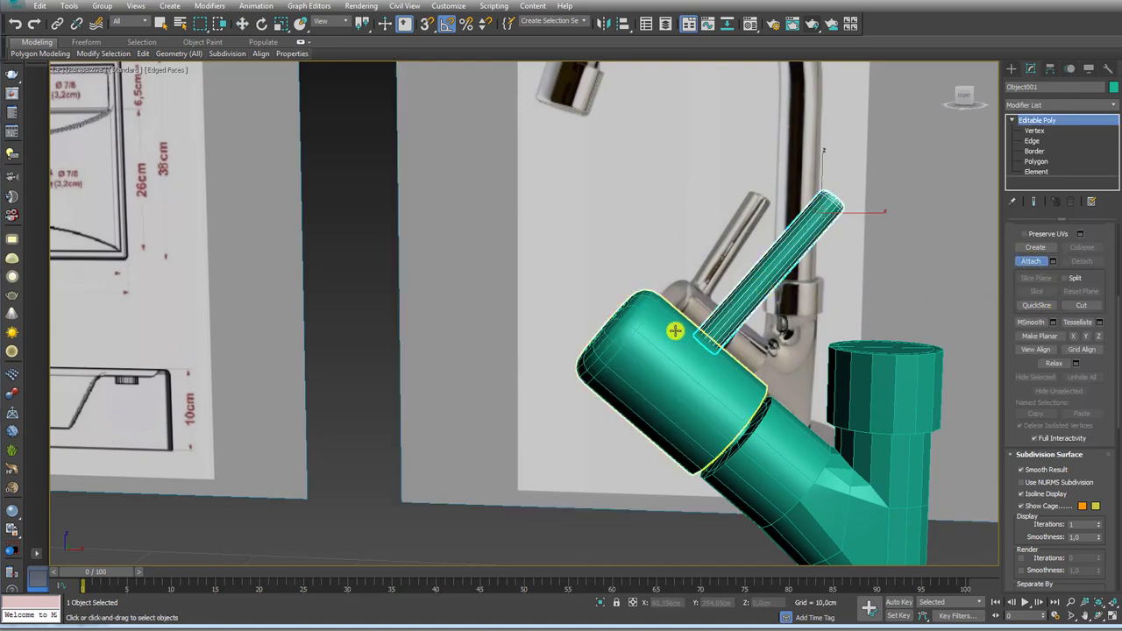
left_click(671, 325)
scroll(747, 314, "down", 5)
scroll(746, 315, "up", 2)
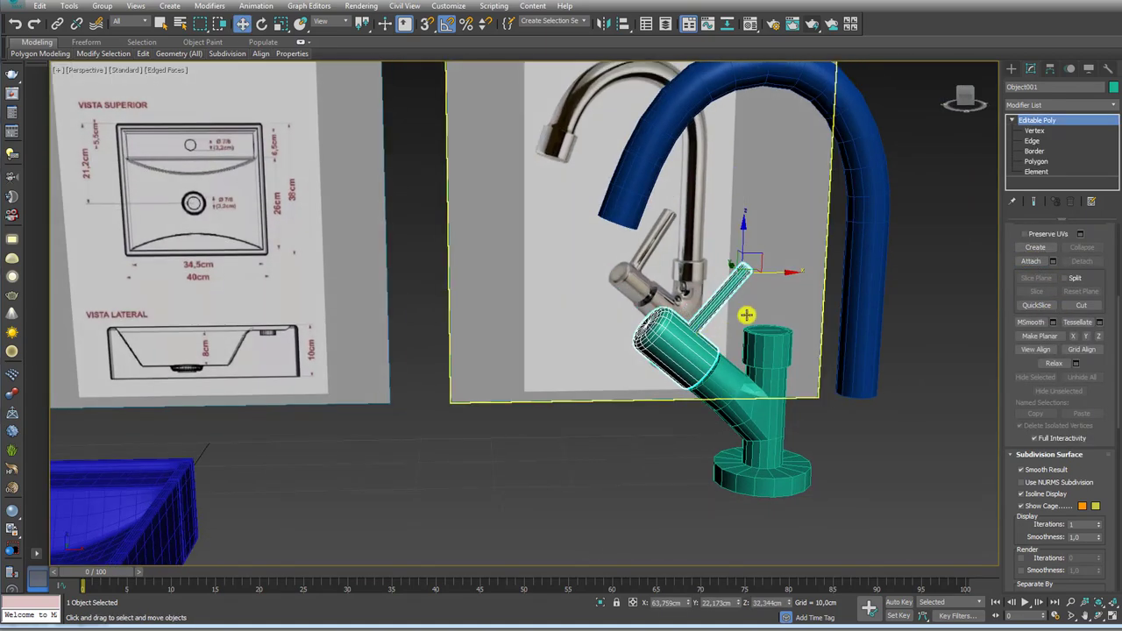
scroll(746, 315, "up", 3)
key("e")
mouse_move(767, 326)
middle_mouse_down("alt")
mouse_move(731, 318)
mouse_move(740, 324)
mouse_move(629, 359)
mouse_move(641, 360)
mouse_move(584, 323)
mouse_move(663, 357)
middle_mouse_up("alt")
scroll(662, 357, "down", 5)
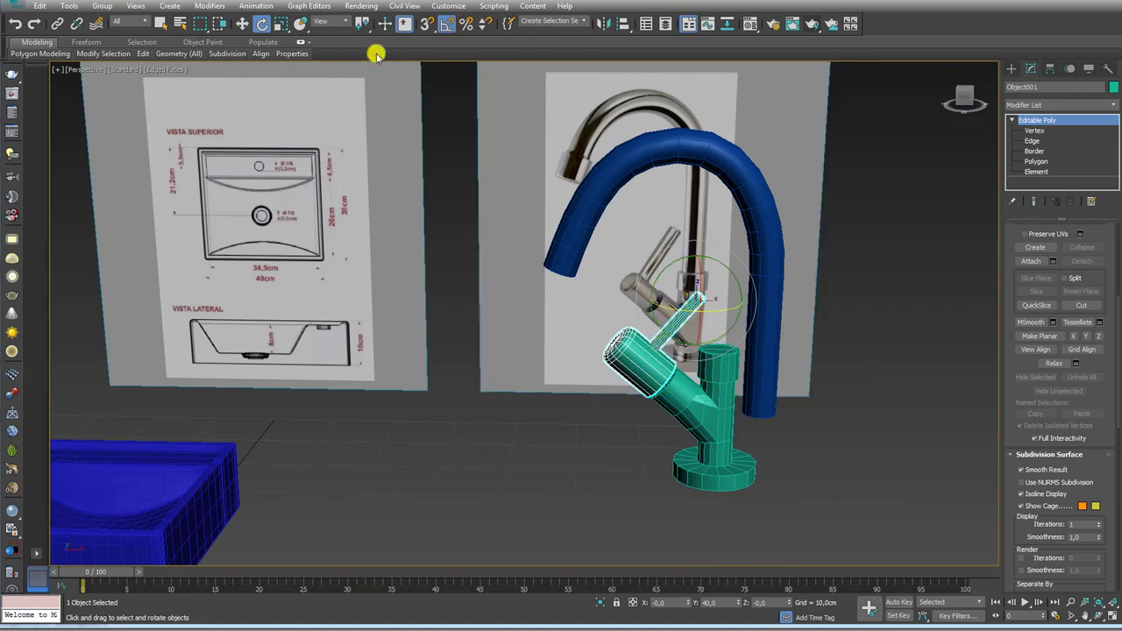
Step: Switch to Local reference coordinates and tilt the tap head and lever slightly
left_click(326, 20)
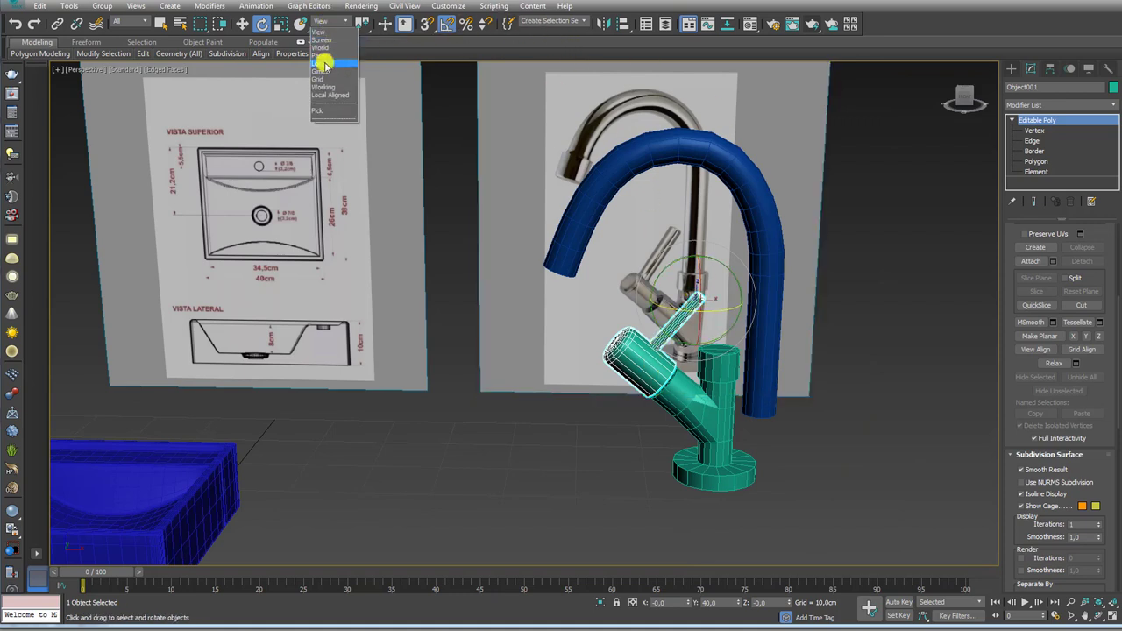
left_click(325, 63)
mouse_move(711, 294)
left_mouse_down()
mouse_move(735, 288)
mouse_move(695, 284)
left_mouse_up()
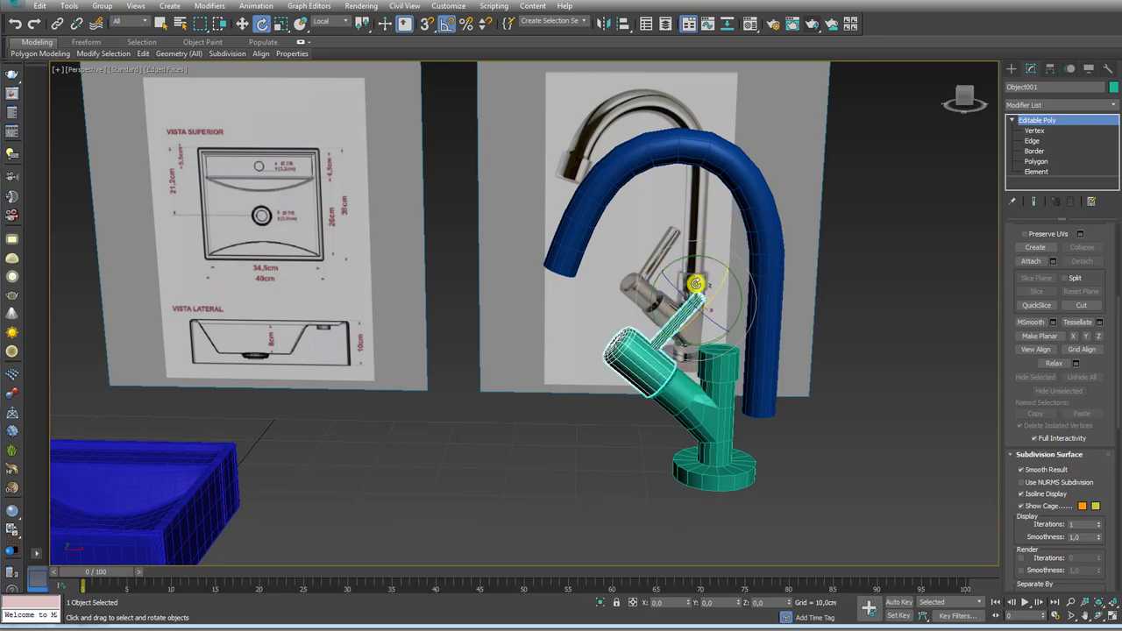
middle_click_drag(695, 283, 686, 259)
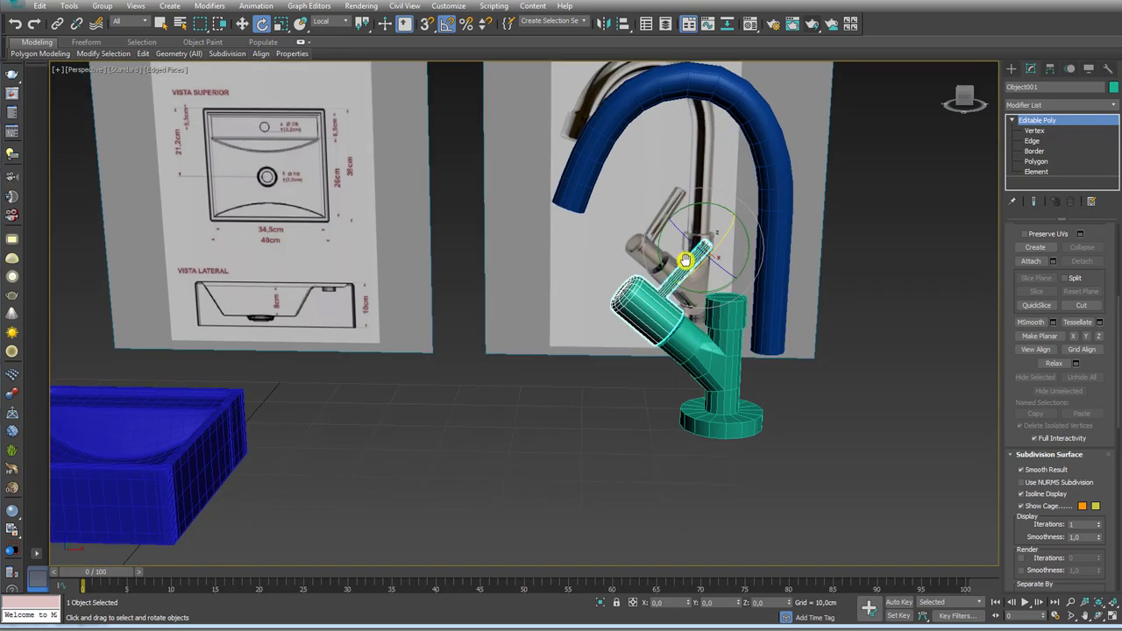
scroll(686, 259, "up", 6)
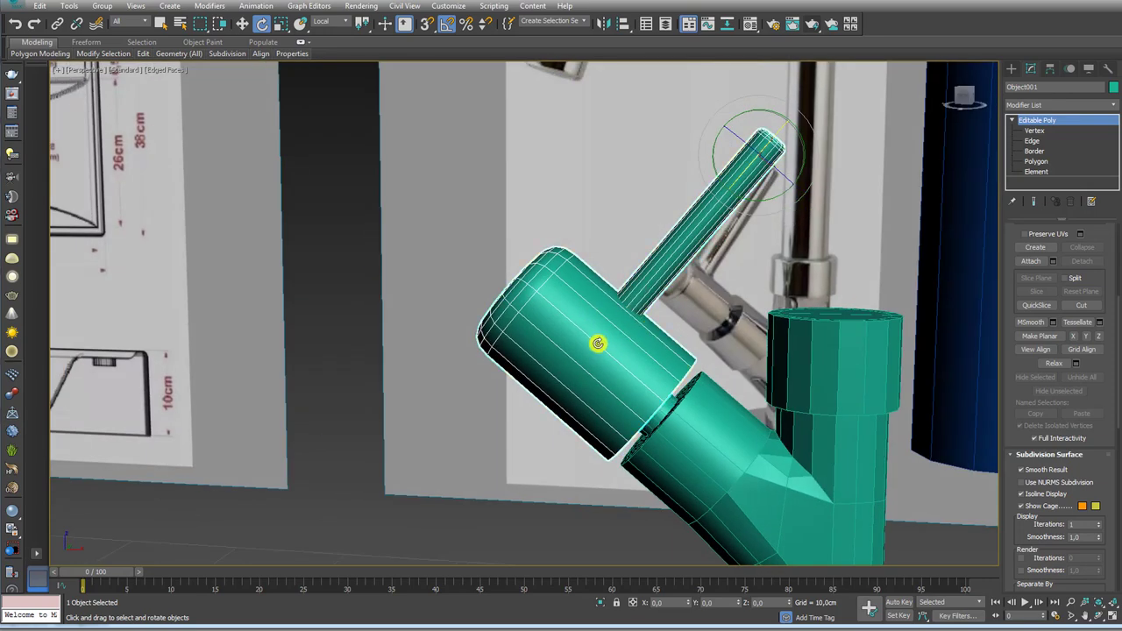
middle_click_drag(566, 342, 586, 316, "alt")
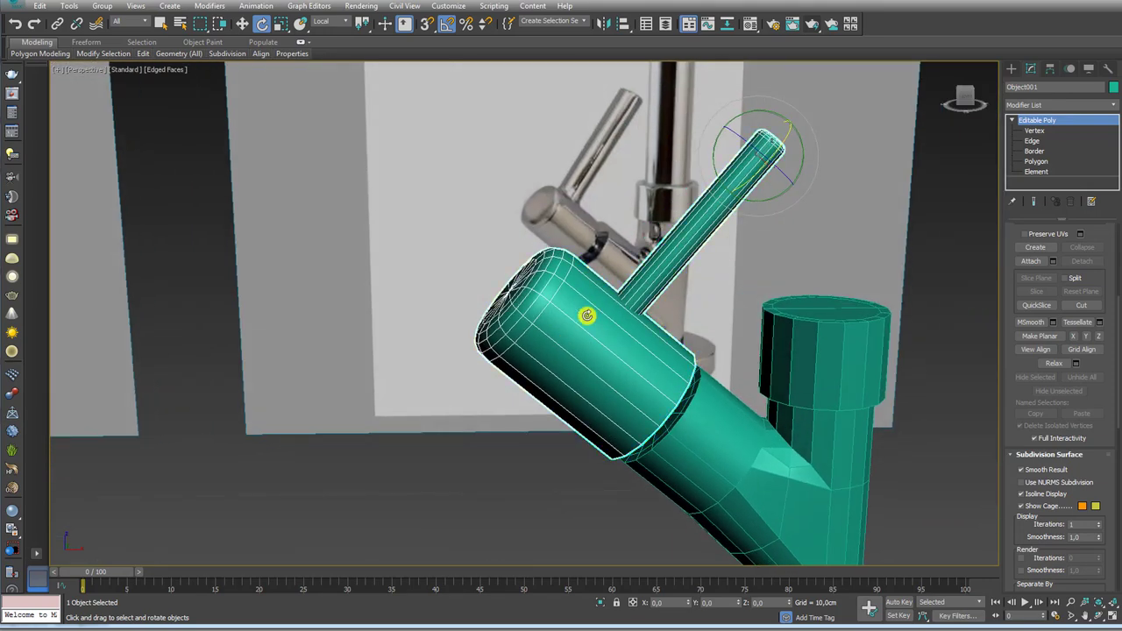
Step: Ring-select the head's edges and connect one new edge loop slid to -6
left_click(1034, 141)
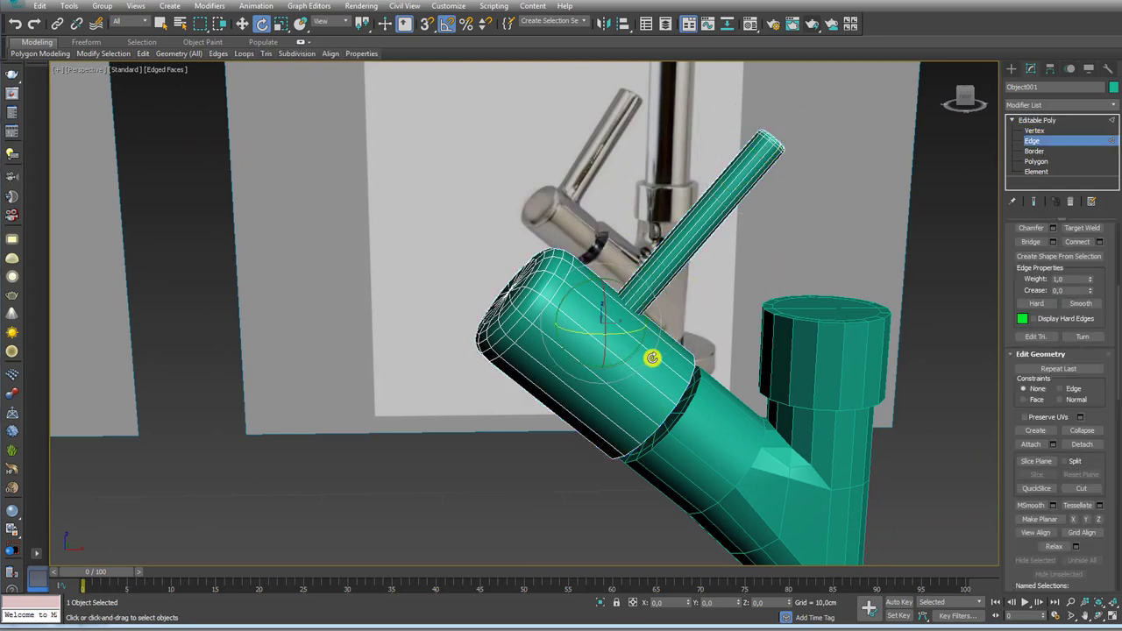
middle_click_drag(653, 358, 684, 347, "alt")
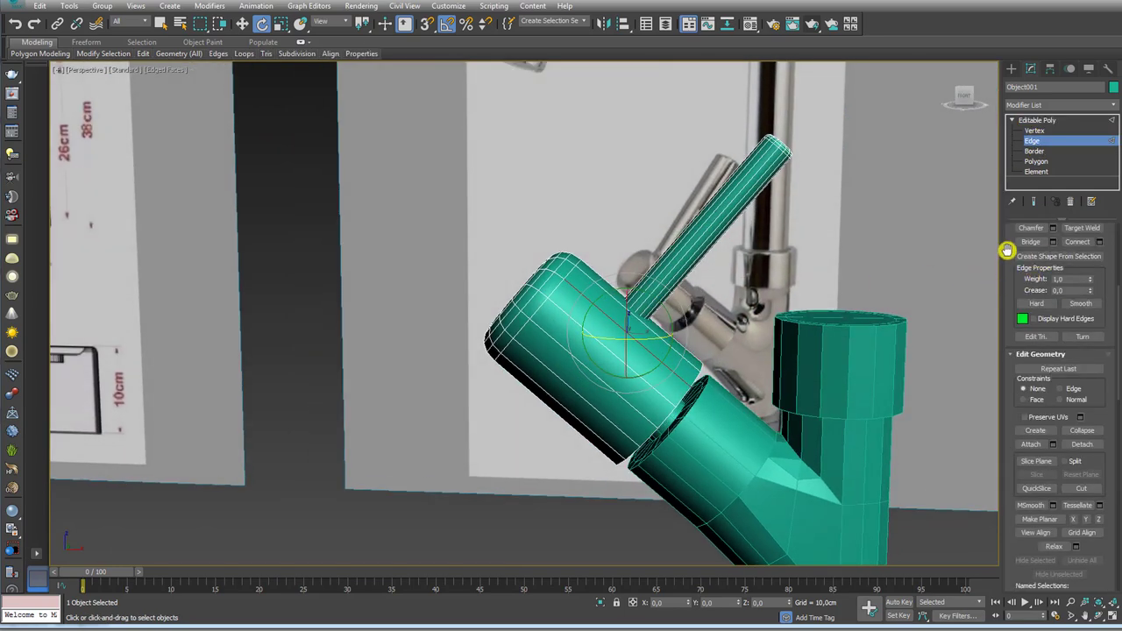
left_click_drag(1007, 250, 1022, 456)
left_click(1037, 302)
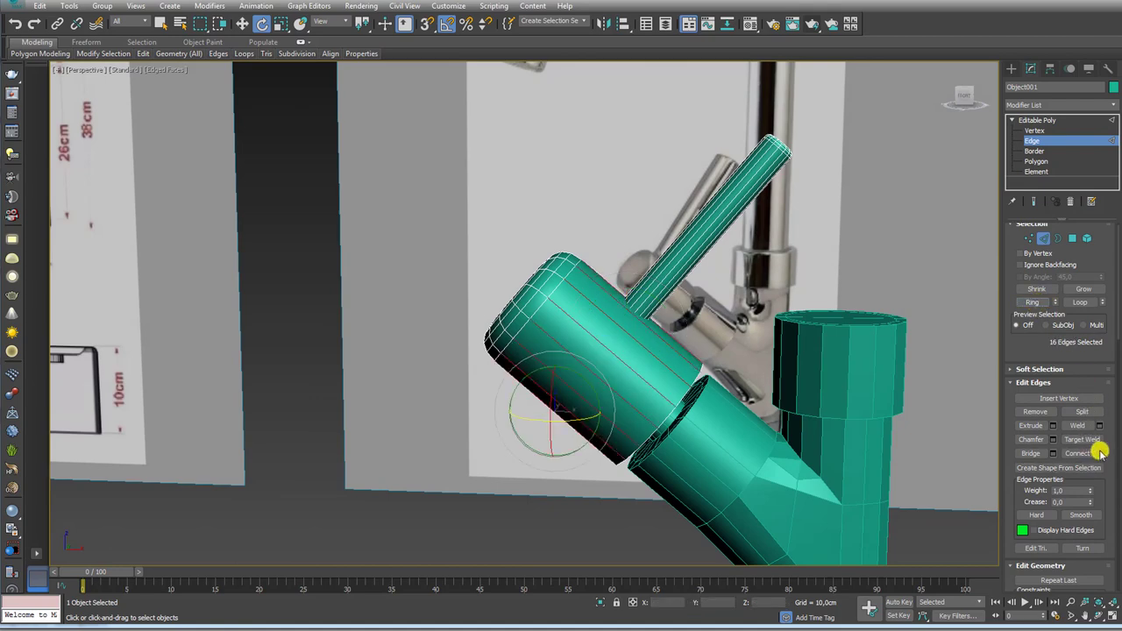
left_click(1099, 453)
mouse_move(769, 368)
middle_mouse_down("alt")
mouse_move(731, 318)
mouse_move(777, 321)
mouse_move(737, 313)
middle_mouse_up("alt")
right_click(783, 322)
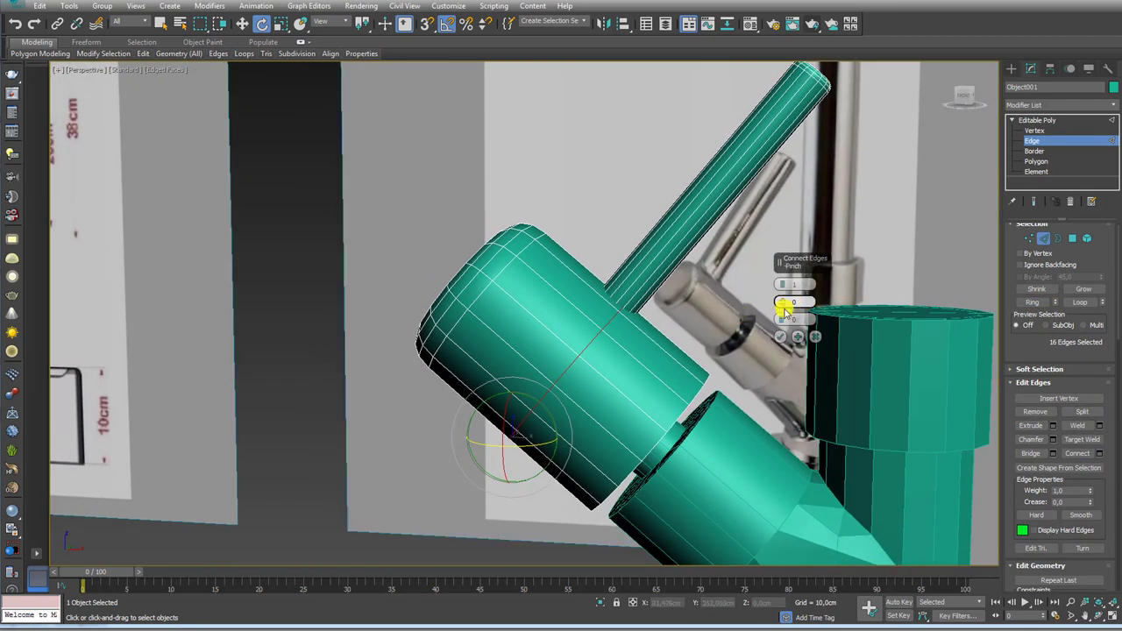
left_click_drag(780, 319, 780, 321)
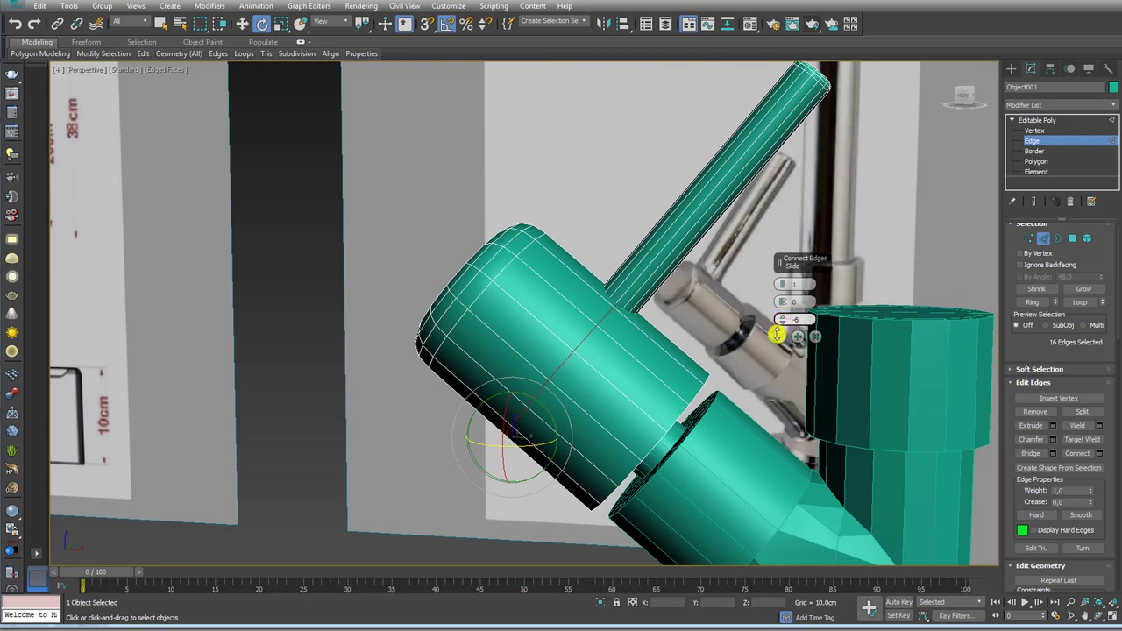
left_click(780, 338)
middle_click_drag(781, 338, 574, 328)
left_click(1072, 238, "ctrl")
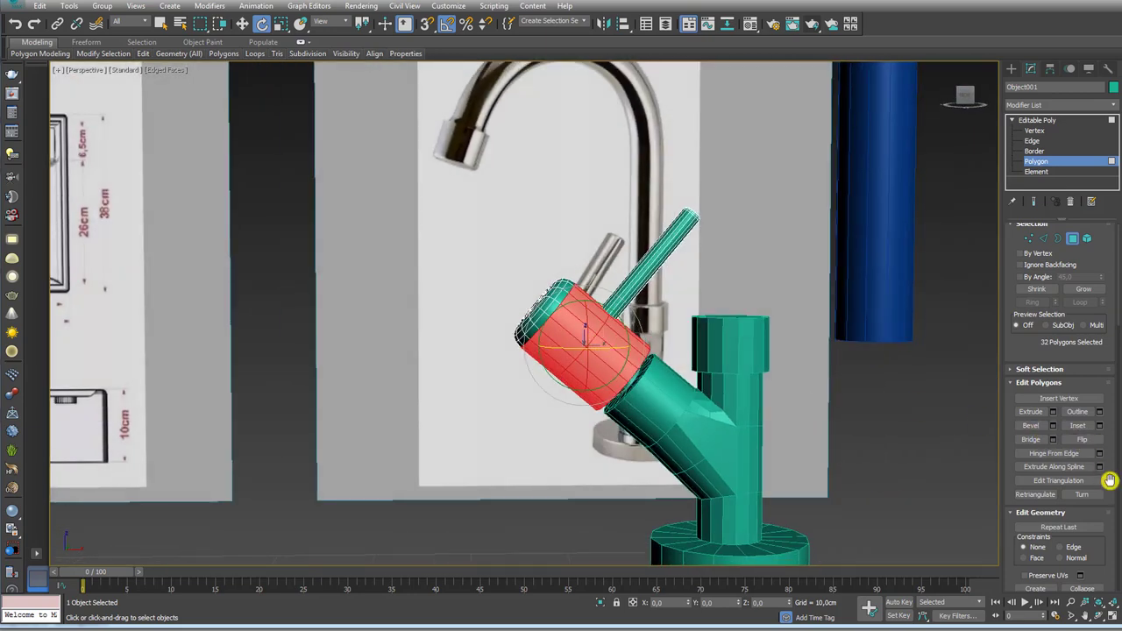
Step: Detach the front band of the head as Object002, then test-move and undo
left_click_drag(1110, 480, 1105, 290)
left_click(1083, 412)
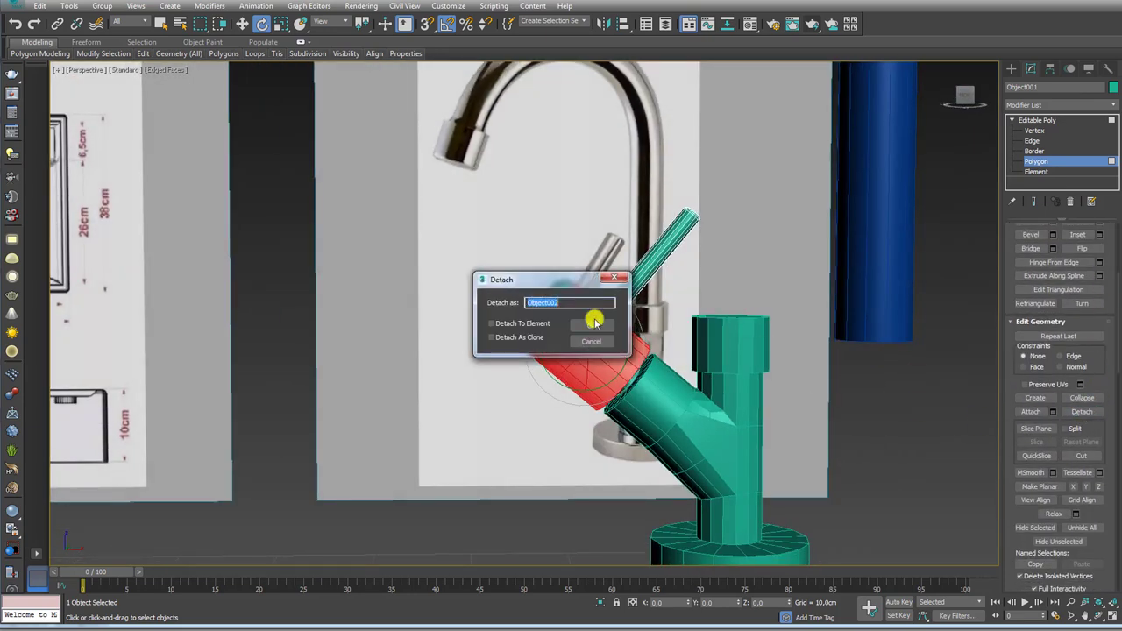
left_click(579, 325)
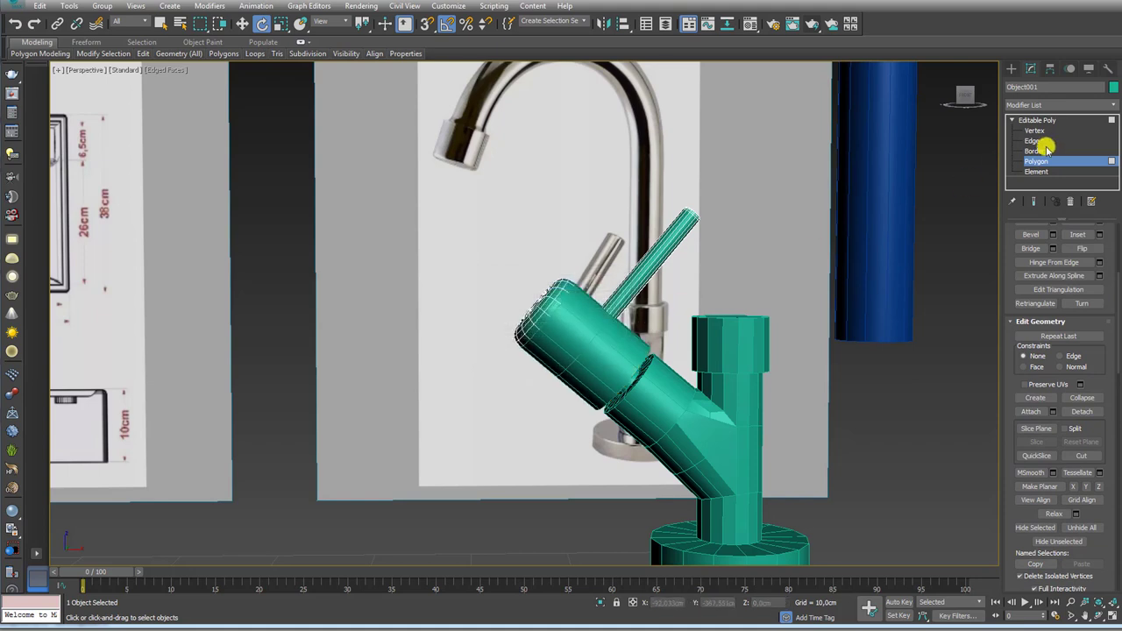
left_click(1038, 120)
left_click(578, 361)
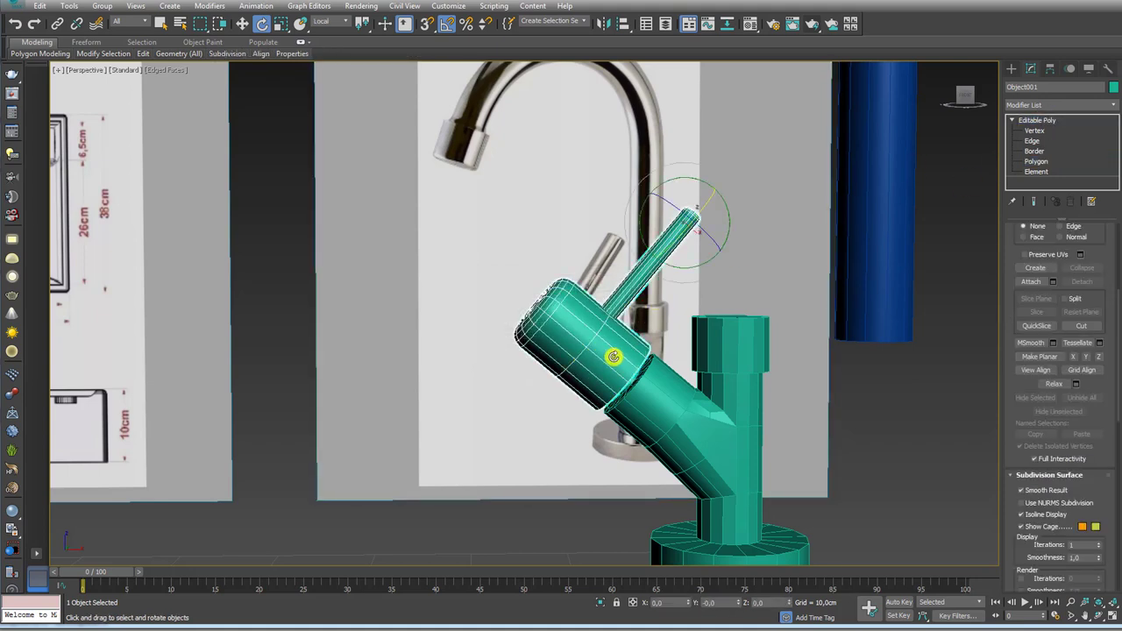
key("w")
left_click_drag(713, 209, 919, 253)
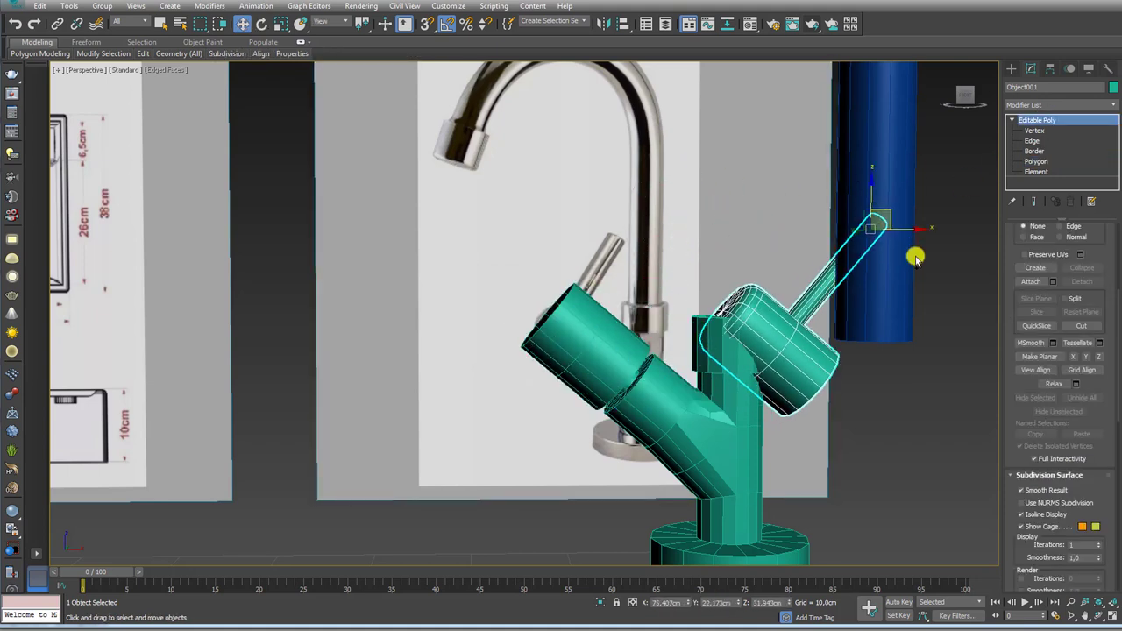
key("ctrl+z")
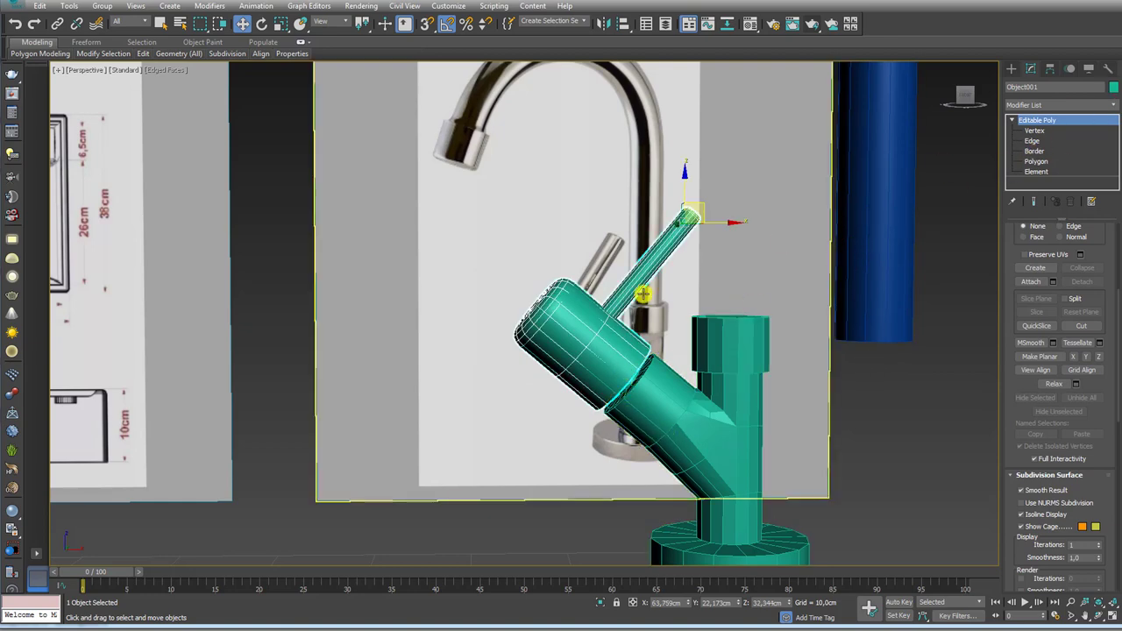
Step: Select Object002 and turn on Affect Pivot Only in the Hierarchy panel
right_click(579, 309)
left_click(617, 283)
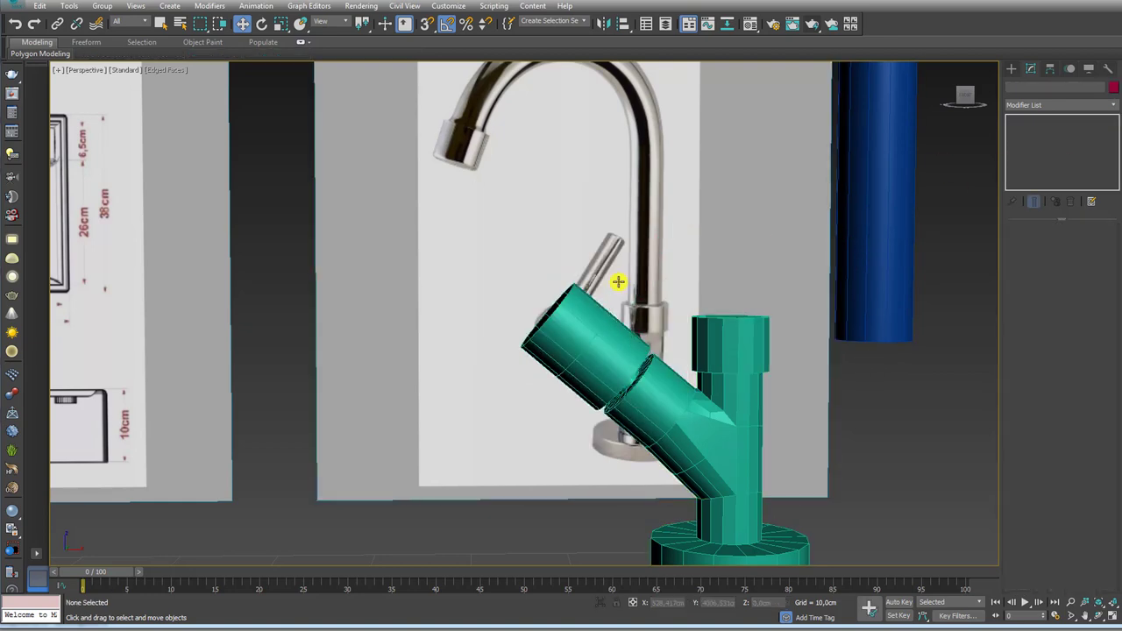
left_click(601, 335)
middle_click_drag(602, 336, 575, 355, "alt")
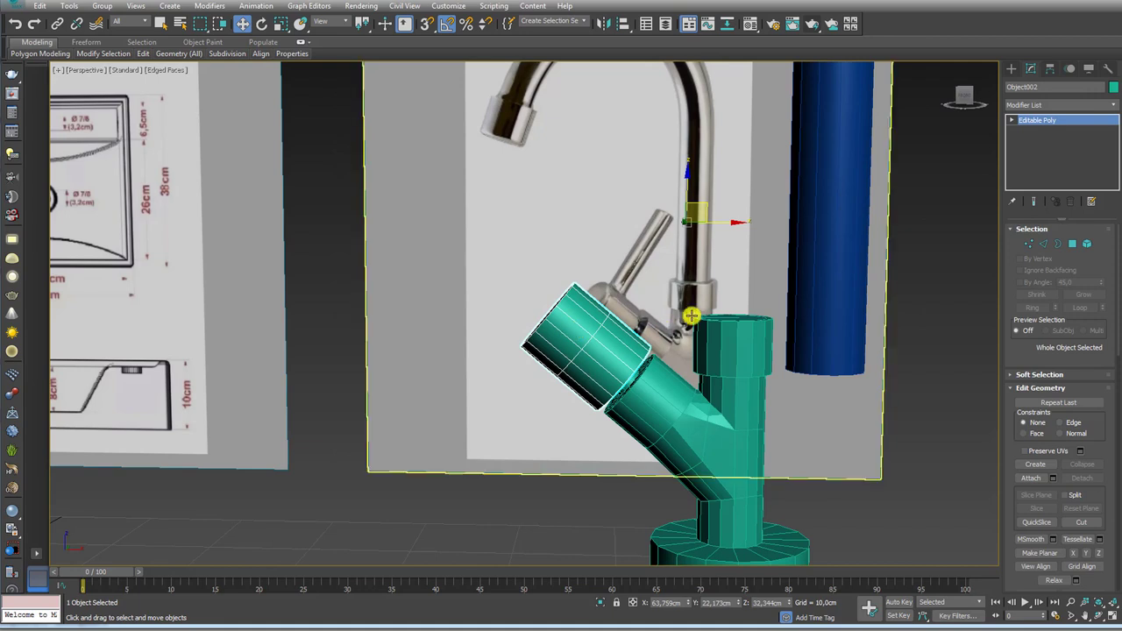
left_click(1050, 69)
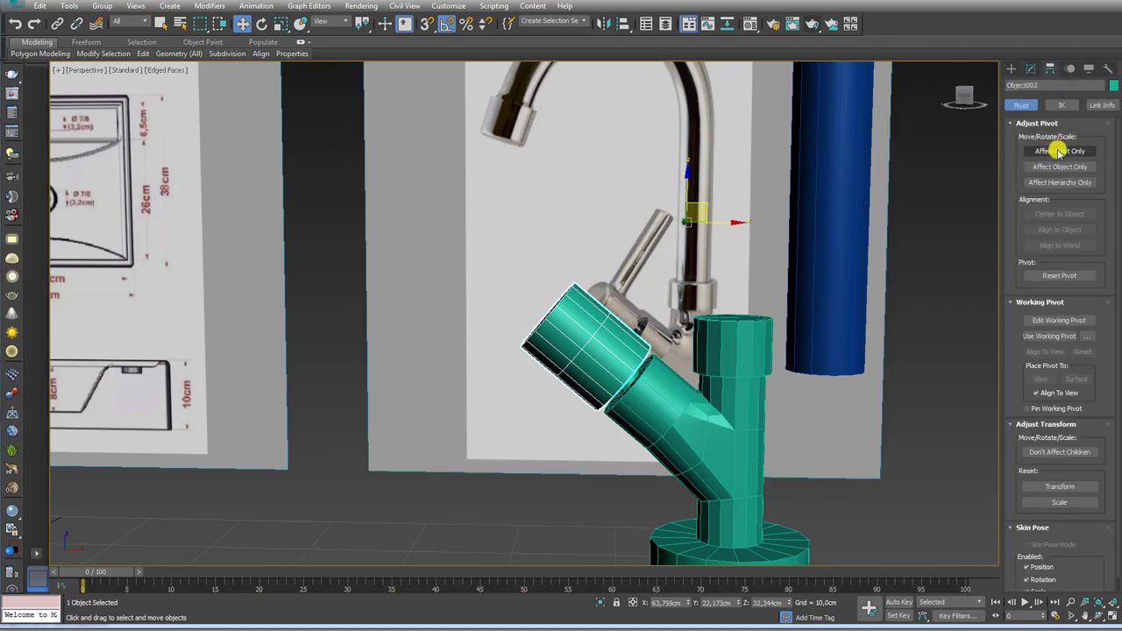
Step: Centre the detached head section's pivot on the object and rotate the section by -35 degrees
left_click(1062, 152)
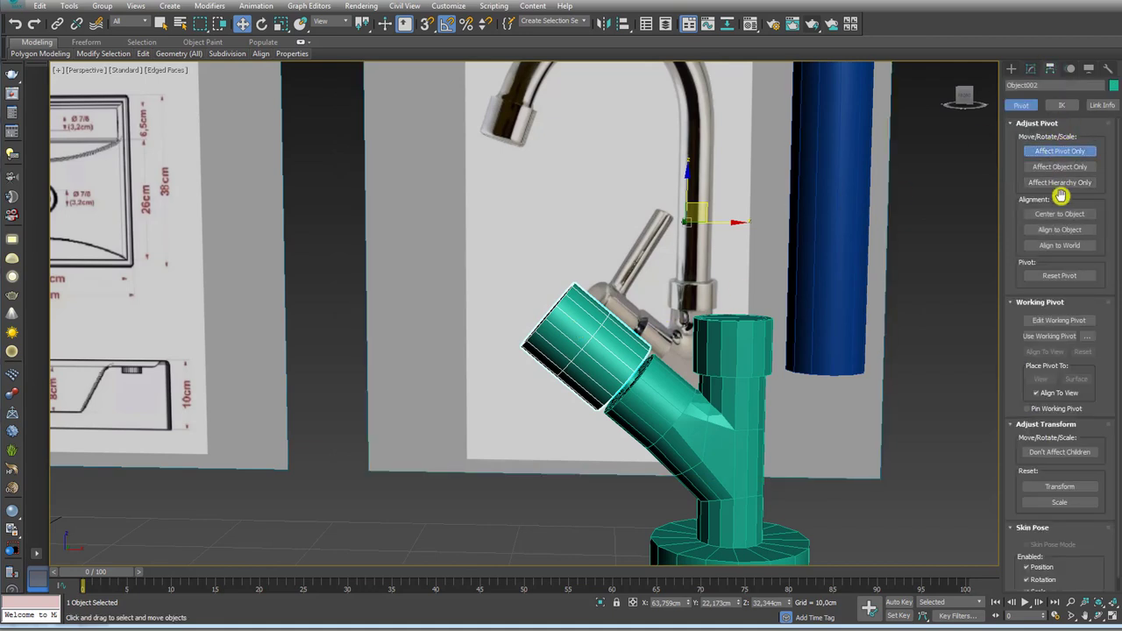
left_click(1055, 215)
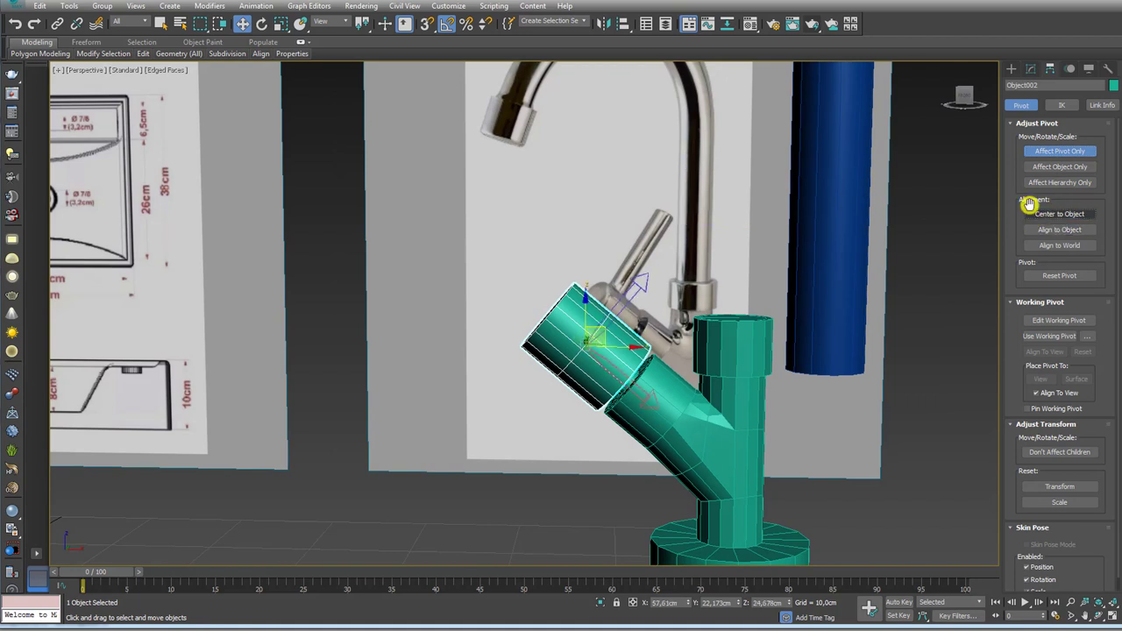
left_click(1060, 151)
key("e")
mouse_move(614, 336)
left_mouse_down()
mouse_move(521, 438)
mouse_move(672, 289)
mouse_move(521, 441)
mouse_move(672, 301)
mouse_move(598, 372)
left_mouse_up()
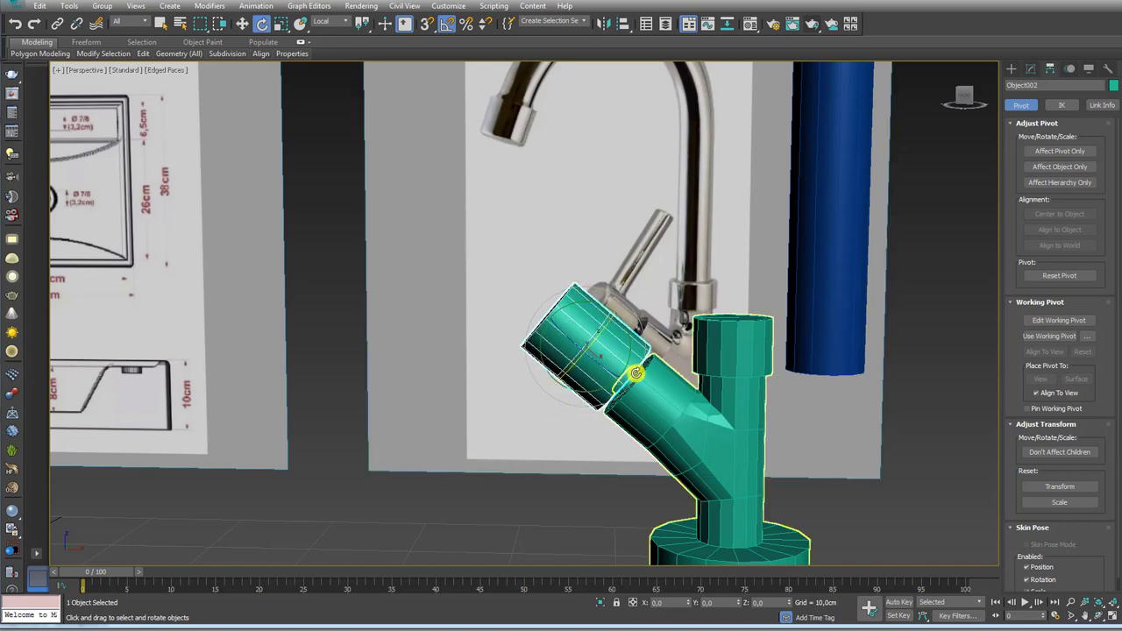
right_click(634, 372)
key("Escape")
middle_click_drag(601, 345, 599, 313, "alt")
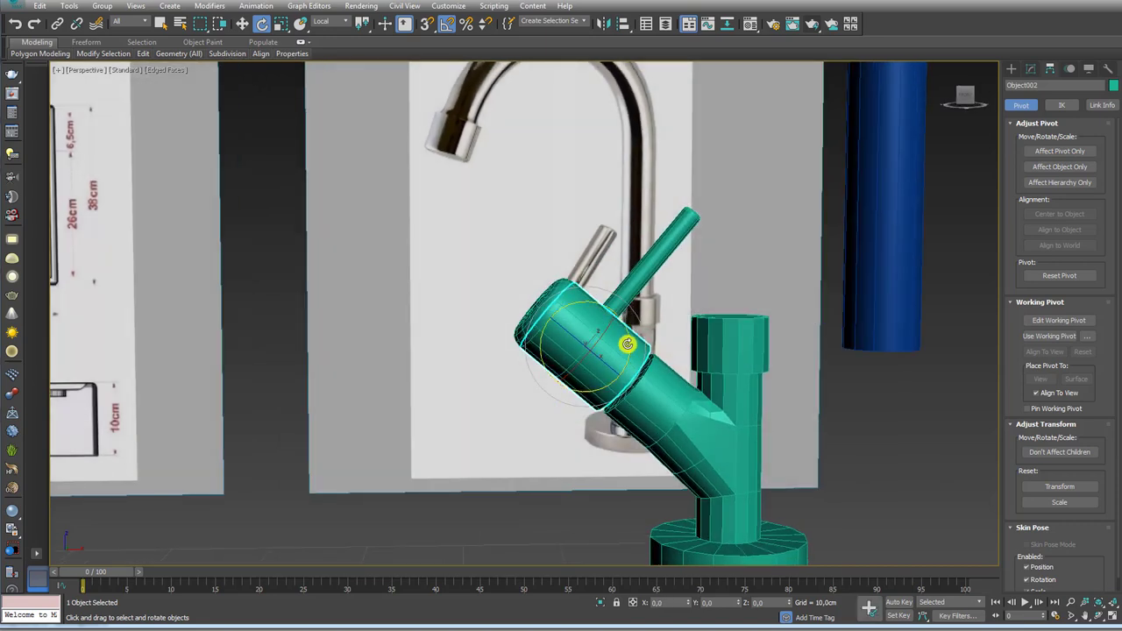
Step: Set the head section's object colour to purple
left_click(1041, 69)
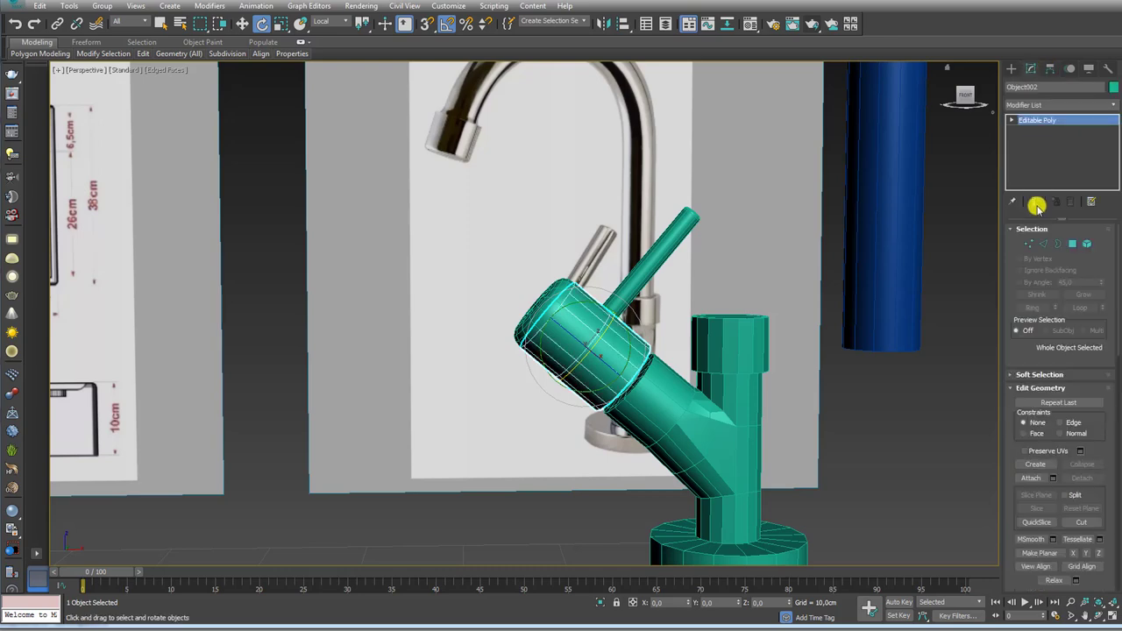
left_click(1112, 88)
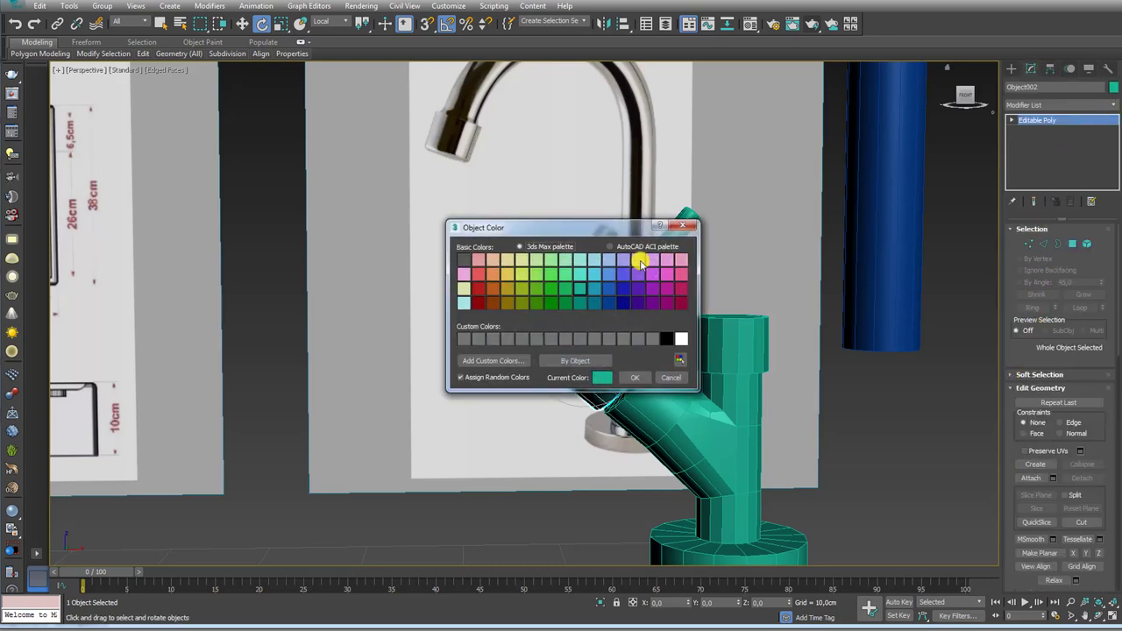
left_click(635, 377)
key("w")
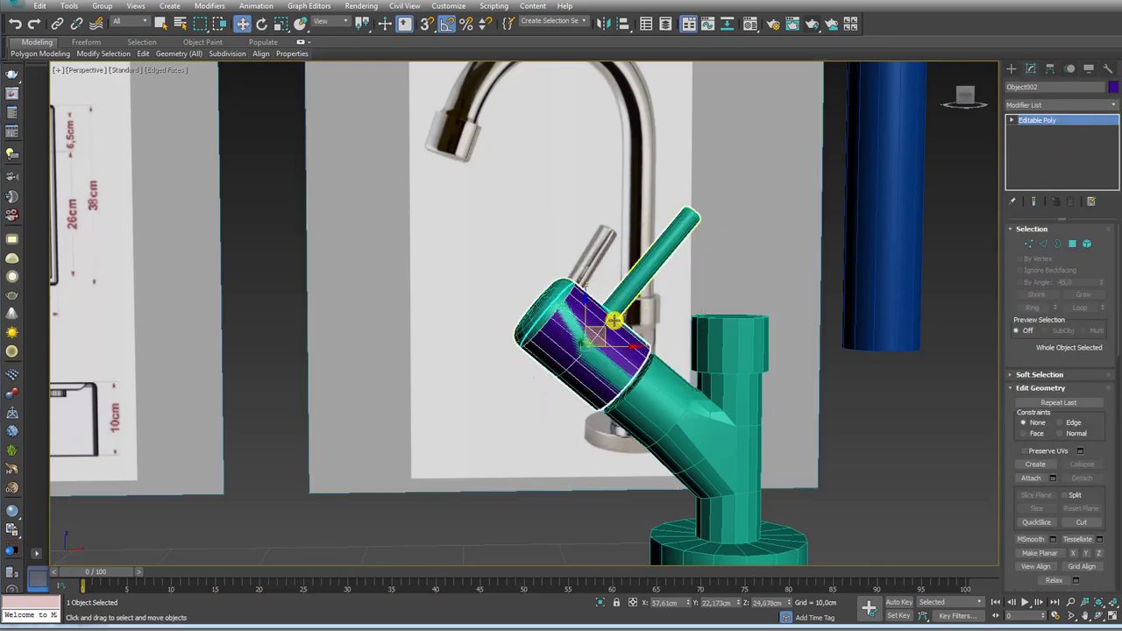
left_click_drag(616, 321, 697, 235)
key("ctrl+z")
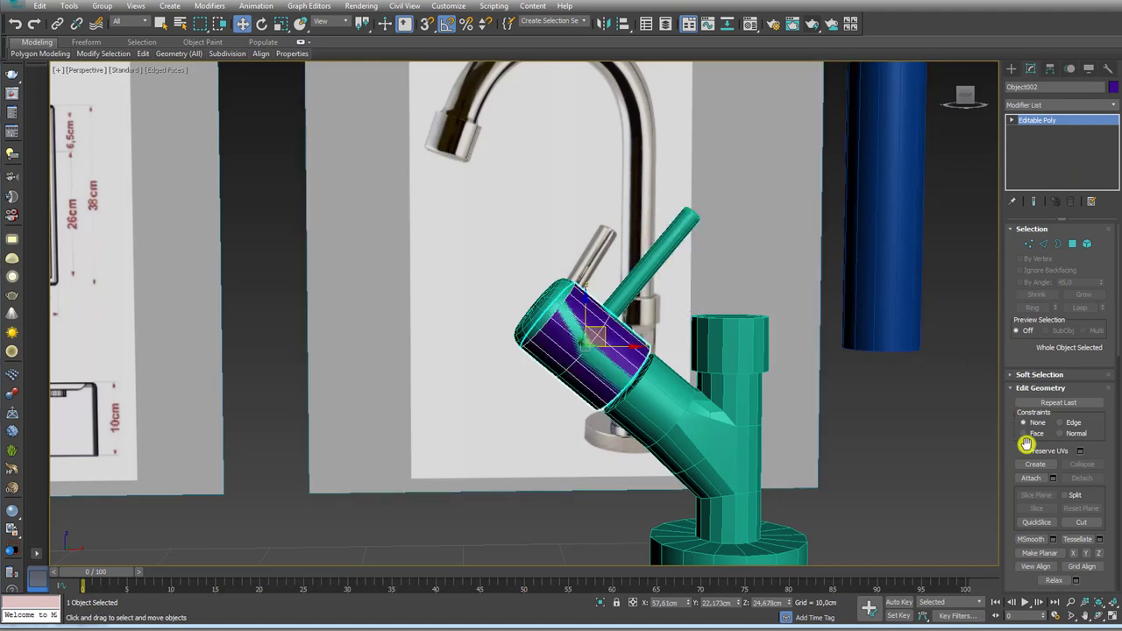
Step: Attach the green lever to the head section and check its cylinder element
left_click(1037, 480)
left_click(638, 289)
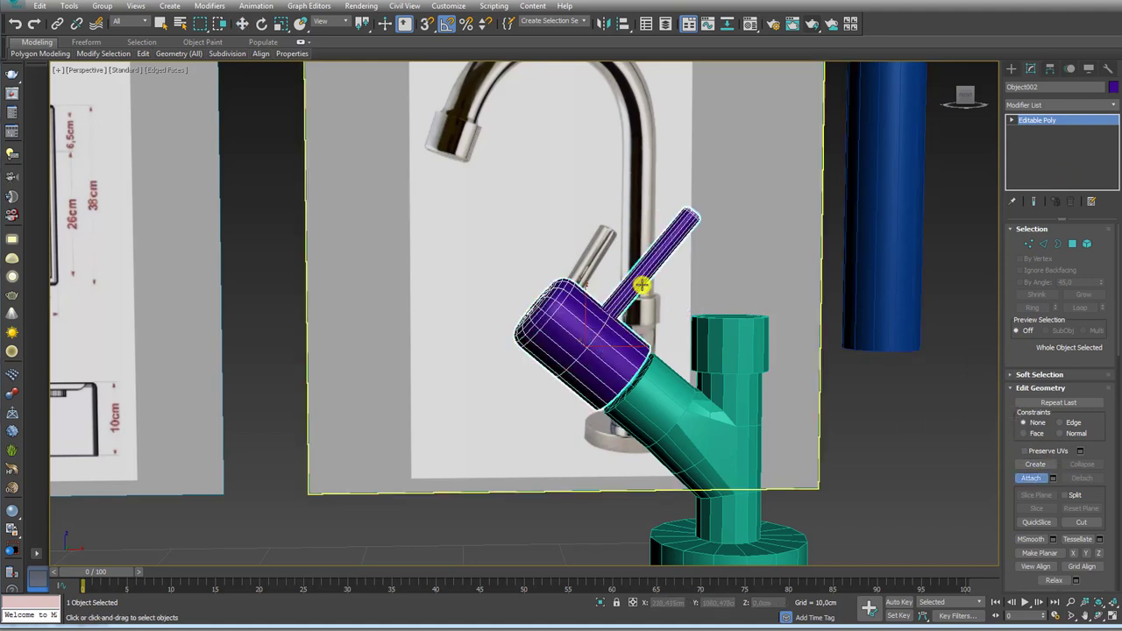
left_click(1086, 245)
left_click(580, 339)
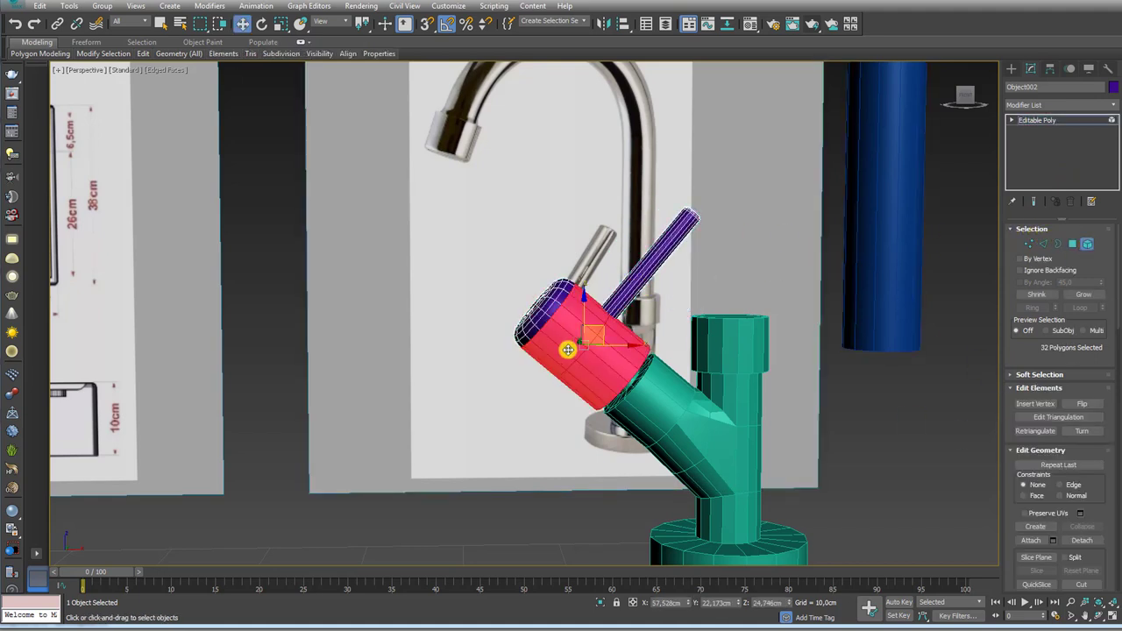
left_click_drag(608, 362, 467, 423)
key("ctrl+z")
key("ctrl+z")
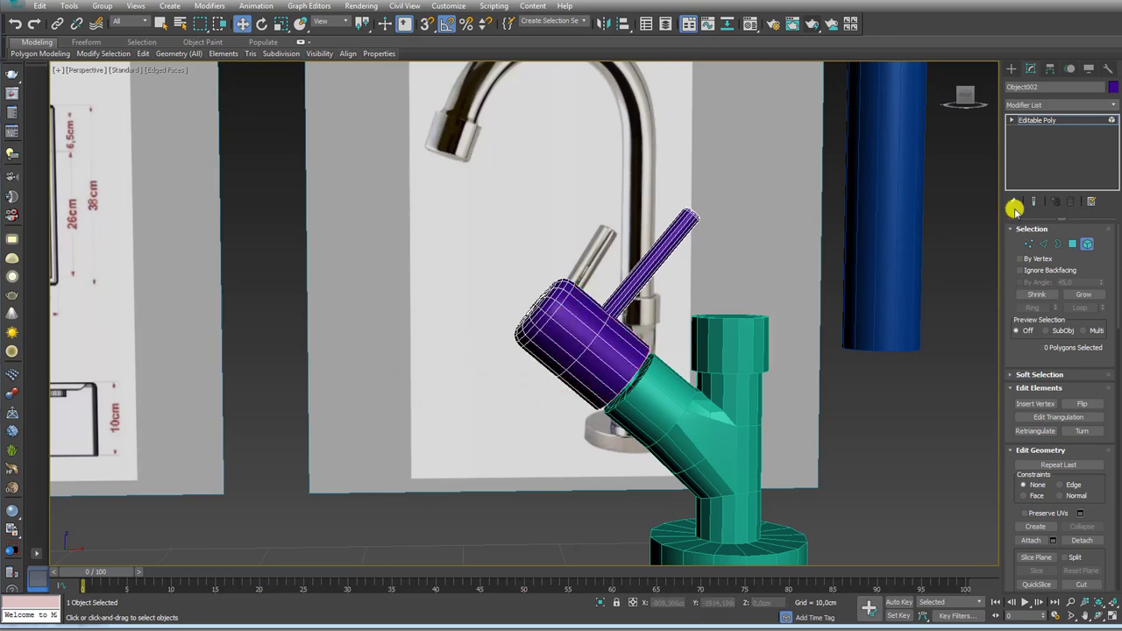
left_click(1057, 118)
Step: Rotate the head slightly, then align the blue spout tube pivot-to-pivot with the green cylinder
key("e")
mouse_move(602, 346)
left_mouse_down()
mouse_move(571, 376)
mouse_move(617, 352)
mouse_move(576, 388)
mouse_move(639, 313)
mouse_move(555, 444)
mouse_move(656, 320)
mouse_move(646, 325)
left_mouse_up()
scroll(646, 325, "down", 5)
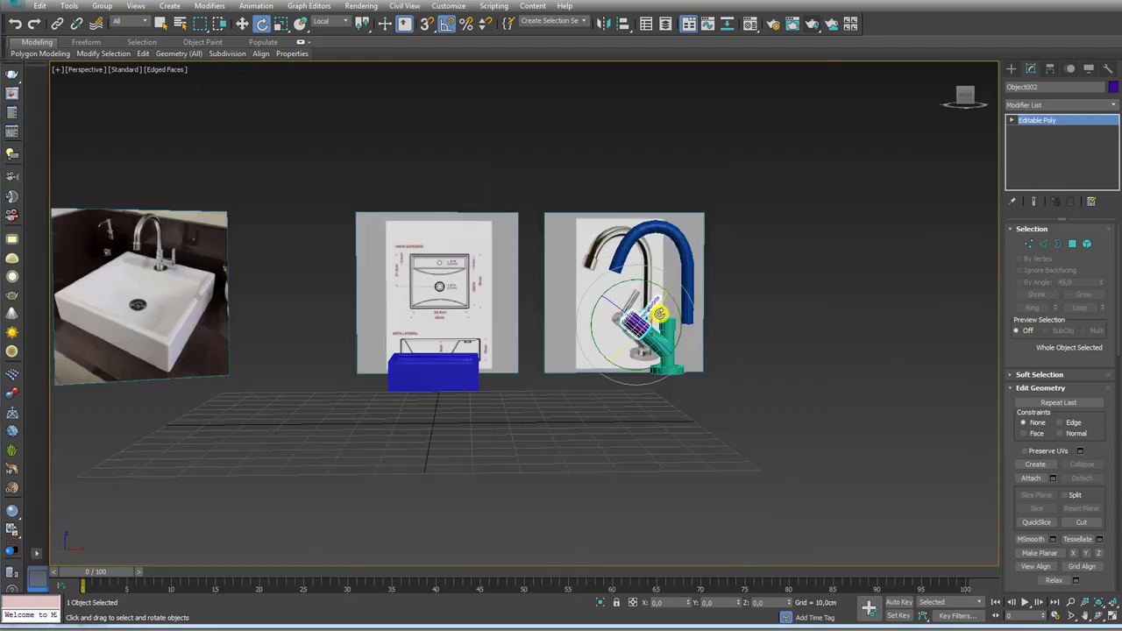
scroll(684, 320, "up", 6)
left_click(684, 320)
mouse_move(684, 310)
middle_mouse_down("alt")
mouse_move(902, 384)
mouse_move(710, 383)
middle_mouse_up("alt")
left_click(585, 367)
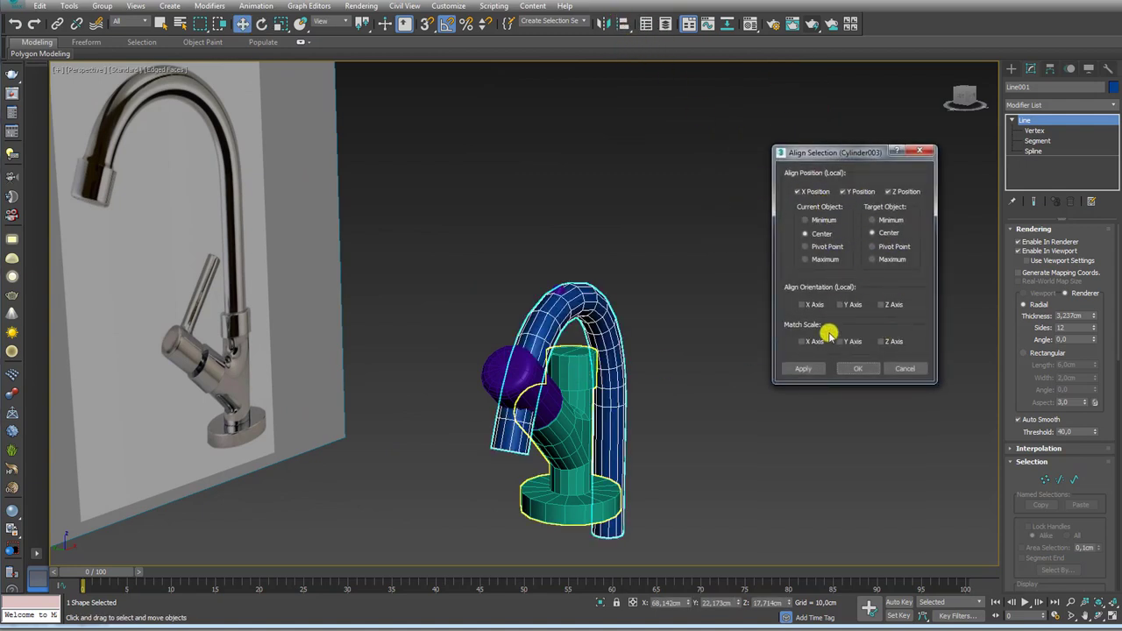
left_click(821, 249)
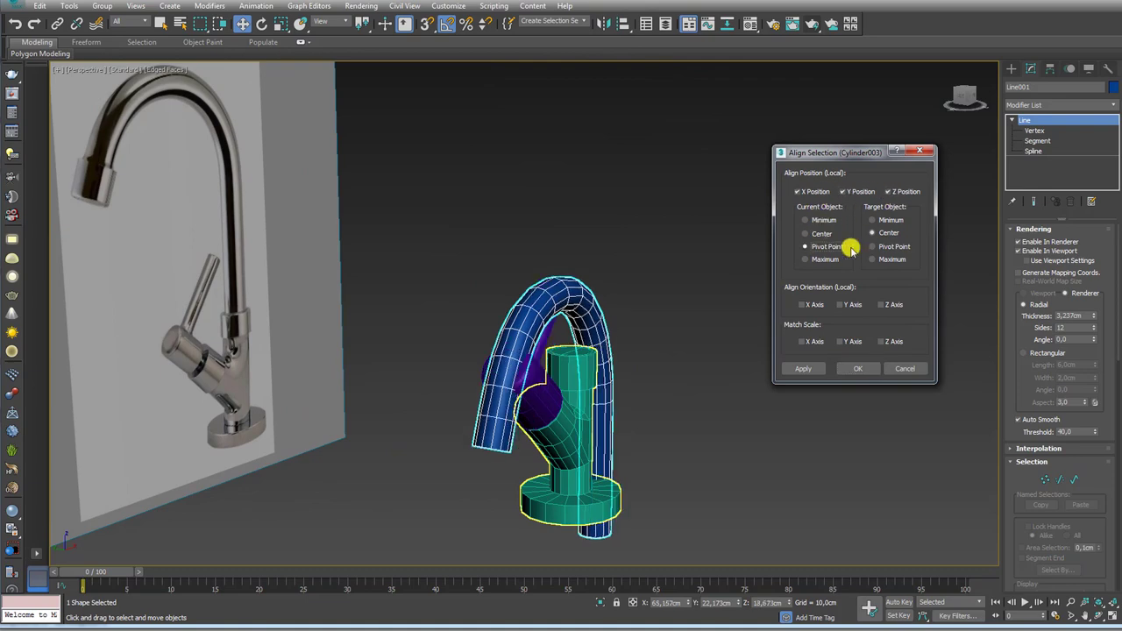
left_click(877, 247)
left_click(856, 368)
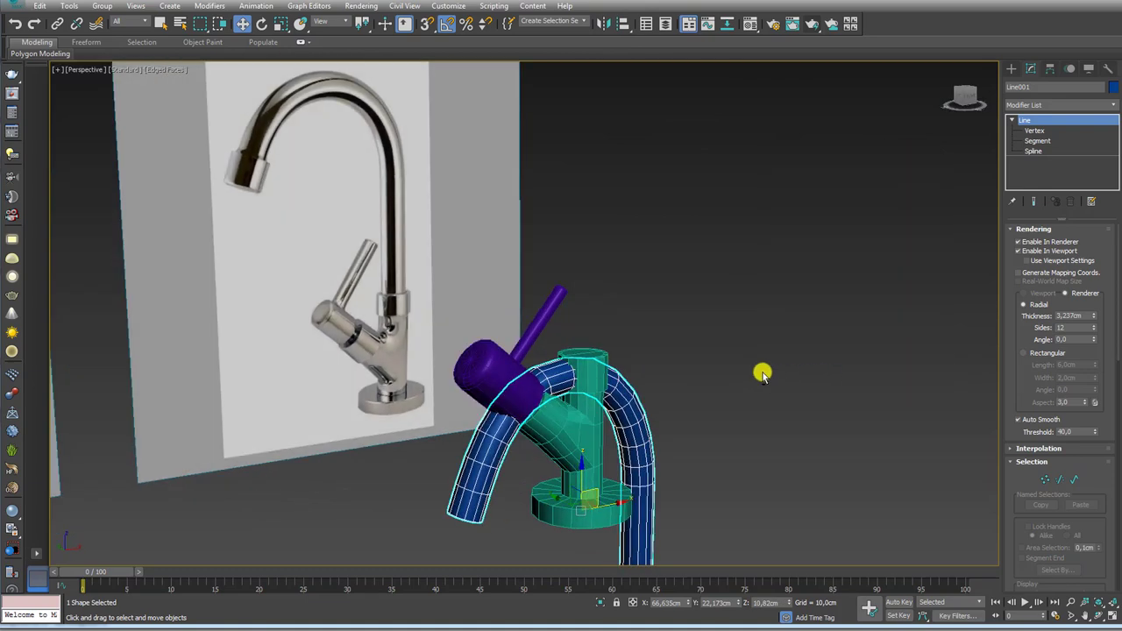
Step: Check the spout against the reference in the Front view, then select the teal faucet body
middle_click_drag(759, 371, 679, 348, "alt")
scroll(597, 395, "up", 3)
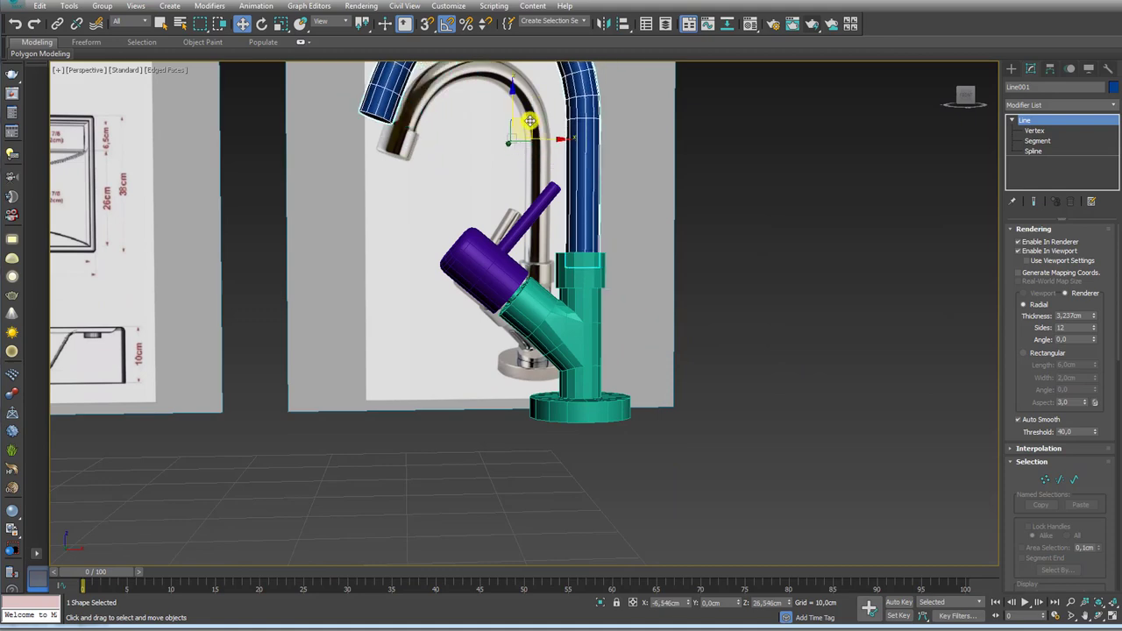
mouse_move(564, 150)
middle_mouse_down()
mouse_move(608, 290)
mouse_move(593, 289)
middle_mouse_up()
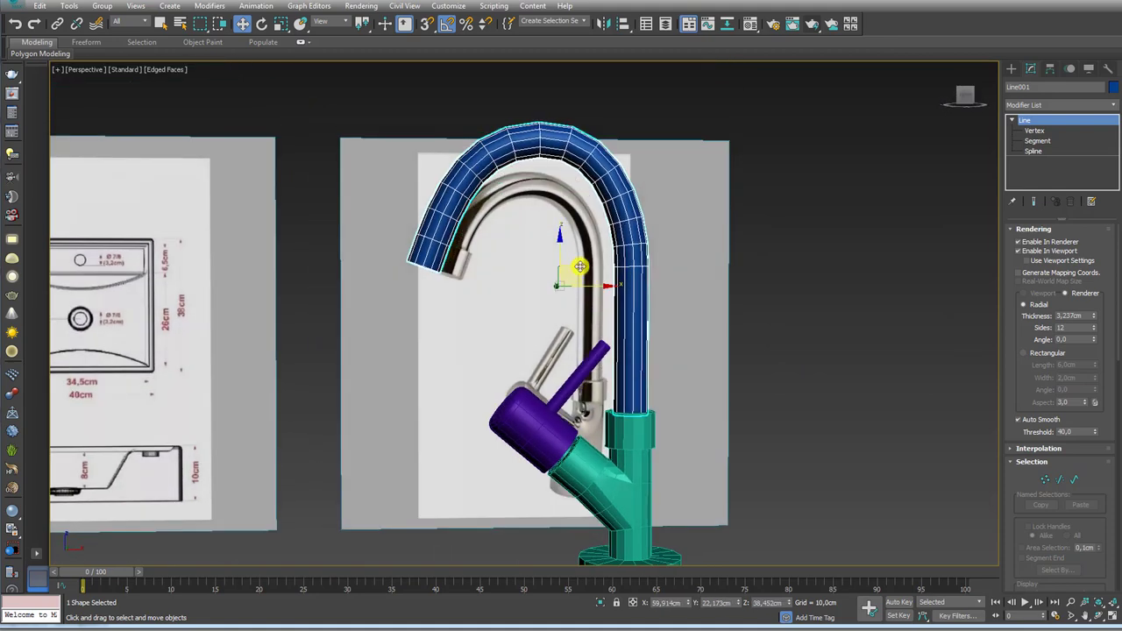
key("f")
key("F3")
scroll(614, 267, "down", 3)
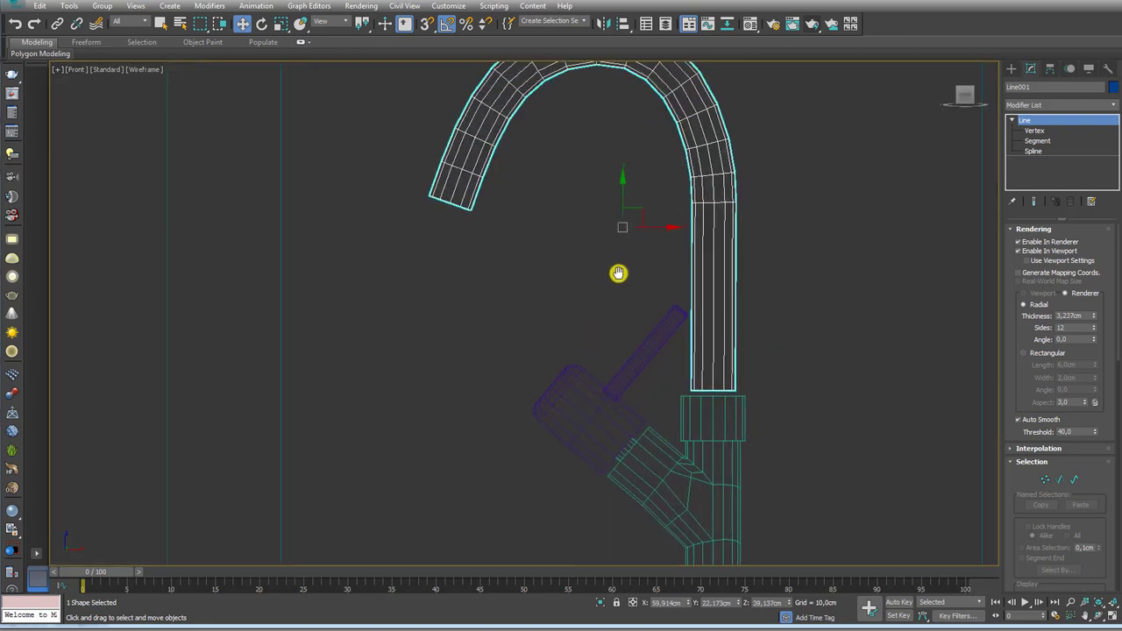
scroll(609, 278, "down", 3)
key("F3")
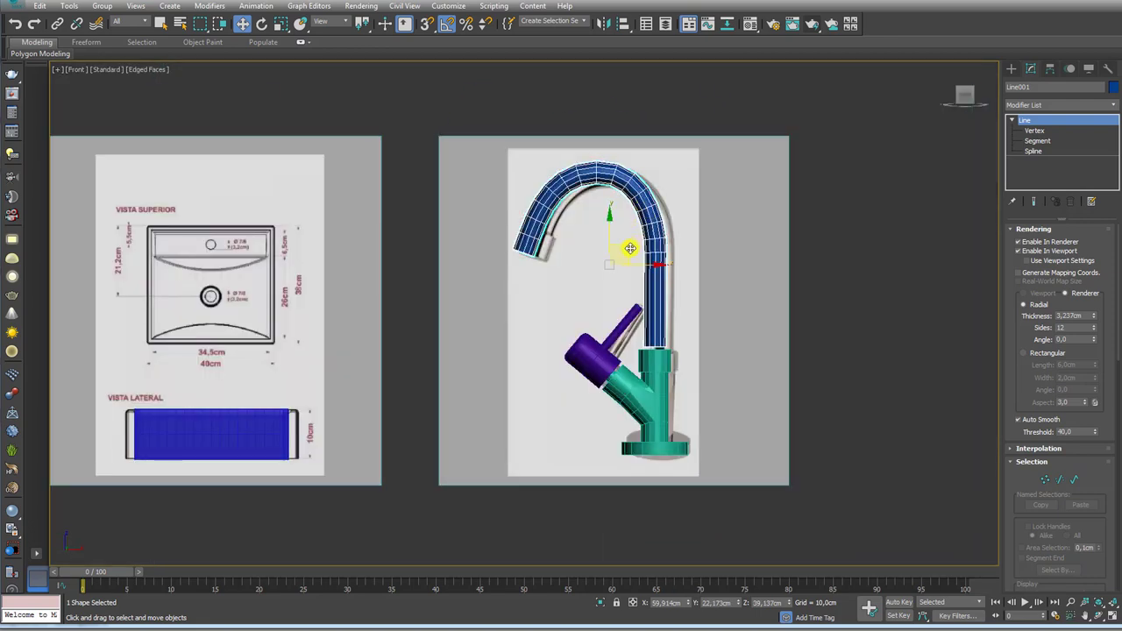
scroll(656, 342, "up", 3)
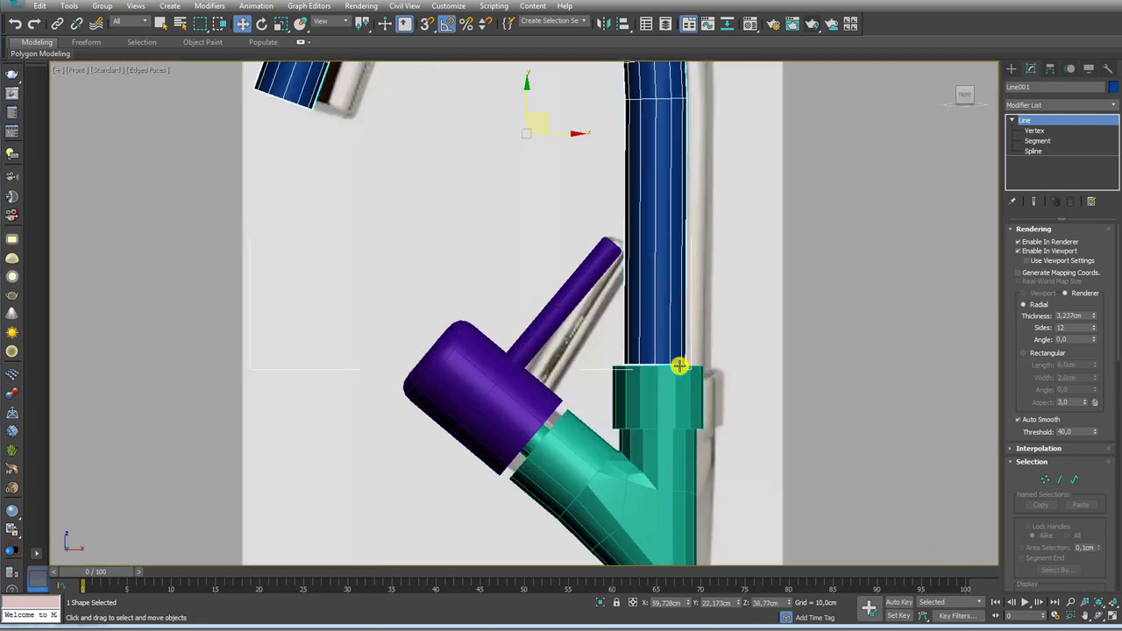
scroll(679, 366, "up", 3)
scroll(612, 288, "down", 5)
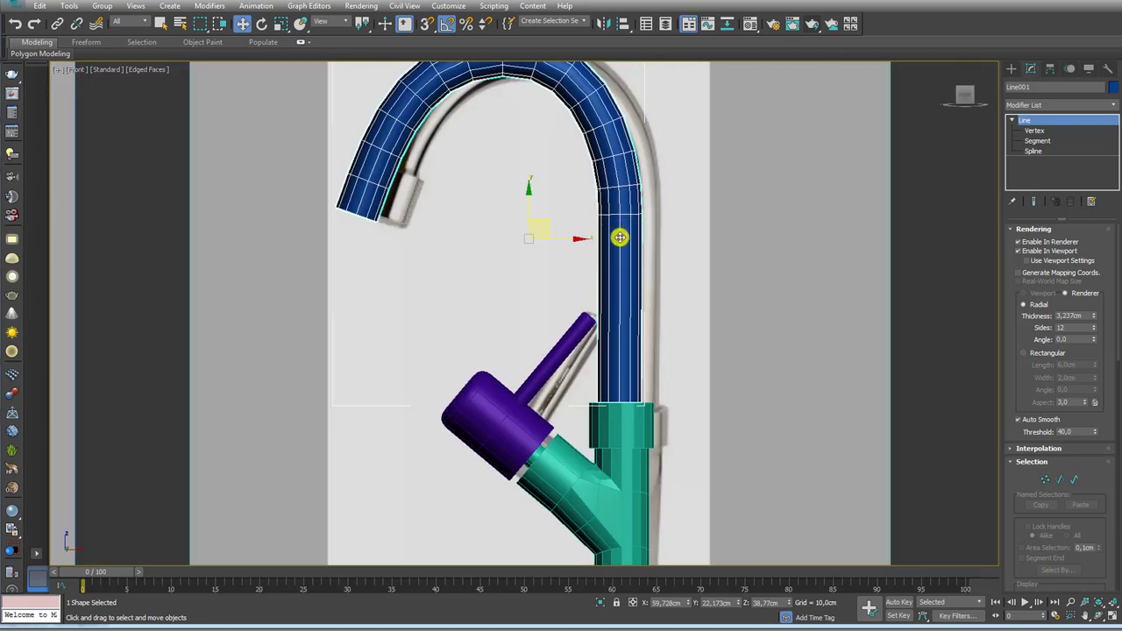
mouse_move(641, 394)
middle_mouse_down()
mouse_move(713, 300)
mouse_move(721, 321)
middle_mouse_up()
left_click(666, 325)
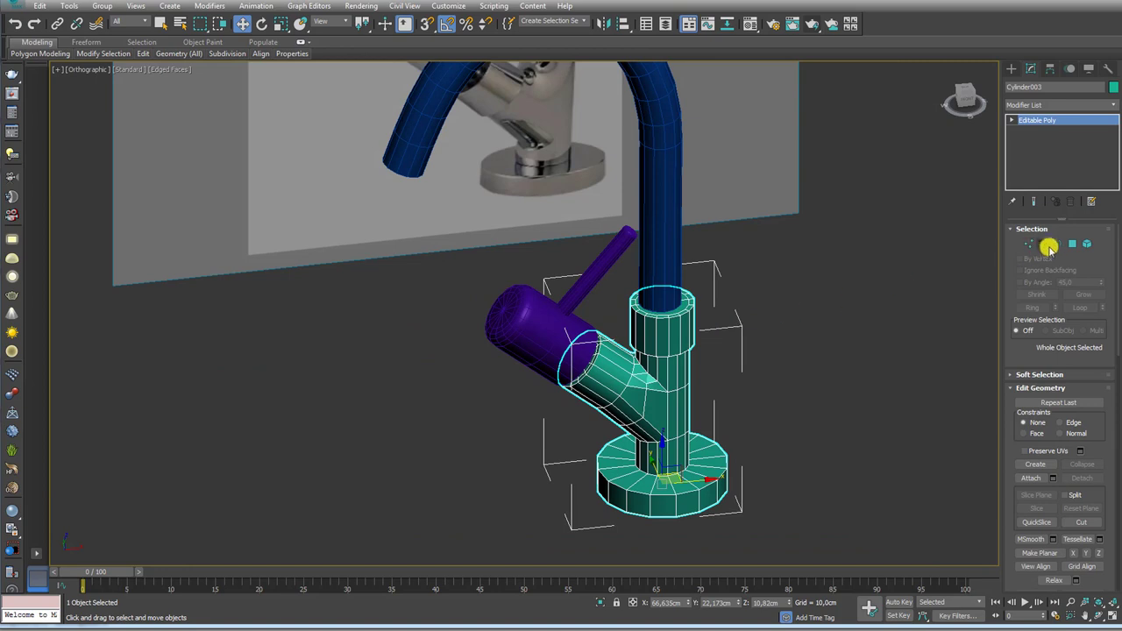
Step: Select the open border at the collar top to check its 16-edge count
key("4")
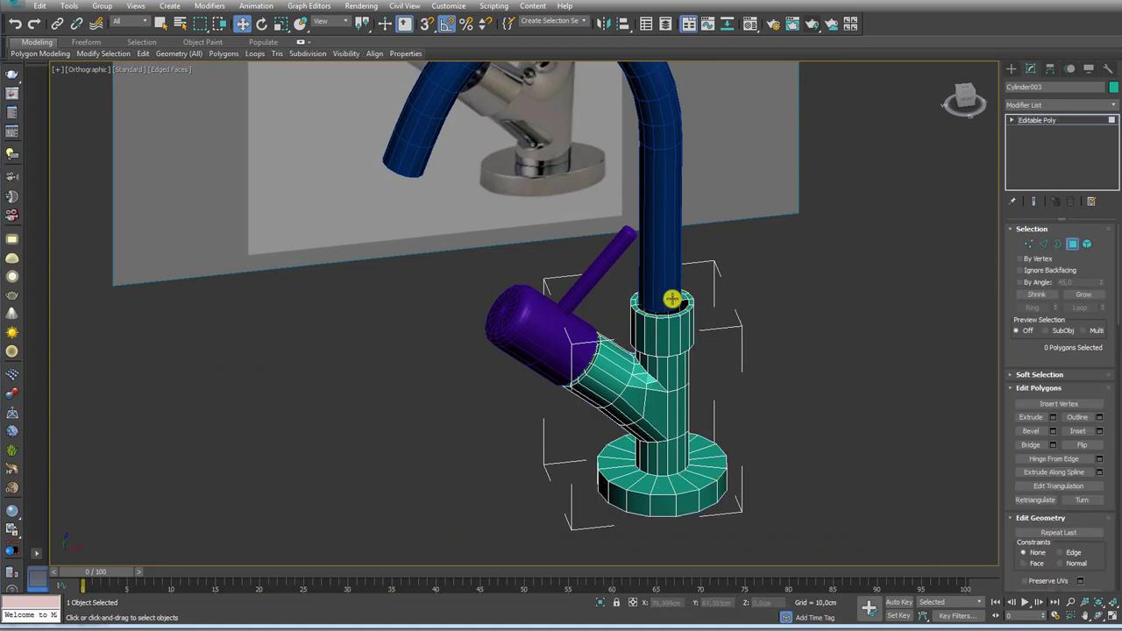
left_click(1057, 244)
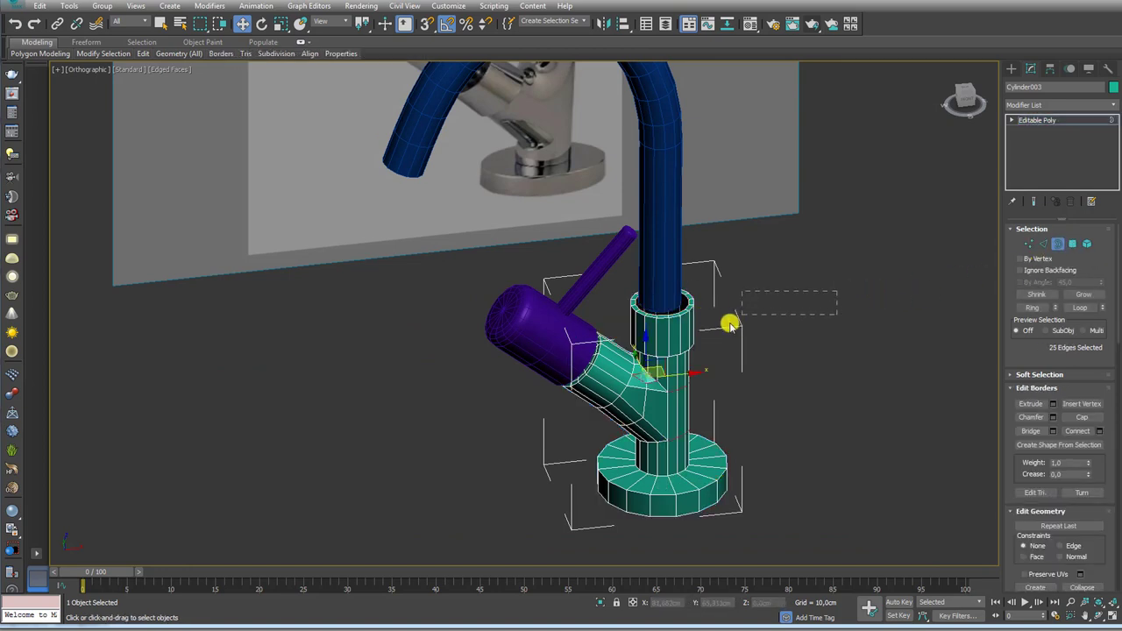
left_click(671, 362)
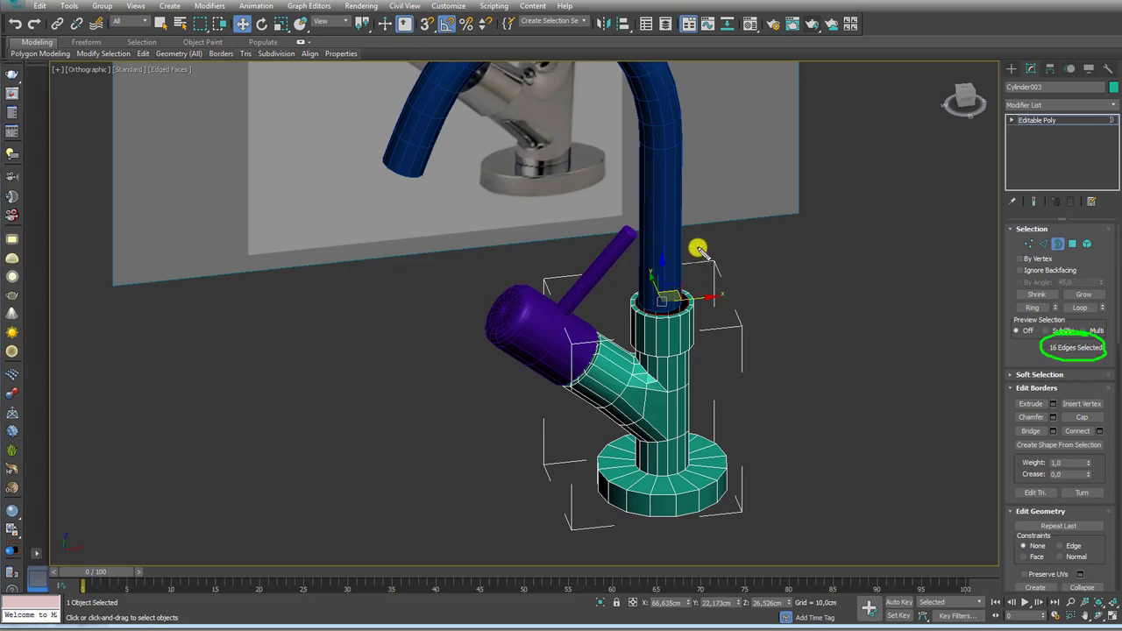
left_click_drag(699, 249, 712, 355)
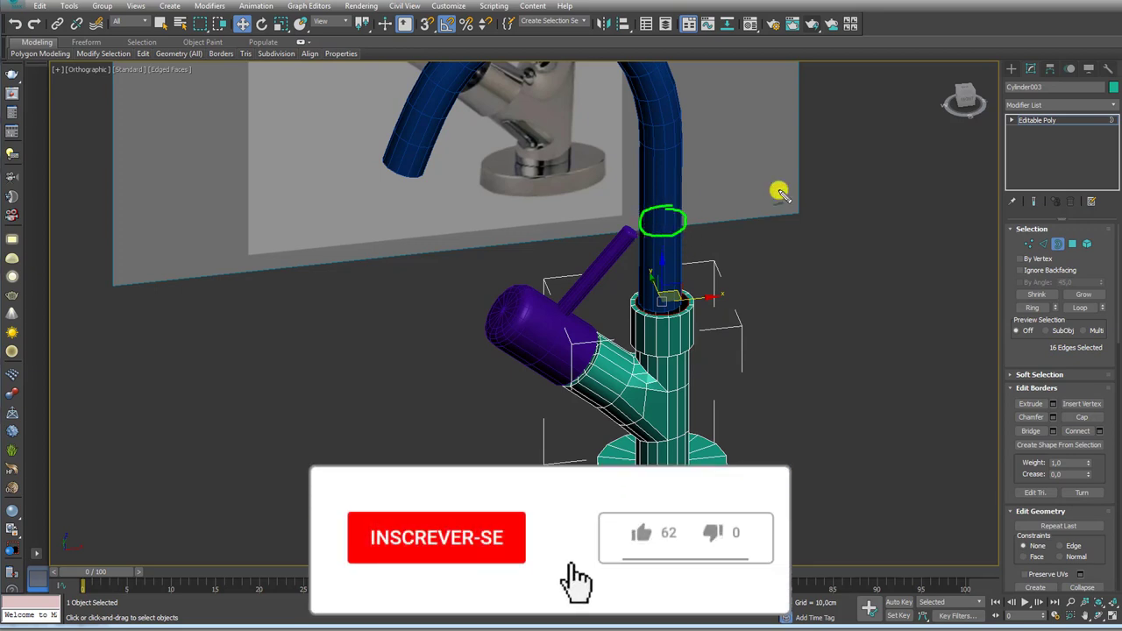
Step: Give the blue pipe 16 rendering sides and raise it slightly
left_click(1039, 120)
left_click(684, 204)
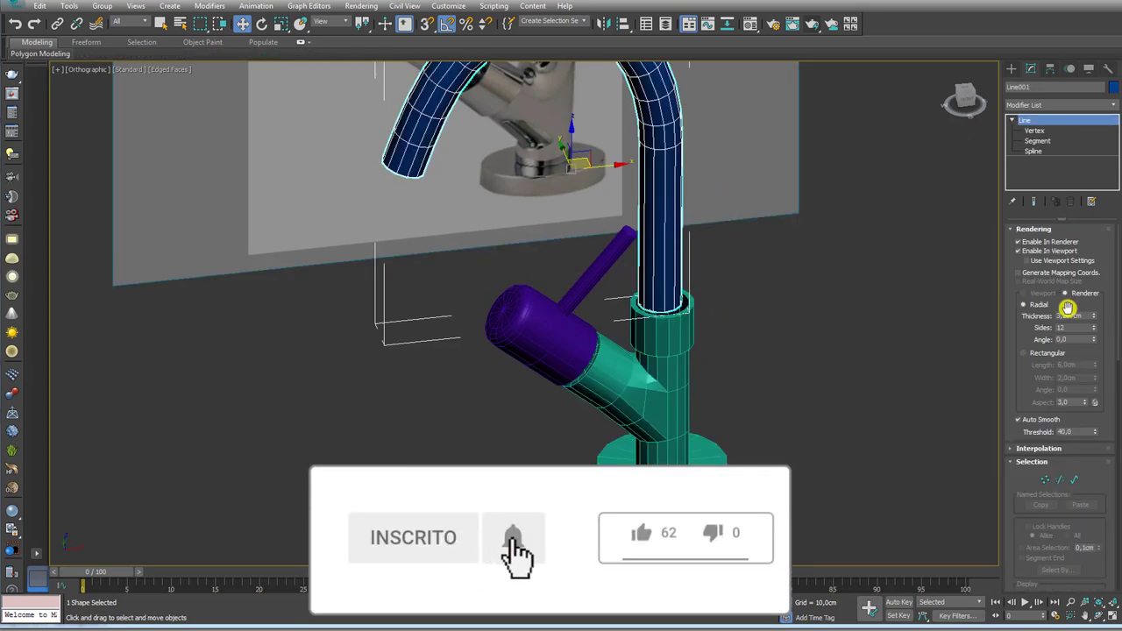
type("16")
key("Return")
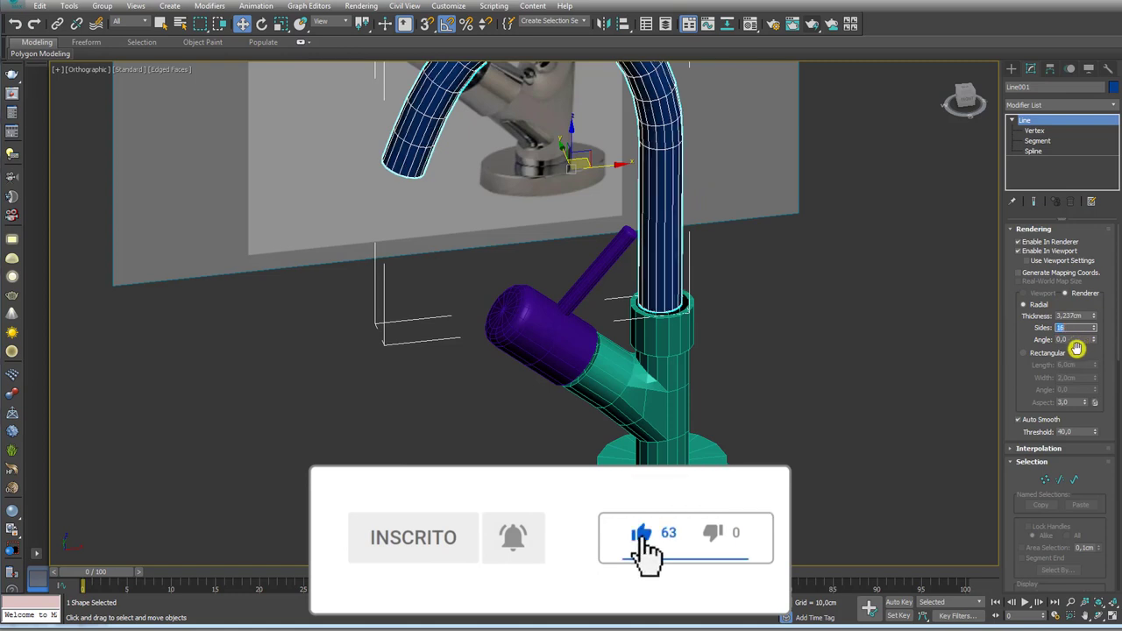
middle_click_drag(698, 303, 671, 217, "alt")
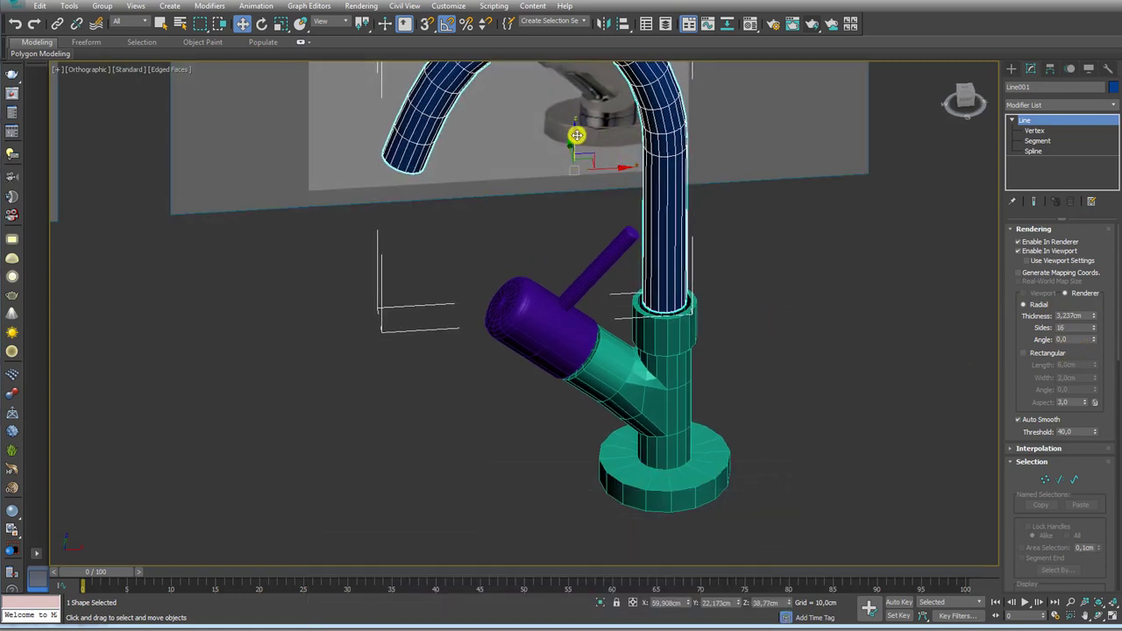
left_click_drag(579, 131, 576, 114)
left_click(672, 327)
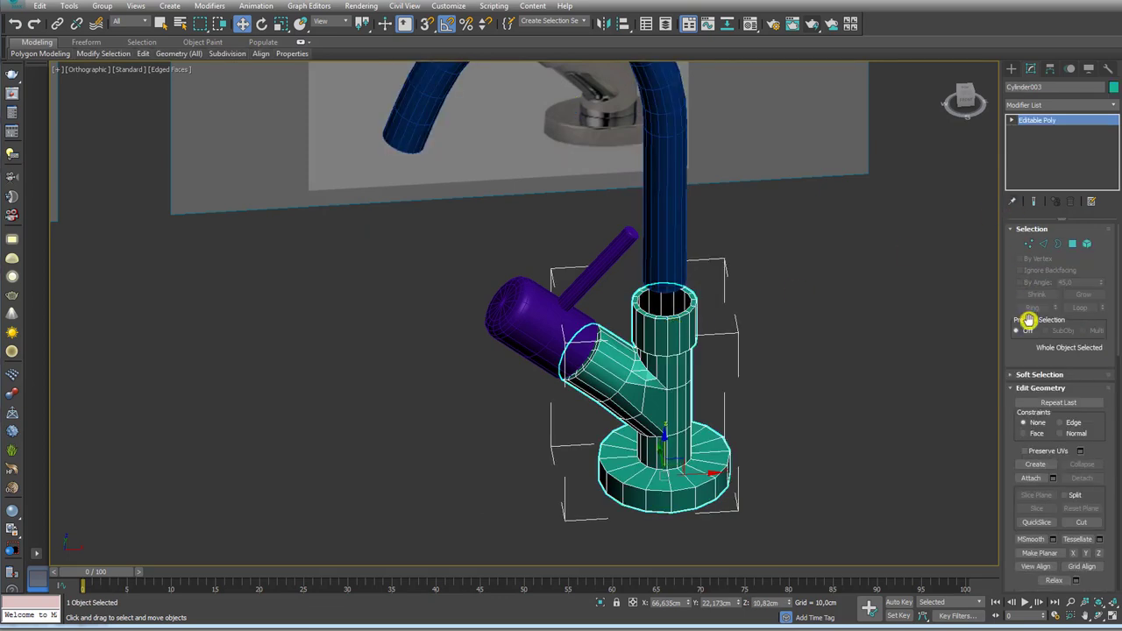
Step: Attach the blue pipe Line001 to the teal body Cylinder003
left_click(1036, 481)
left_click(667, 228)
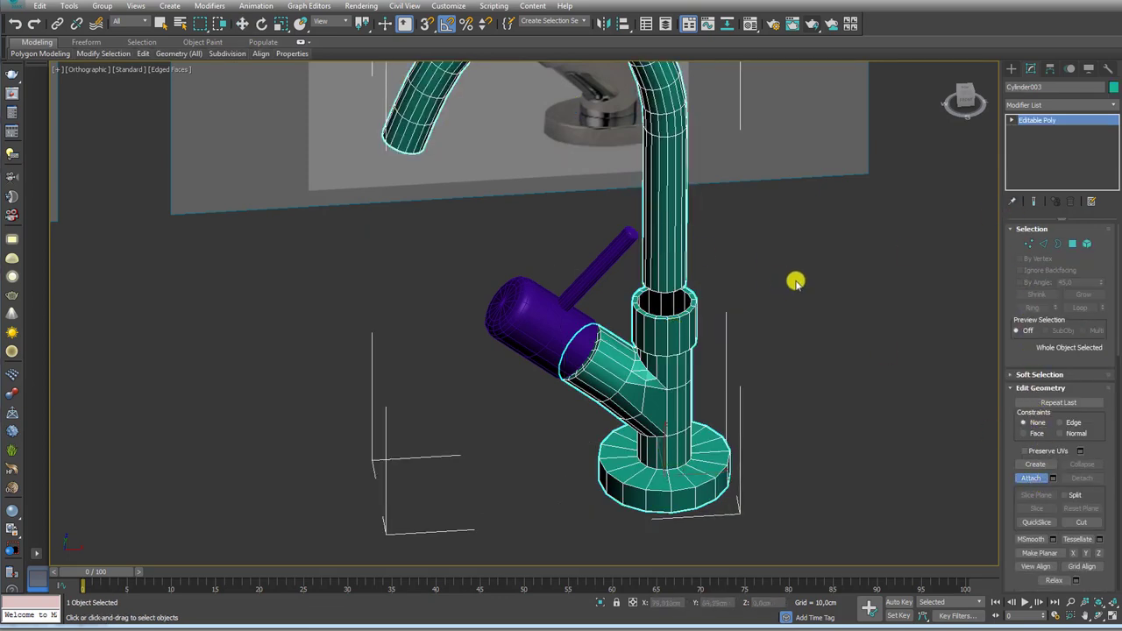
left_click(1058, 244)
left_click(694, 303)
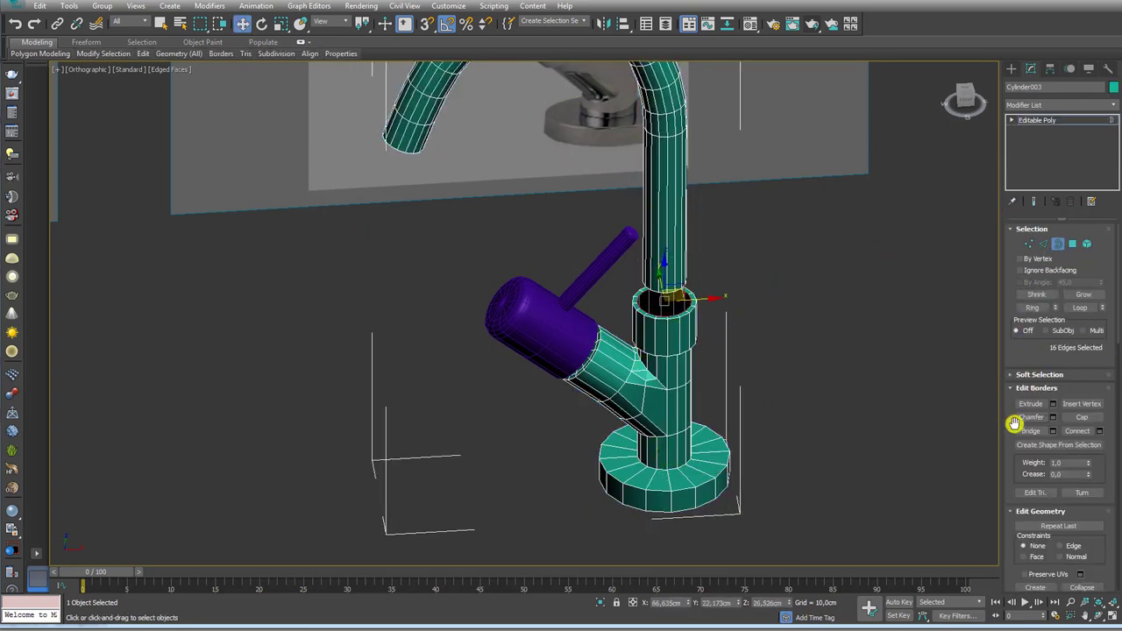
mouse_move(926, 381)
middle_mouse_down("alt")
mouse_move(772, 310)
mouse_move(681, 291)
middle_mouse_up("alt")
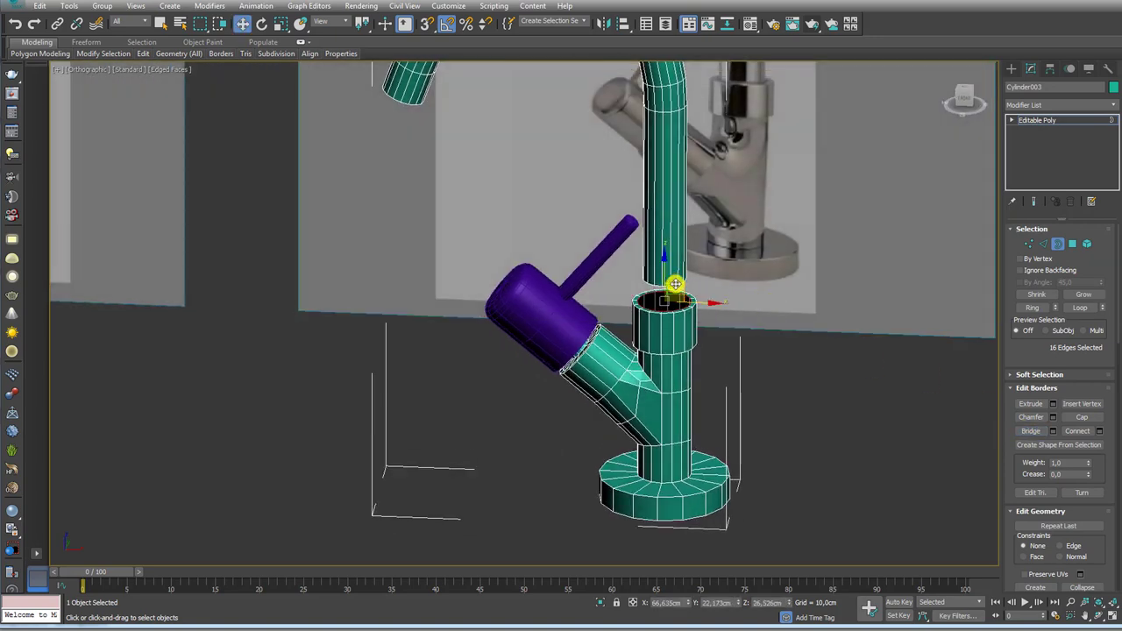
scroll(675, 283, "up", 3)
scroll(675, 283, "up", 2)
Step: Delete the pipe's bottom cap and bridge its rim into the collar's top opening
left_click(1079, 243)
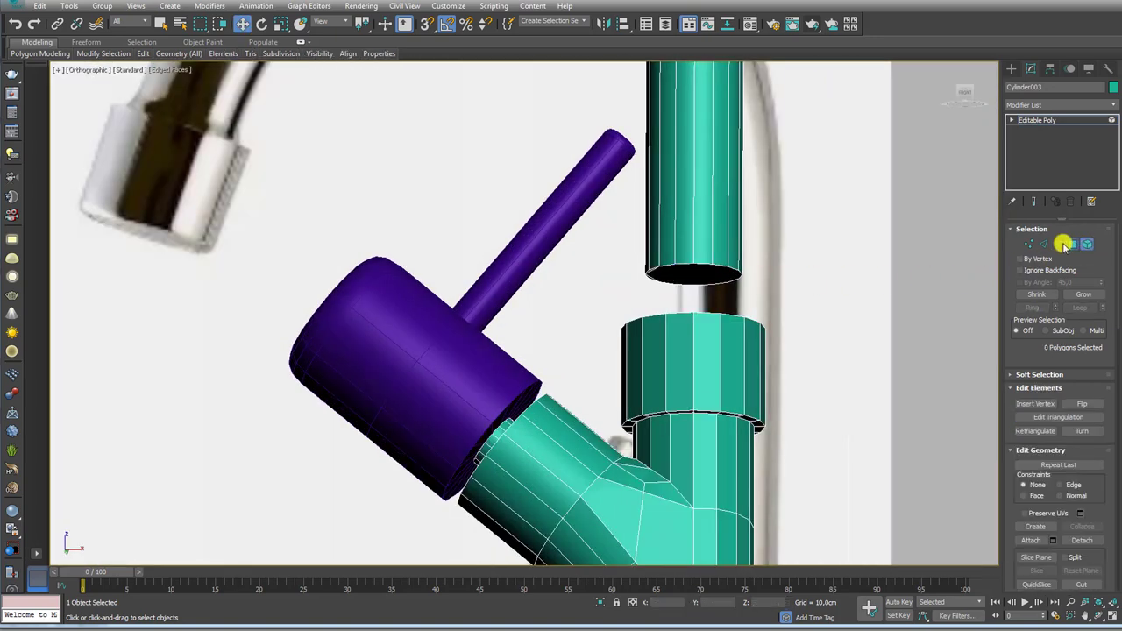
left_click_drag(605, 299, 605, 299)
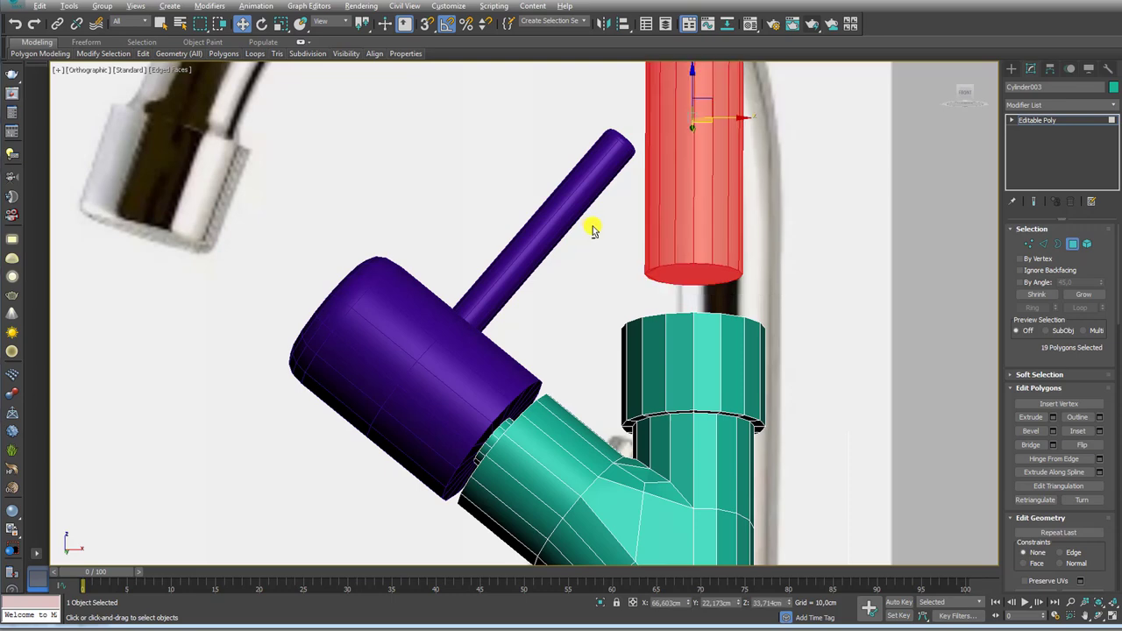
key("Delete")
left_click(1058, 243)
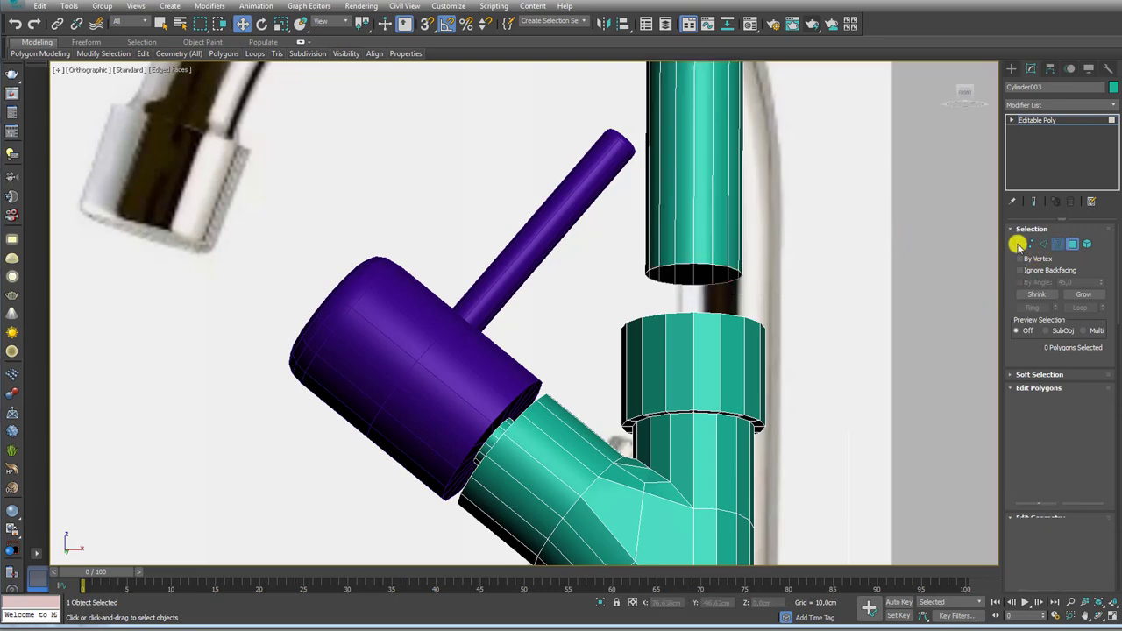
left_click(708, 333)
middle_click_drag(839, 283, 837, 345, "alt")
left_click(1026, 431)
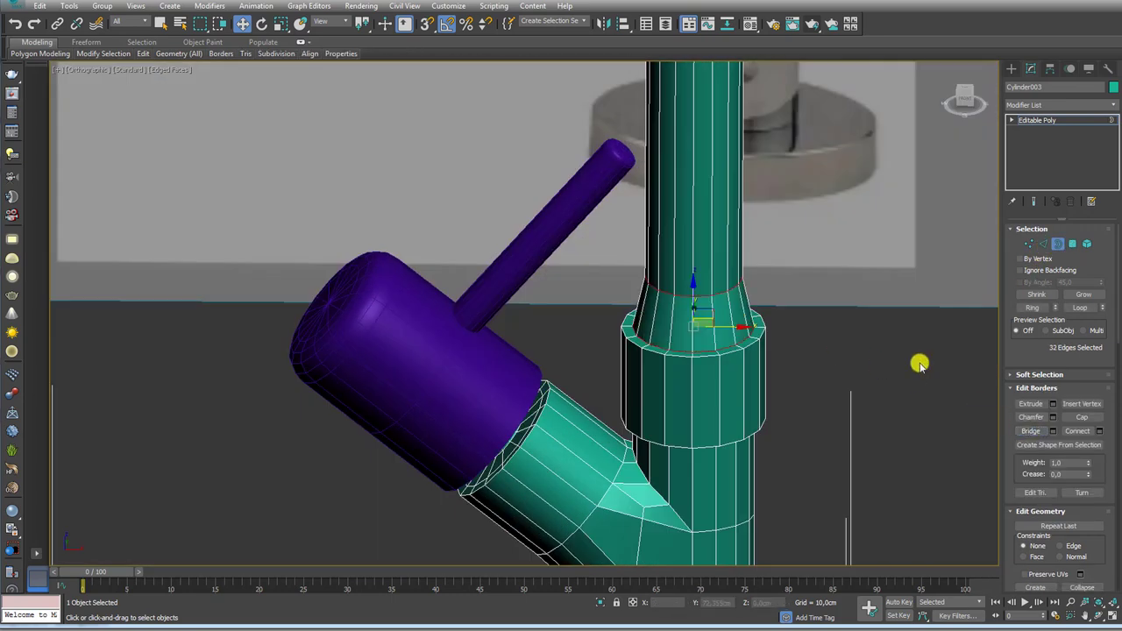
mouse_move(921, 363)
middle_mouse_down("alt")
mouse_move(854, 348)
mouse_move(1027, 250)
middle_mouse_up("alt")
key("2")
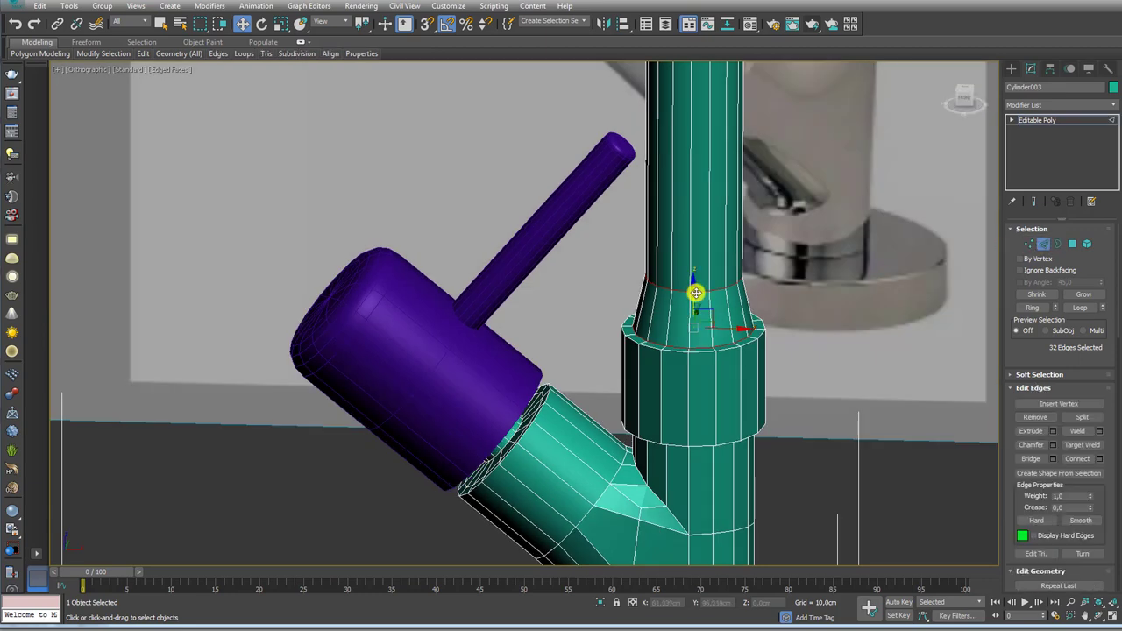
left_click(696, 293)
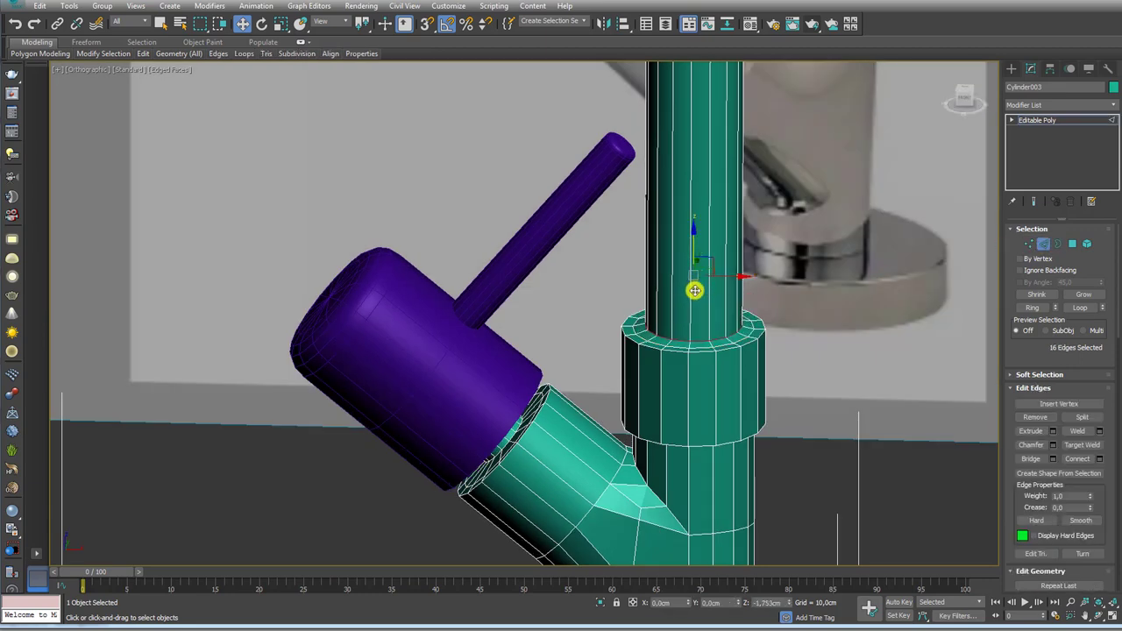
scroll(697, 293, "down", 5)
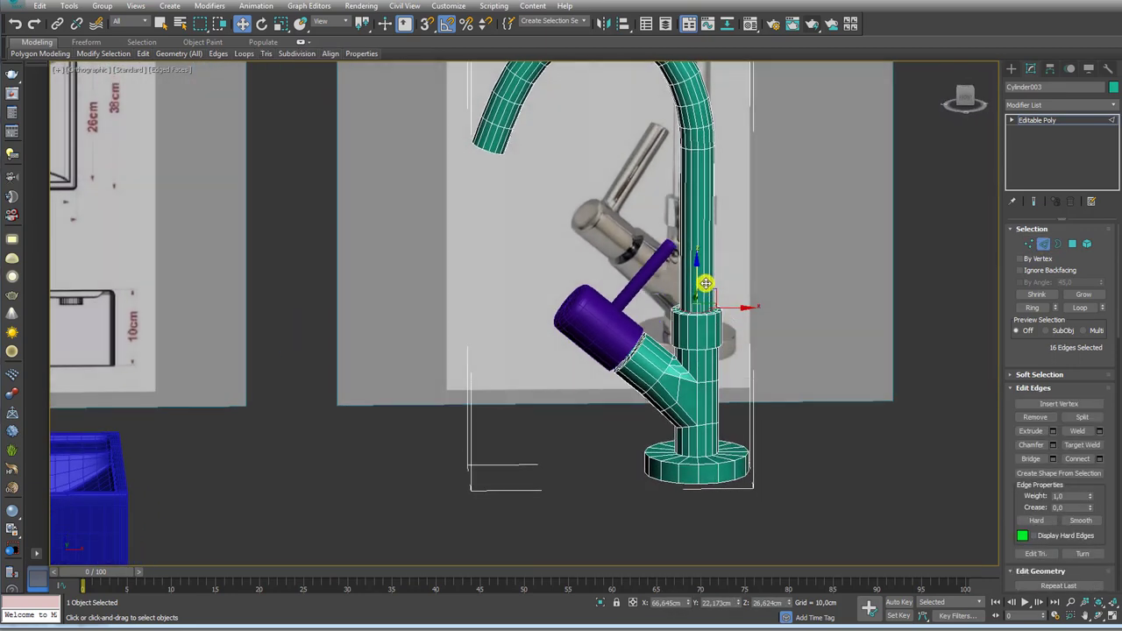
mouse_move(706, 284)
middle_mouse_down("alt")
mouse_move(784, 383)
mouse_move(605, 256)
mouse_move(652, 298)
middle_mouse_up("alt")
Step: In the Front view, select a polygon at the spout end and extrude it
key("4")
key("f")
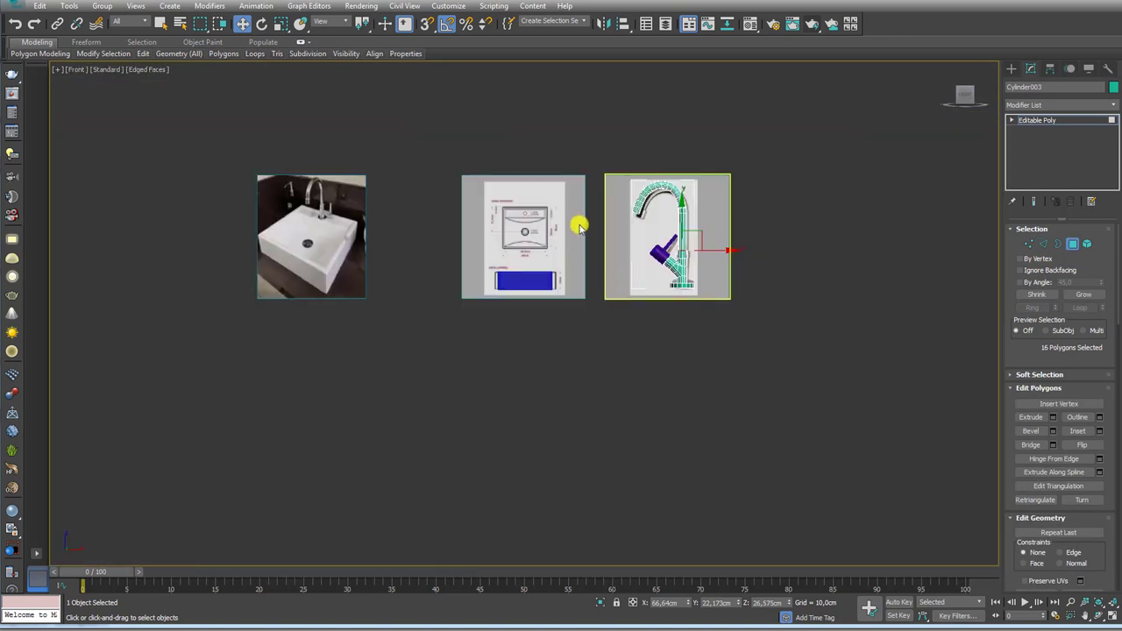
scroll(751, 275, "up", 3)
scroll(664, 281, "up", 4)
scroll(704, 302, "up", 3)
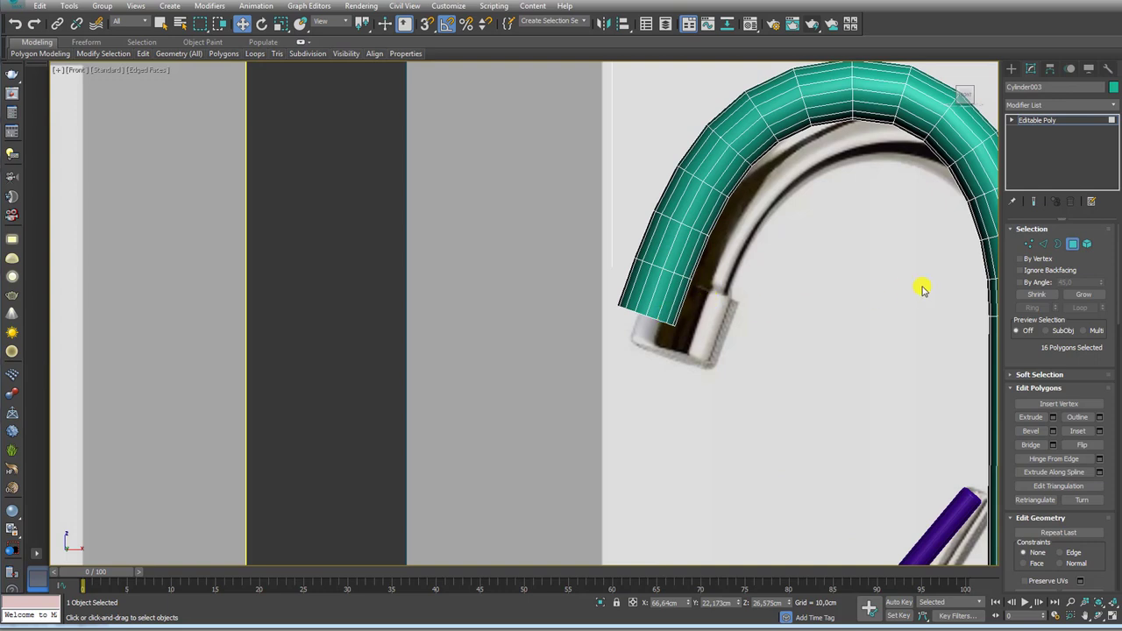
left_click(750, 311)
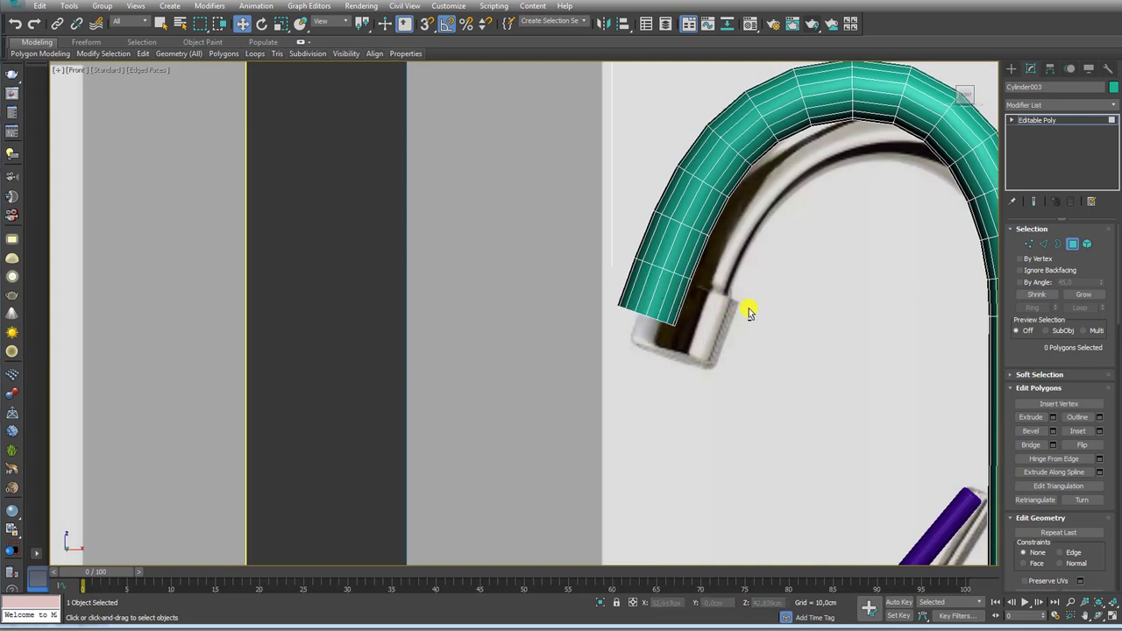
left_click_drag(695, 324, 648, 294)
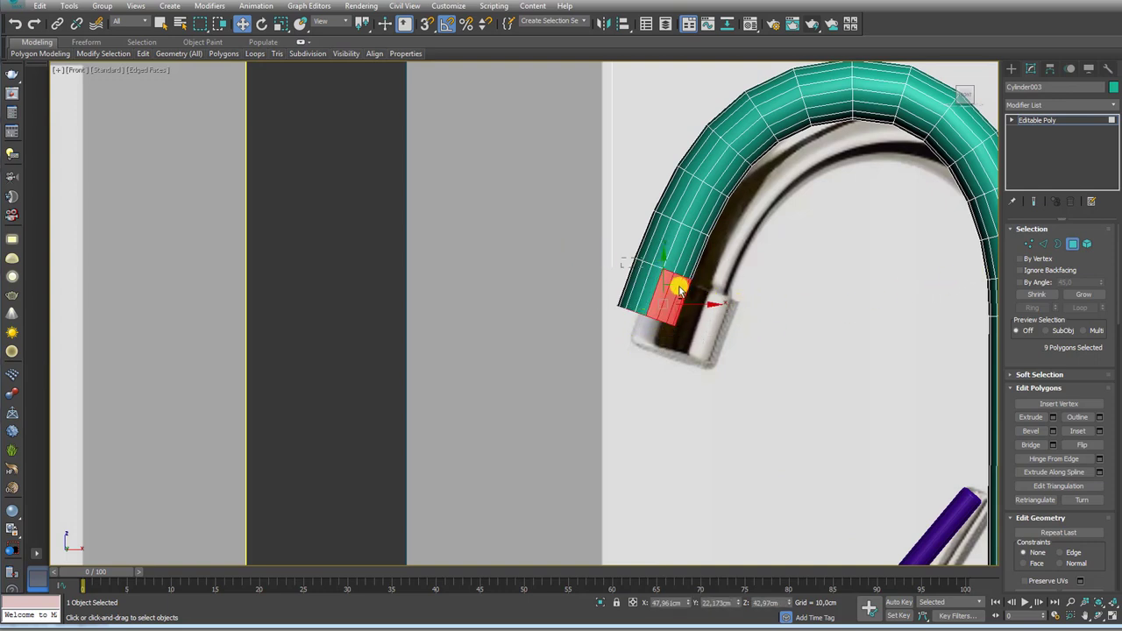
left_click(708, 299)
left_click(1053, 418)
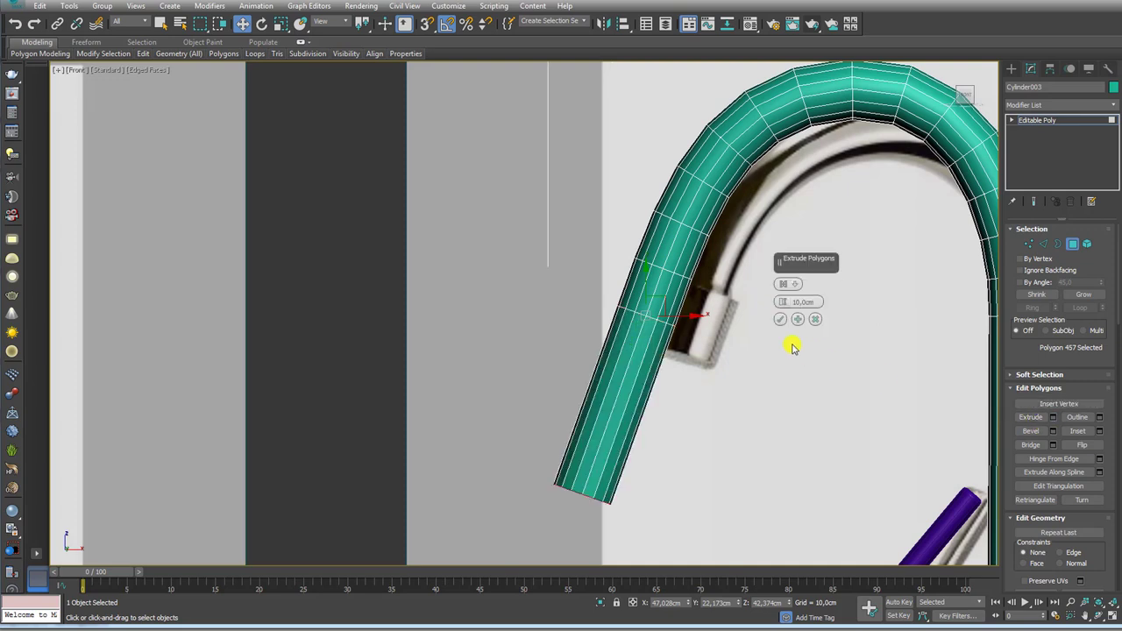
left_click_drag(782, 302, 792, 283)
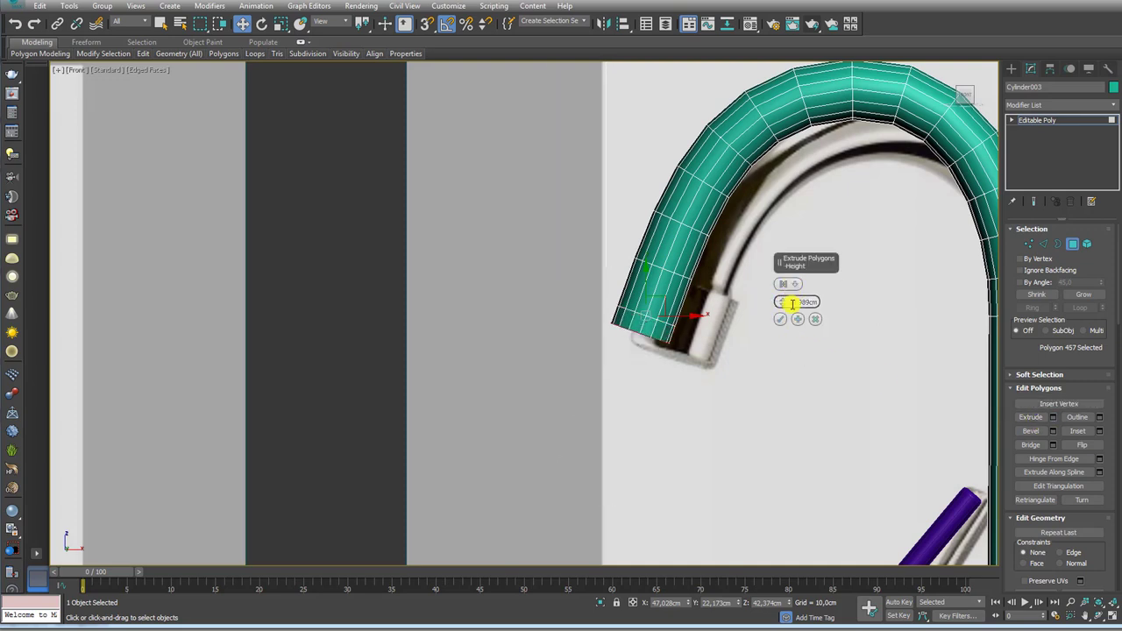
left_click(780, 320)
Step: Convert the edge loop to the spout-tip polygons and extrude them by Local Normal 0.224 cm
left_click(1043, 245, "ctrl")
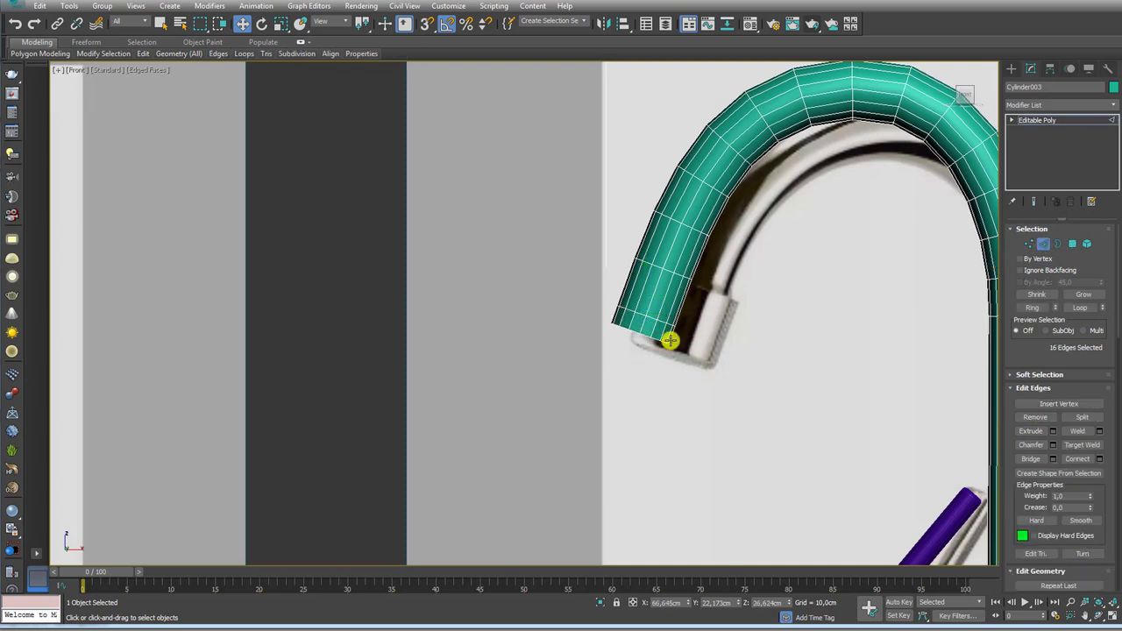
left_click(1078, 307)
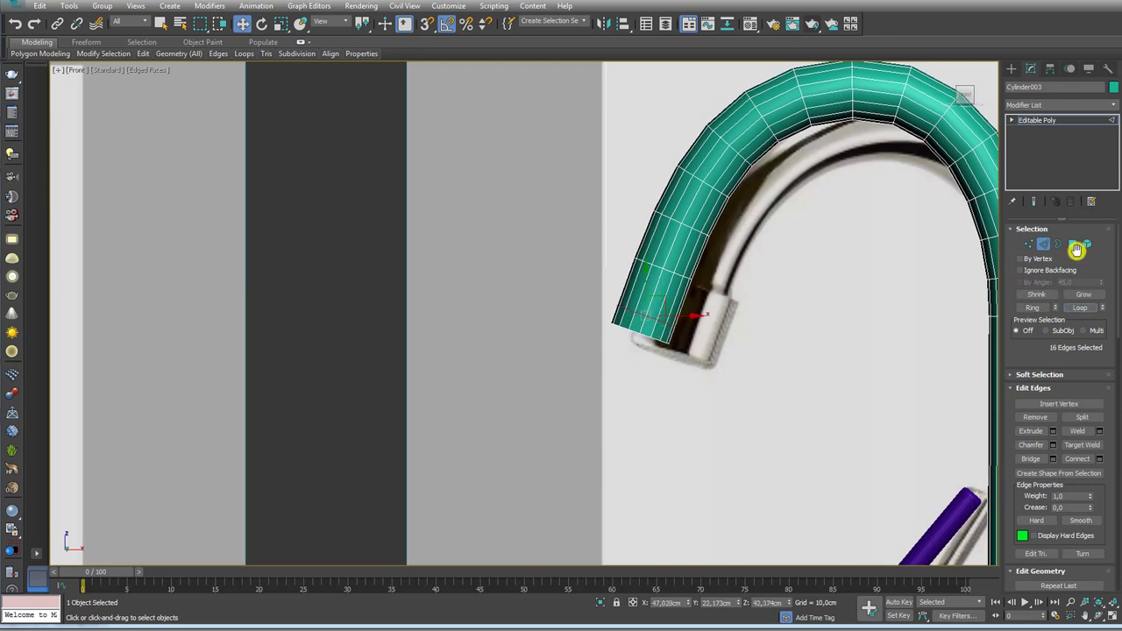
left_click(1072, 244, "ctrl")
left_click(1053, 418)
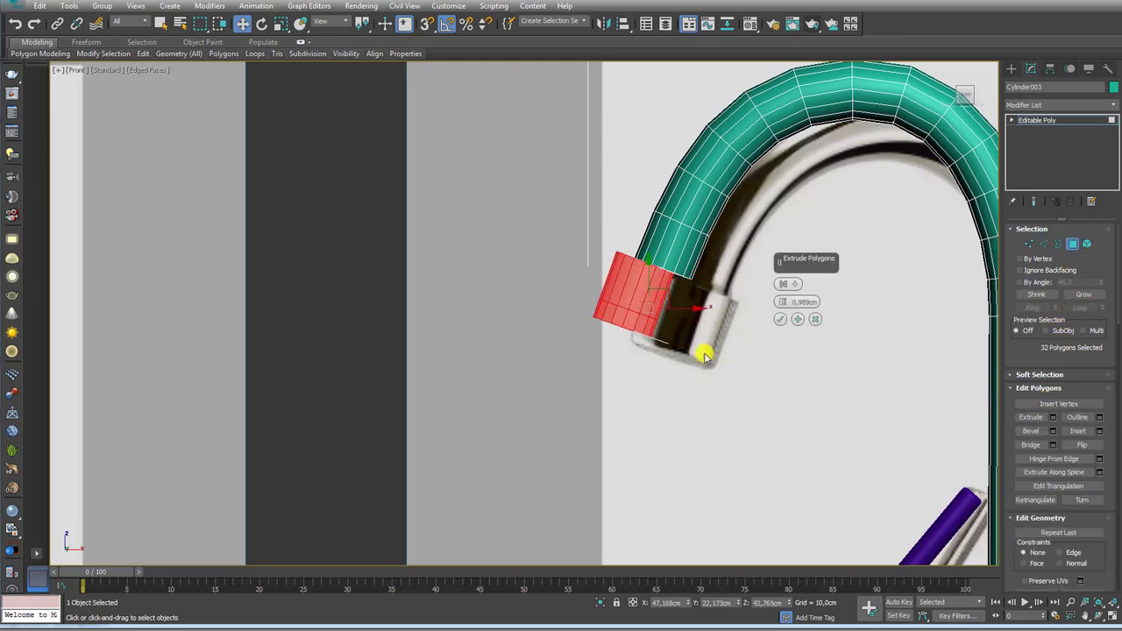
middle_click_drag(708, 351, 709, 401, "alt")
mouse_move(784, 283)
left_mouse_down()
mouse_move(814, 307)
mouse_move(783, 317)
left_mouse_up()
left_click(813, 306)
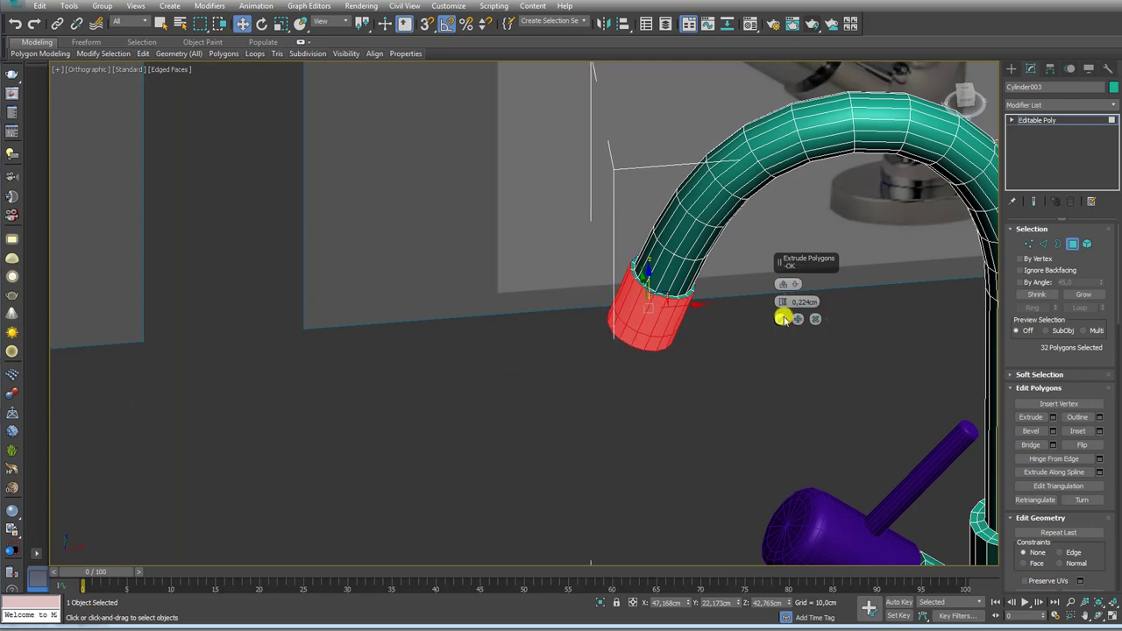
left_click(783, 318)
Step: Remove the leftover edge loop from the extruded spout band
left_click(1042, 244)
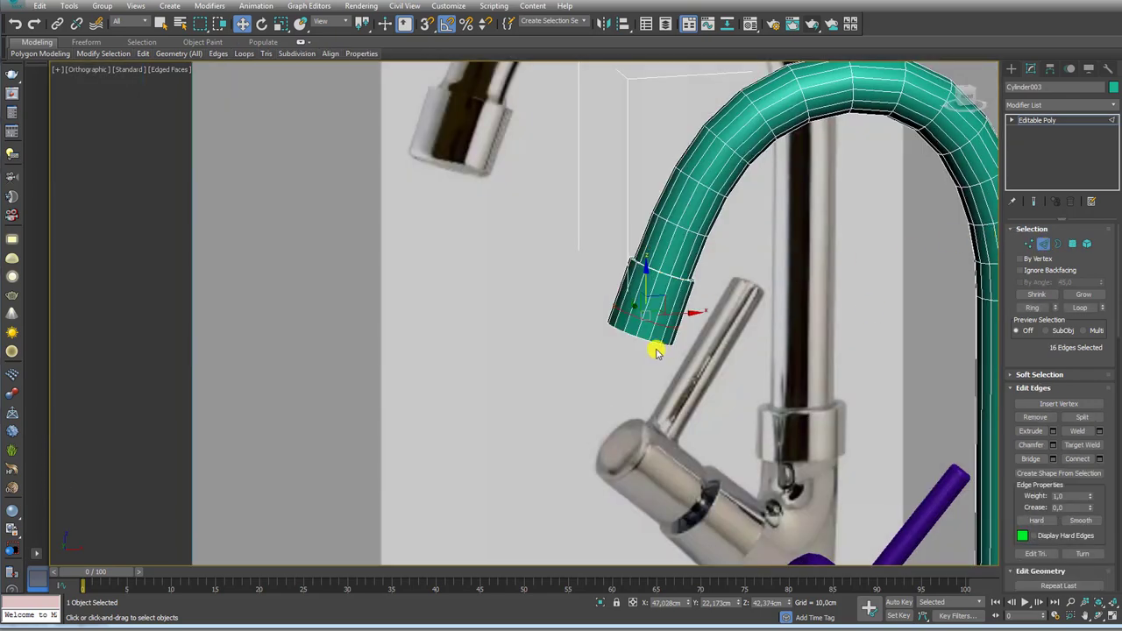
left_click(1045, 420)
scroll(733, 300, "up", 2)
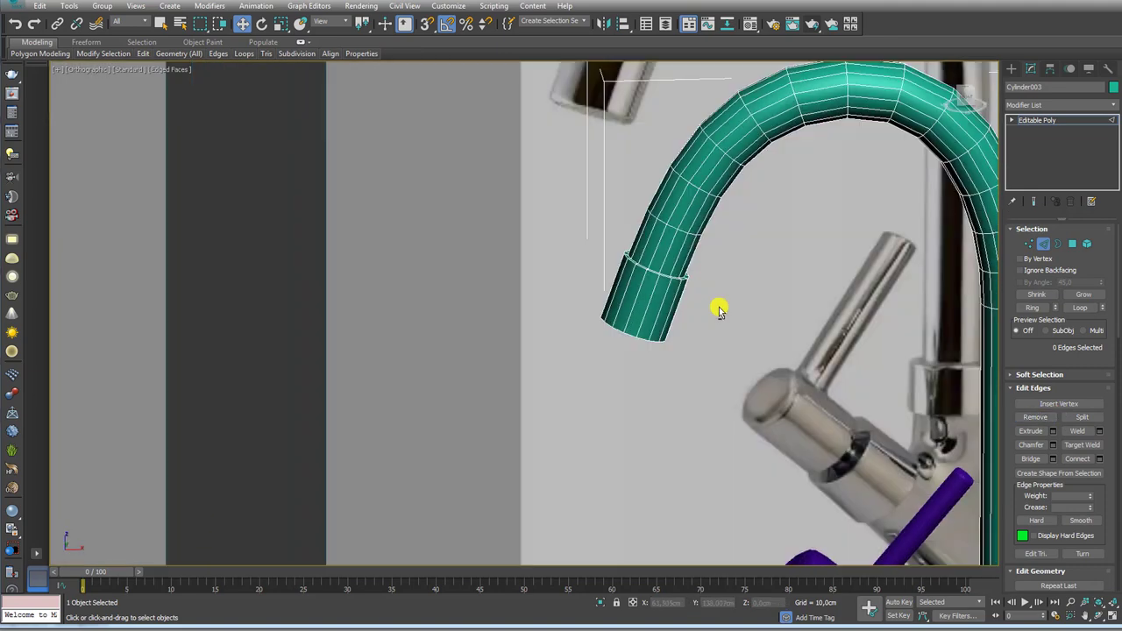
middle_click_drag(719, 307, 630, 280)
scroll(631, 279, "down", 4)
Step: Select the purple lever handle and its cylindrical element, viewed from the front
scroll(606, 269, "down", 2)
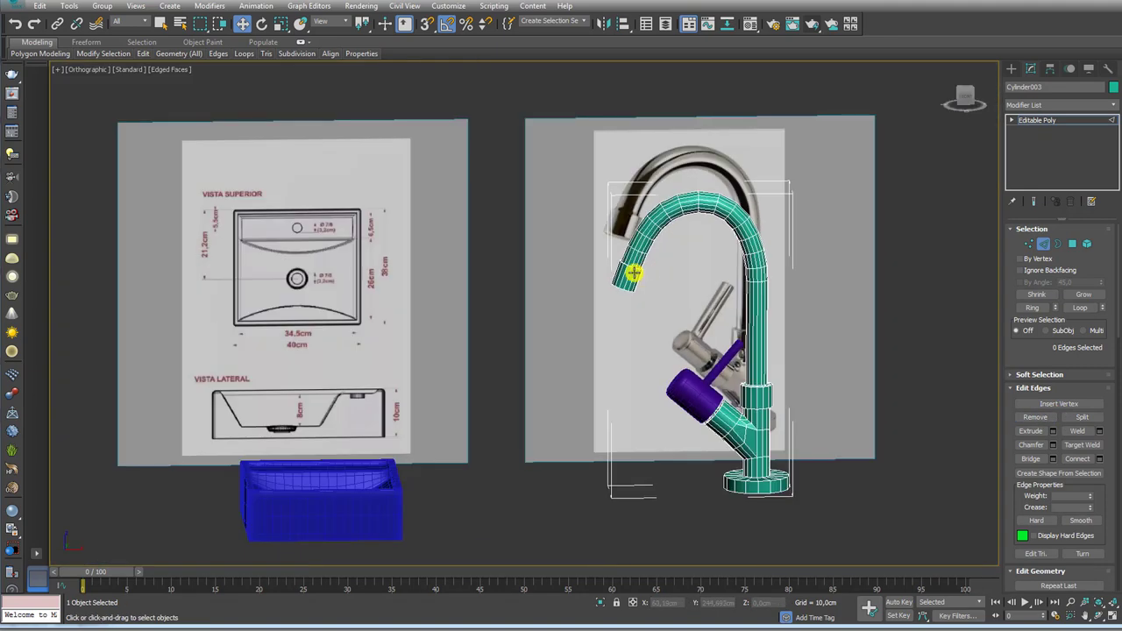
middle_click_drag(609, 243, 606, 261, "alt")
left_click(1014, 130)
middle_click_drag(834, 213, 757, 370, "alt")
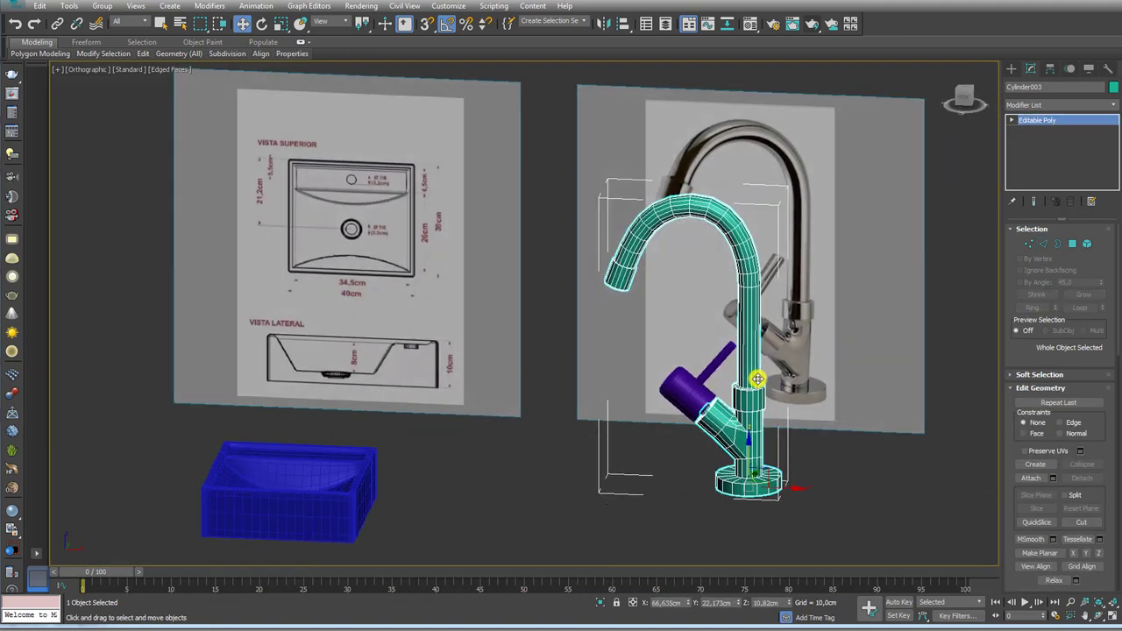
scroll(671, 326, "up", 3)
scroll(664, 336, "up", 2)
left_click(658, 336)
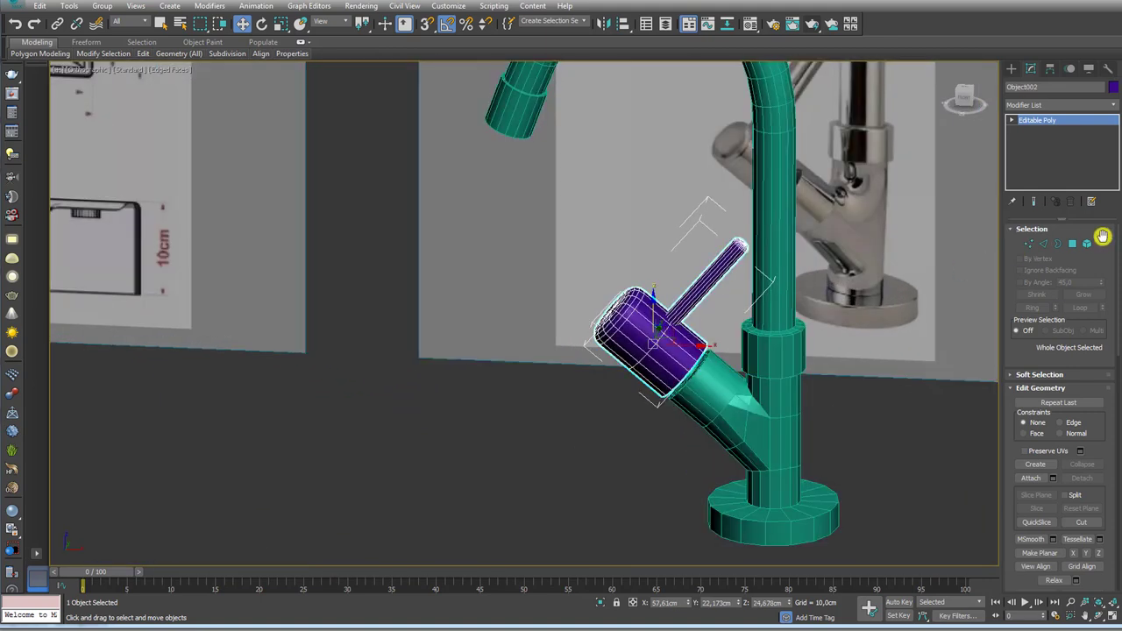
left_click(1085, 243)
left_click(656, 330)
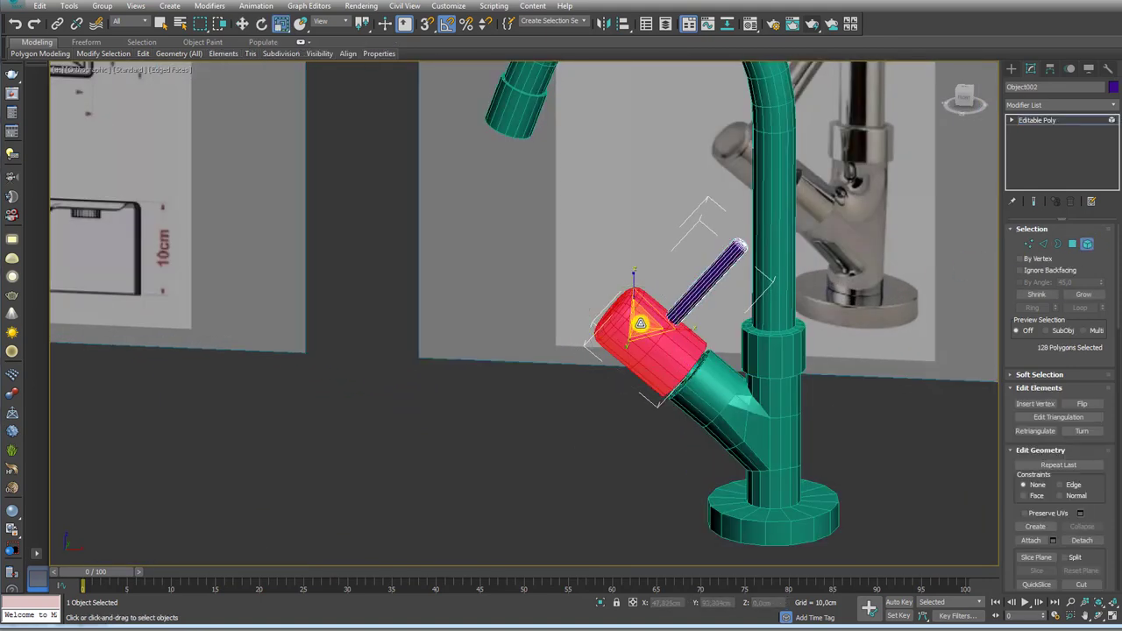
middle_click_drag(649, 342, 662, 337, "alt")
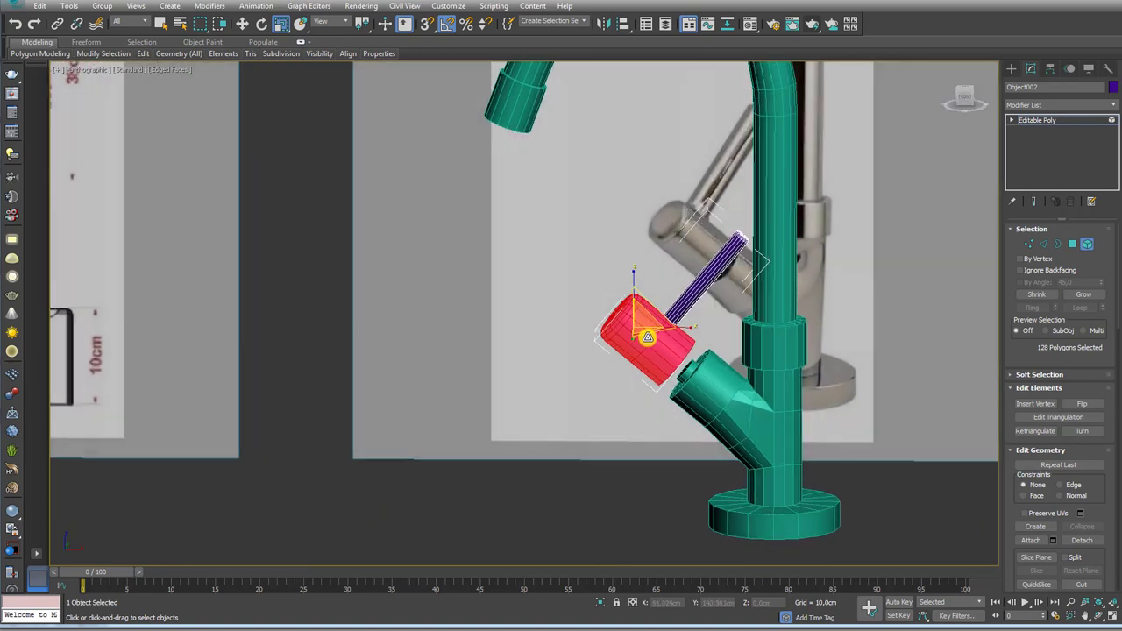
key("f")
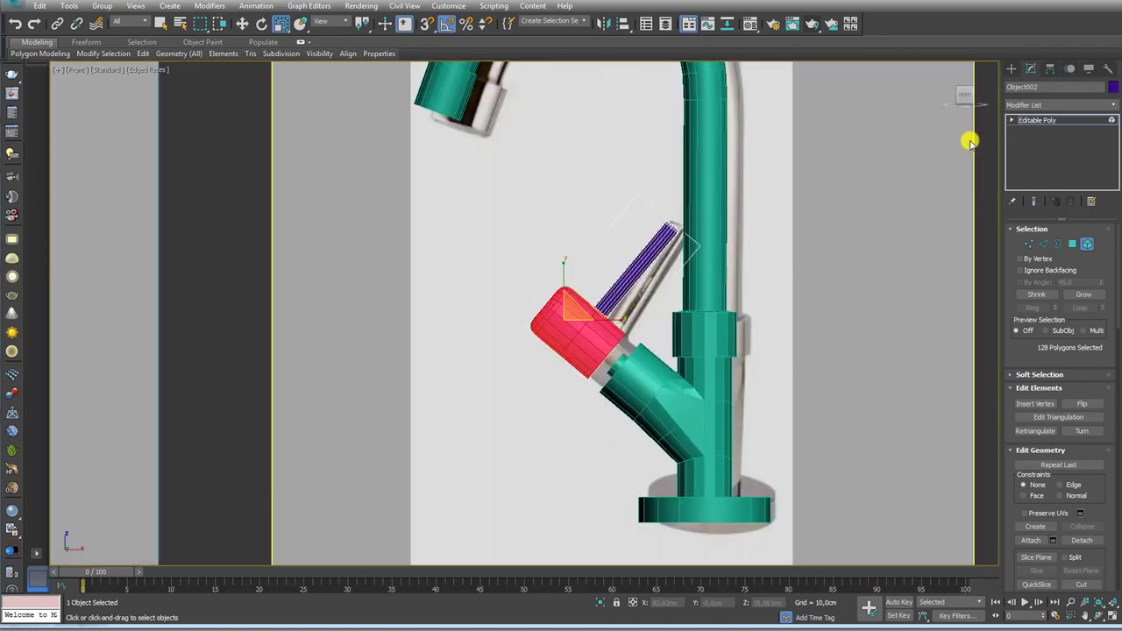
left_click(1041, 121)
Step: Move the handle about 0.948 cm along its Local X axis onto the branch pipe
key("w")
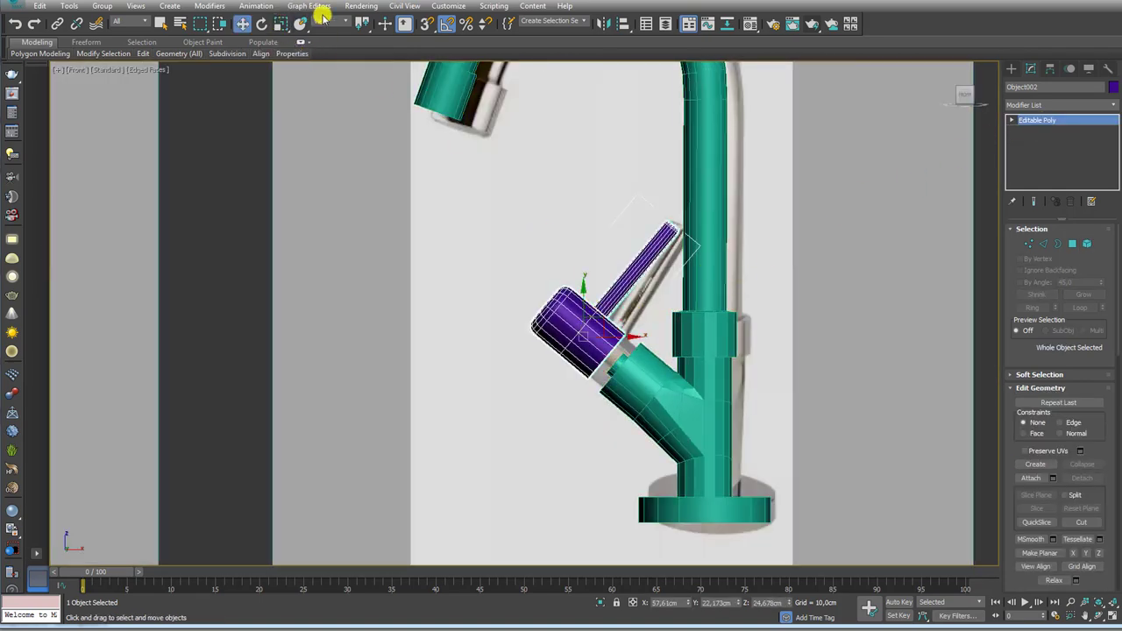
left_click(332, 22)
left_click(320, 63)
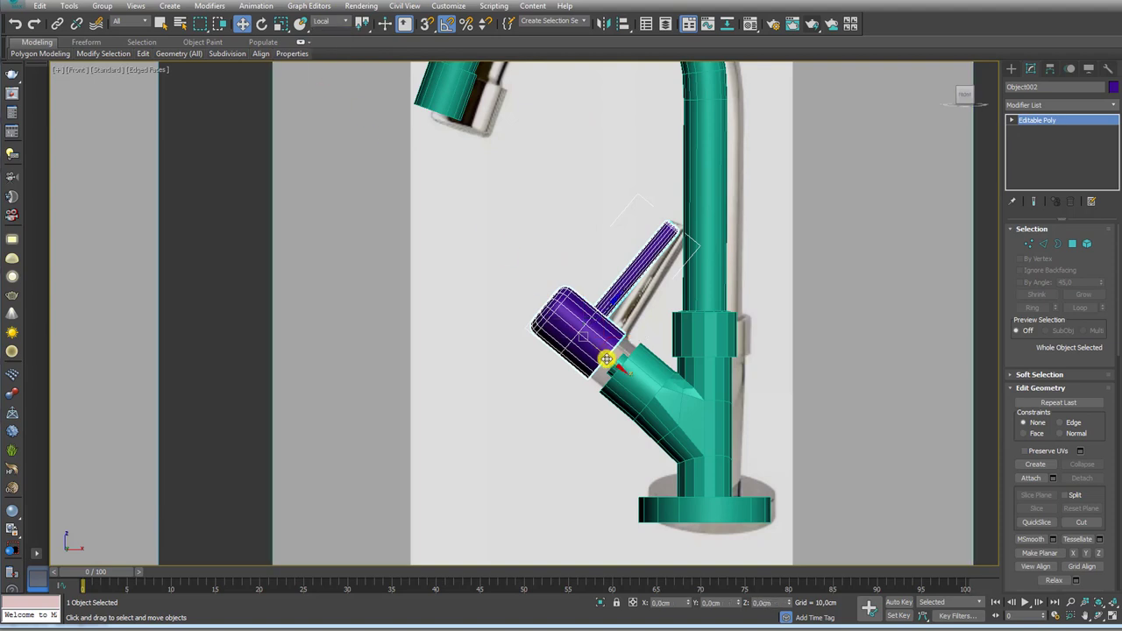
left_click_drag(616, 363, 644, 353)
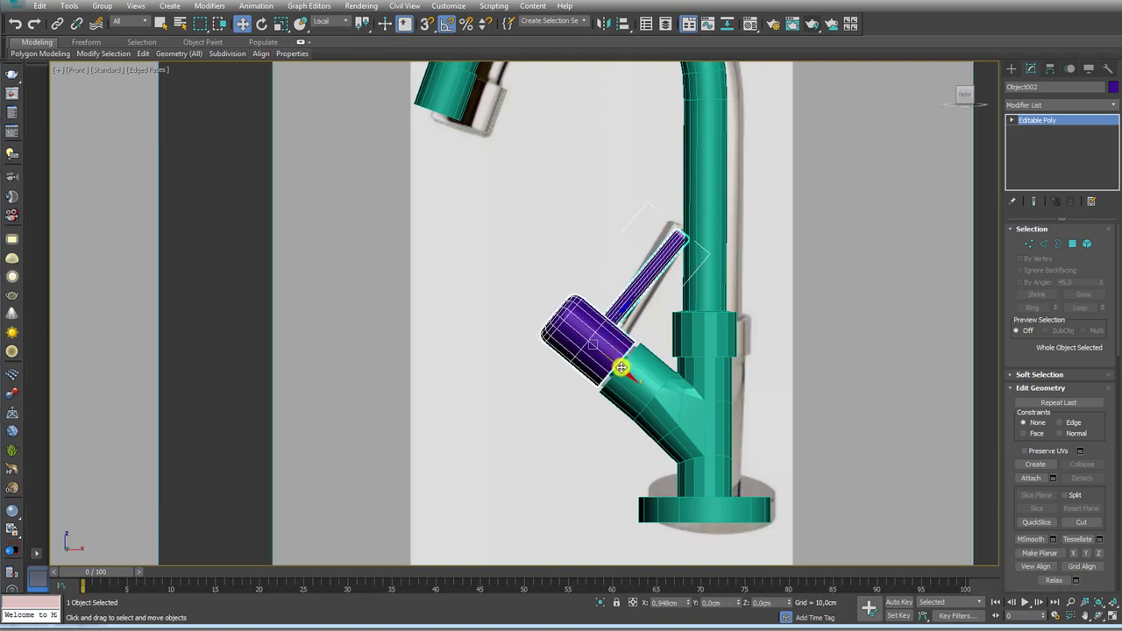
scroll(646, 354, "down", 3)
scroll(646, 354, "down", 4)
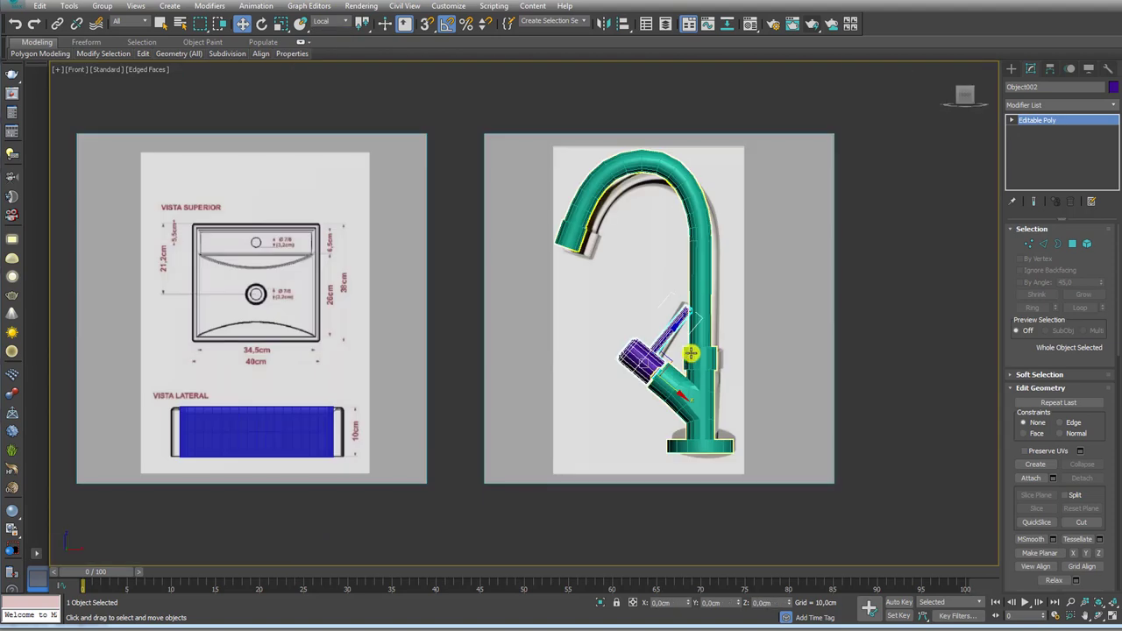
middle_click_drag(614, 351, 684, 333, "alt")
left_click(698, 361)
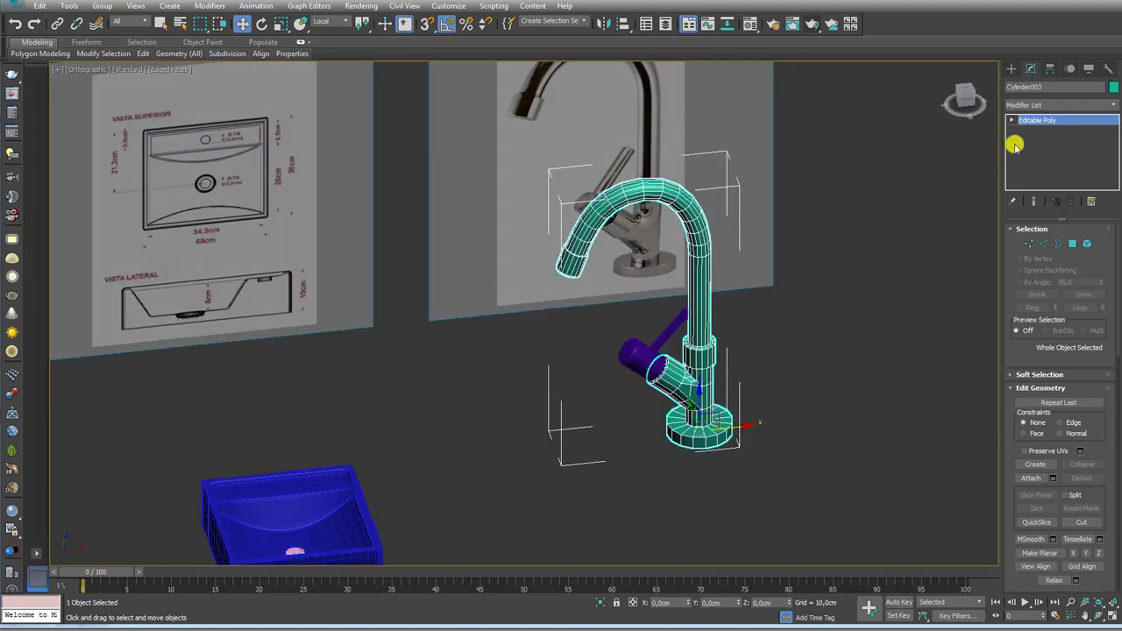
Step: Add TurboSmooth at 1 iteration to Cylinder003, then return to its Editable Poly level
left_click(1115, 106)
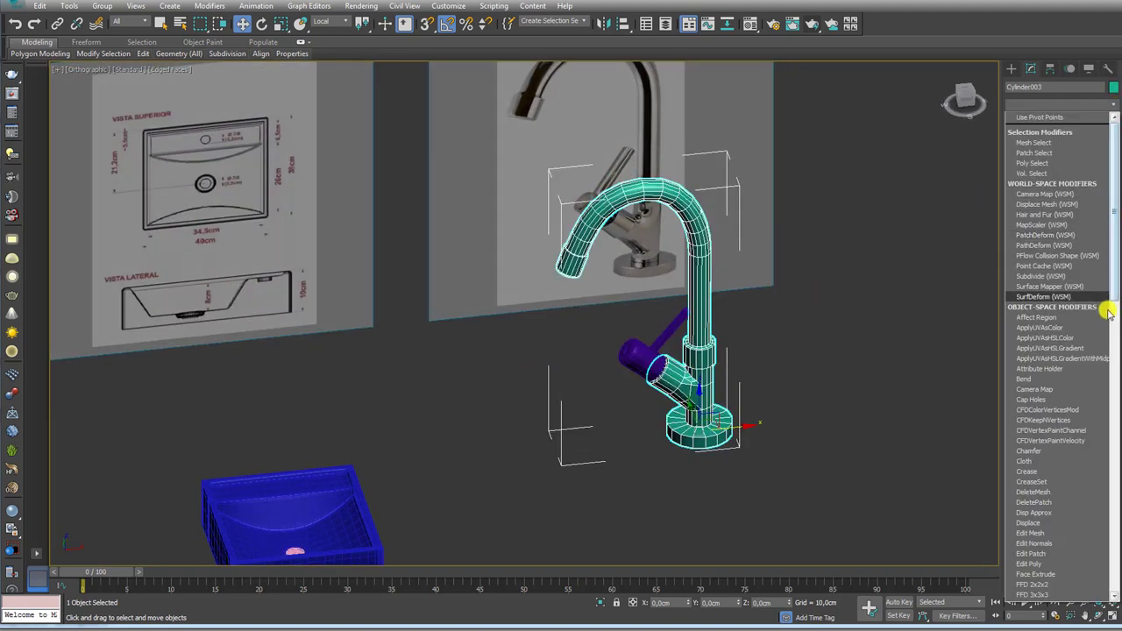
left_click_drag(1113, 308, 1107, 476)
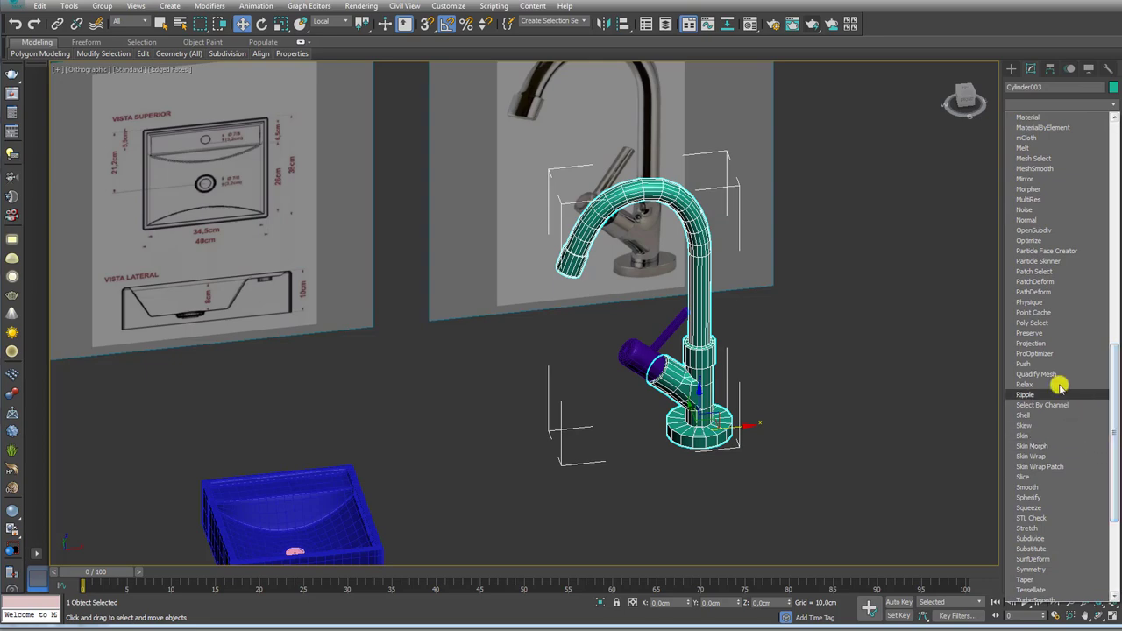
scroll(1058, 461, "down", 5)
scroll(1052, 481, "down", 2)
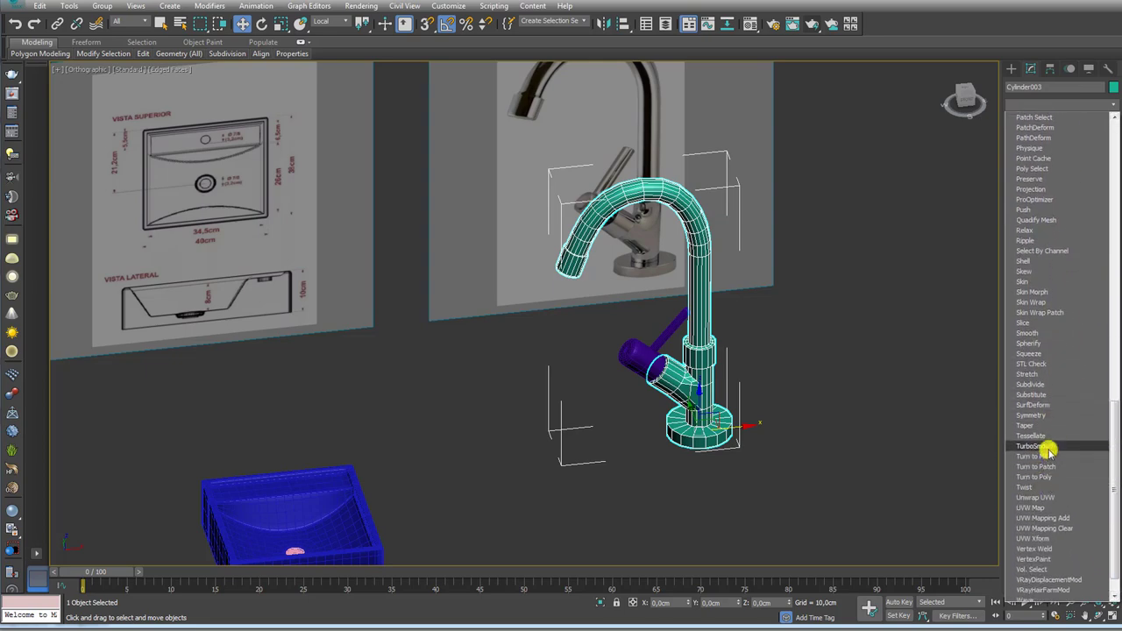
left_click(1049, 454)
key("z")
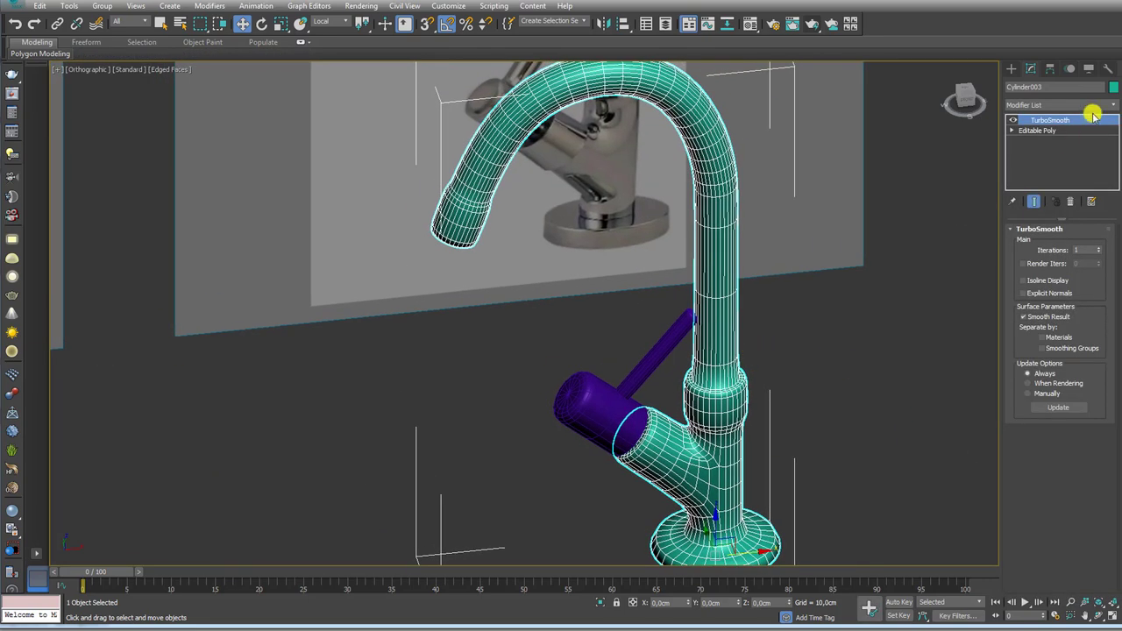
left_click(1036, 130)
Step: Add support edge loops pinched to 82 across the first edge ring of the faucet pipe
left_click(1042, 247)
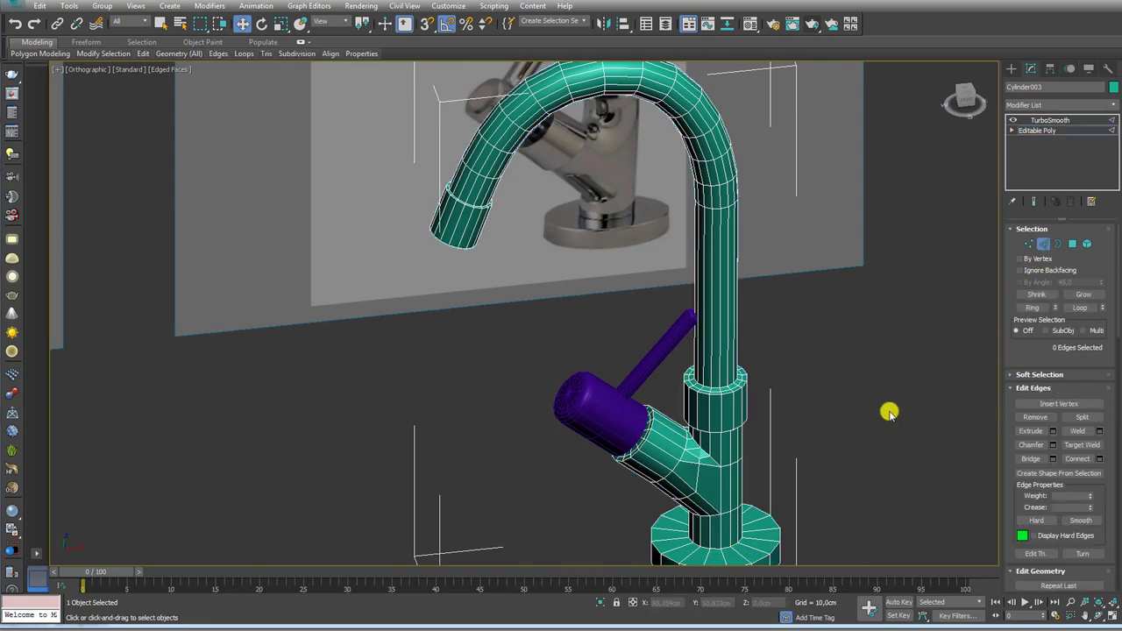
mouse_move(889, 409)
middle_mouse_down("alt")
mouse_move(780, 405)
mouse_move(770, 443)
middle_mouse_up("alt")
left_click(722, 423)
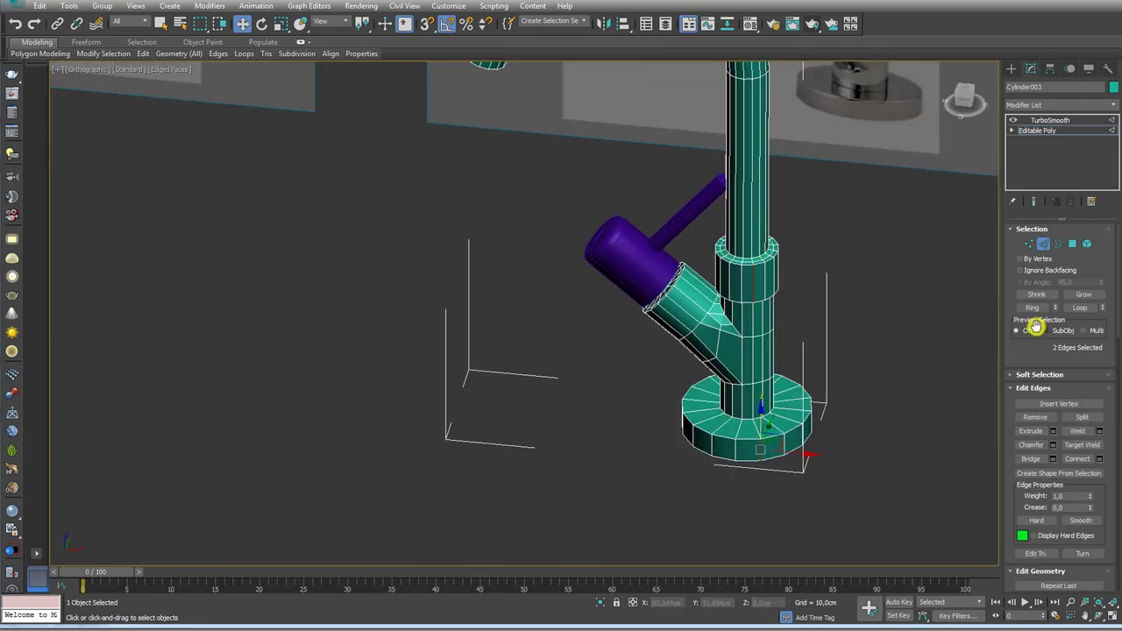
left_click(1033, 308)
left_click(1099, 460)
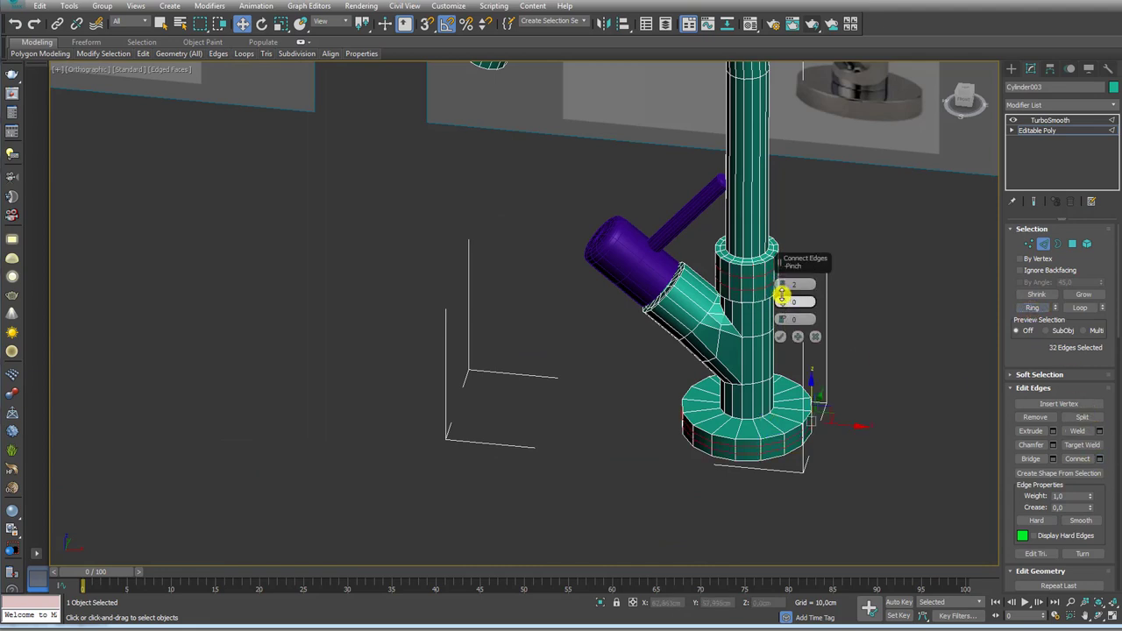
left_click_drag(798, 99, 808, 314)
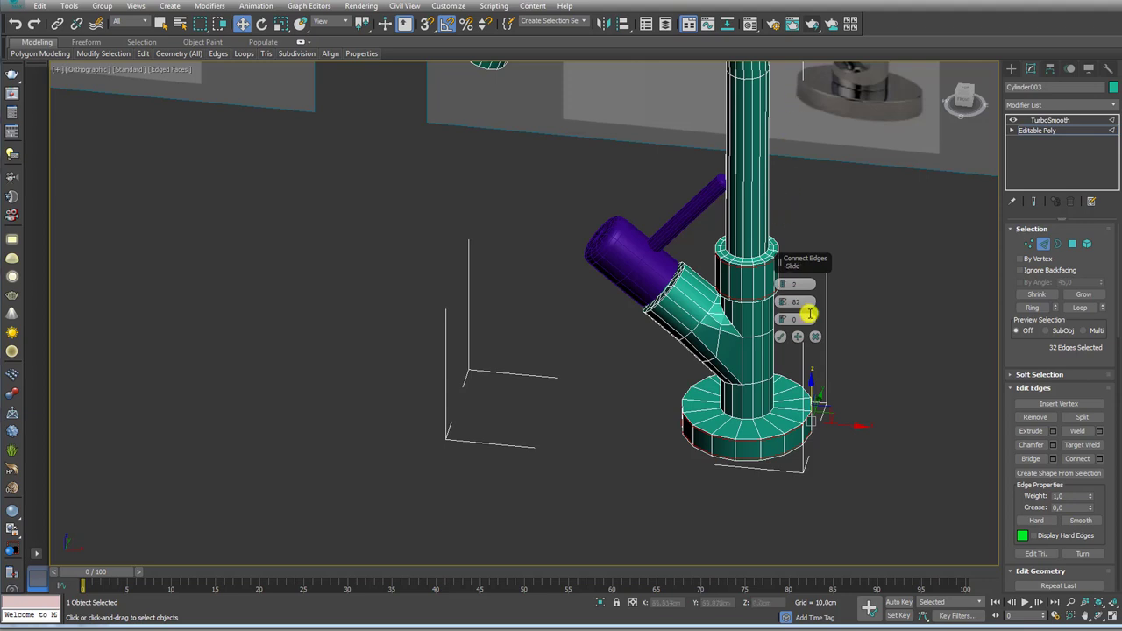
left_click(780, 338)
Step: Add pinched support loops around the ring where the pipe meets the base
left_click(751, 415)
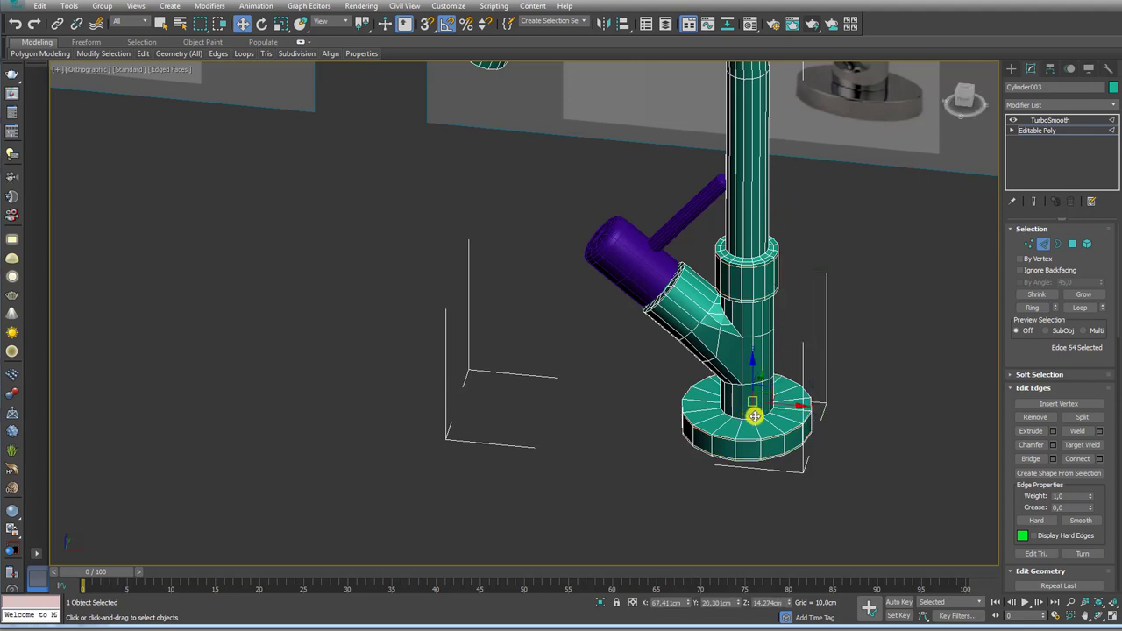
left_click(1032, 309)
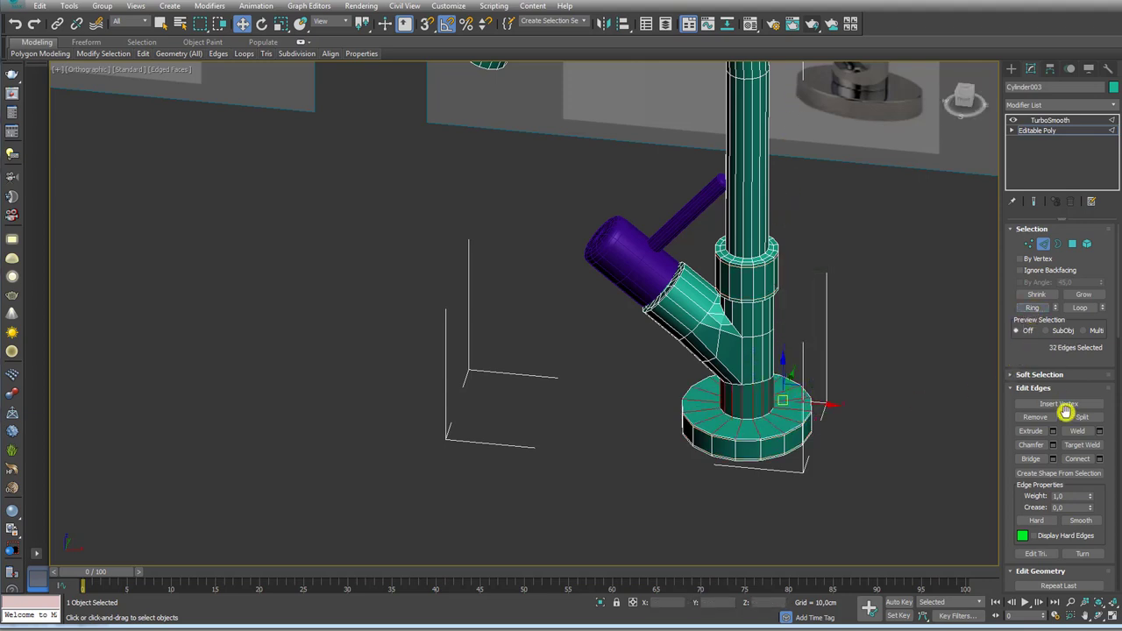
left_click(1096, 458)
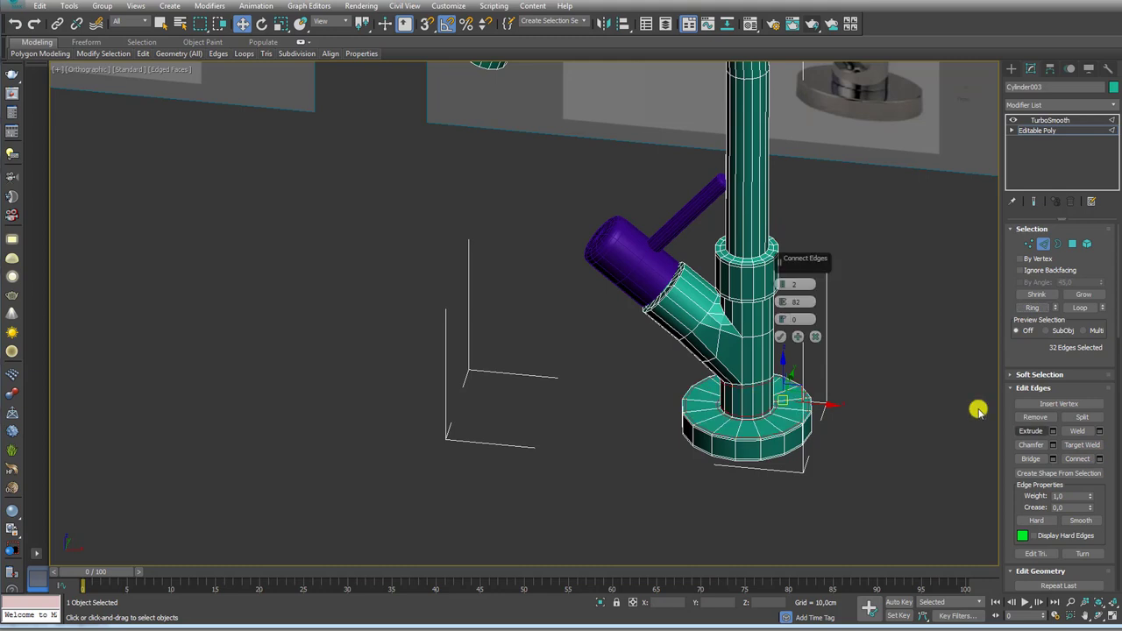
left_click(781, 337)
Step: Add 2-segment support loops pinched to 78 across the branch and upright pipe rings
left_click(688, 299)
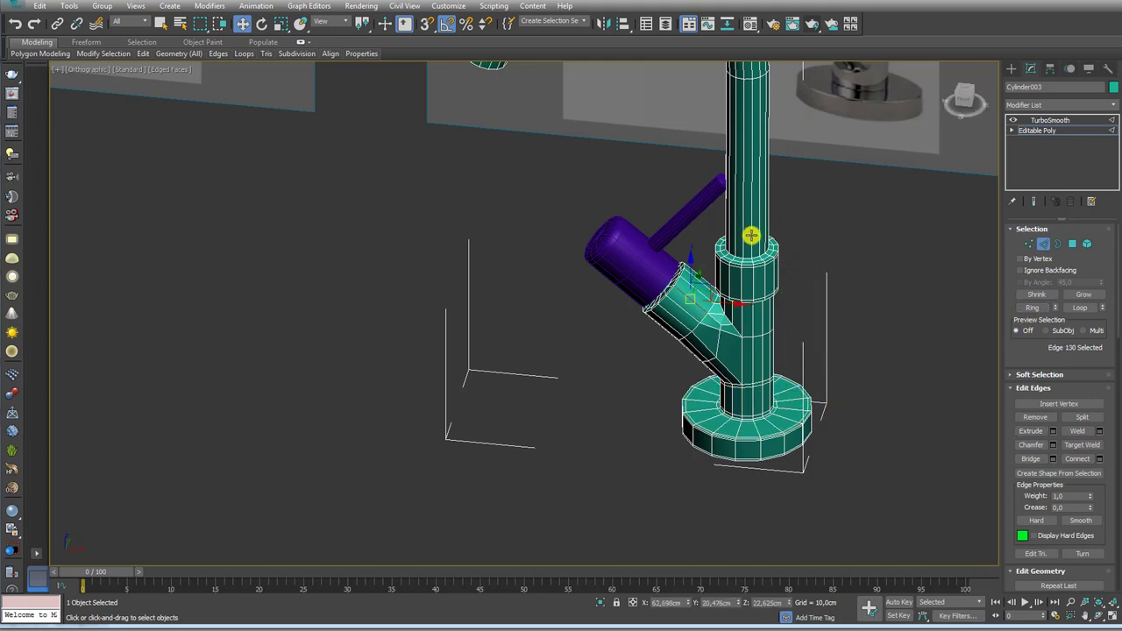
left_click(752, 232, "ctrl")
left_click(1037, 310)
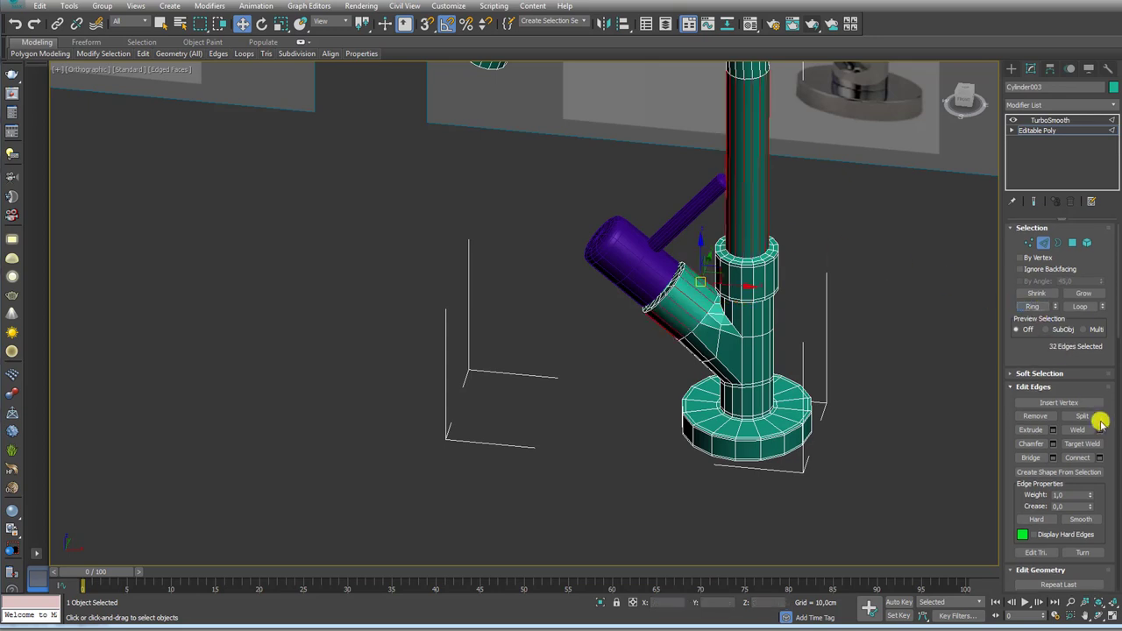
left_click(1099, 458)
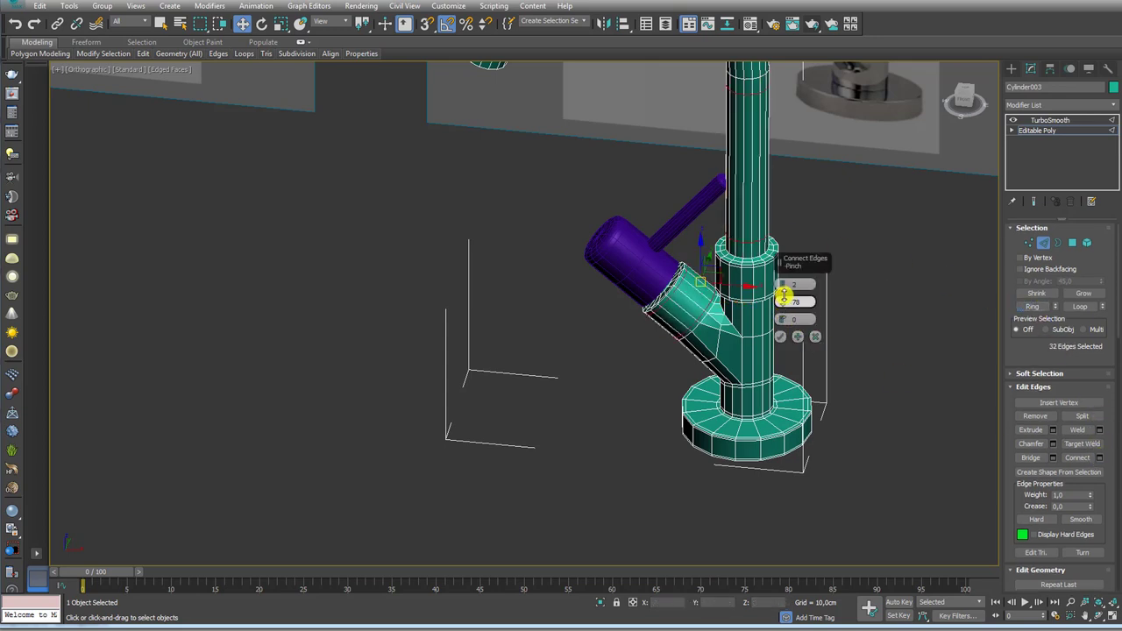
left_click(781, 336)
middle_click_drag(772, 292, 683, 310, "alt")
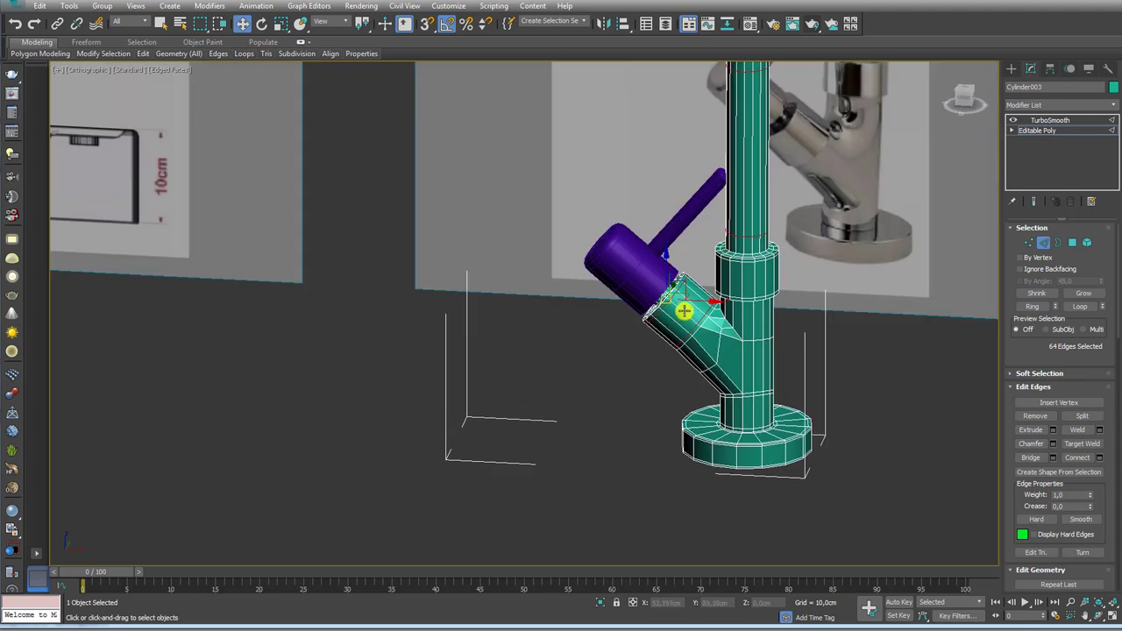
mouse_move(595, 269)
middle_mouse_down("alt")
mouse_move(783, 271)
mouse_move(794, 219)
middle_mouse_up("alt")
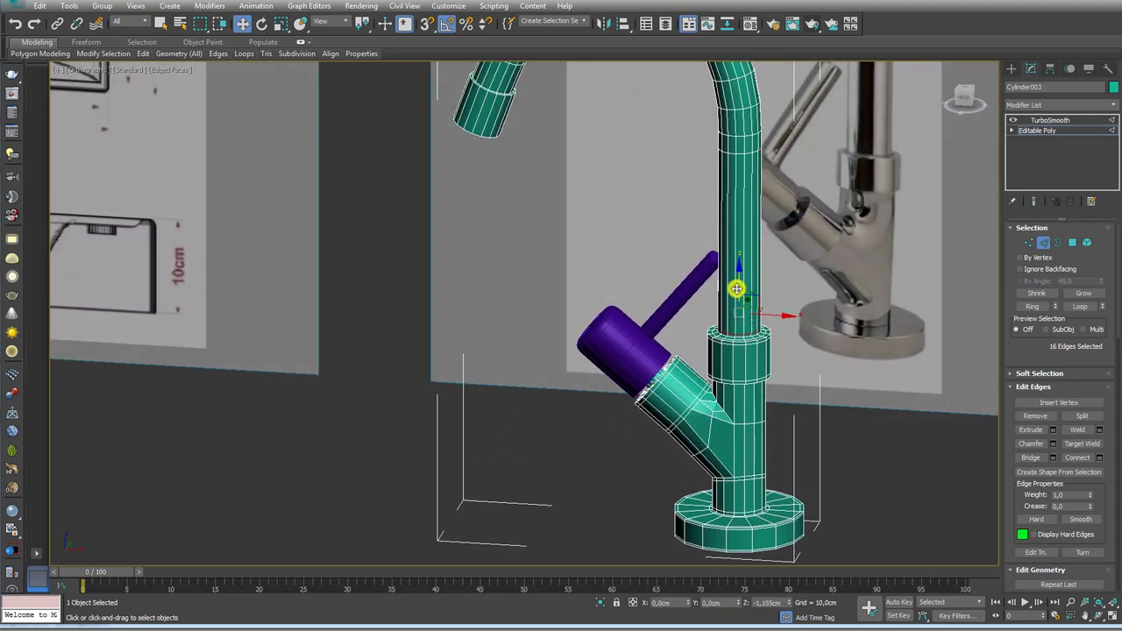
Step: Add two connecting edge loops around the edge ring at the spout end
middle_click_drag(739, 288, 643, 318, "alt")
scroll(594, 243, "up", 6)
left_click(588, 240)
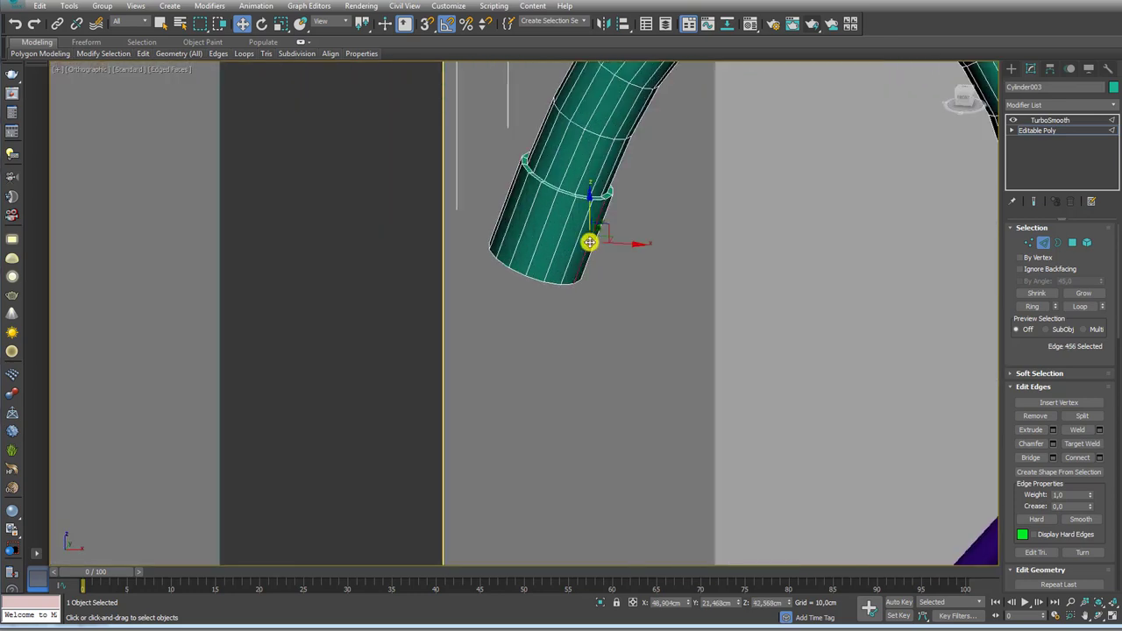
left_click(1032, 307)
left_click(1099, 457)
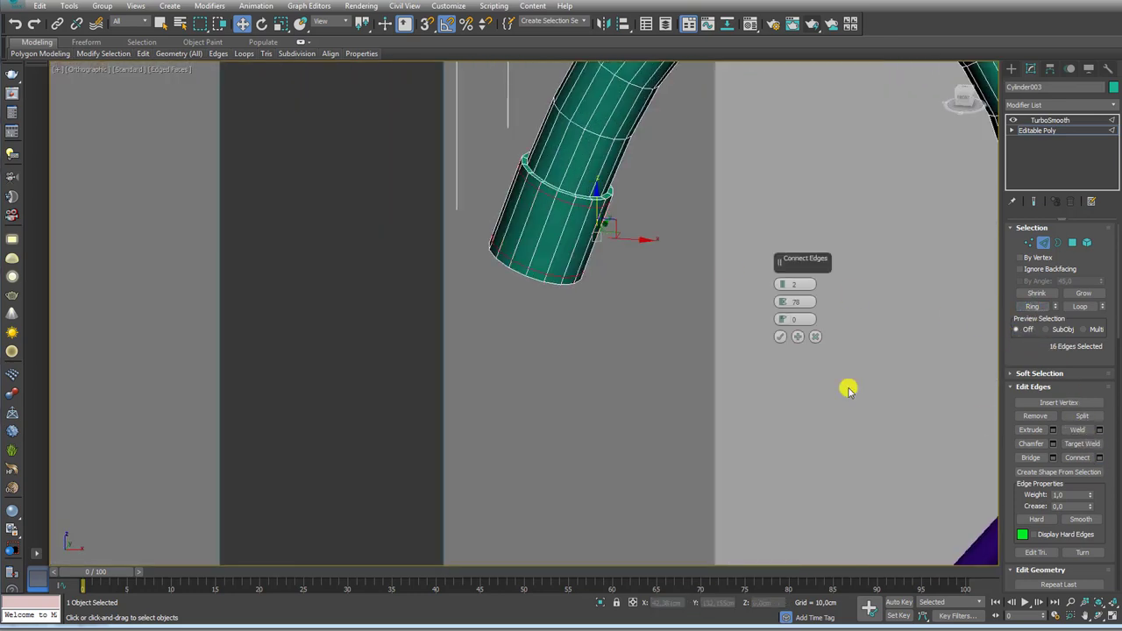
left_click(780, 337)
Step: Add a single edge loop around the spout just above its groove
left_click(582, 179)
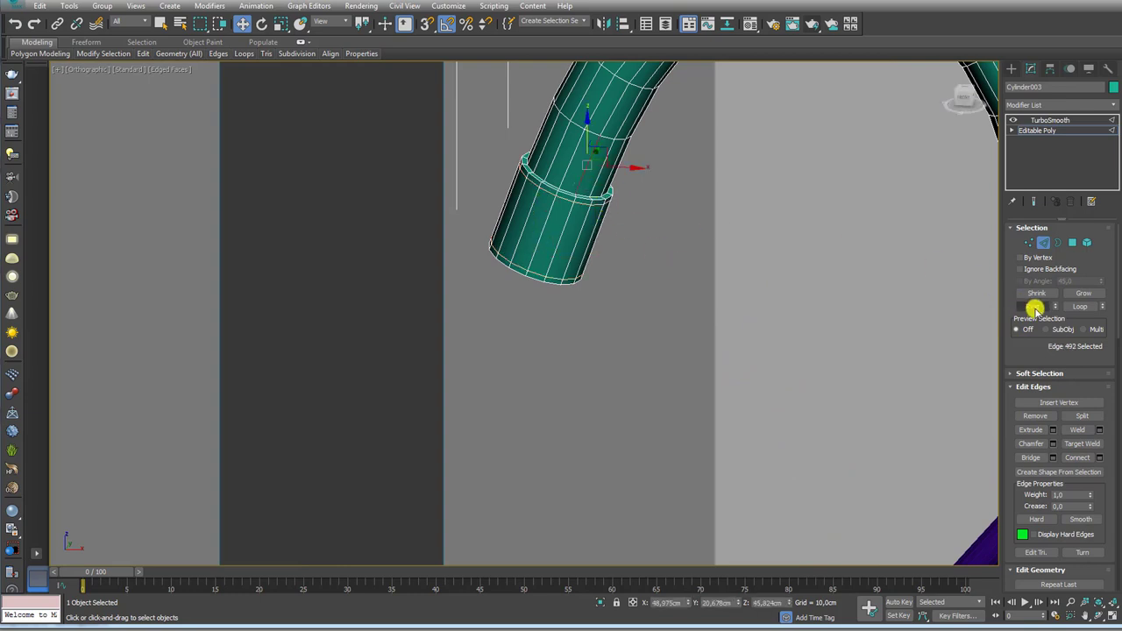
left_click(1034, 307)
left_click(1100, 458)
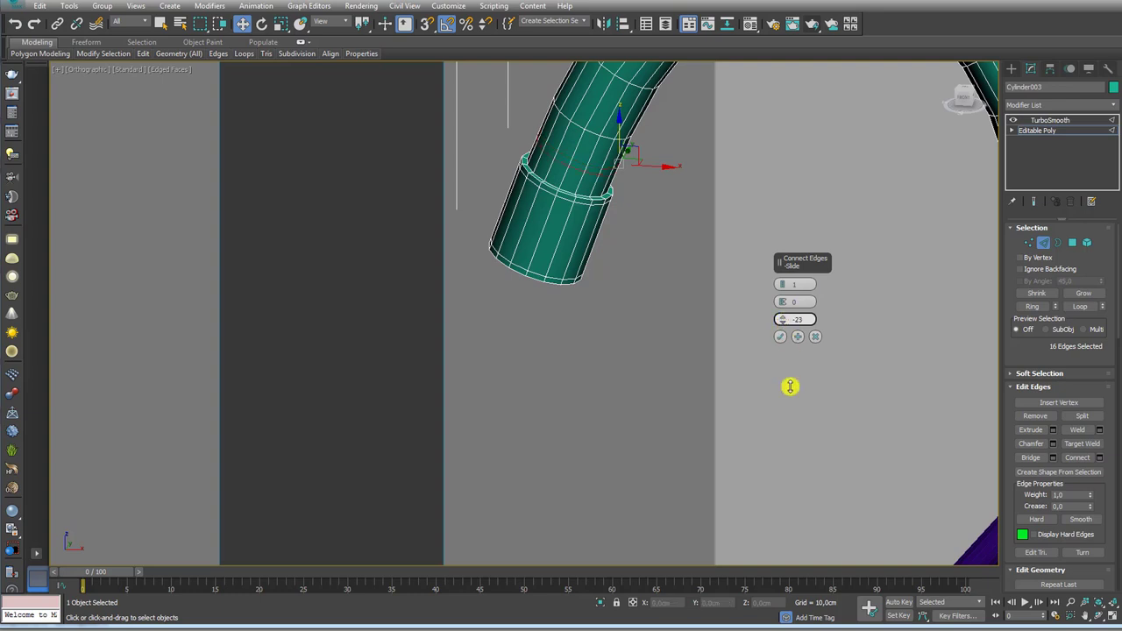
left_click(781, 337)
Step: Check the TurboSmoothed spout without wireframe, then return to Editable Poly edge editing
left_click(1043, 121)
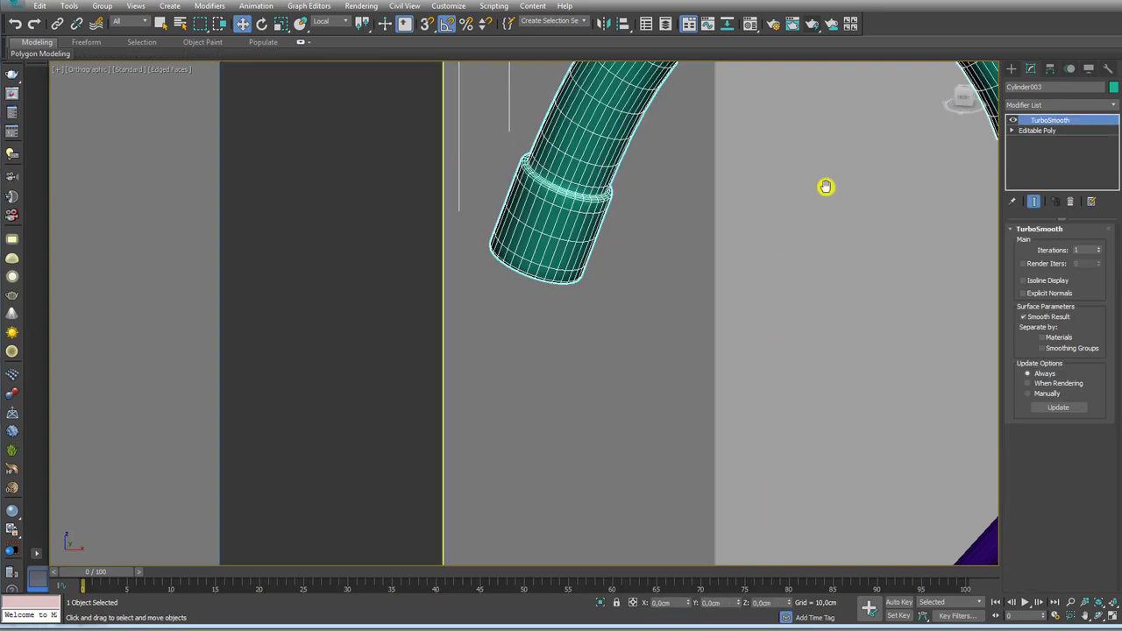
scroll(703, 142, "down", 5)
key("F4")
middle_click_drag(689, 287, 754, 313, "alt")
scroll(741, 276, "up", 2)
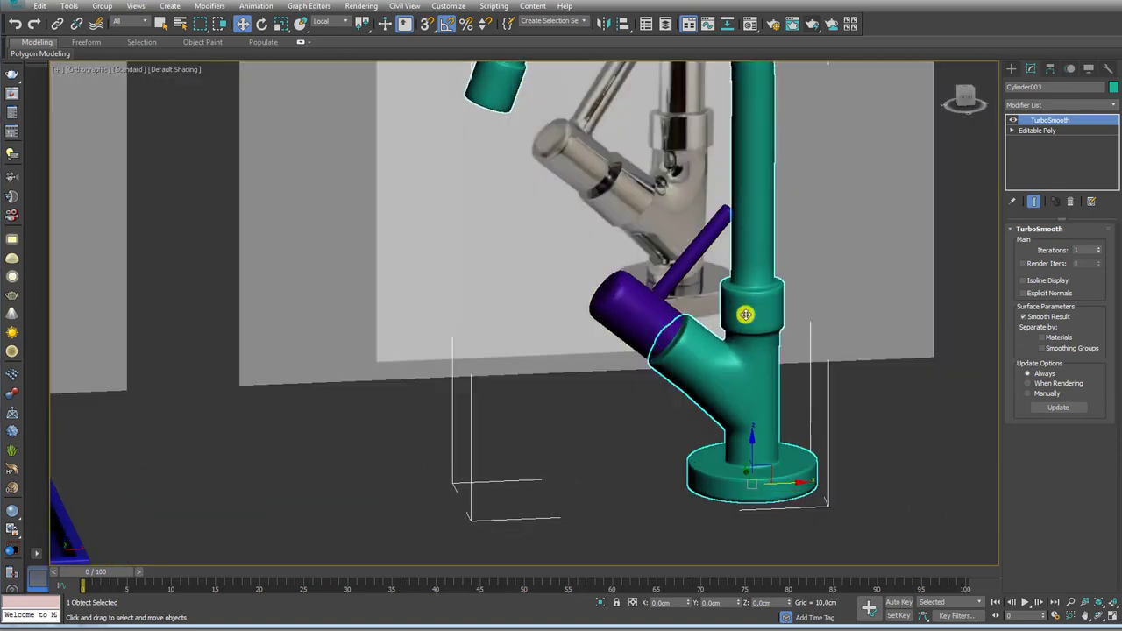
scroll(746, 311, "up", 3)
scroll(752, 281, "up", 2)
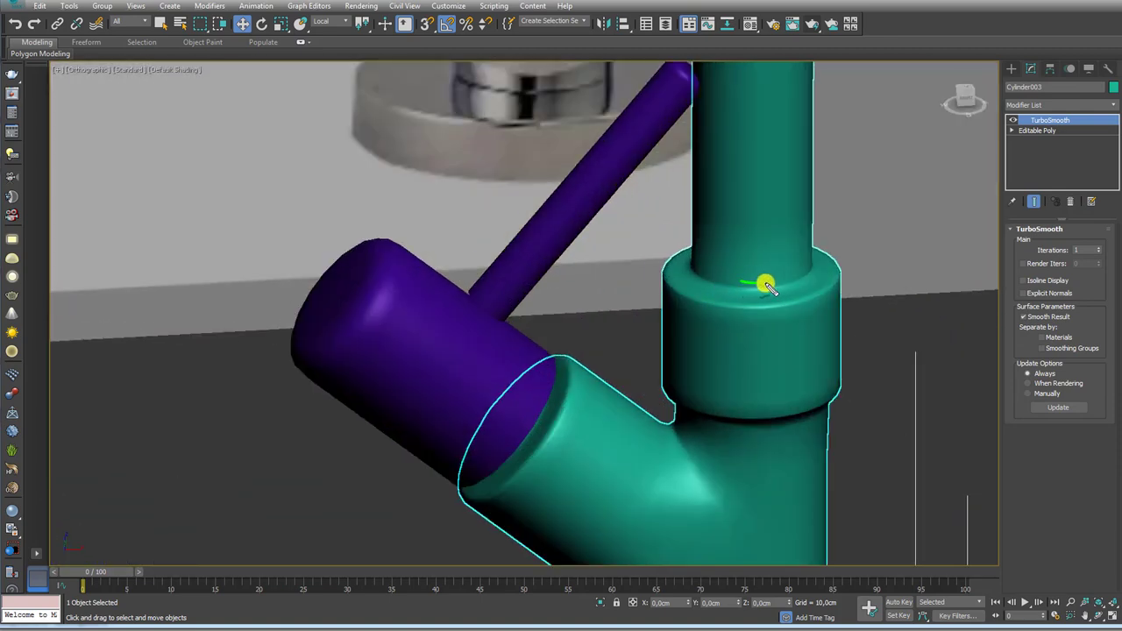
left_click(1039, 130)
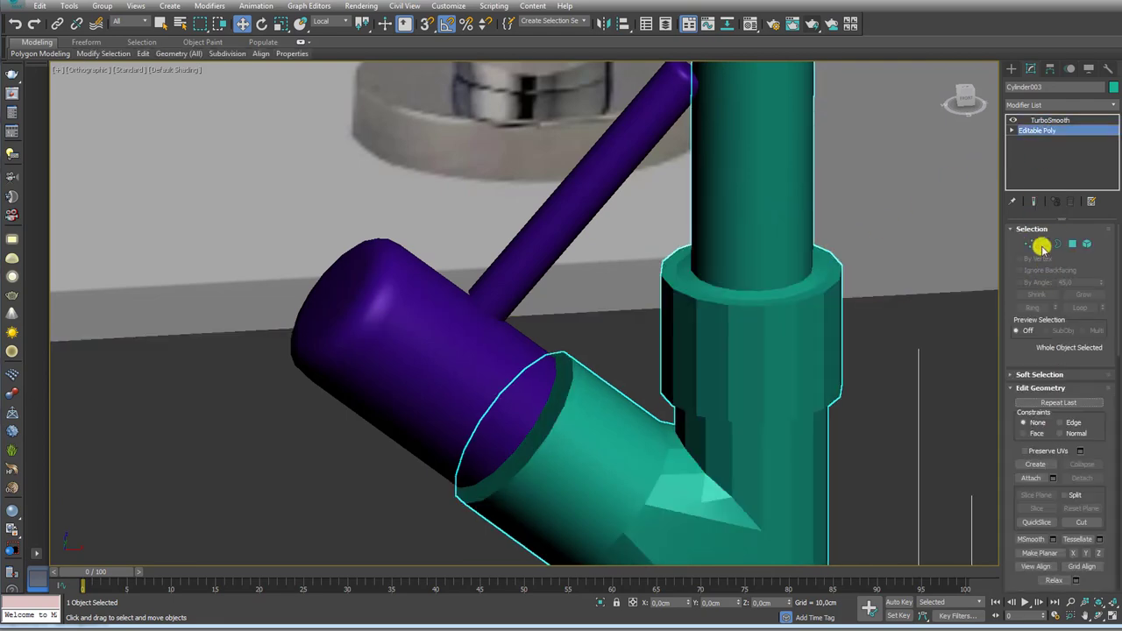
left_click(1043, 244)
Step: Connect the collar-top edge ring with one new loop slid to -90
key("F4")
scroll(763, 315, "up", 2)
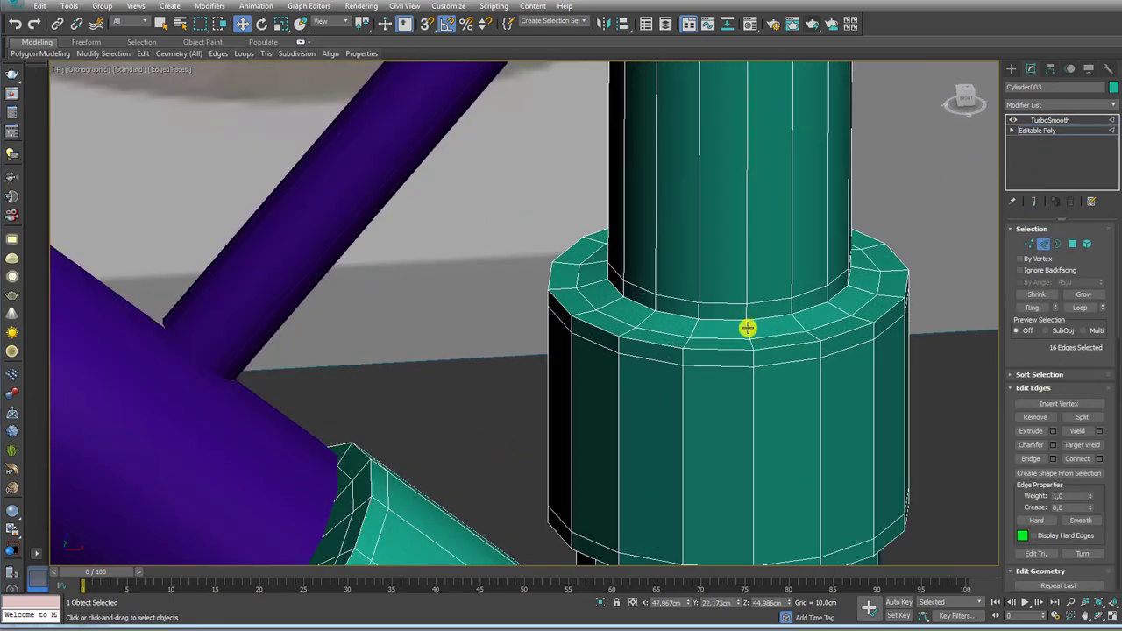
scroll(781, 314, "up", 2)
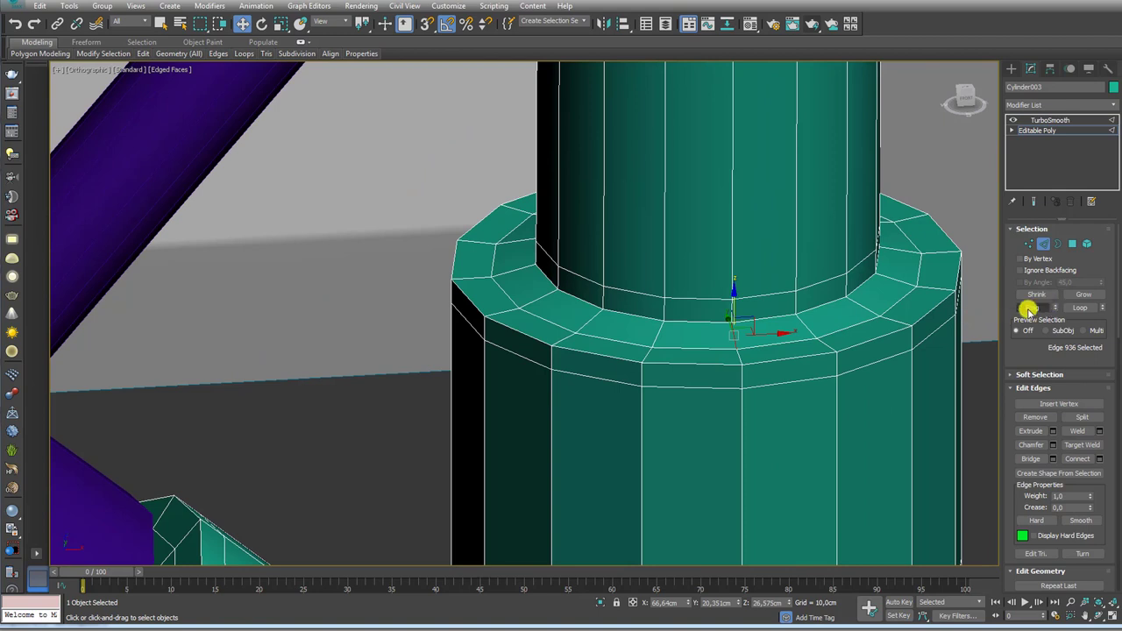
left_click(1028, 309)
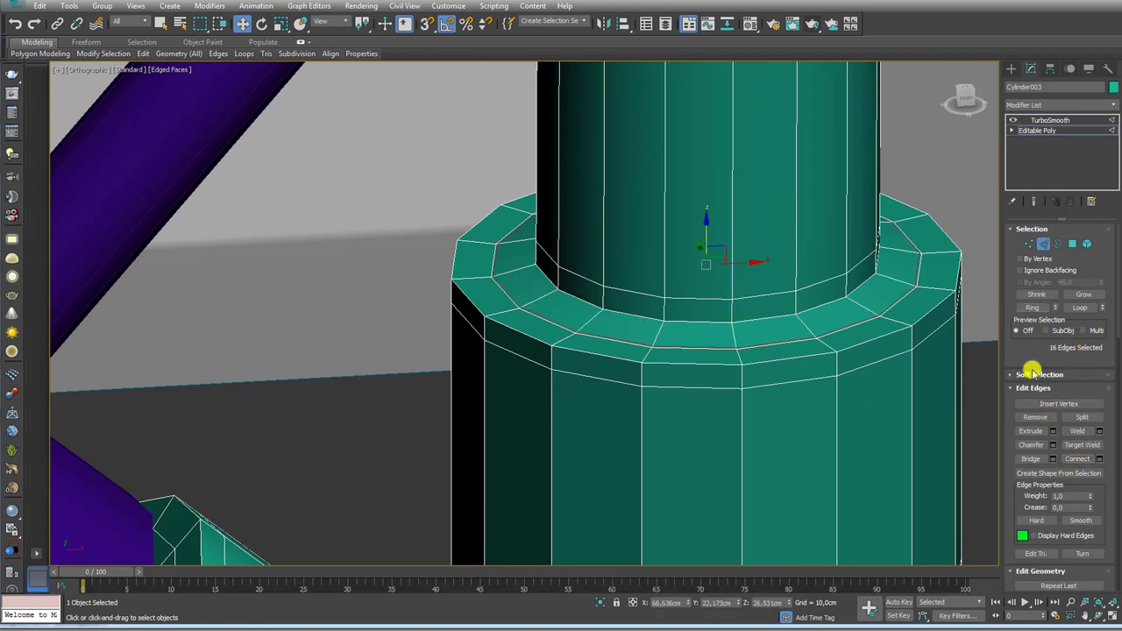
left_click(1100, 458)
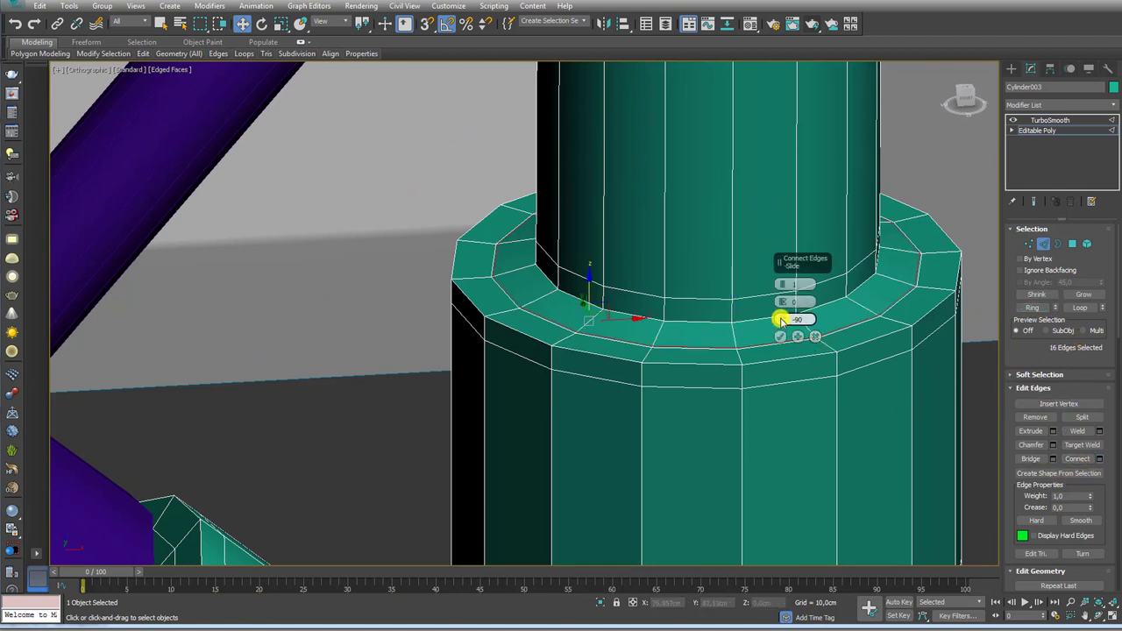
left_click_drag(782, 338, 784, 293)
Step: Extrude the 16-polygon collar-top ring as a group and push it down into a groove
left_click(780, 338)
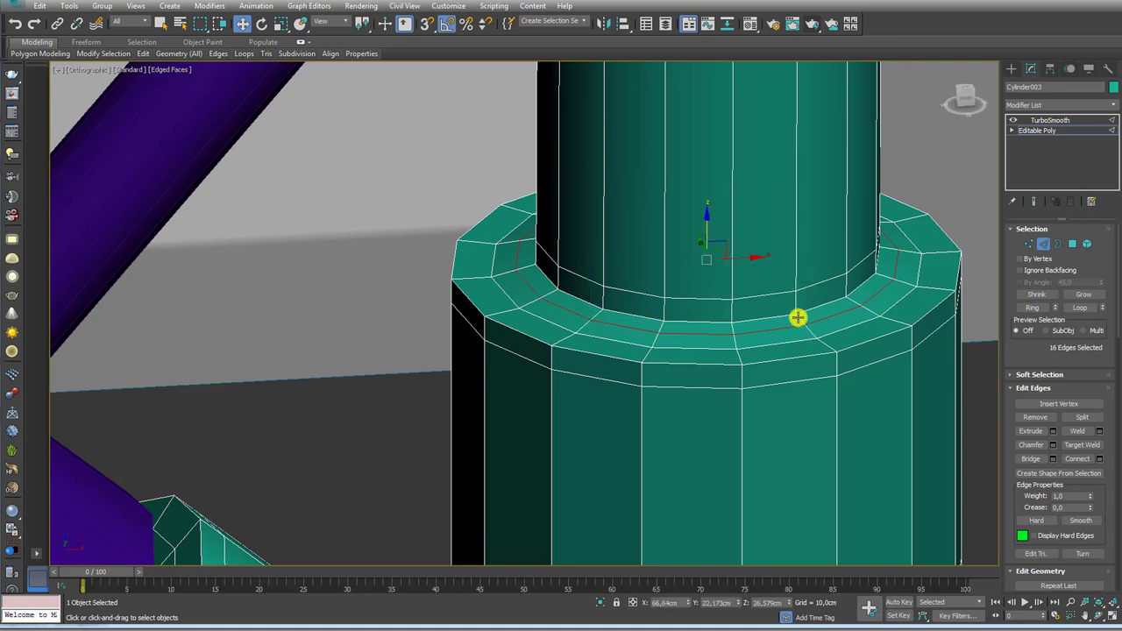
left_click(797, 317)
left_click(1035, 309)
left_click(1072, 244, "ctrl")
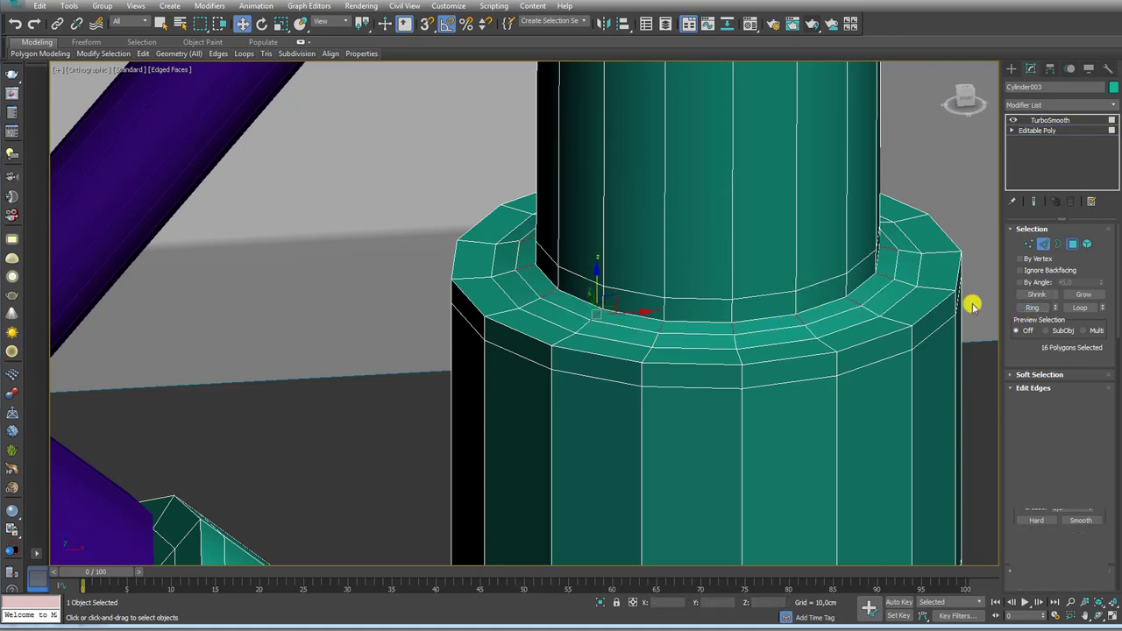
middle_click_drag(972, 306, 728, 320, "alt")
left_click(1032, 417)
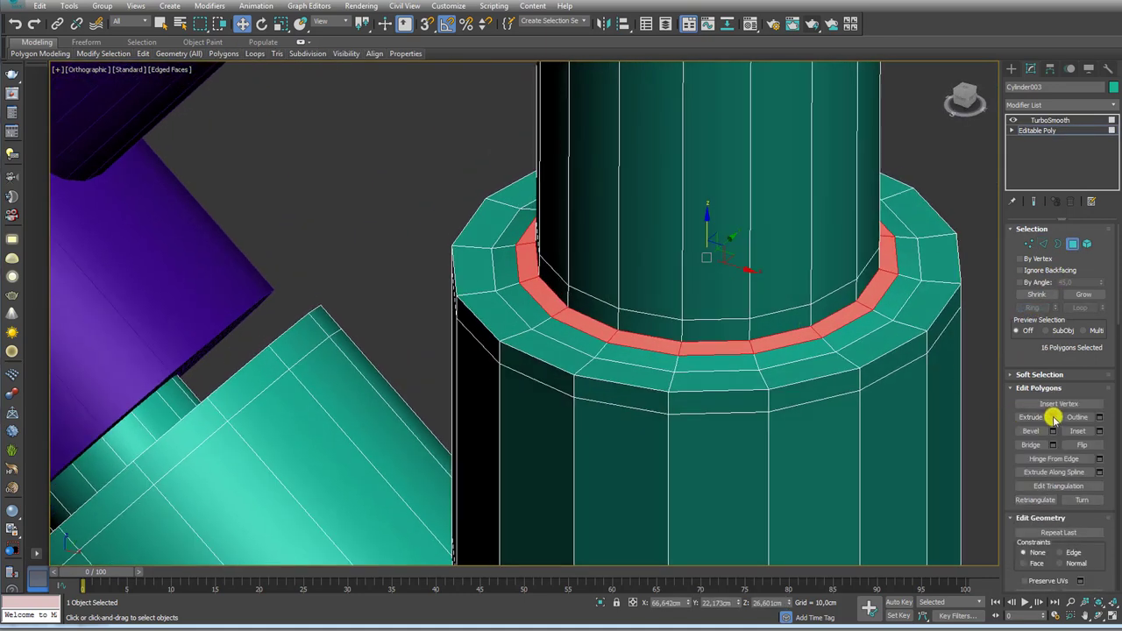
left_click(1053, 417)
left_click(787, 286)
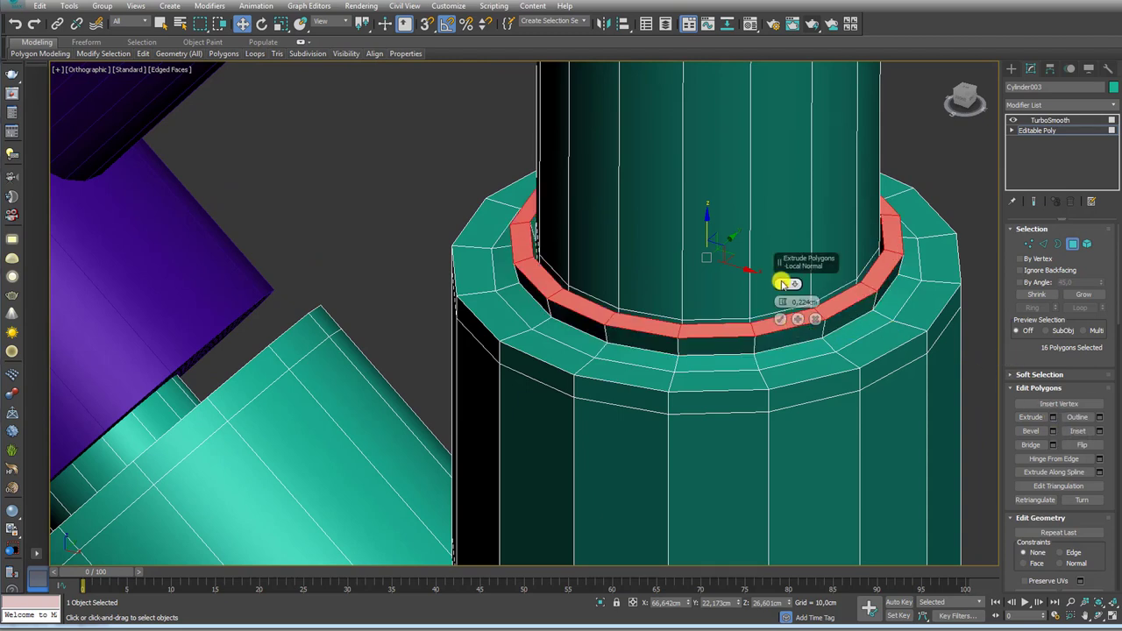
left_click(787, 286)
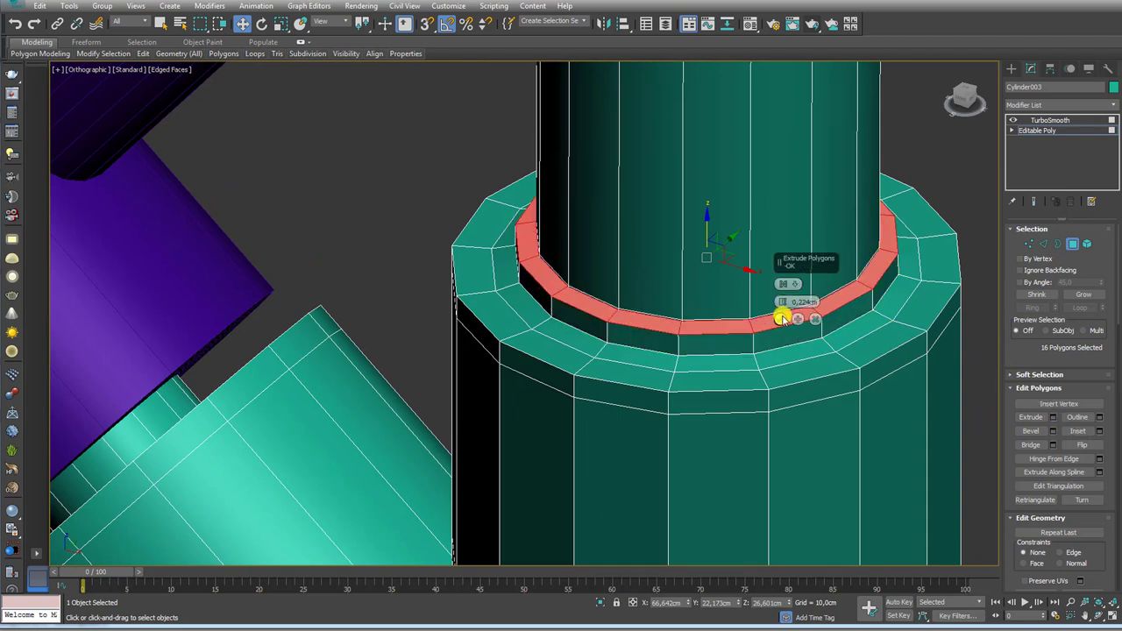
left_click(781, 319)
mouse_move(707, 201)
left_mouse_down()
mouse_move(704, 246)
mouse_move(795, 255)
left_mouse_up()
Step: Add support edges pinched to 73 across the groove's vertical walls
left_click(1042, 244)
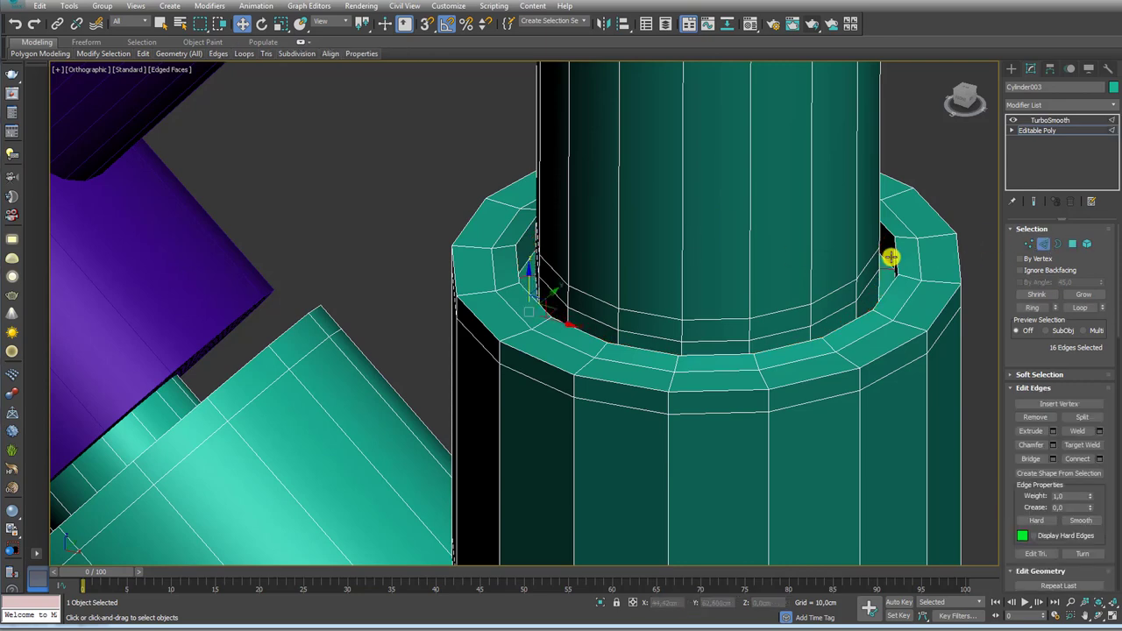
scroll(890, 256, "up", 5)
left_click(899, 260)
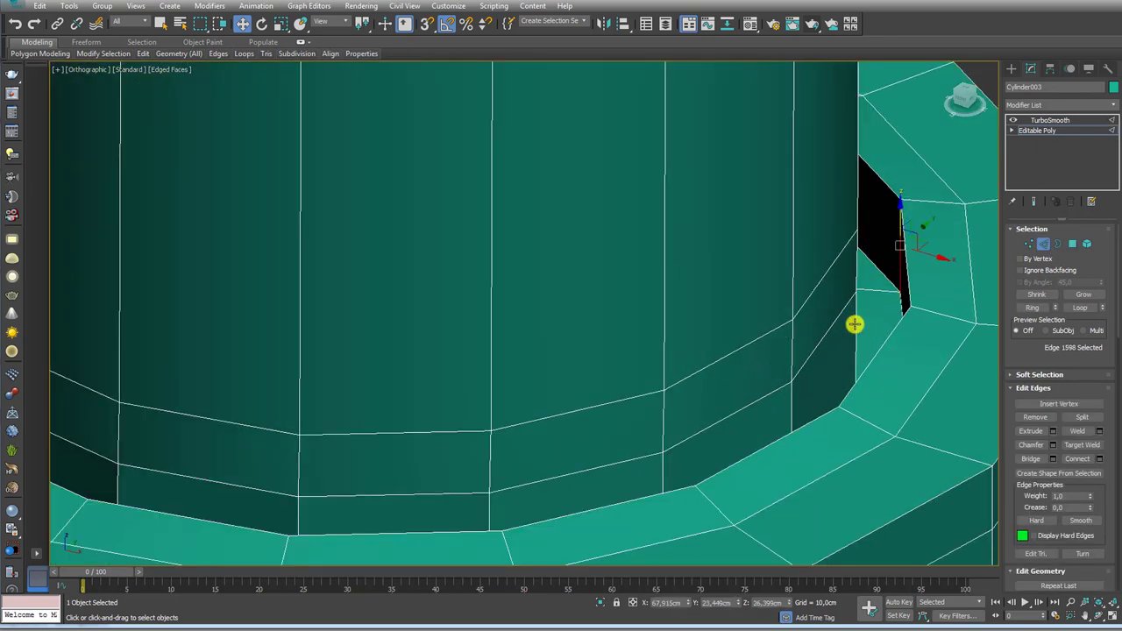
left_click(855, 324, "ctrl")
left_click(1031, 308)
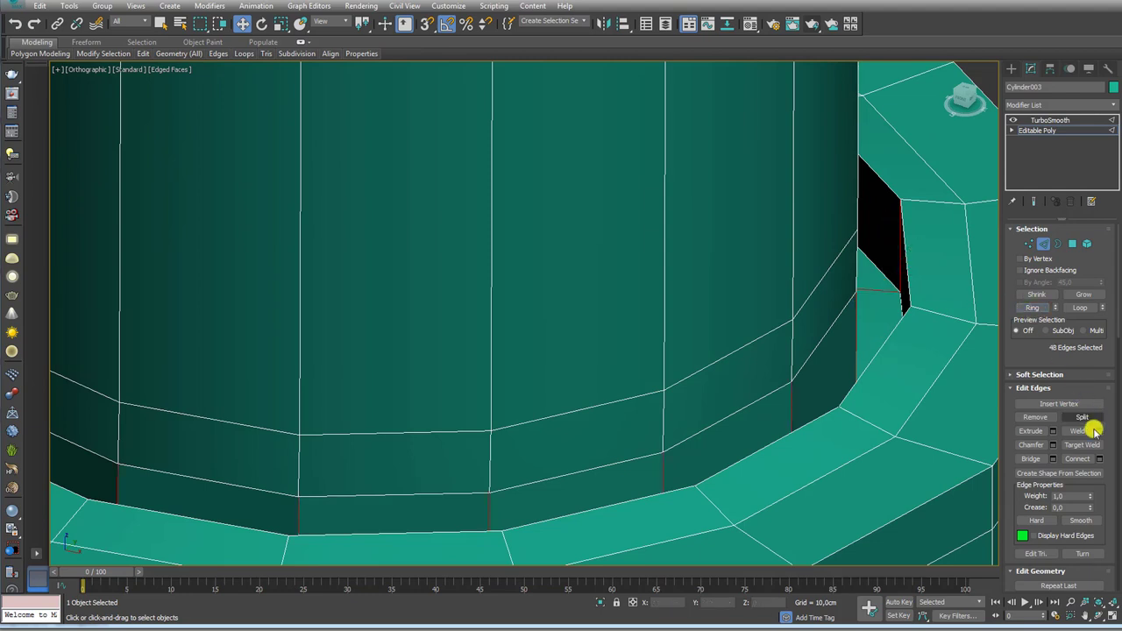
left_click(1095, 459)
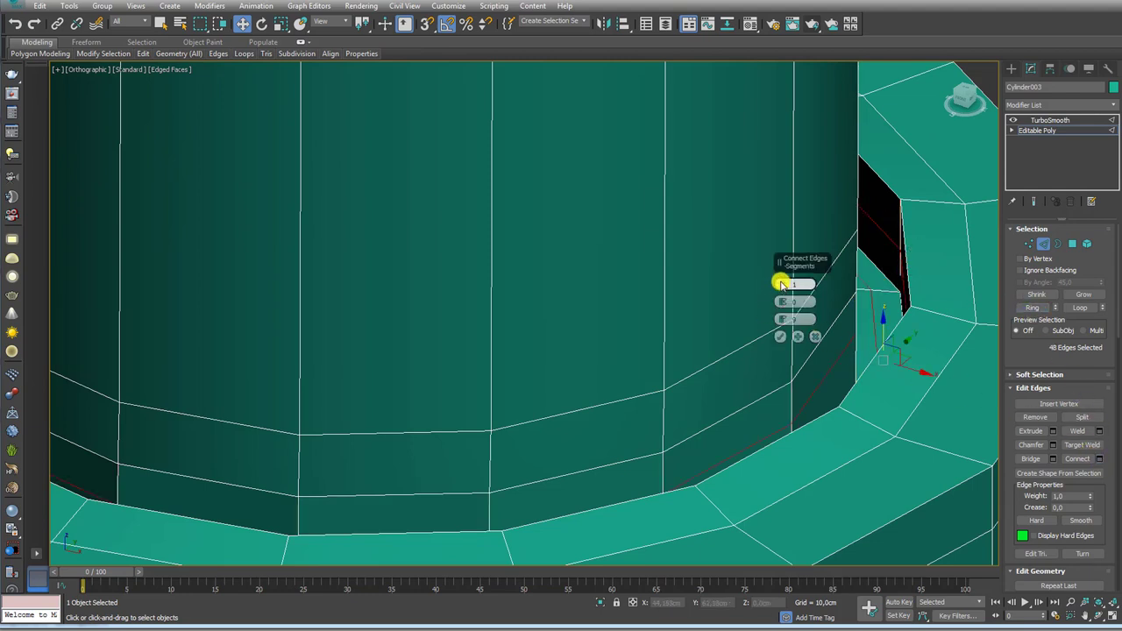
left_click_drag(783, 304, 784, 258)
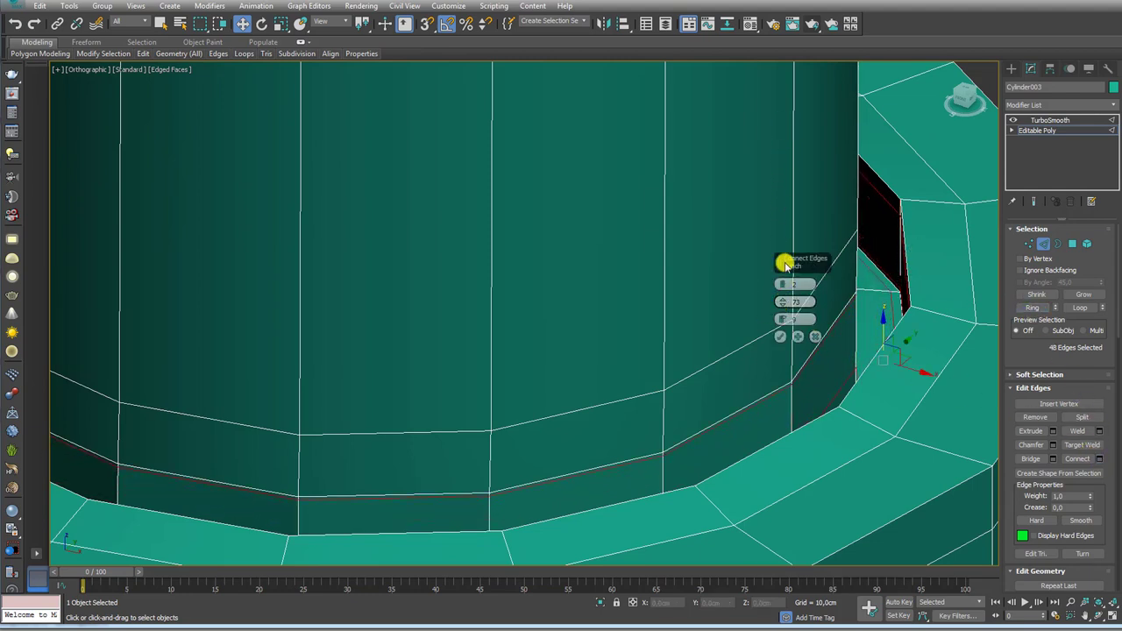
left_click(780, 337)
Step: Inspect the smoothed collar groove without wireframe against the reference photo, then return to Editable Poly
left_click(1034, 120)
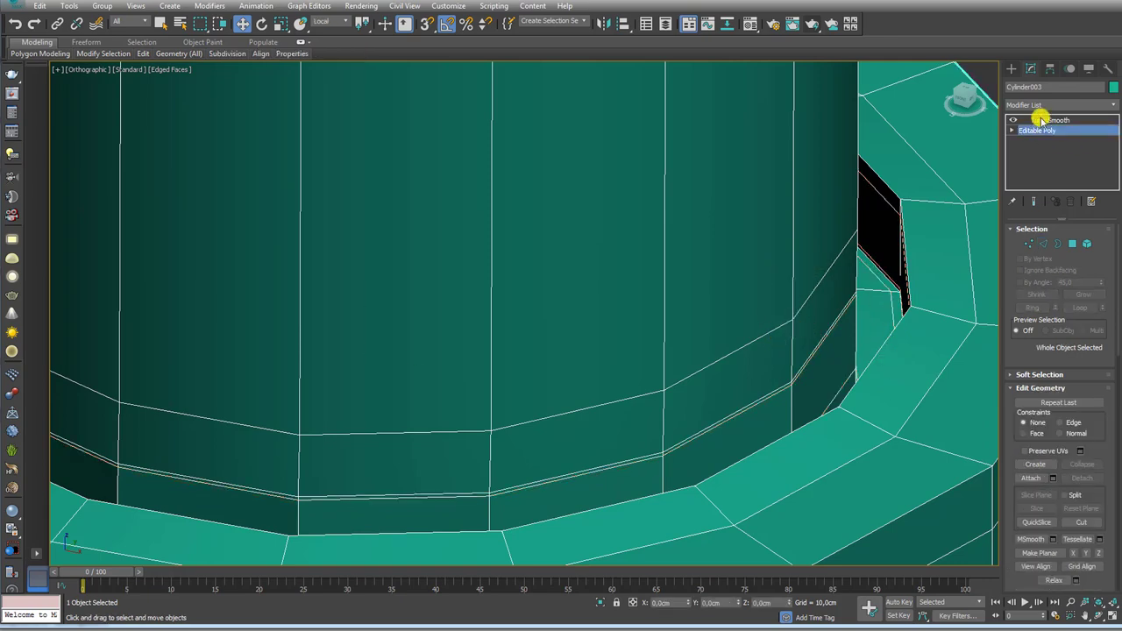
scroll(762, 295, "down", 5)
scroll(779, 331, "down", 3)
scroll(779, 331, "down", 3)
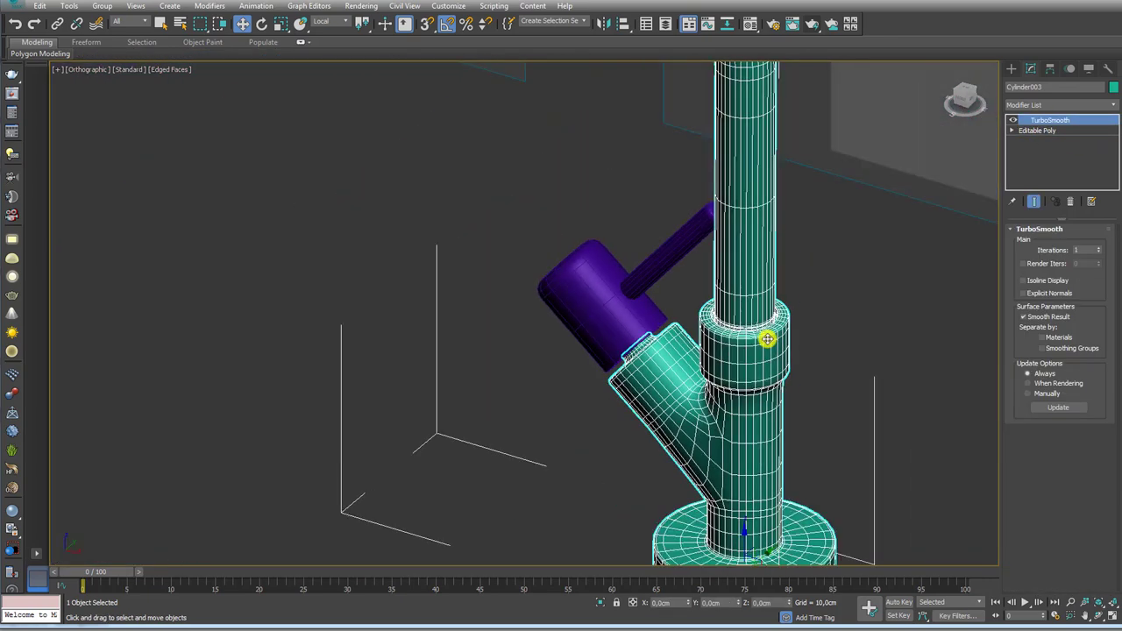
key("F4")
scroll(778, 333, "down", 2)
scroll(780, 351, "down", 2)
scroll(779, 353, "up", 2)
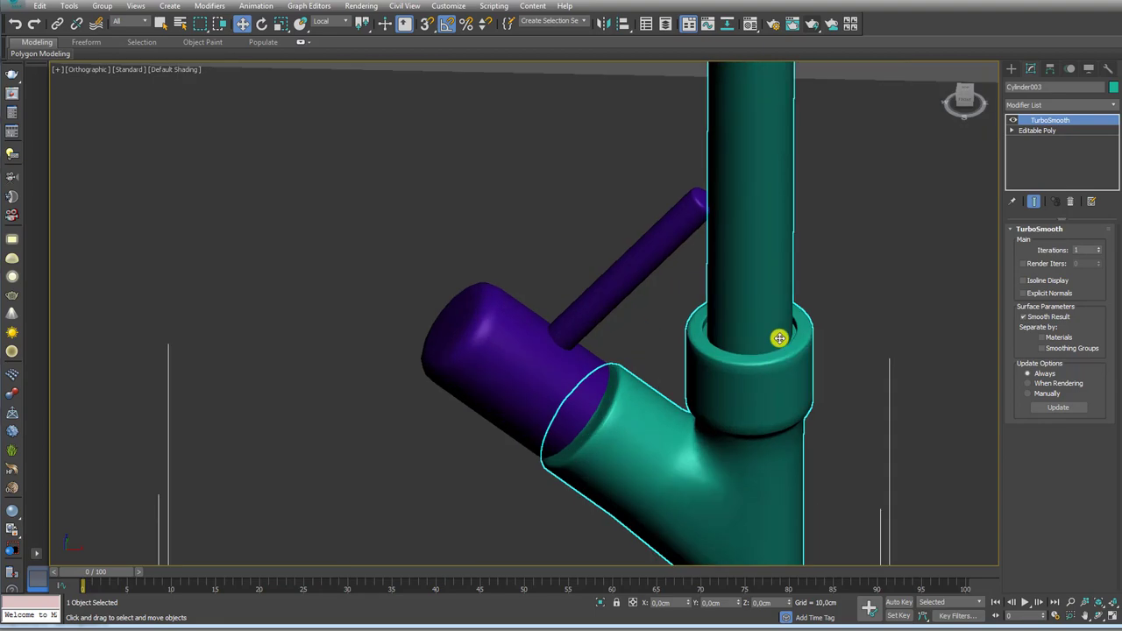
scroll(774, 358, "down", 2)
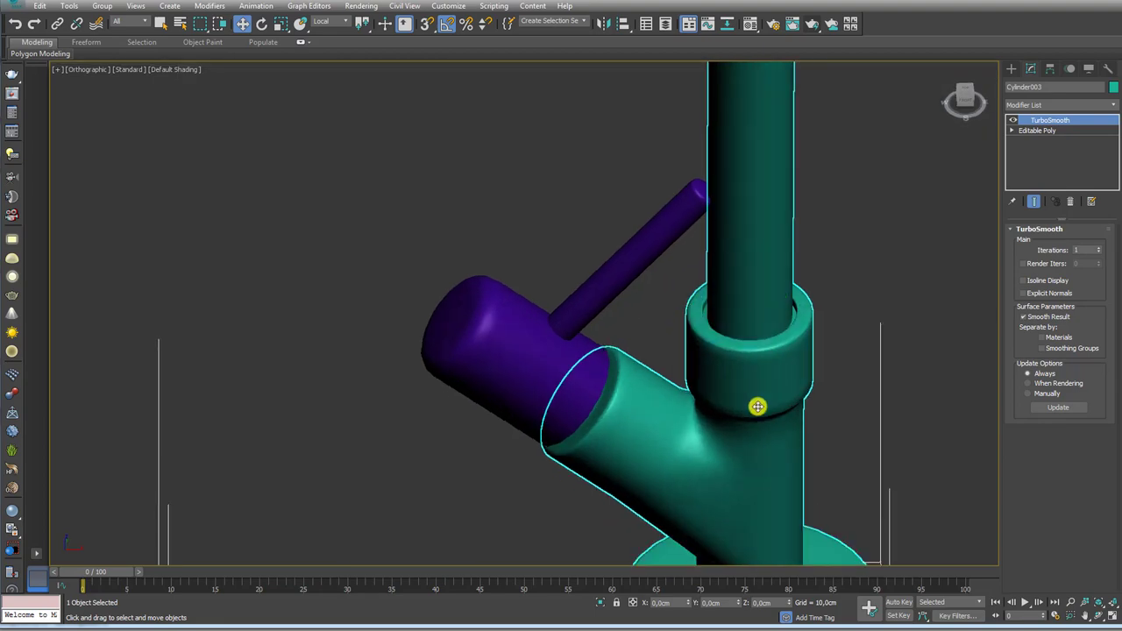
scroll(757, 406, "down", 2)
scroll(745, 343, "down", 1)
mouse_move(722, 388)
middle_mouse_down()
mouse_move(739, 372)
mouse_move(707, 325)
middle_mouse_up()
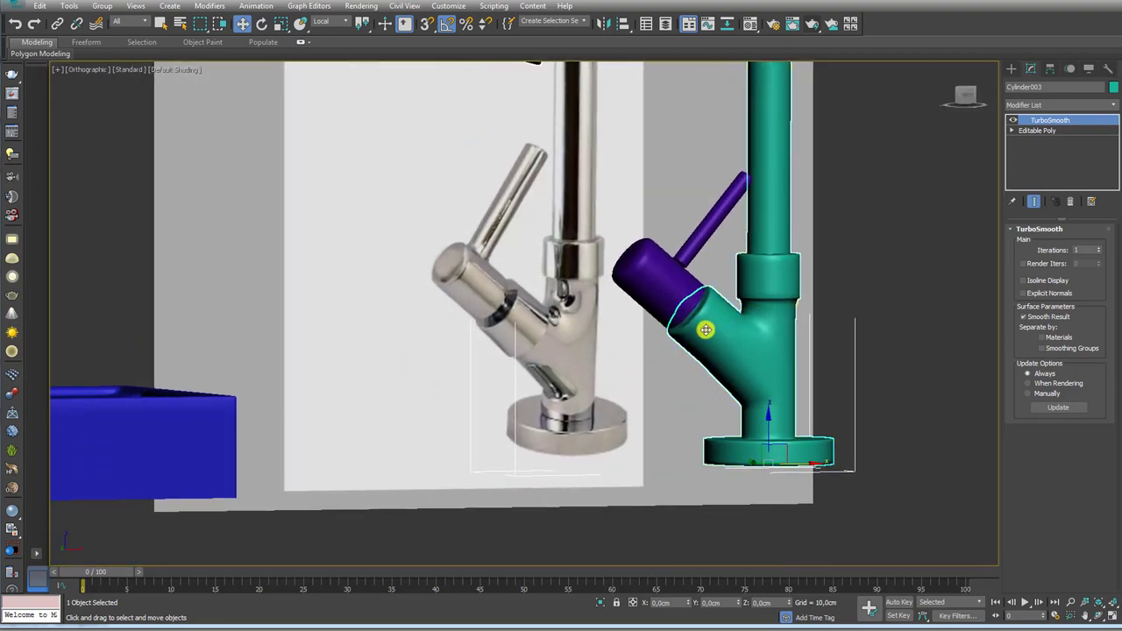
scroll(709, 331, "up", 3)
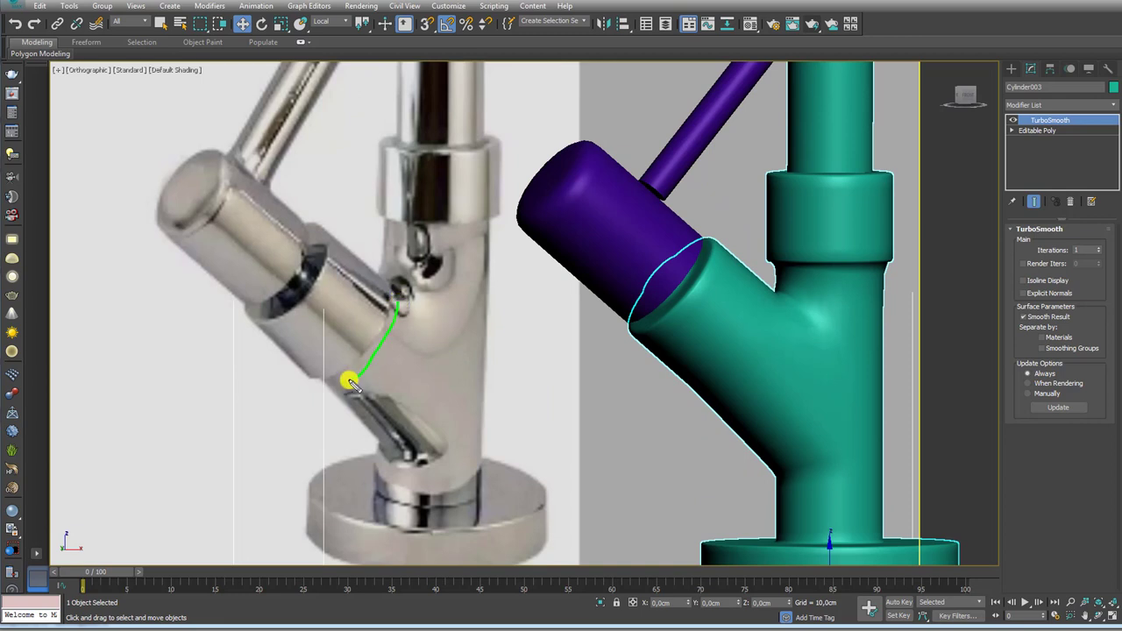
left_click(1037, 131)
Step: Select the 32-polygon band near the angled pipe's end by converting an edge ring
left_click(1050, 120)
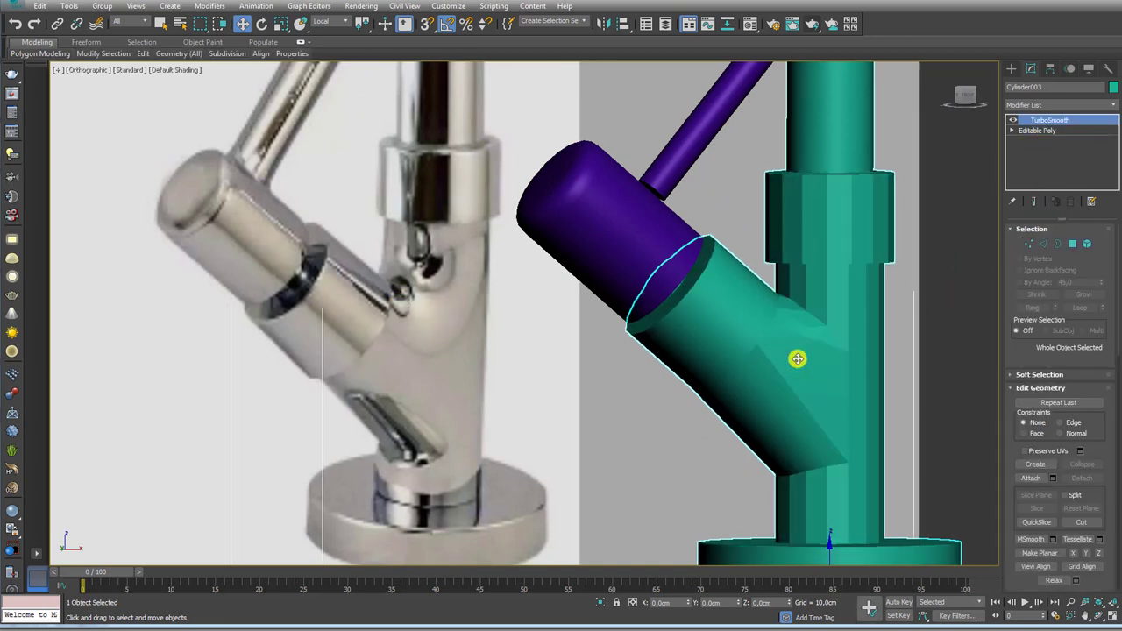
left_click(1035, 132)
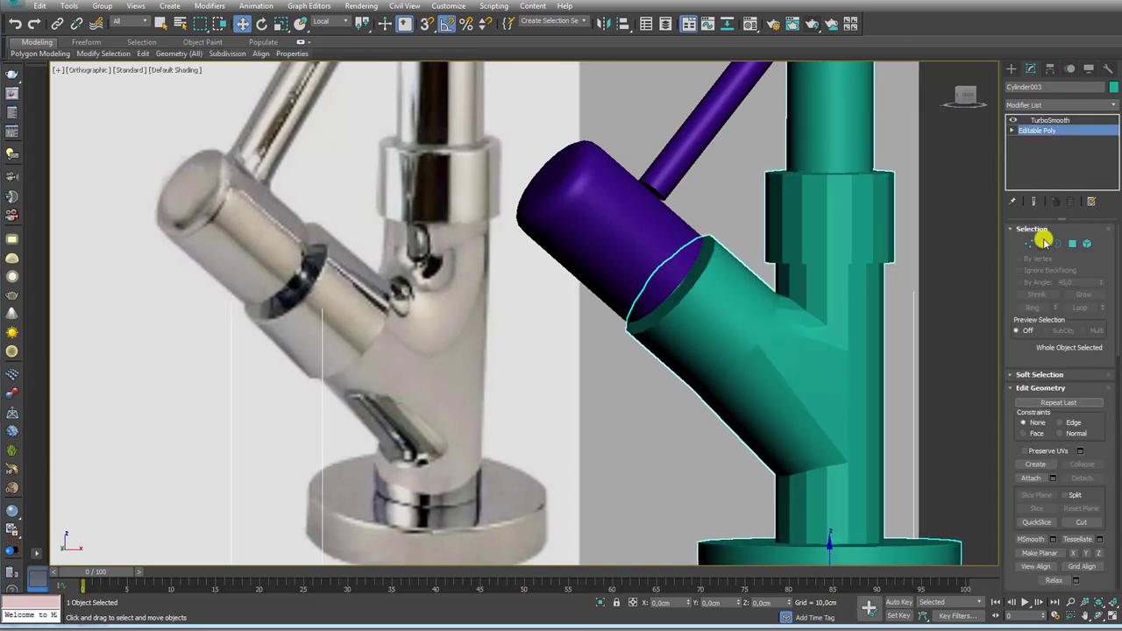
left_click(1043, 244)
scroll(762, 325, "up", 3)
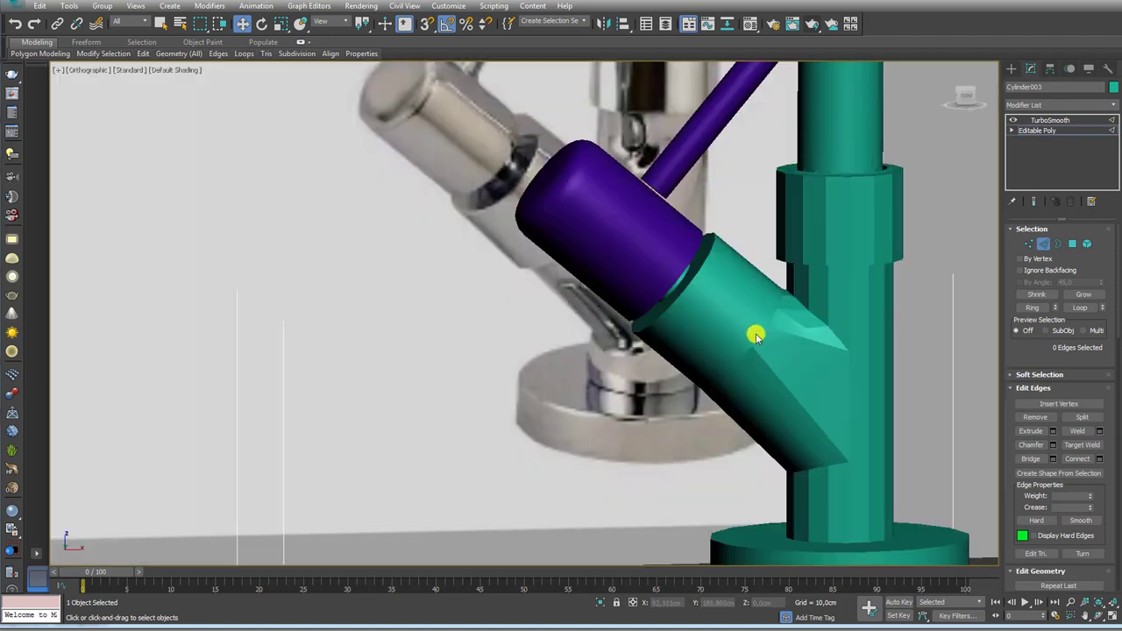
left_click(742, 312)
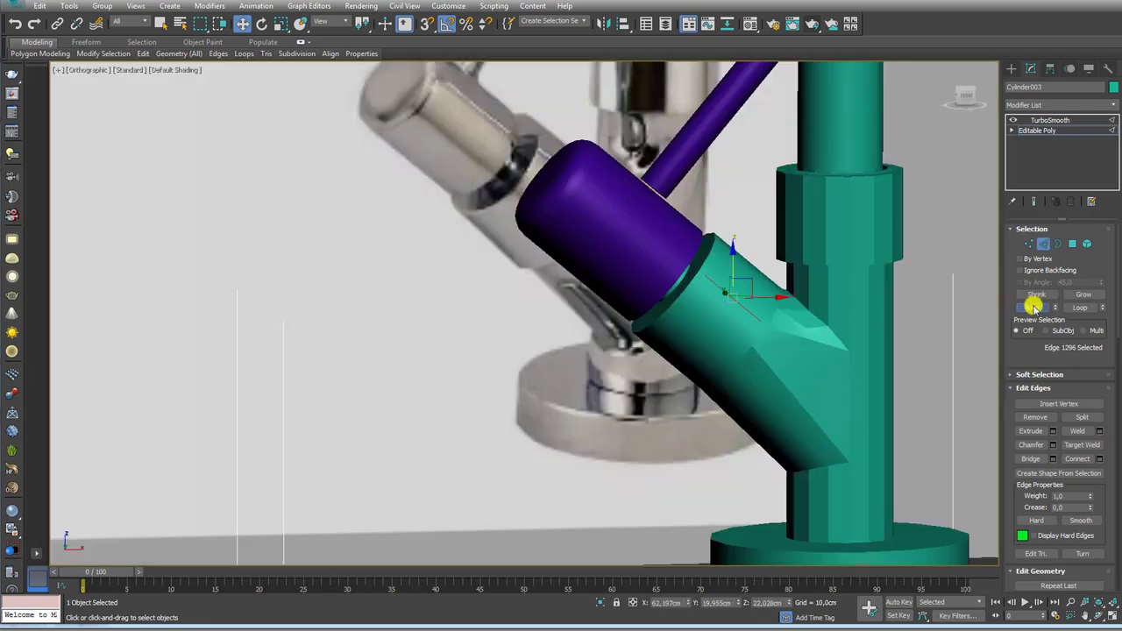
left_click(1034, 307)
left_click(1074, 245, "ctrl")
key("F4")
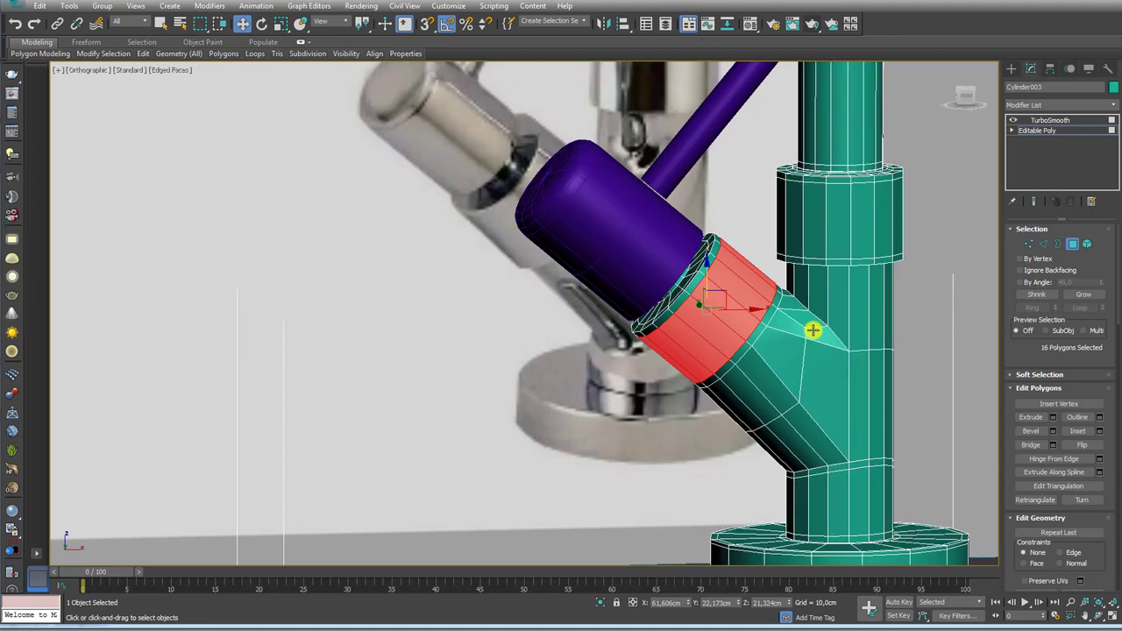
scroll(742, 318, "up", 2)
scroll(671, 244, "up", 2)
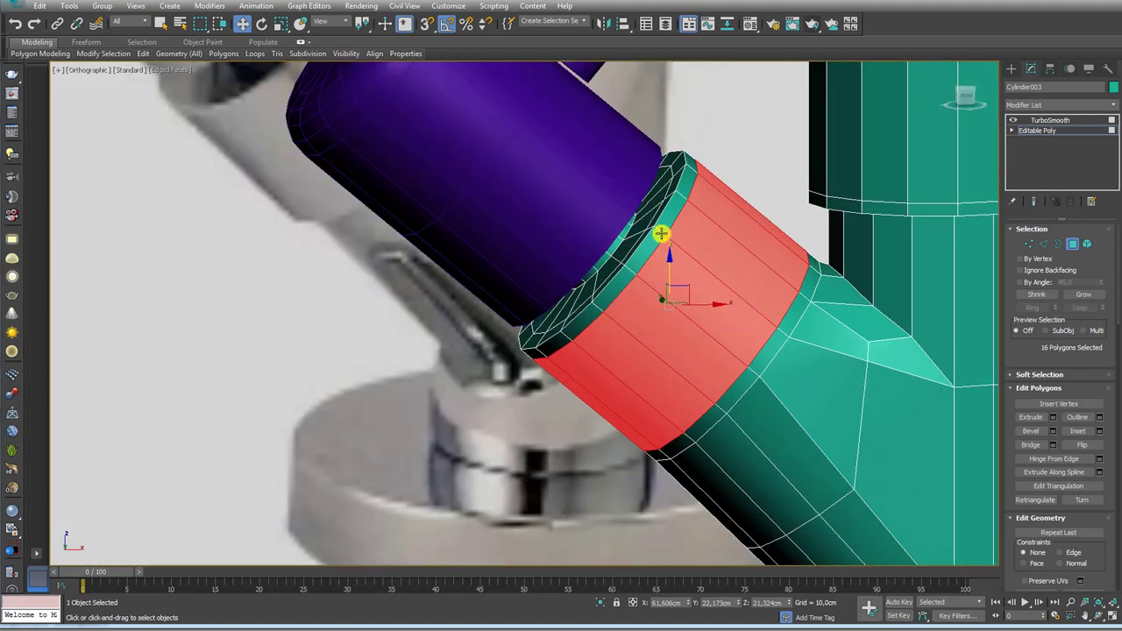
left_click(1043, 243)
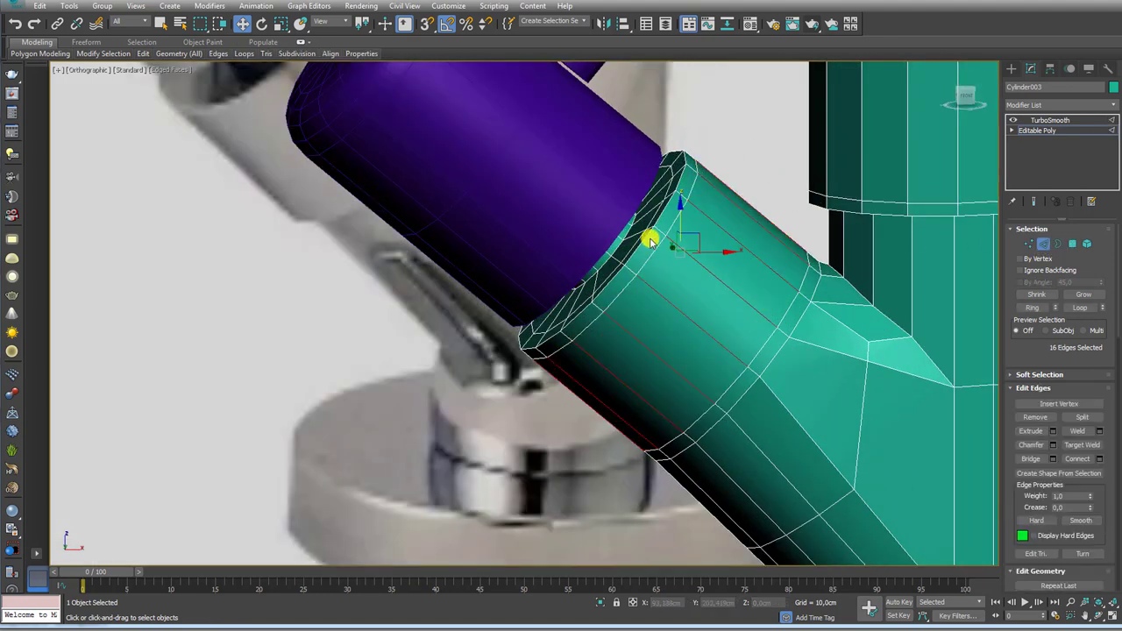
left_click(1071, 244, "ctrl")
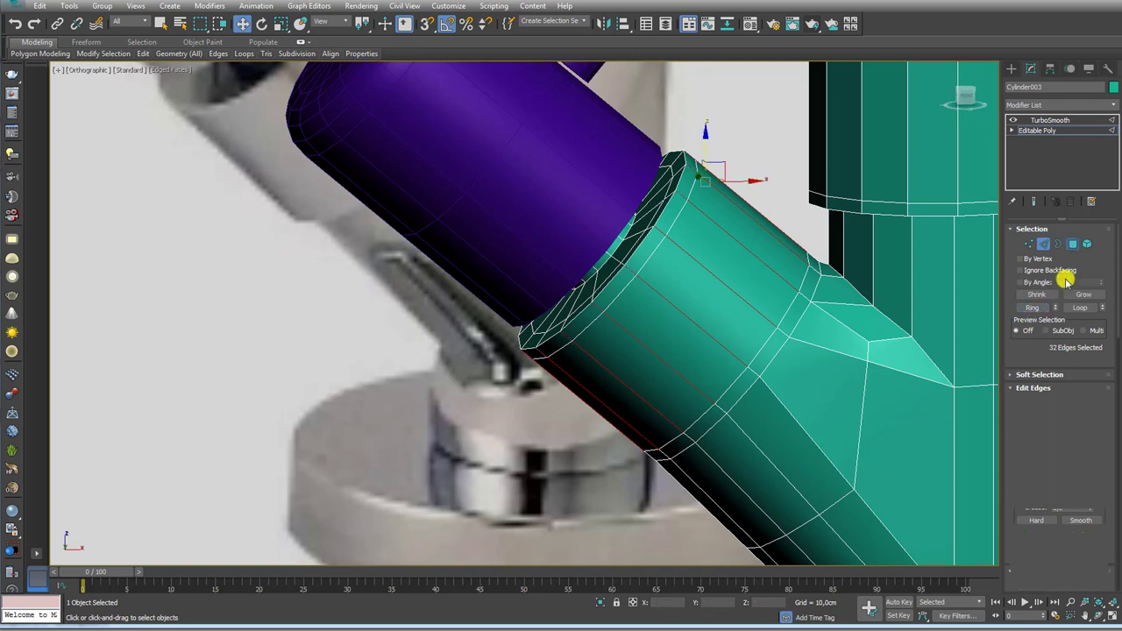
Step: Extrude the band along its local normals by about 0.247 cm
left_click(1053, 418)
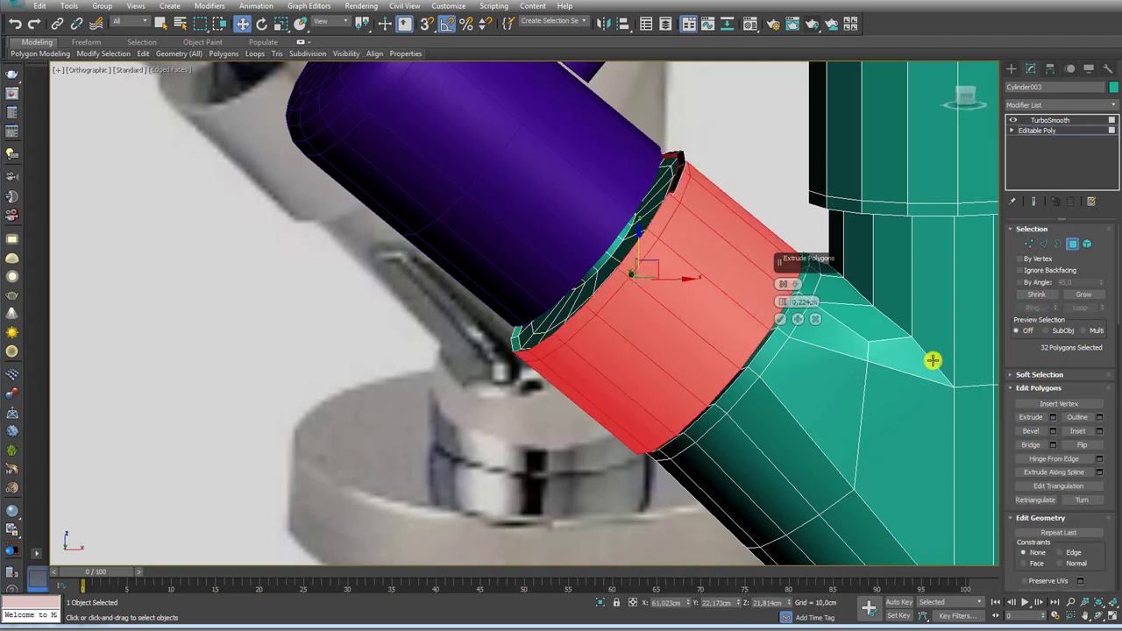
left_click(785, 285)
left_click(807, 303)
mouse_move(777, 303)
left_mouse_down()
mouse_move(777, 281)
mouse_move(777, 304)
left_mouse_up()
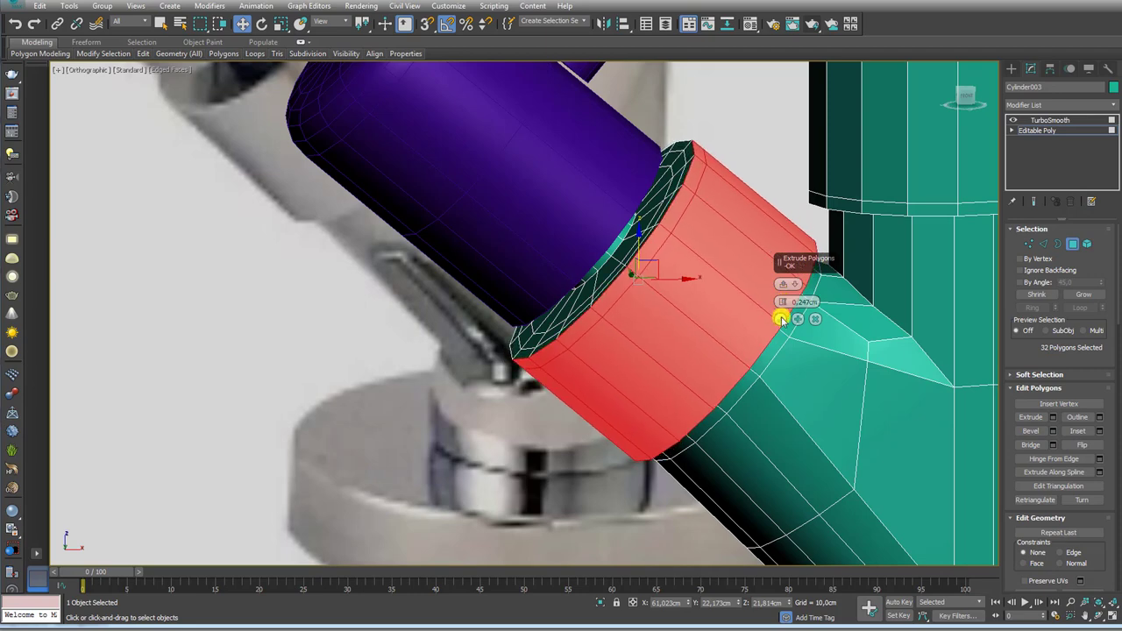
left_click(781, 319)
Step: Remove an unneeded edge loop from the angled pipe
left_click(1043, 244)
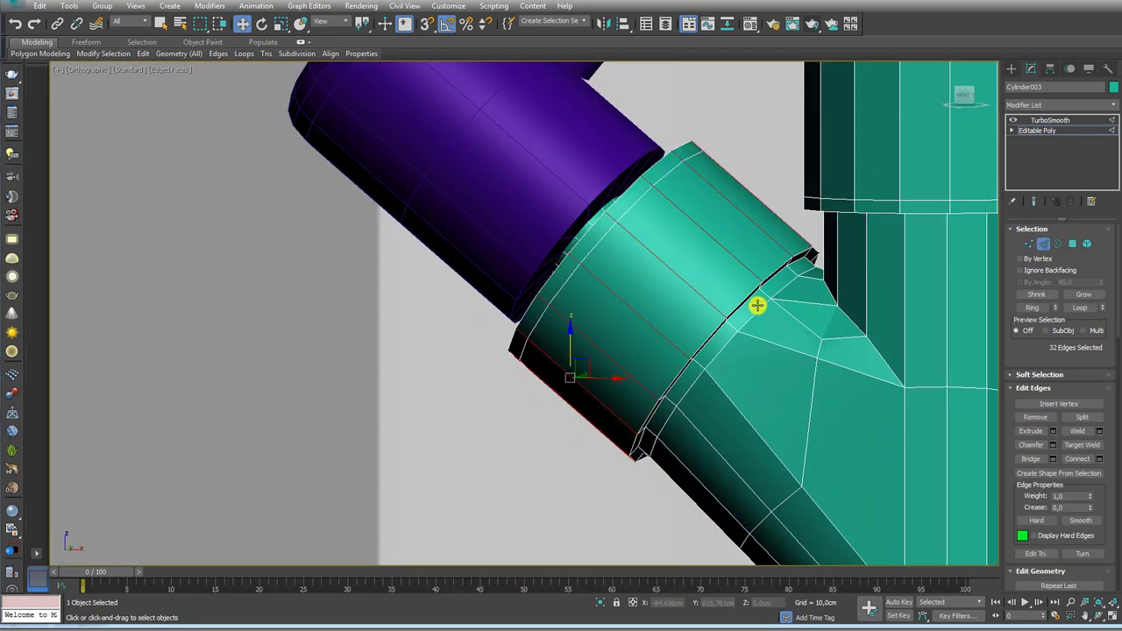
left_click(619, 218)
left_click(1085, 305)
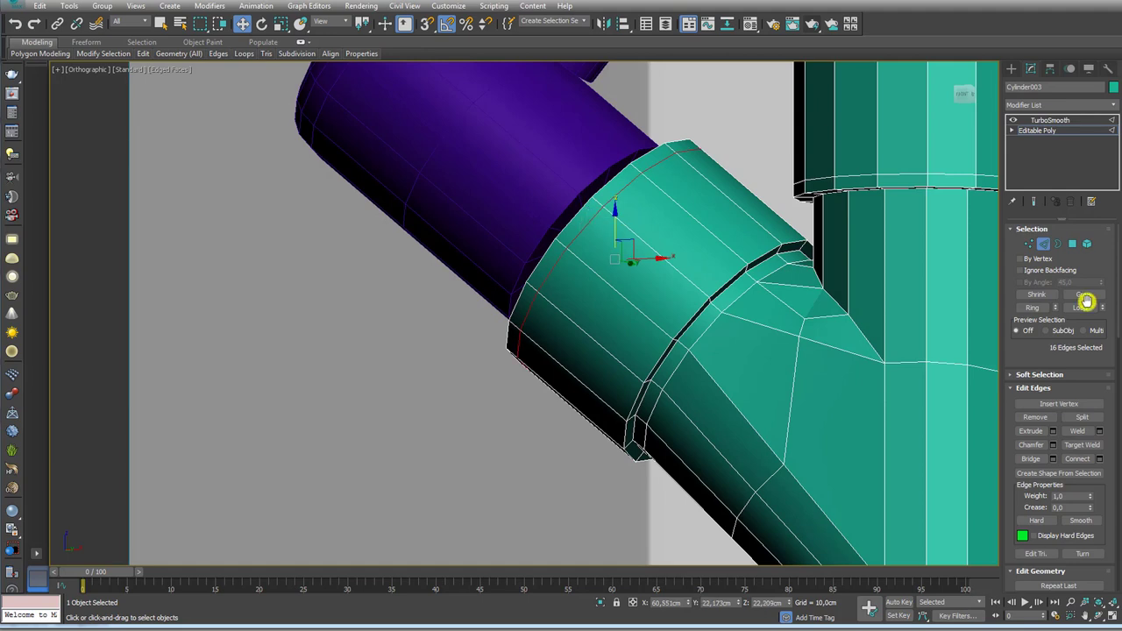
left_click(1033, 419)
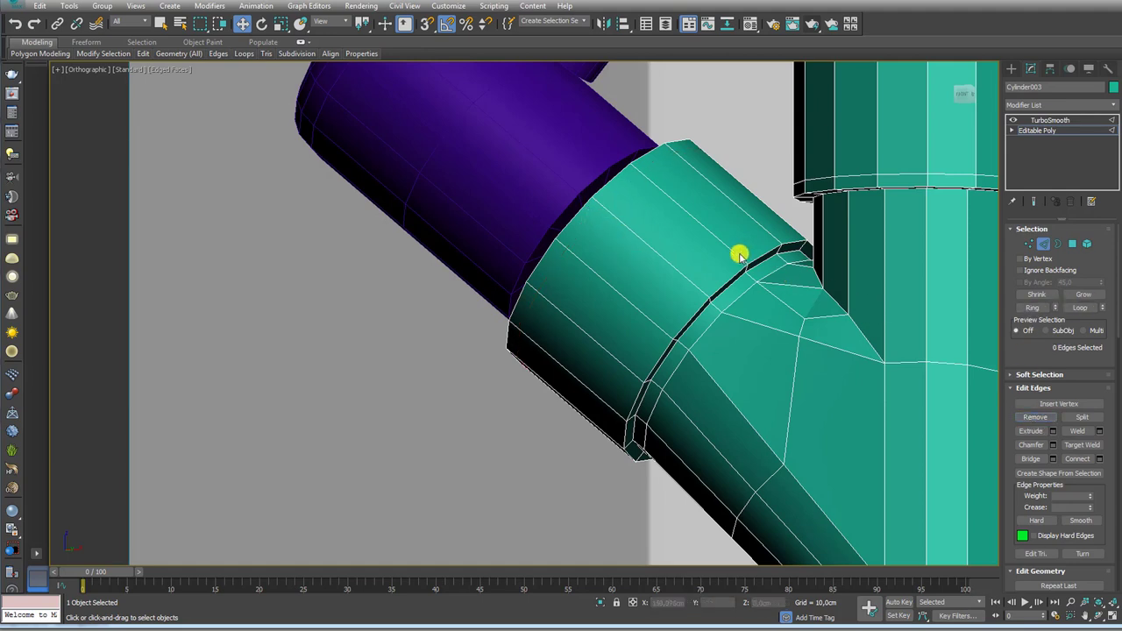
Step: Add a tightly pinched 2-segment pair of support loops on one side of the collar groove
left_click(739, 255)
left_click(1028, 306)
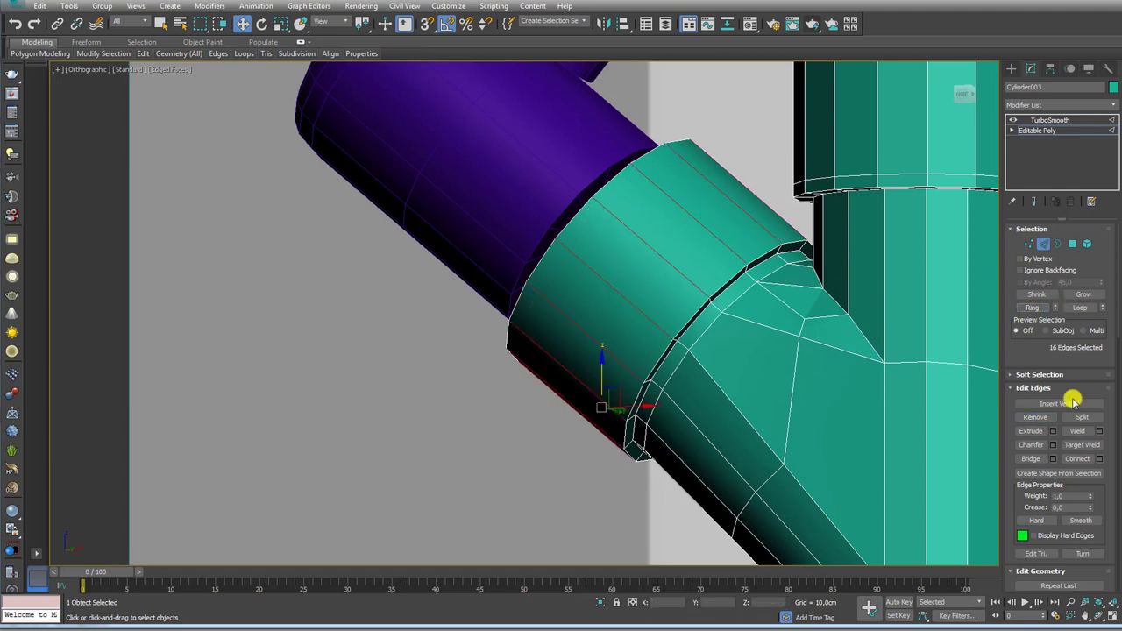
left_click(1100, 458)
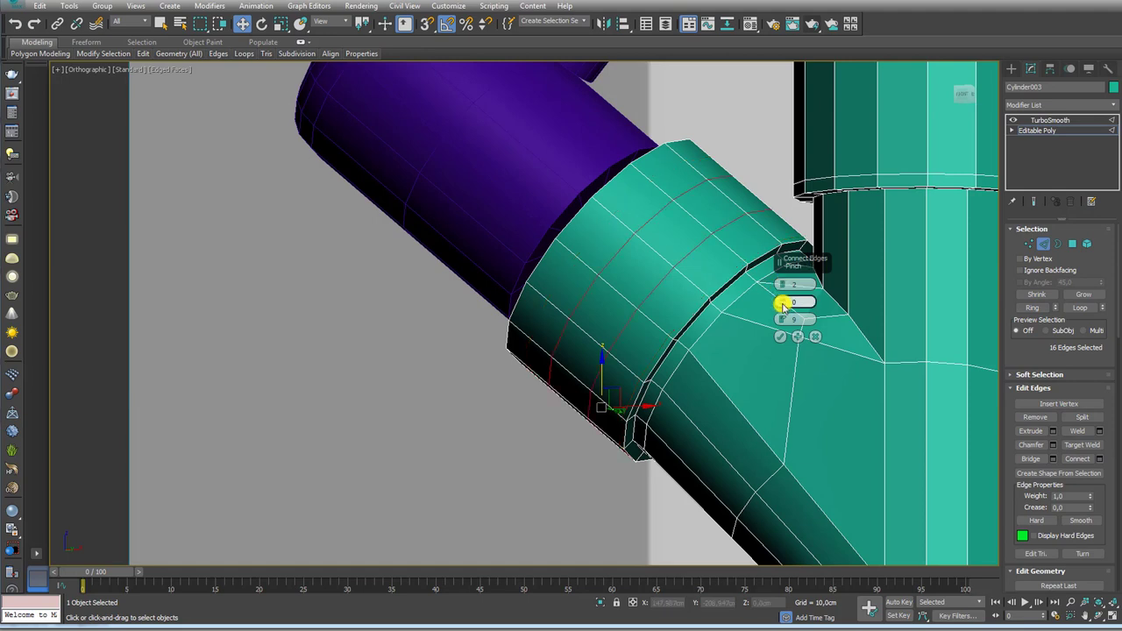
left_click_drag(783, 305, 770, 261)
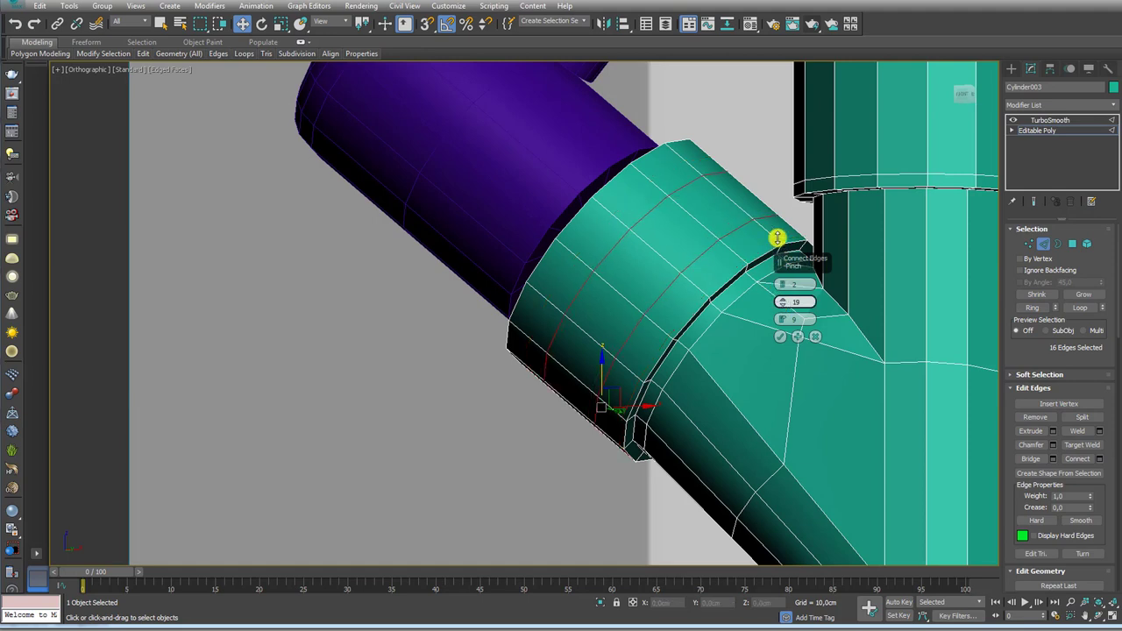
right_click(783, 320)
left_click_drag(782, 303, 779, 220)
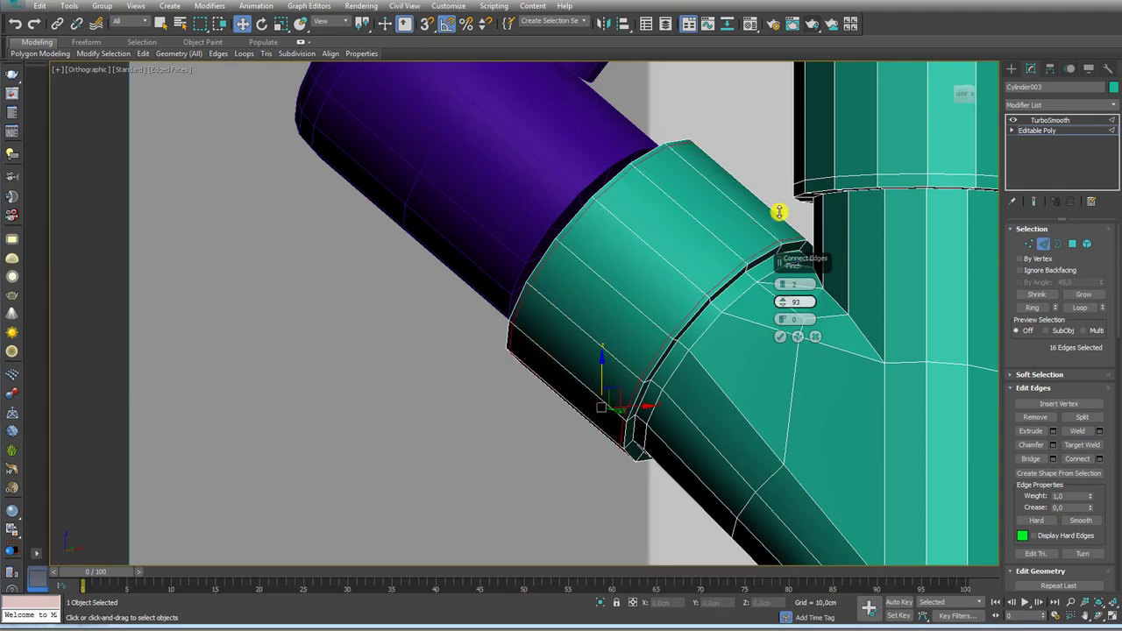
left_click(778, 337)
Step: Add the same pinched support loops on the other side of the groove
left_click(747, 275)
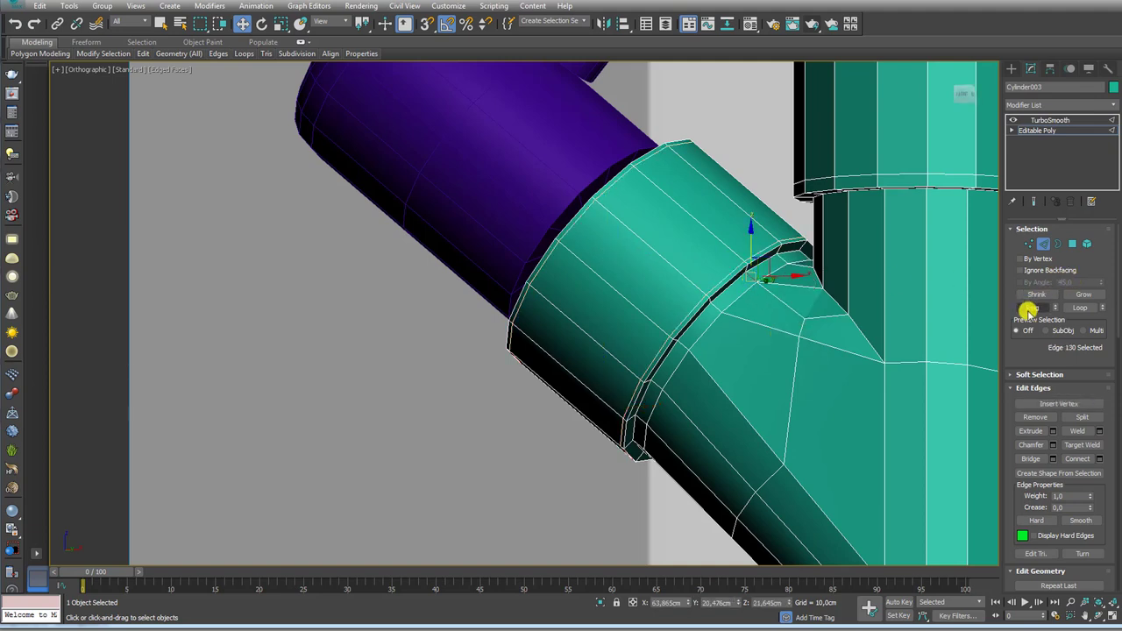
left_click(1029, 309)
left_click(1100, 460)
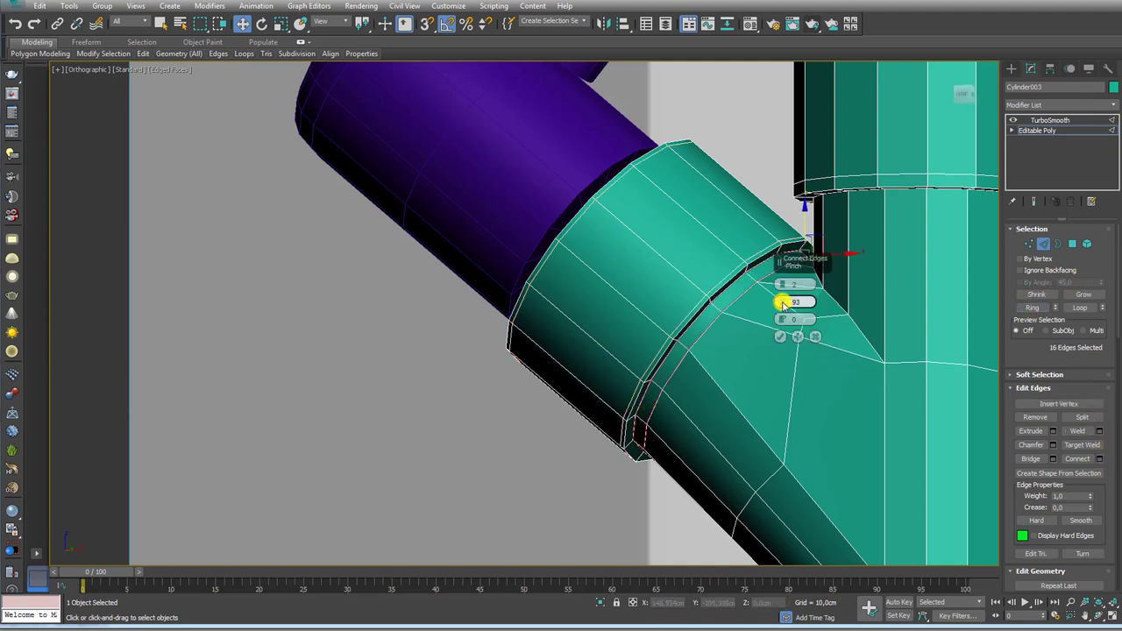
left_click(779, 337)
Step: Add tight support loops across a 32-edge ring near the collar
mouse_move(771, 330)
middle_mouse_down("alt")
mouse_move(689, 301)
mouse_move(714, 273)
mouse_move(684, 268)
mouse_move(620, 222)
mouse_move(626, 182)
middle_mouse_up("alt")
left_click(709, 273)
left_click(641, 189, "ctrl")
left_click(1028, 307)
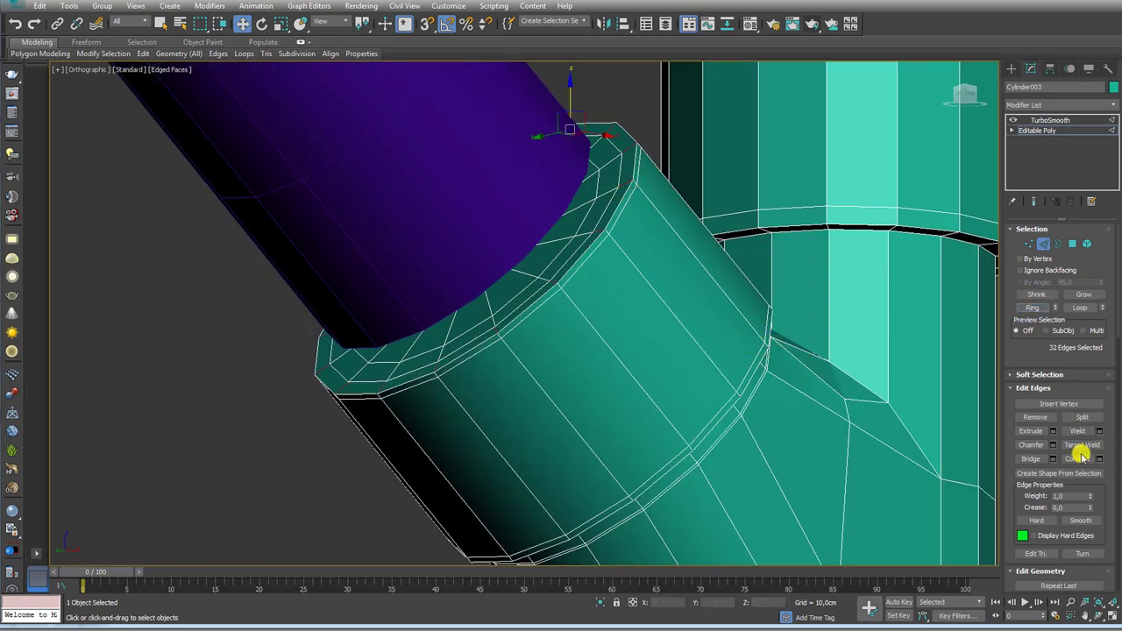
left_click(1100, 458)
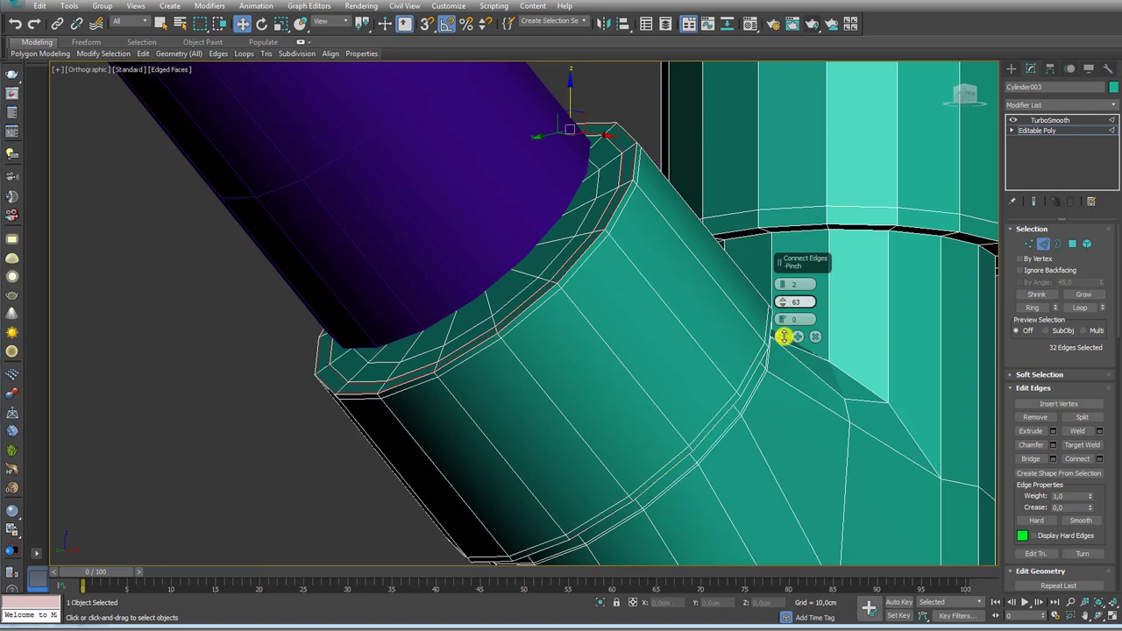
left_click(780, 337)
middle_click_drag(686, 283, 670, 285, "alt")
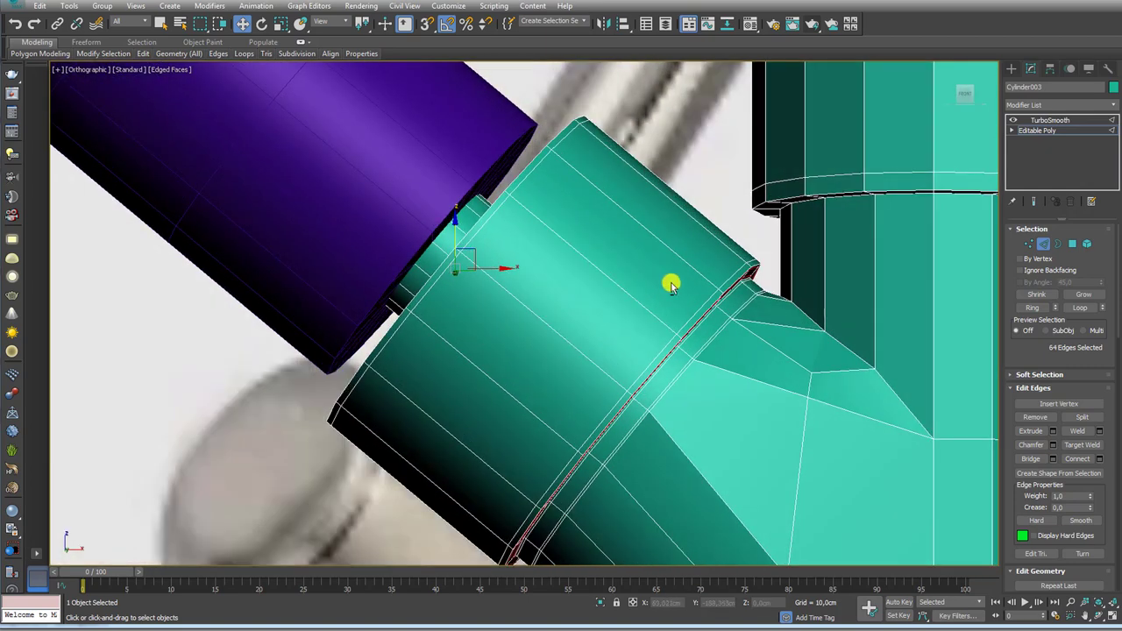
left_click(1025, 134)
scroll(637, 170, "down", 3)
scroll(626, 242, "down", 3)
Step: Select the purple handle and shorten its lever rod element
left_click(626, 243)
scroll(656, 219, "up", 3)
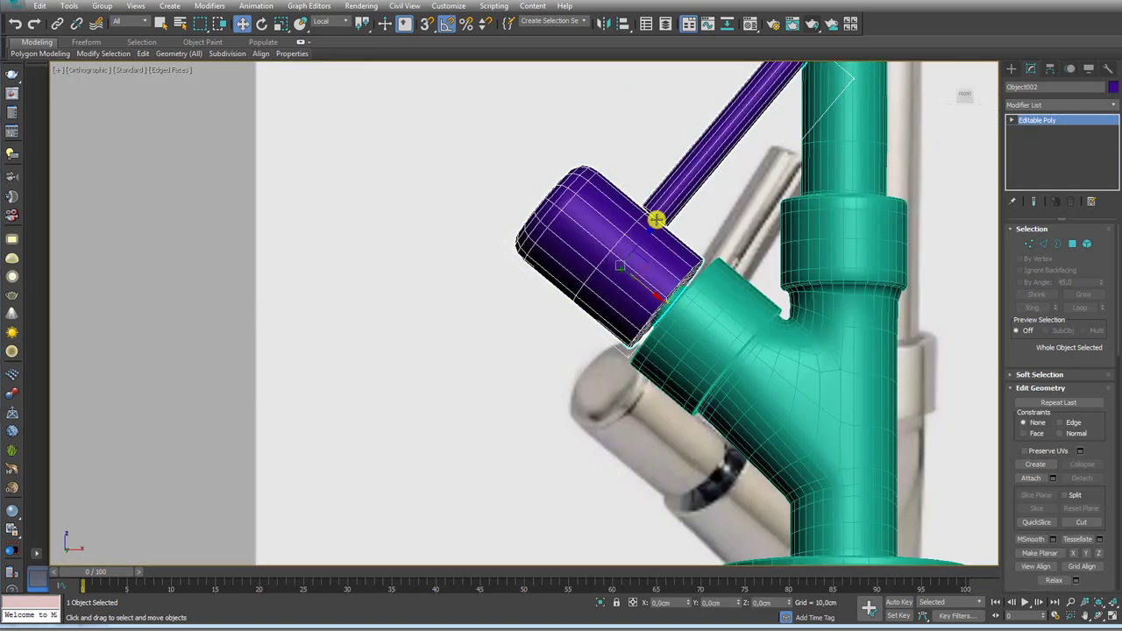
middle_click_drag(686, 208, 647, 327)
left_click(1087, 245)
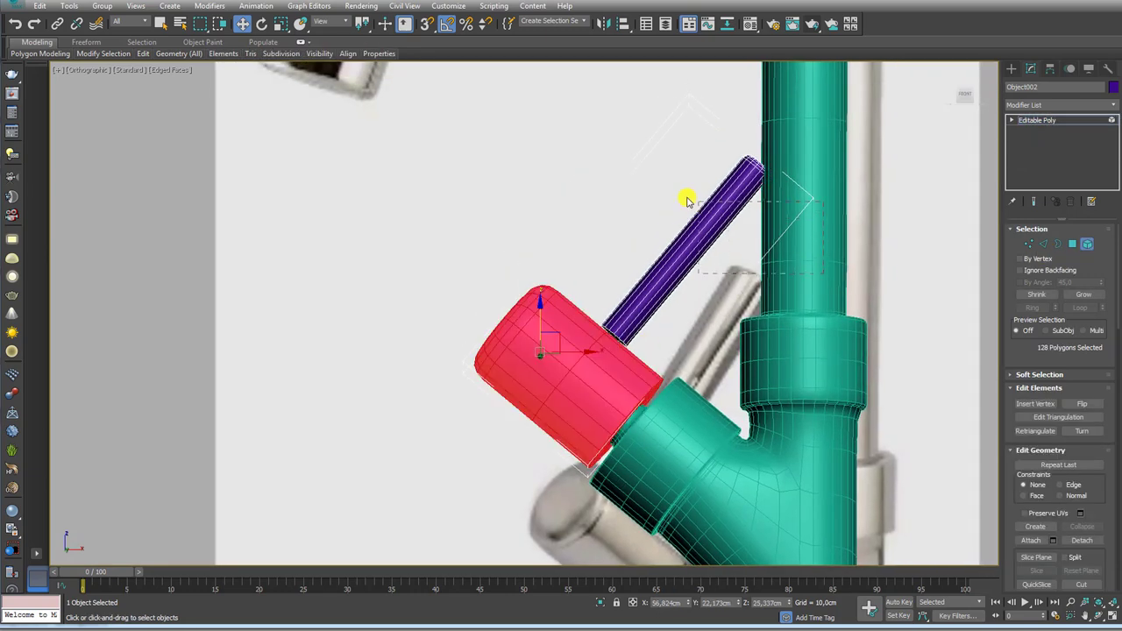
left_click(741, 182)
mouse_move(765, 162)
left_mouse_down()
mouse_move(727, 187)
mouse_move(709, 263)
left_mouse_up()
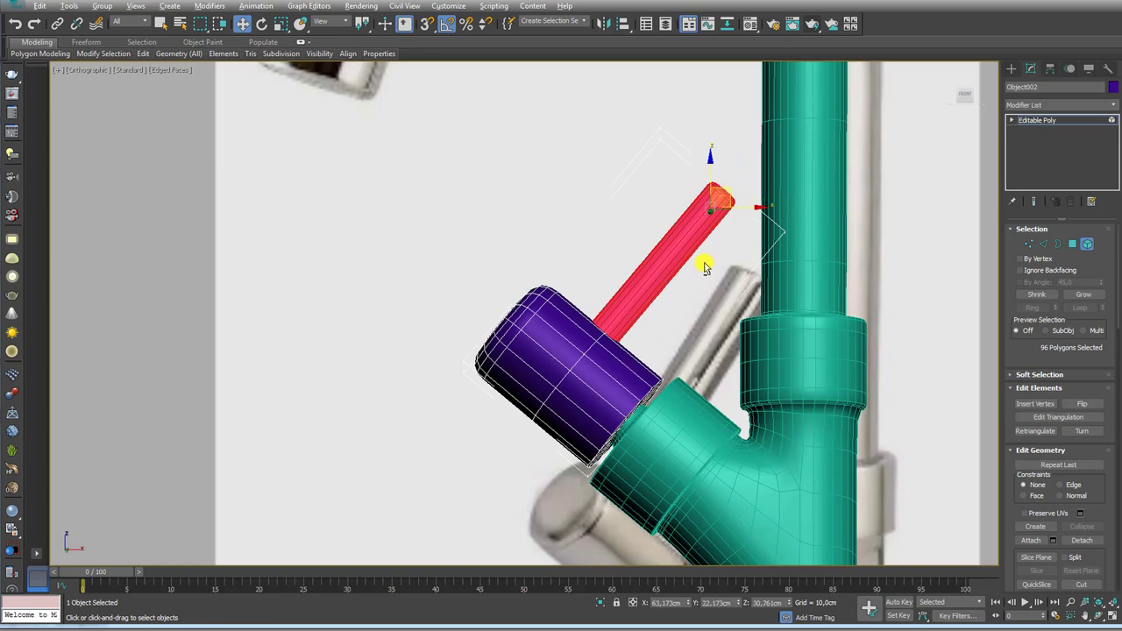
Step: Preview a one-segment edge loop around the handle cylinder's ring, slid to -7
key("2")
scroll(813, 284, "up", 3)
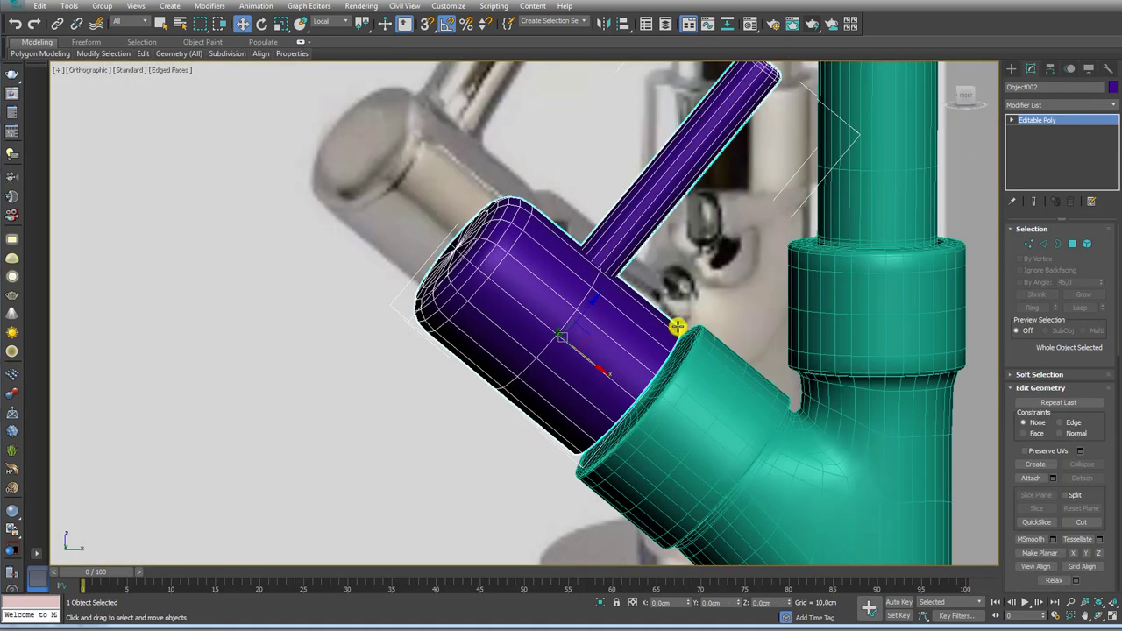
scroll(676, 325, "up", 3)
left_click(652, 353)
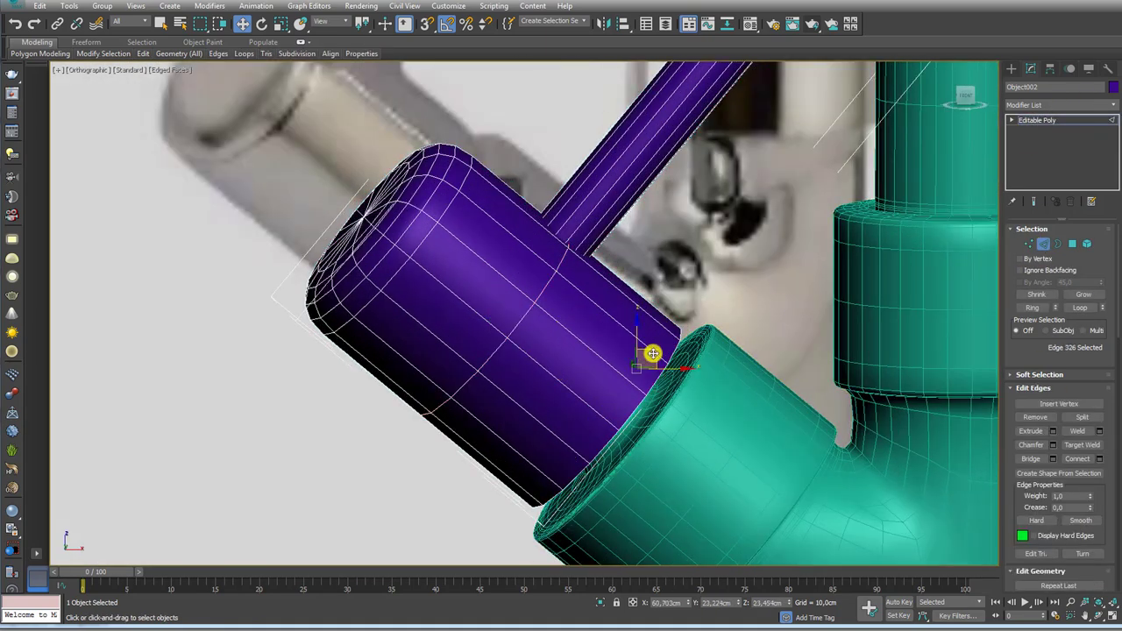
left_click(671, 344)
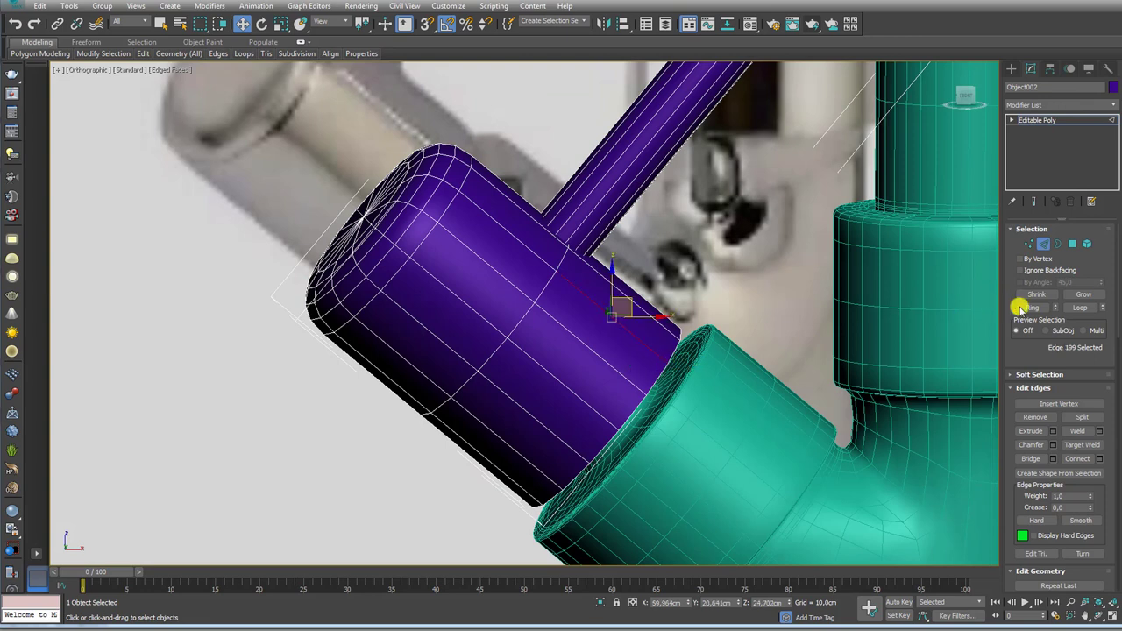
left_click(1023, 307)
left_click(1098, 458)
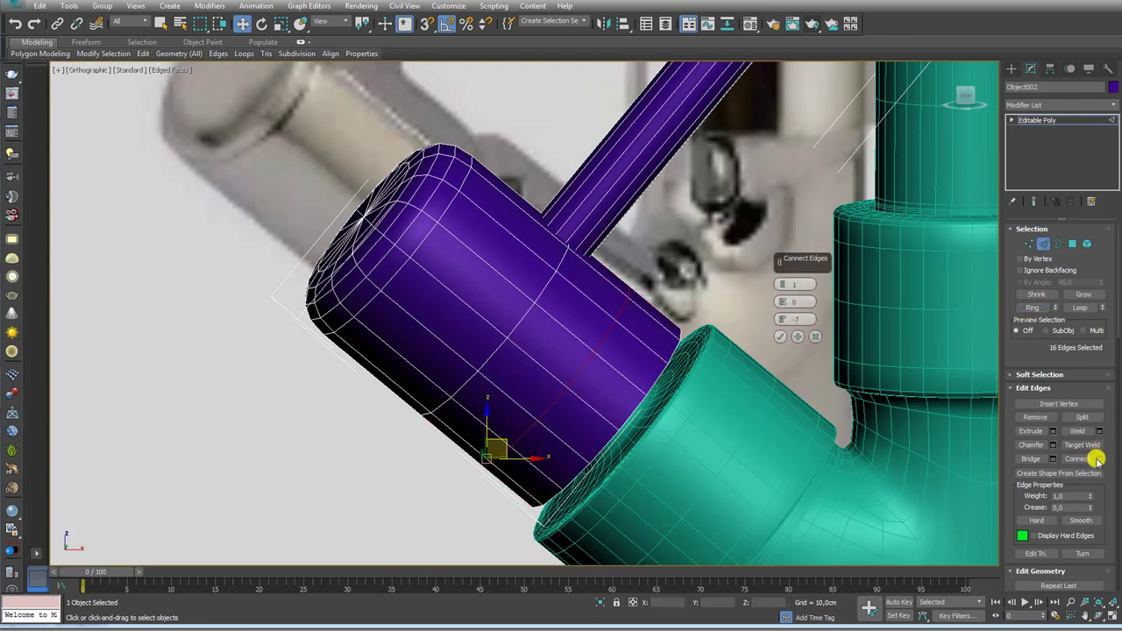
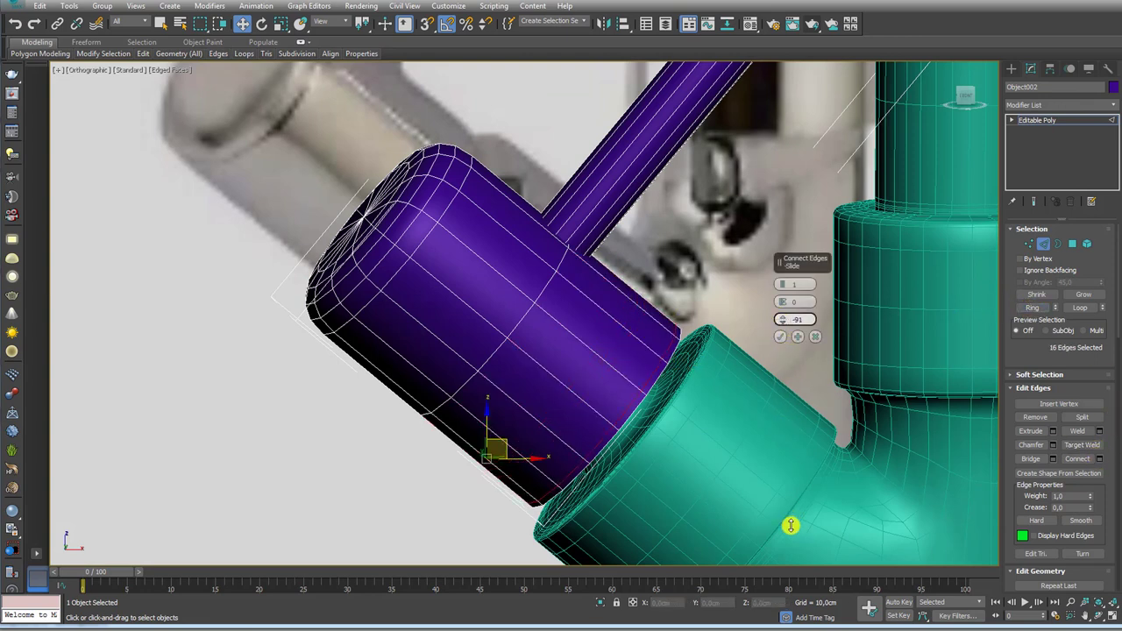
Step: Slide the first new edge loop toward the lever's end and commit it
left_click_drag(790, 526, 801, 360)
left_click(779, 338)
mouse_move(779, 337)
middle_mouse_down("alt")
mouse_move(710, 355)
mouse_move(708, 337)
middle_mouse_up("alt")
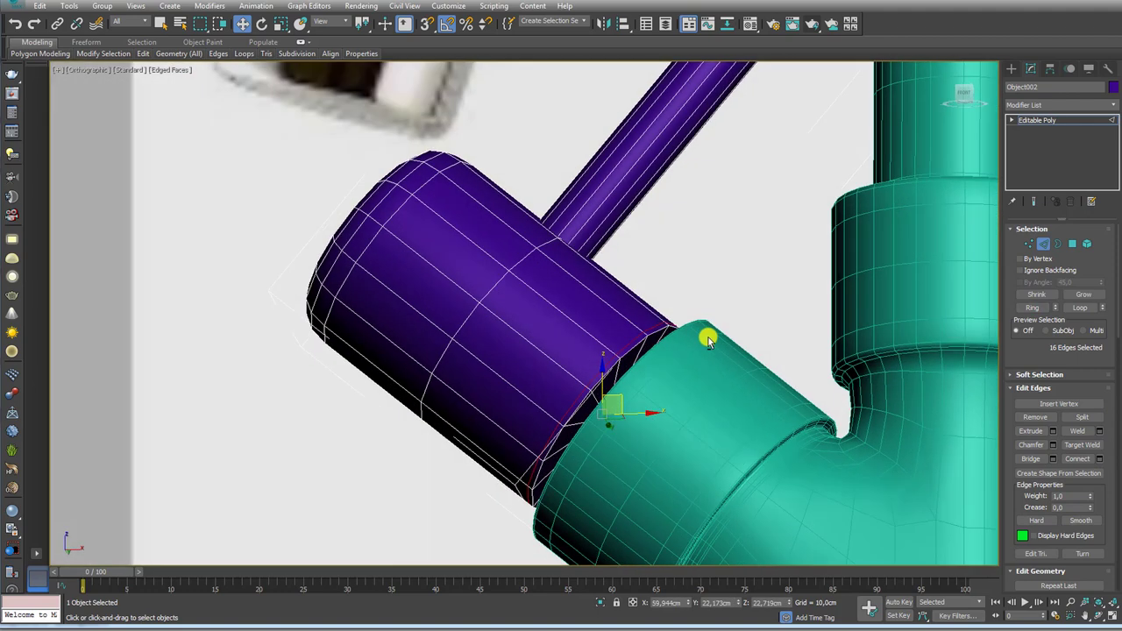
Step: Add a second edge loop with Ring and Connect, sliding it near the lever's base
left_click(613, 373)
left_click(1031, 307)
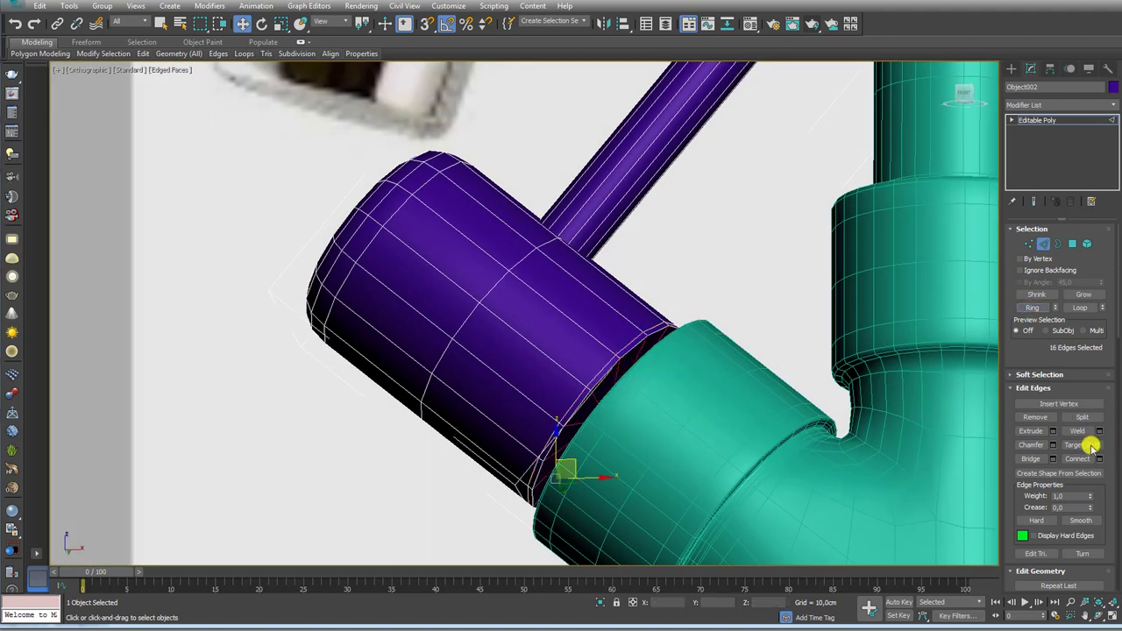
key("ctrl+shift+e")
left_click_drag(785, 322, 780, 380)
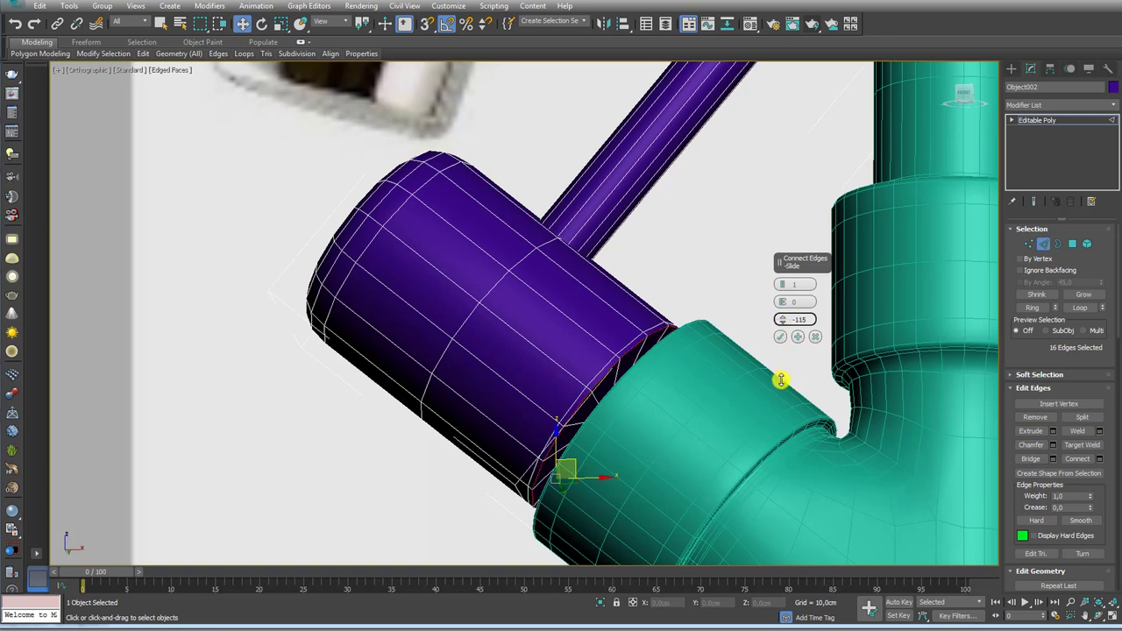
left_click(781, 337)
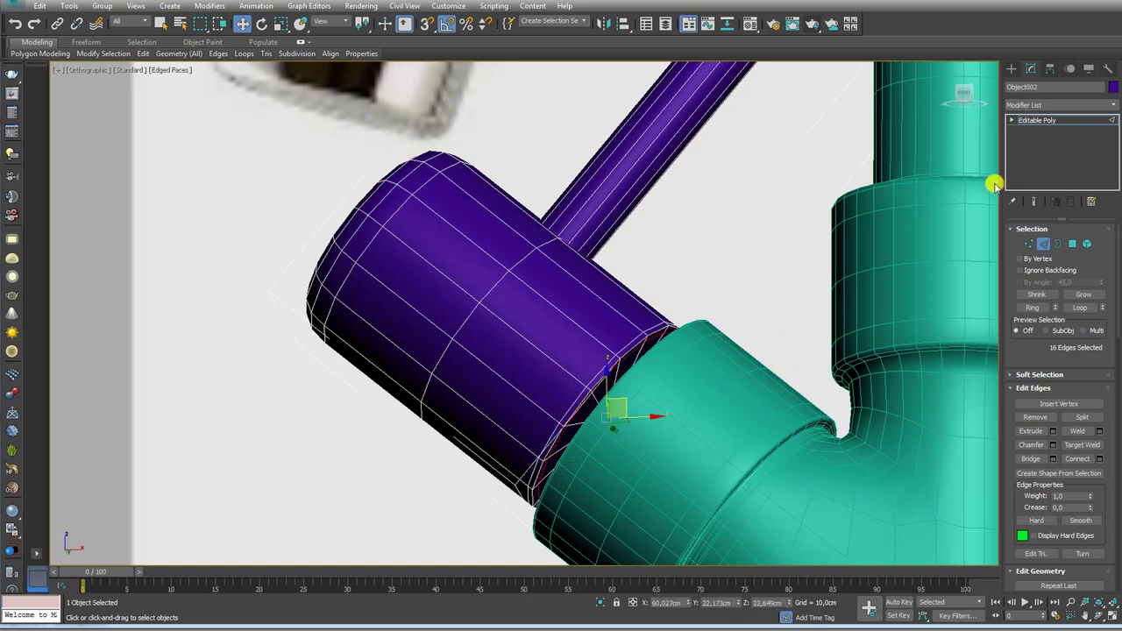
left_click(1055, 121)
scroll(648, 213, "down", 10)
Step: Tilt the purple lever about its pivot with the rotate tool
scroll(652, 253, "up", 2)
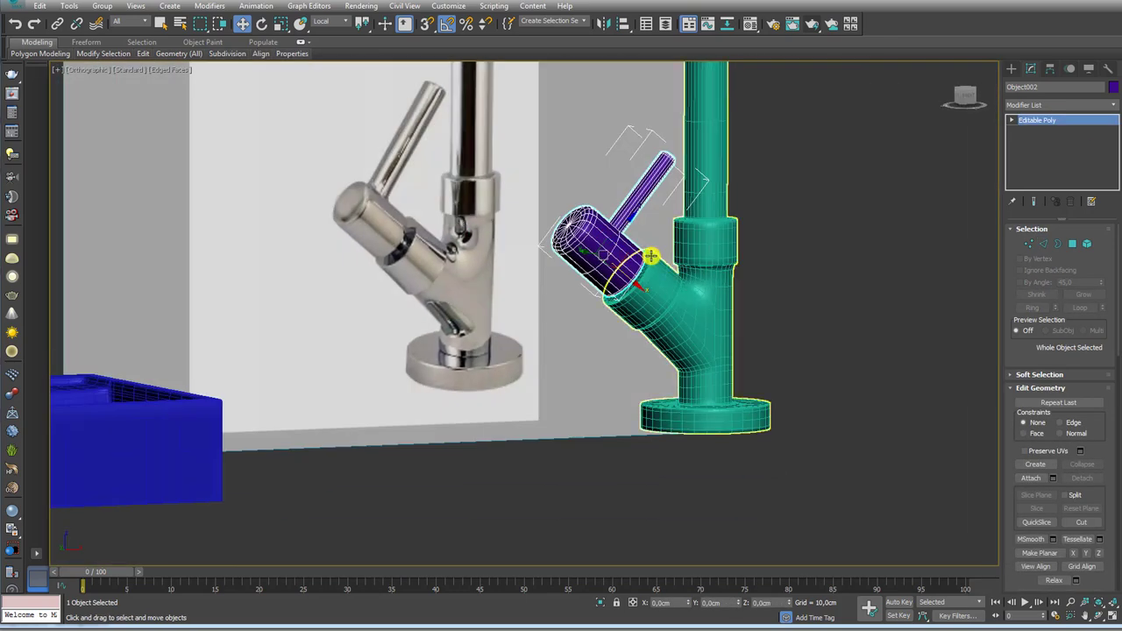
key("e")
left_click_drag(629, 254, 624, 279)
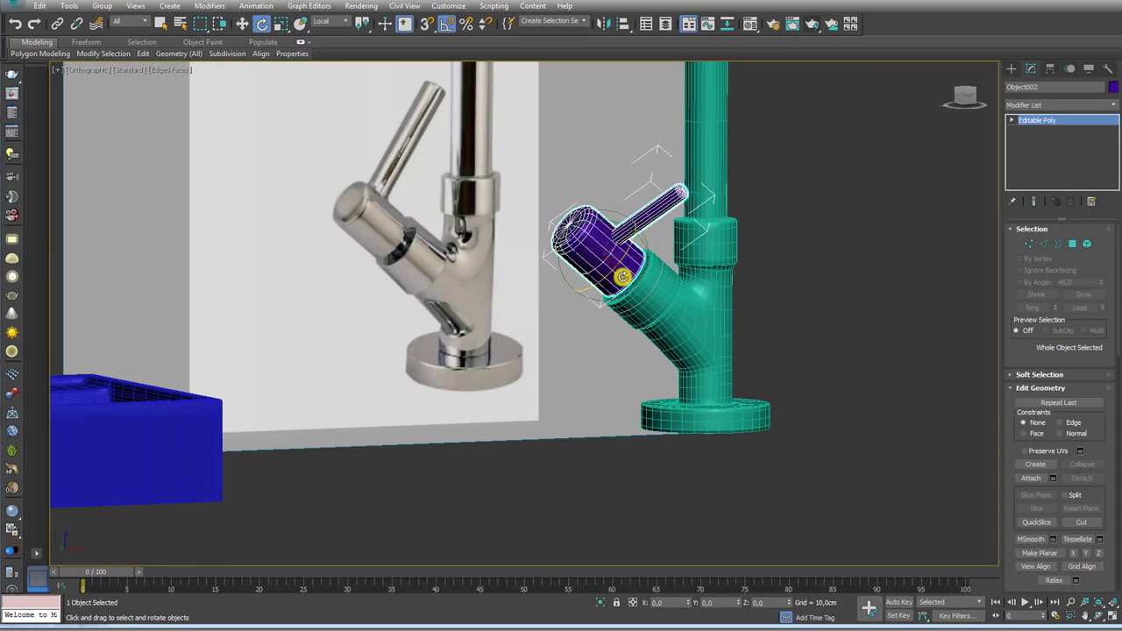
mouse_move(733, 296)
middle_mouse_down("alt")
mouse_move(771, 321)
mouse_move(709, 313)
middle_mouse_up("alt")
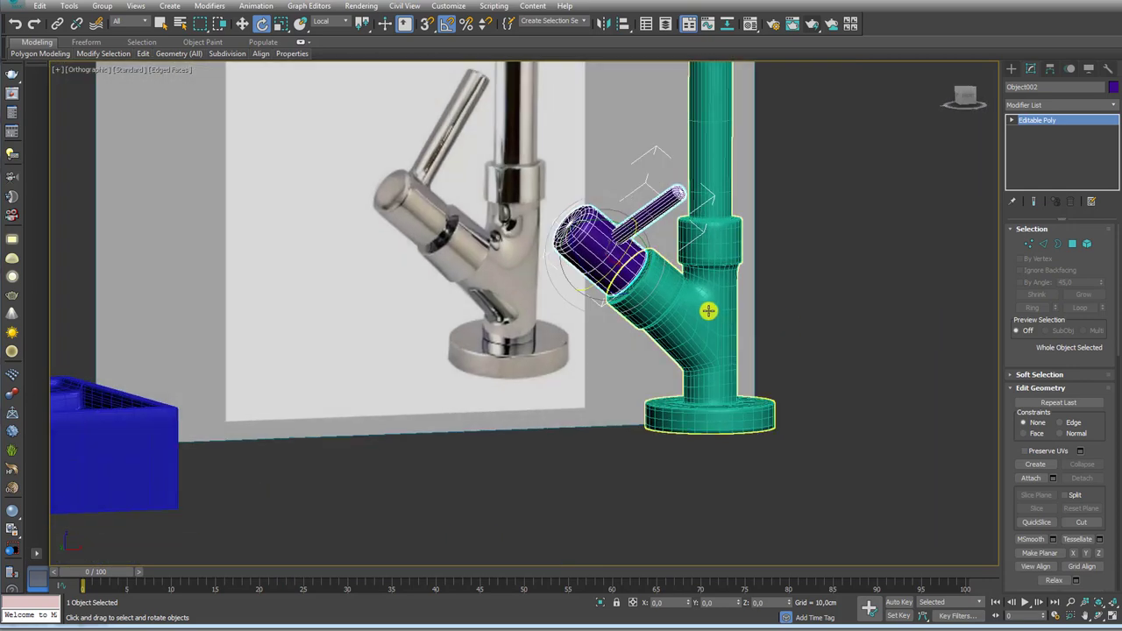
Step: Attach the purple lever to the teal body's Editable Poly and show the smoothed result
left_click(709, 311)
left_click(1037, 130)
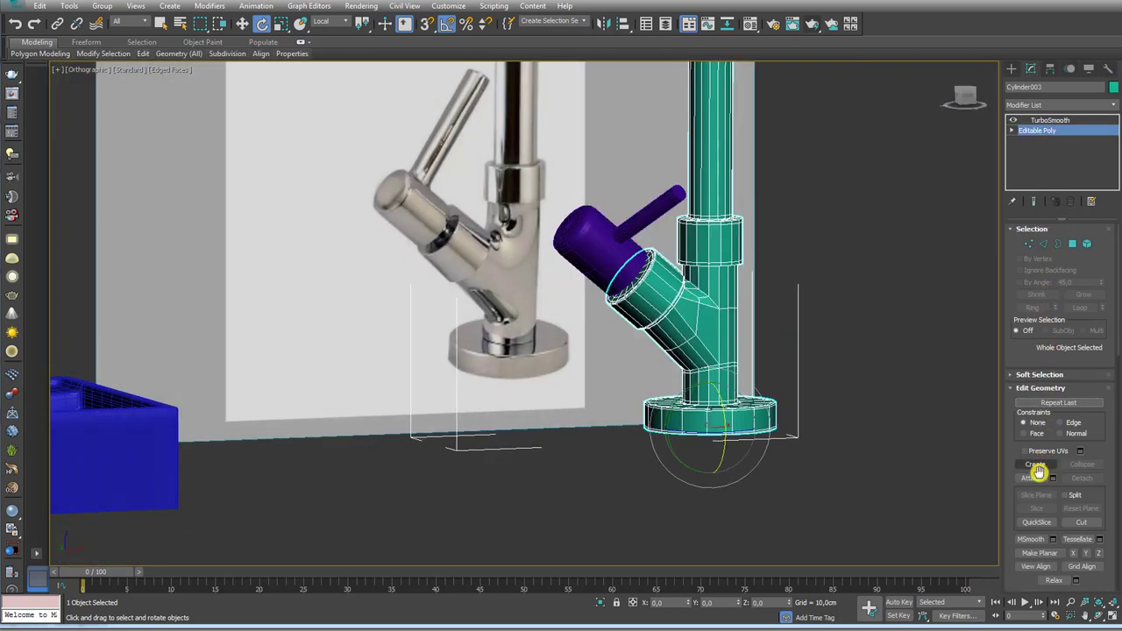
left_click(1033, 477)
left_click(591, 243)
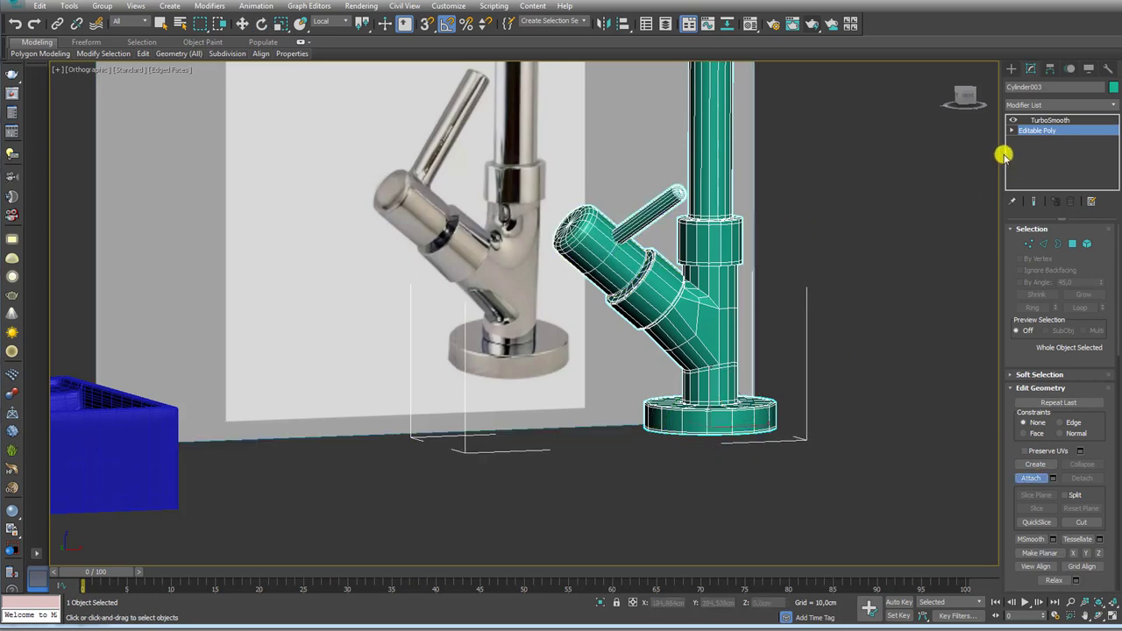
left_click(1051, 121)
scroll(726, 230, "down", 3)
left_click(781, 251)
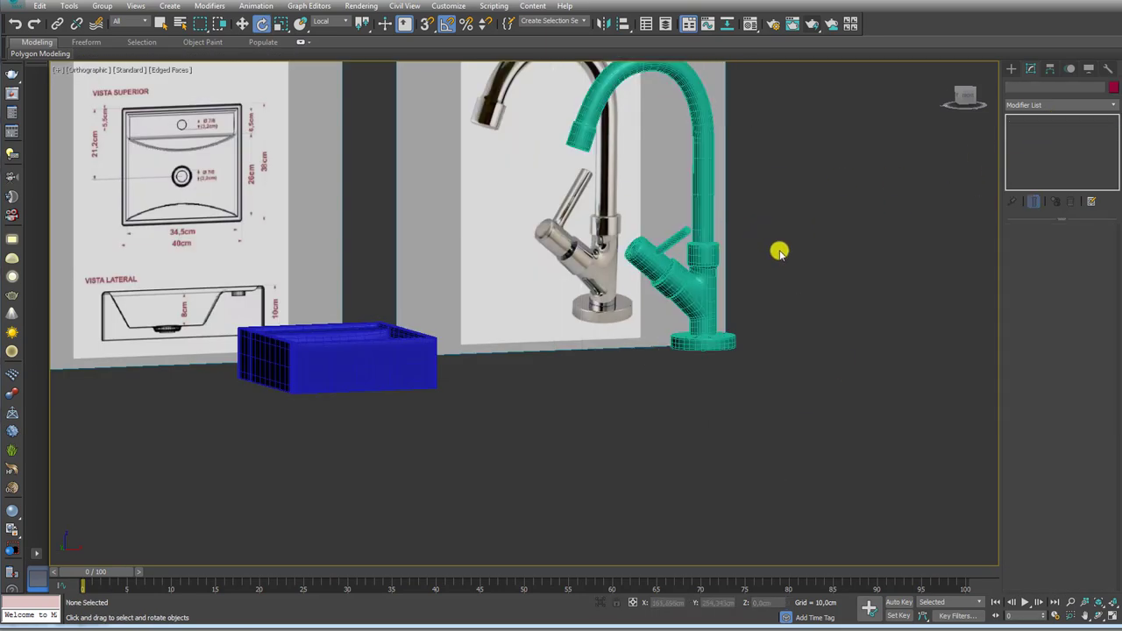
Step: Delete the bottom cap polygons of the faucet's round base, then return to TurboSmooth
left_click(702, 324)
key("t")
key("f")
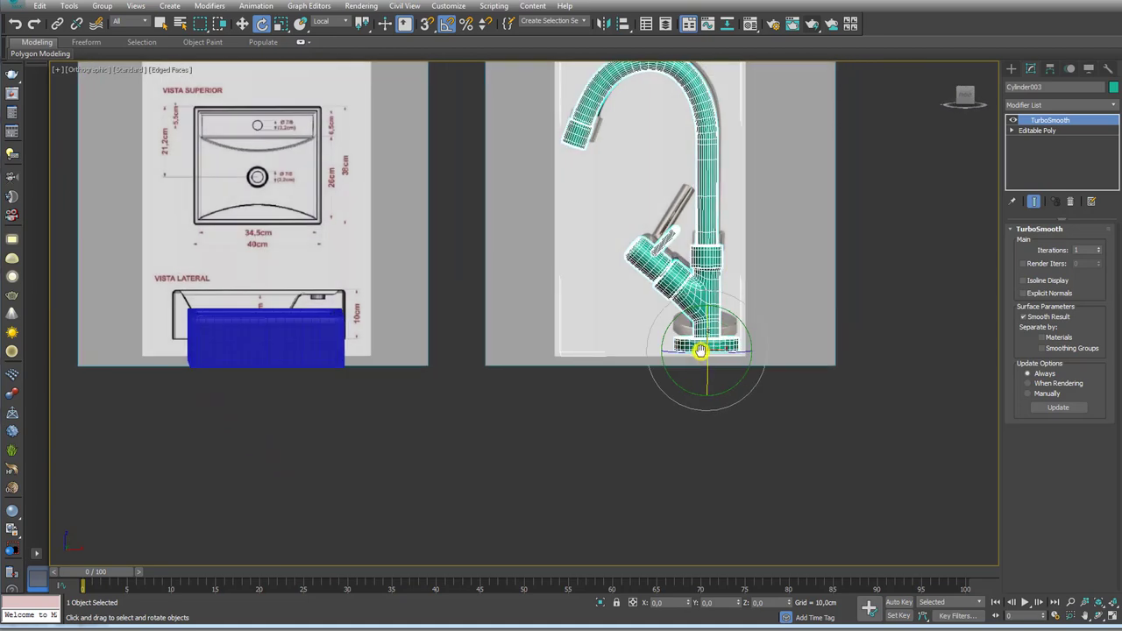
scroll(701, 350, "up", 5)
left_click(772, 349)
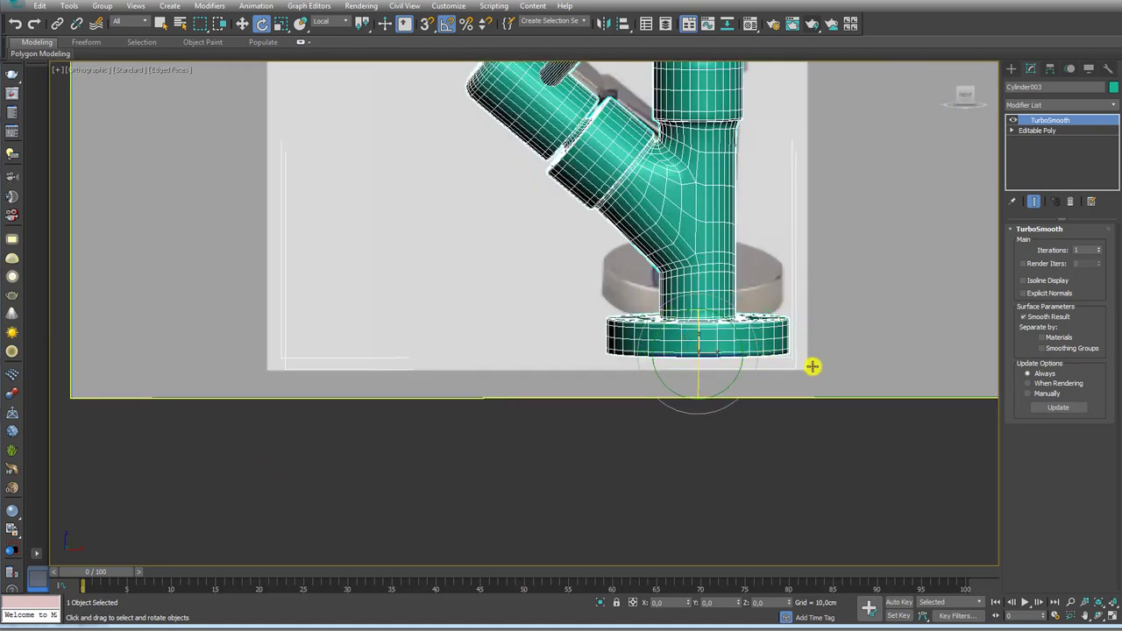
mouse_move(762, 324)
middle_mouse_down("alt")
mouse_move(764, 283)
mouse_move(795, 298)
mouse_move(771, 283)
middle_mouse_up("alt")
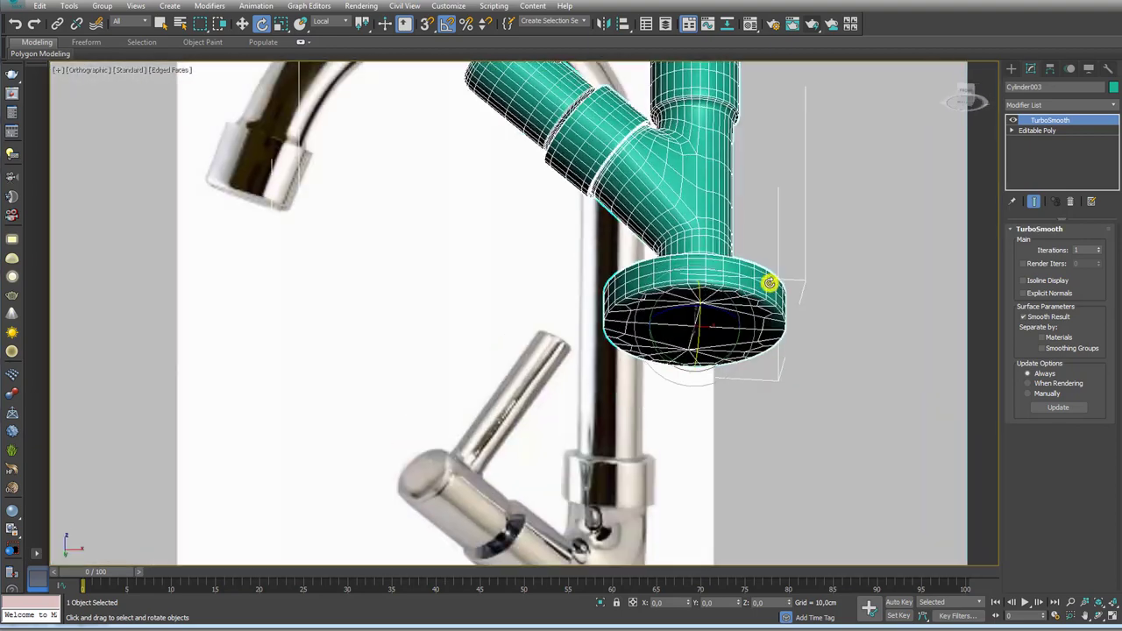
left_click(1035, 130)
left_click(1073, 244)
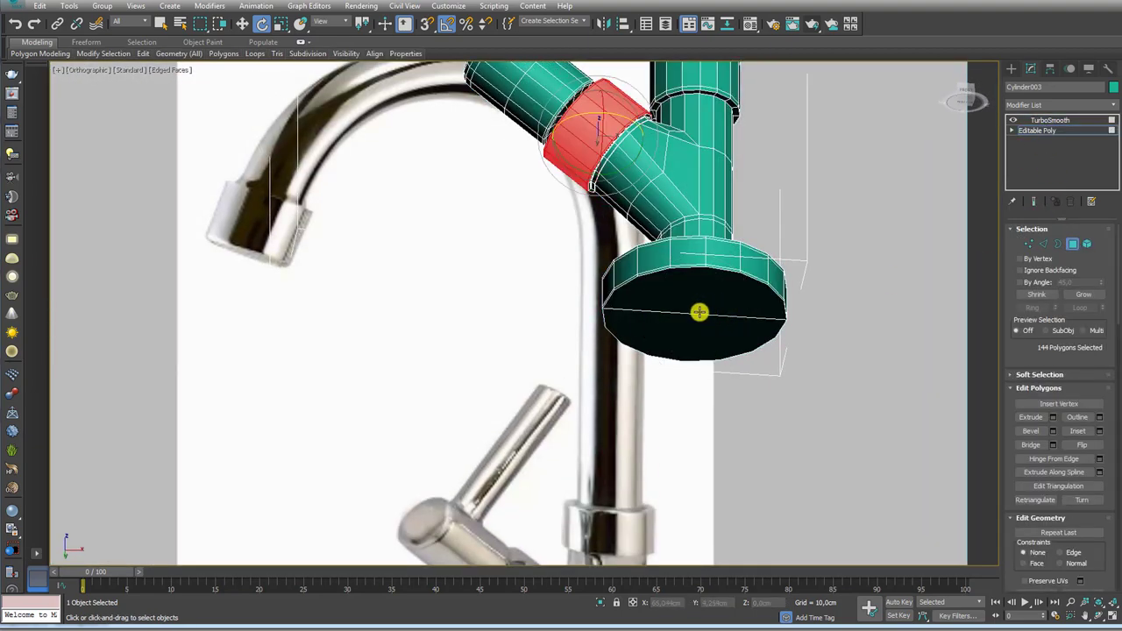
left_click(699, 315)
key("Delete")
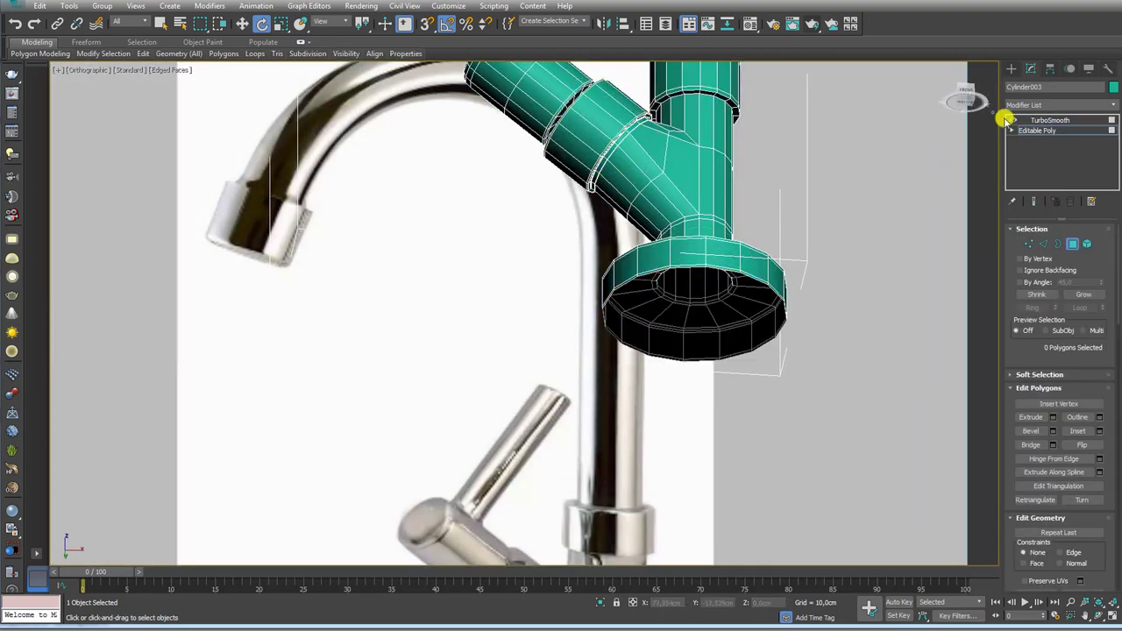
left_click(1050, 120)
scroll(728, 263, "down", 4)
Step: Drop the faucet onto the blue sink with Select and Place and scale it up
scroll(709, 316, "down", 4)
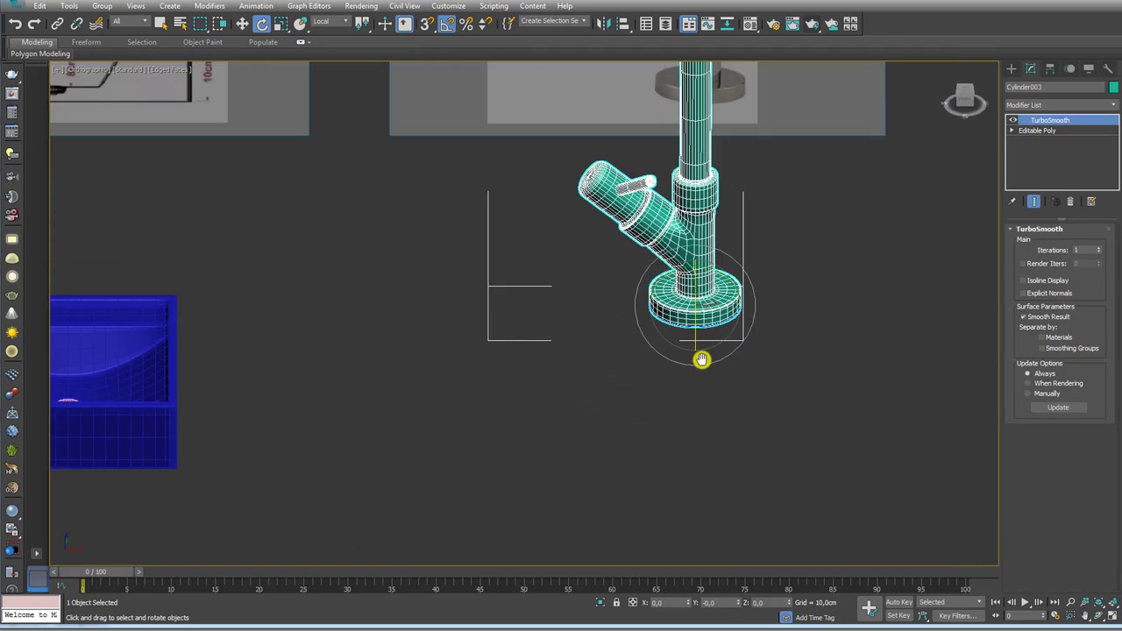
scroll(697, 355, "down", 3)
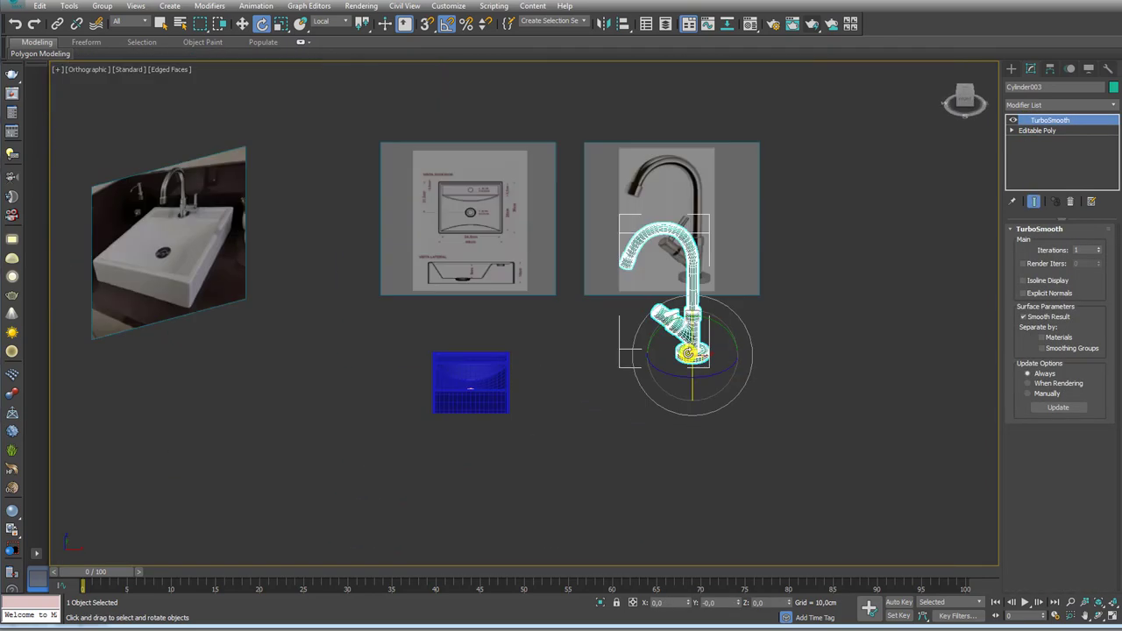
left_click(299, 22)
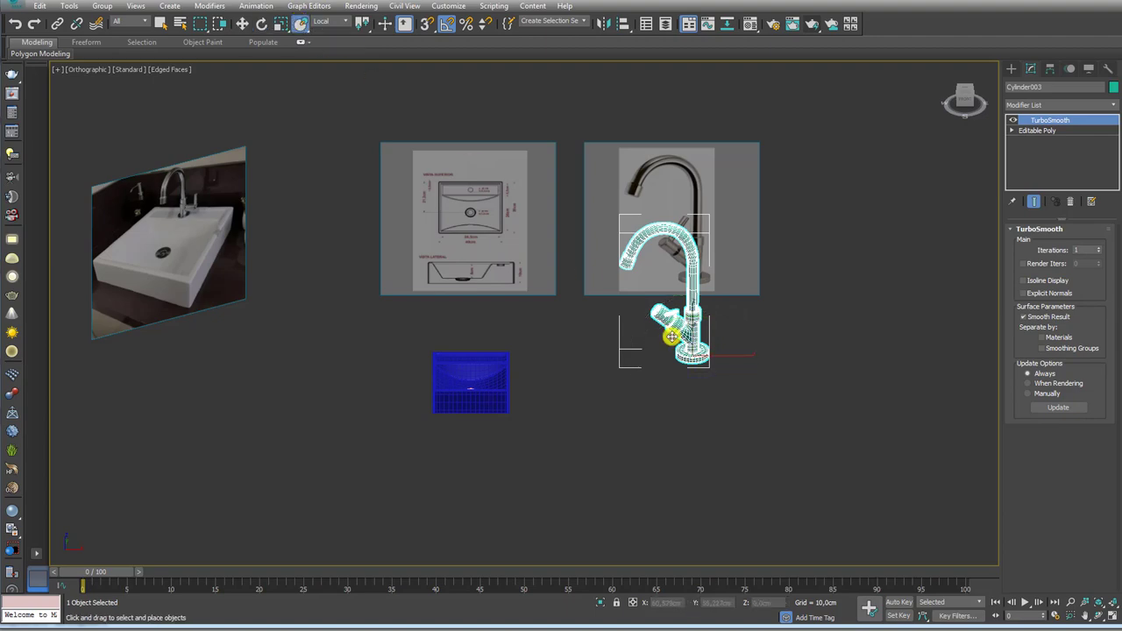
mouse_move(692, 355)
left_mouse_down()
mouse_move(434, 382)
mouse_move(465, 353)
mouse_move(501, 356)
mouse_move(499, 341)
mouse_move(551, 566)
mouse_move(532, 488)
left_mouse_up()
scroll(465, 353, "up", 10)
key("r")
scroll(511, 328, "down", 8)
Step: Rotate the faucet 90° to face the basin and shift it right along the rim
key("e")
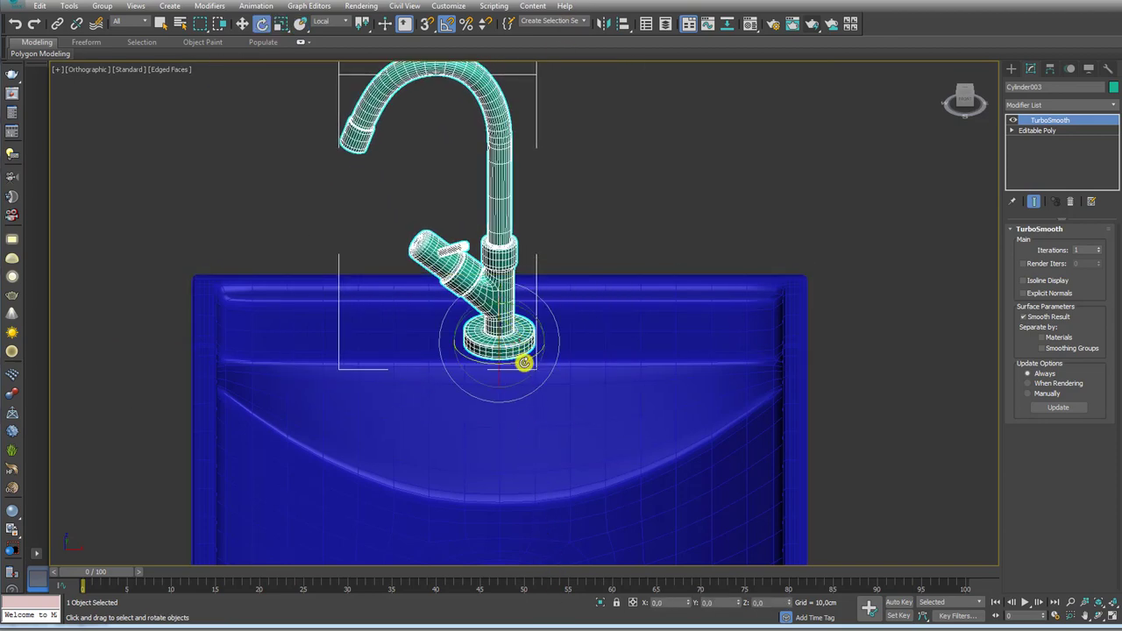
left_click_drag(524, 359, 571, 345)
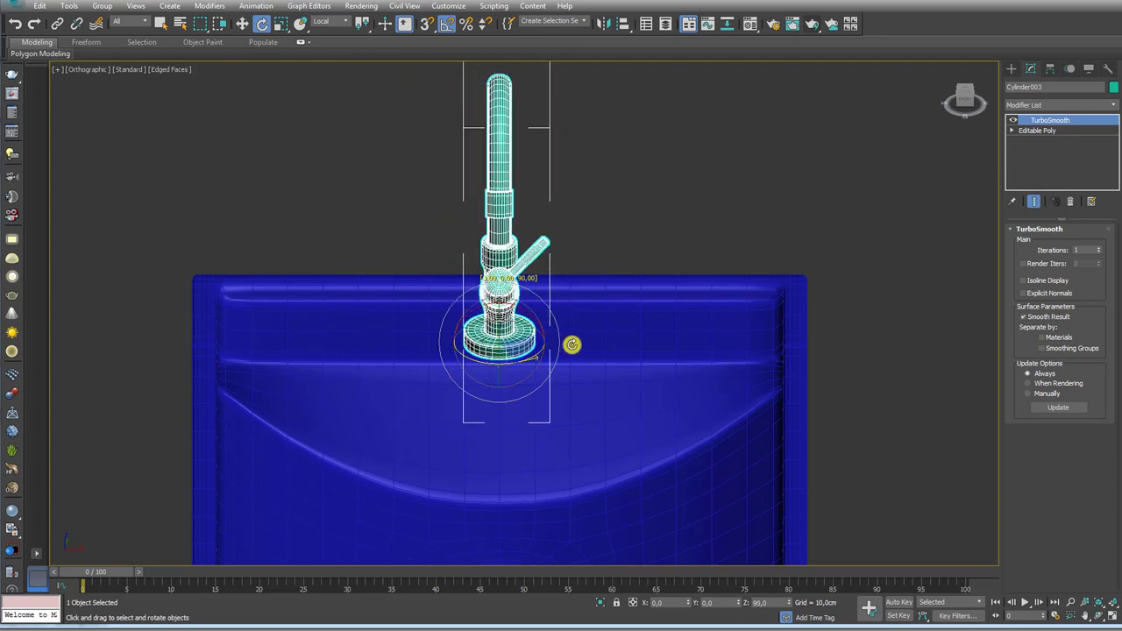
mouse_move(571, 346)
middle_mouse_down("alt")
mouse_move(590, 391)
mouse_move(520, 383)
mouse_move(614, 359)
middle_mouse_up("alt")
key("w")
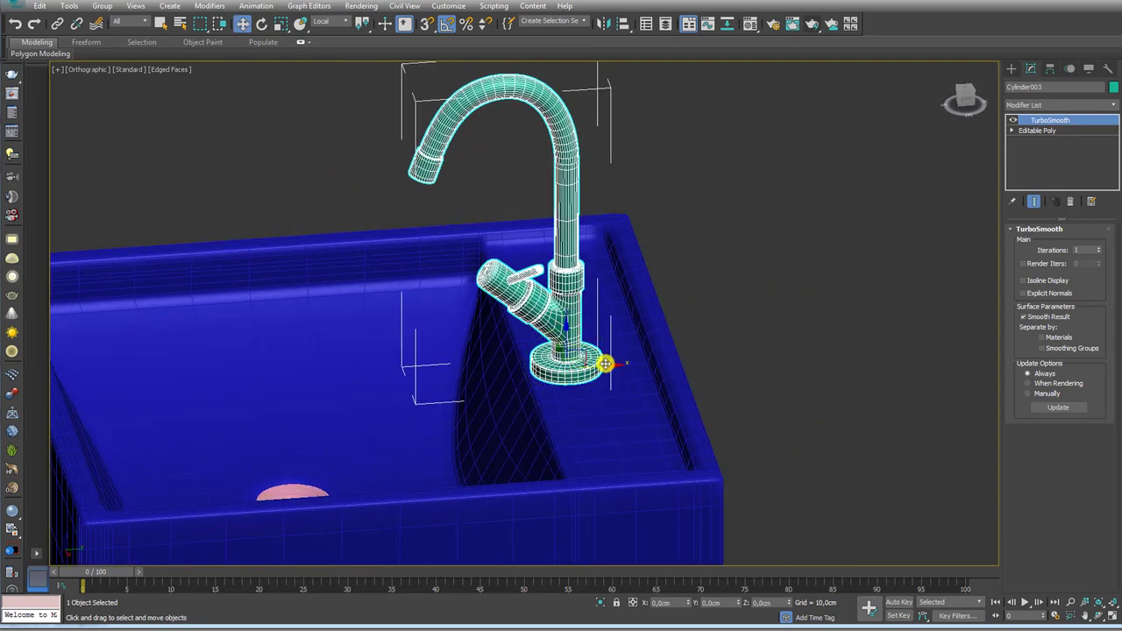
left_click_drag(604, 363, 629, 364)
scroll(629, 364, "down", 2)
mouse_move(633, 408)
middle_mouse_down("alt")
mouse_move(629, 458)
mouse_move(634, 394)
mouse_move(743, 451)
middle_mouse_up("alt")
scroll(634, 394, "down", 3)
scroll(756, 394, "down", 3)
scroll(766, 426, "down", 3)
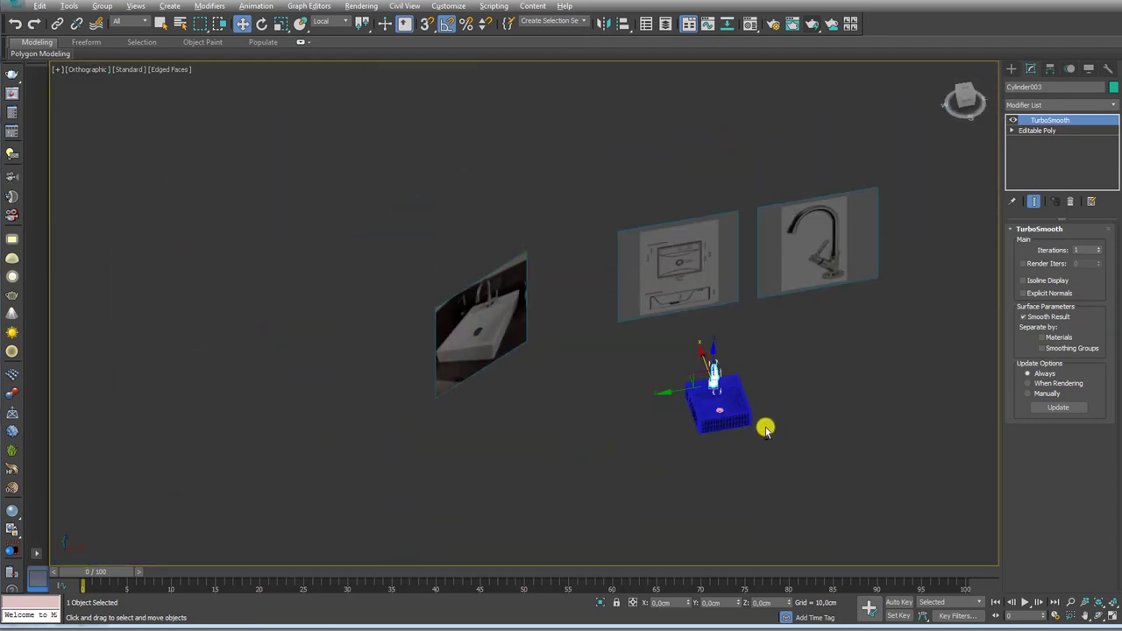
scroll(735, 411, "up", 3)
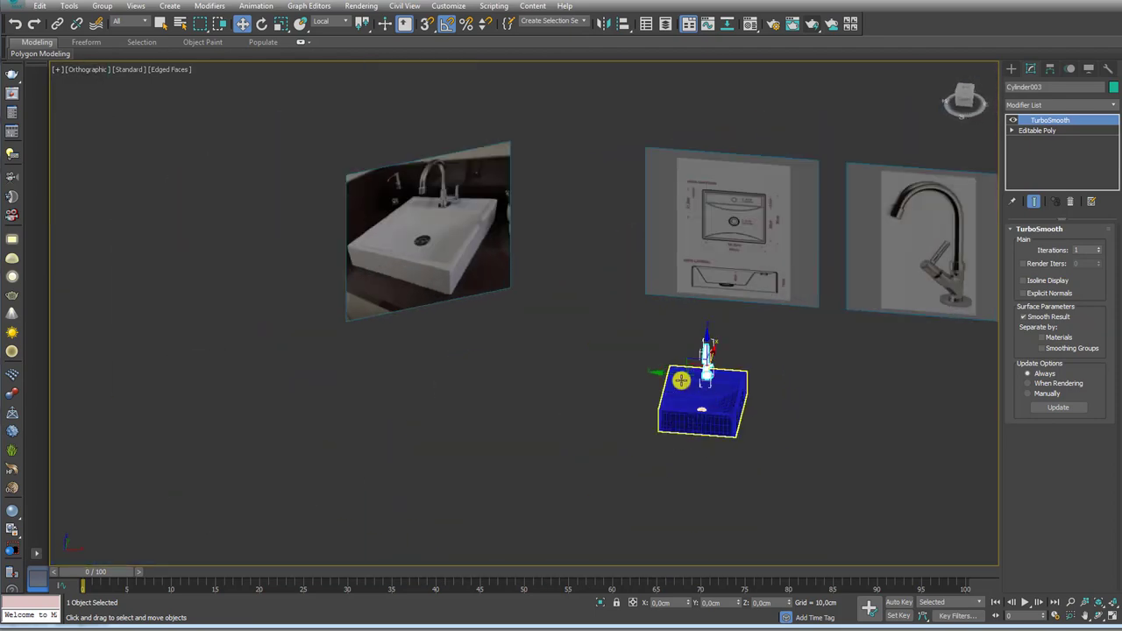
Step: Draw a flat box, Box002, under the sink and convert it to Editable Poly
left_click(1012, 68)
left_click(1037, 142)
middle_click_drag(724, 361, 624, 354, "alt")
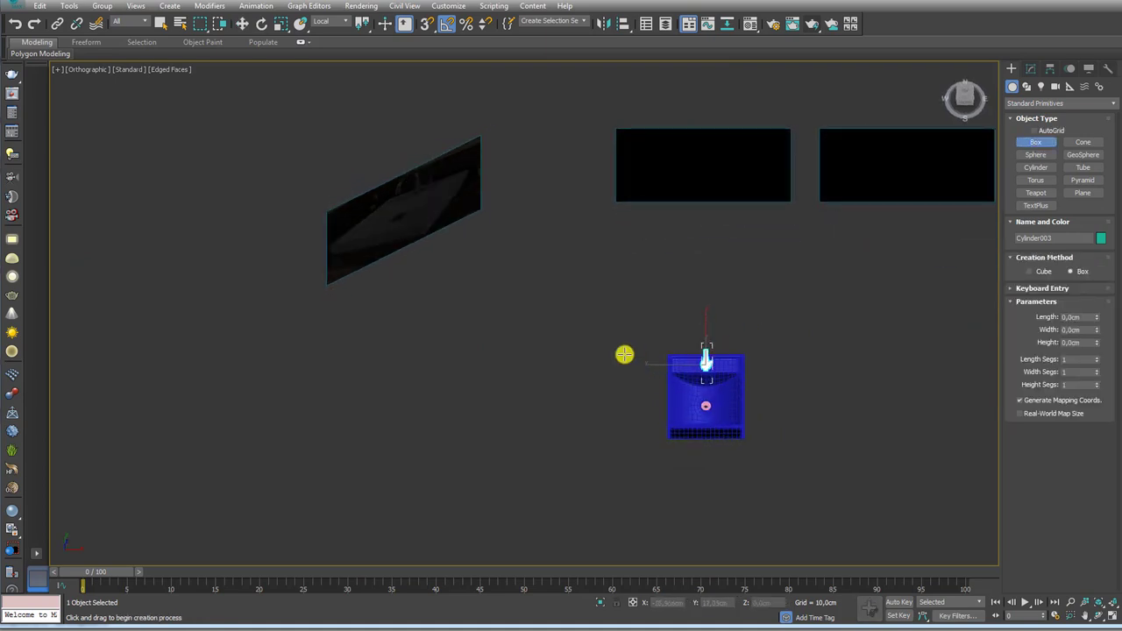
left_click_drag(589, 348, 816, 456)
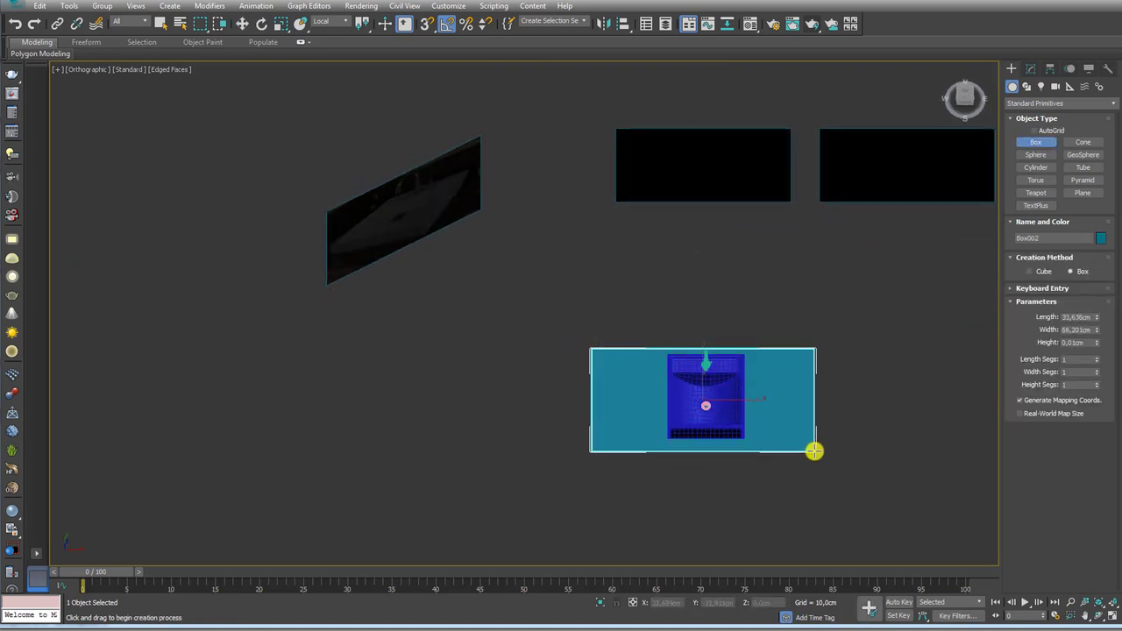
middle_click_drag(819, 478, 746, 398, "alt")
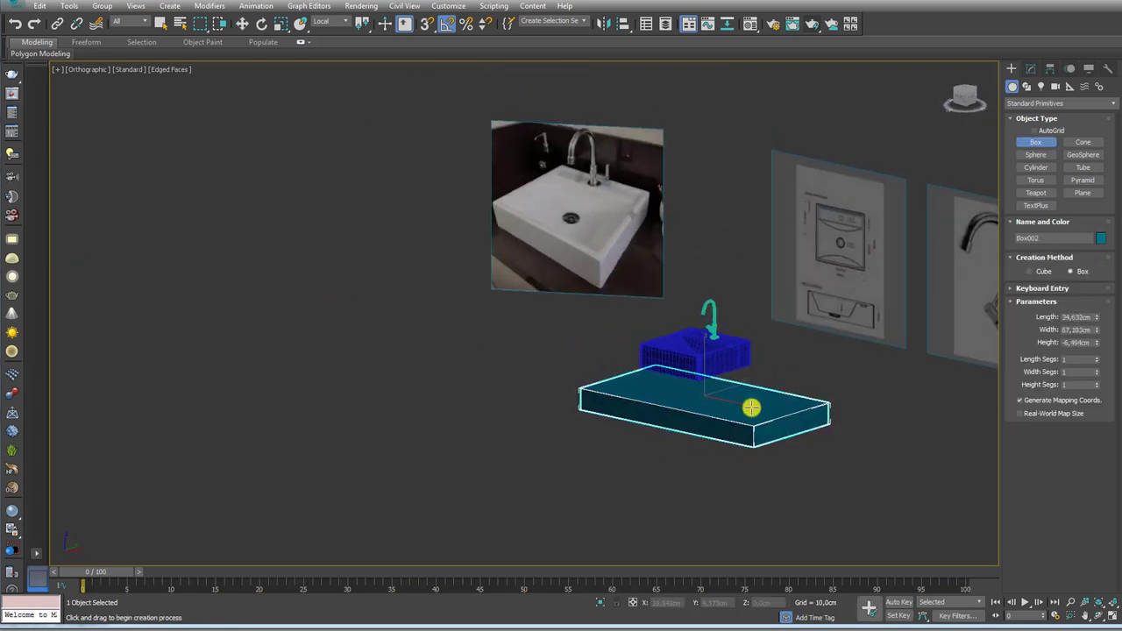
key("w")
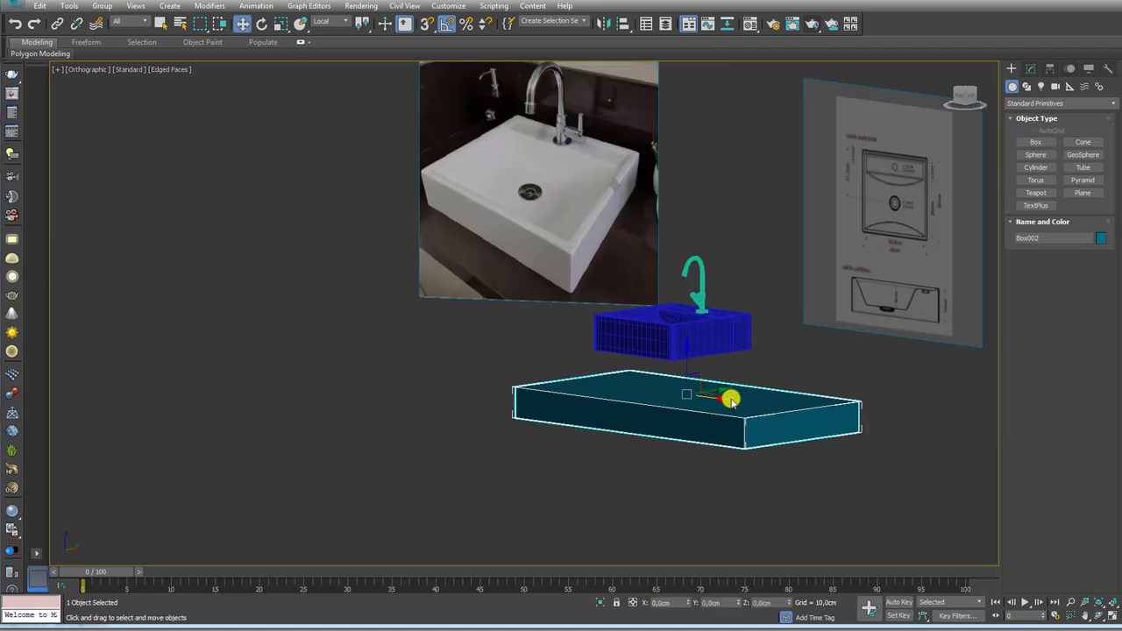
right_click(731, 399)
mouse_move(755, 521)
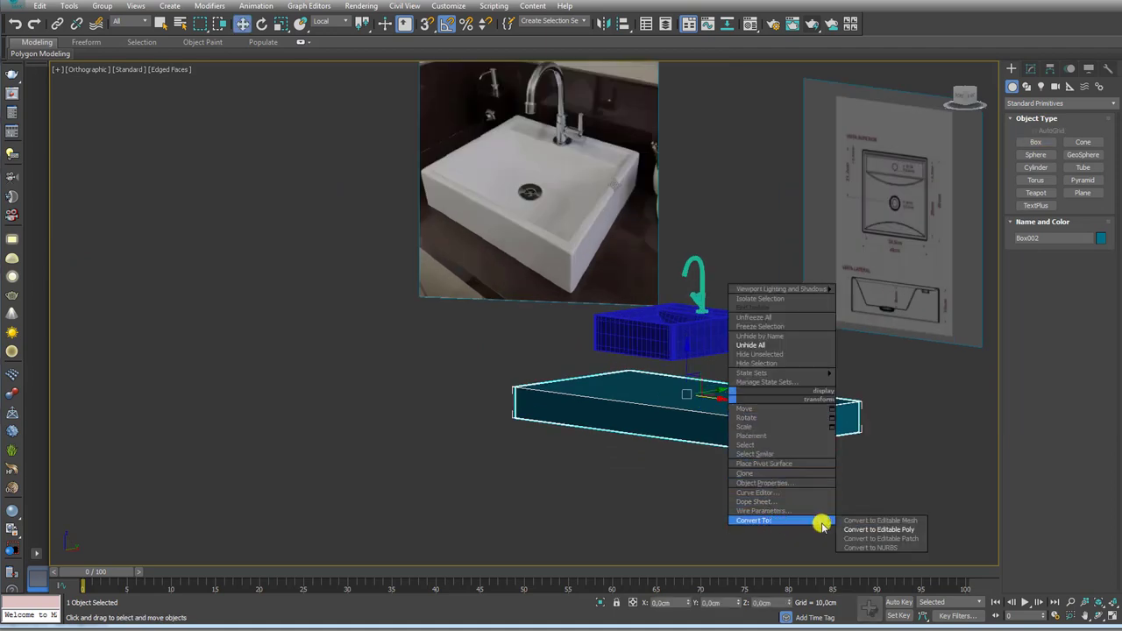
left_click(853, 530)
Step: Select and delete the counter's top face, then undo the deletion
left_click(1072, 244)
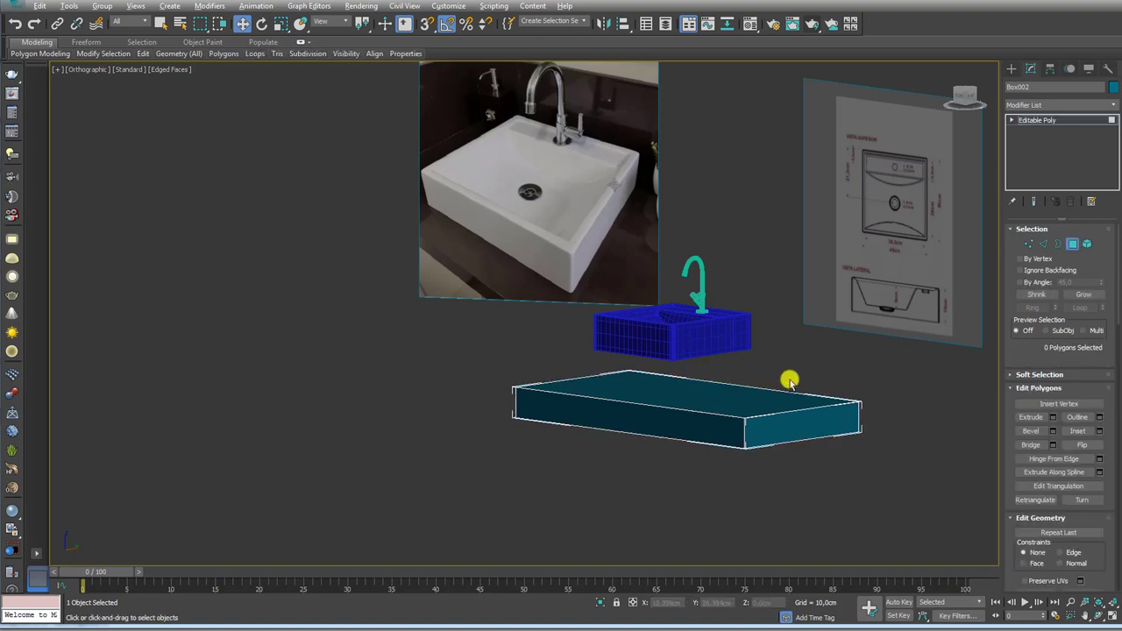
mouse_move(789, 375)
middle_mouse_down("alt")
mouse_move(647, 386)
mouse_move(508, 184)
middle_mouse_up("alt")
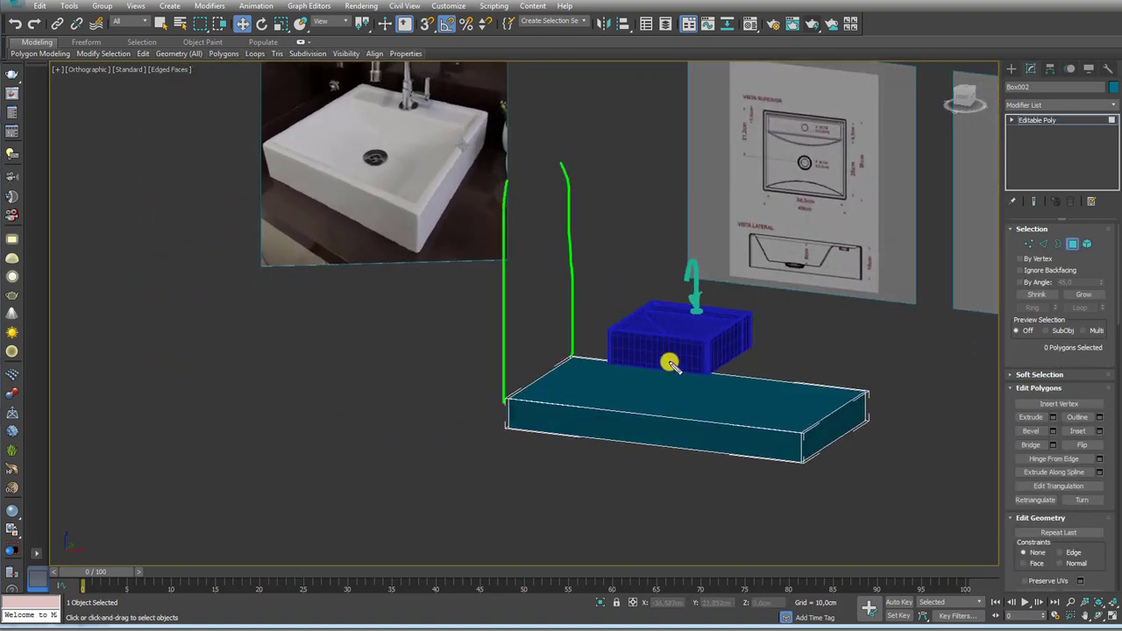
mouse_move(751, 401)
middle_mouse_down("alt")
mouse_move(696, 361)
mouse_move(727, 436)
middle_mouse_up("alt")
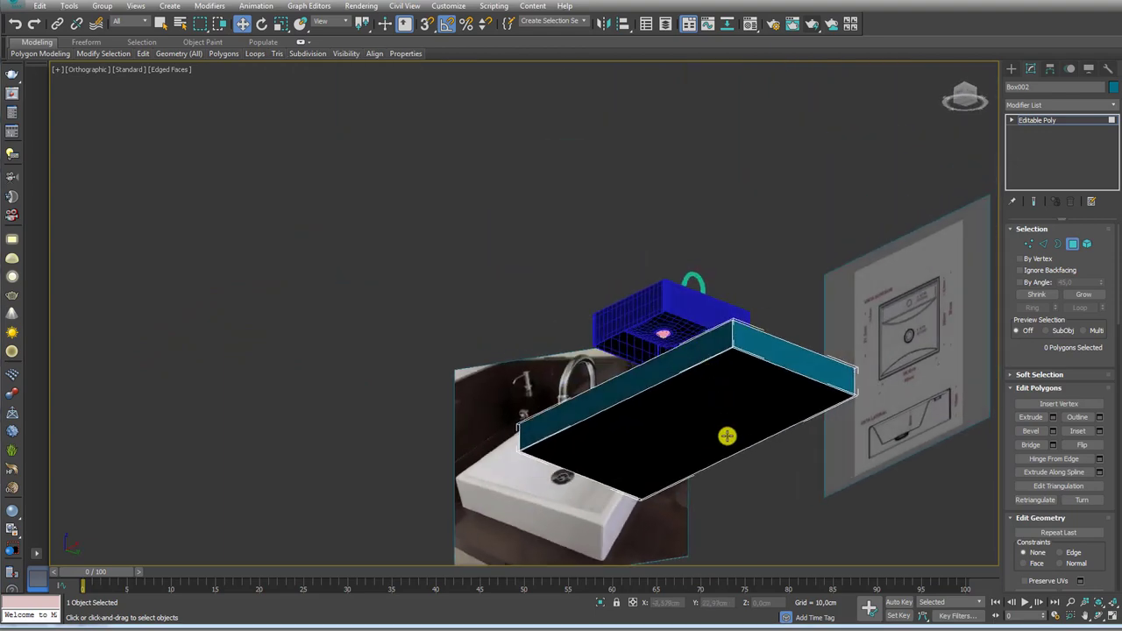
left_click(727, 435)
key("Delete")
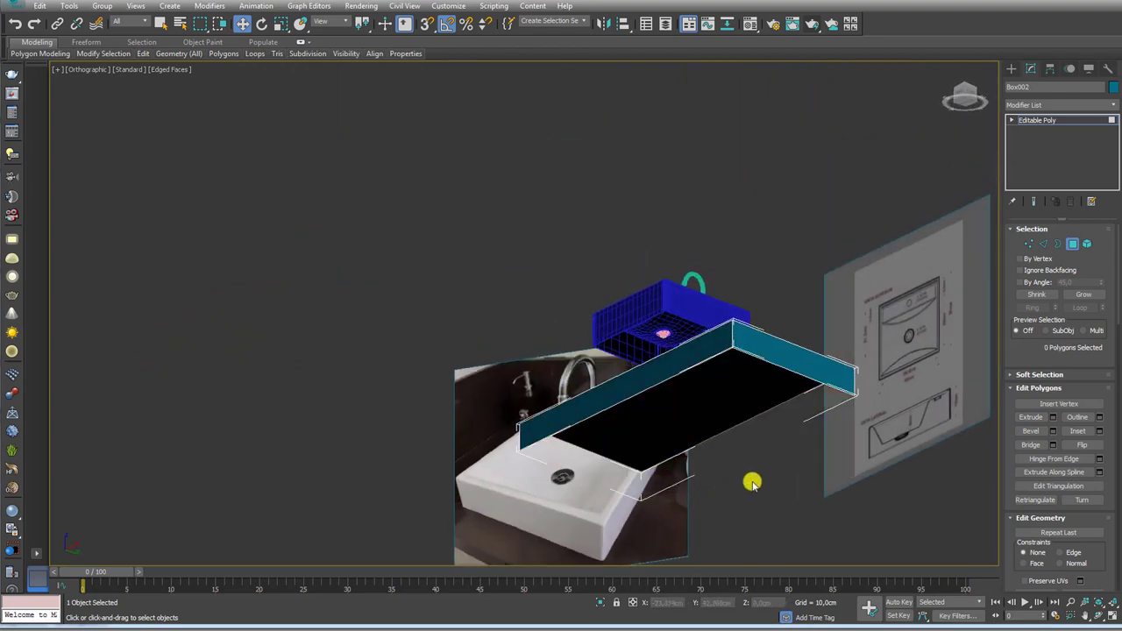
key("ctrl+z")
middle_click_drag(673, 322, 693, 384, "alt")
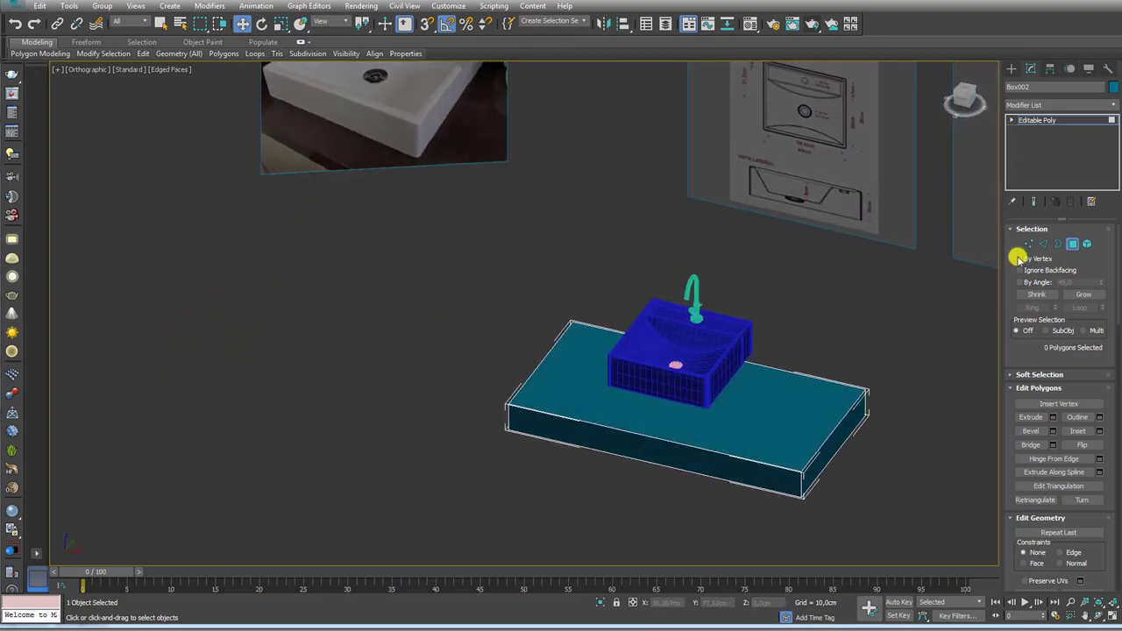
Step: Connect the edge ring at the counter's right end, sliding the new edge near the border
left_click(1054, 244)
left_click(842, 421)
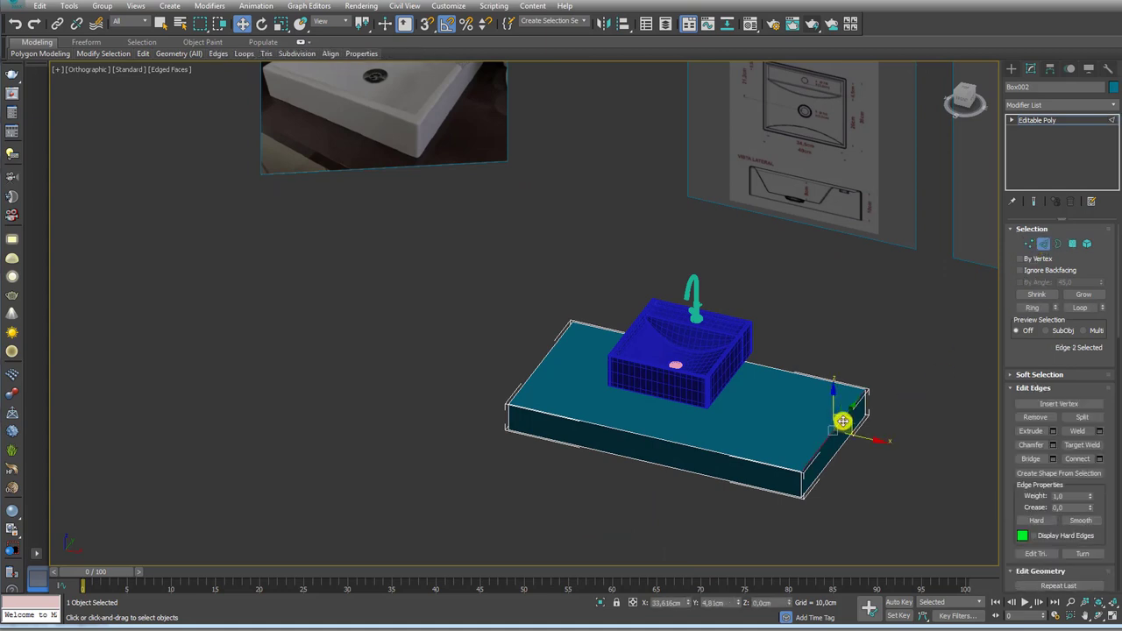
left_click(1036, 306)
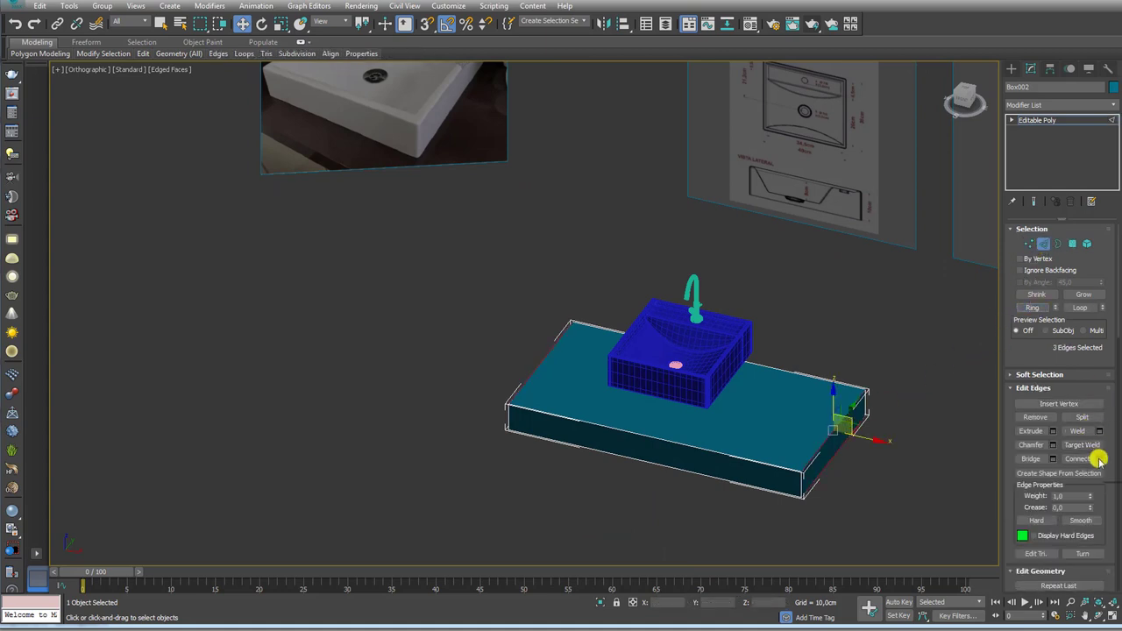
left_click(1099, 458)
middle_click_drag(882, 421, 777, 378, "alt")
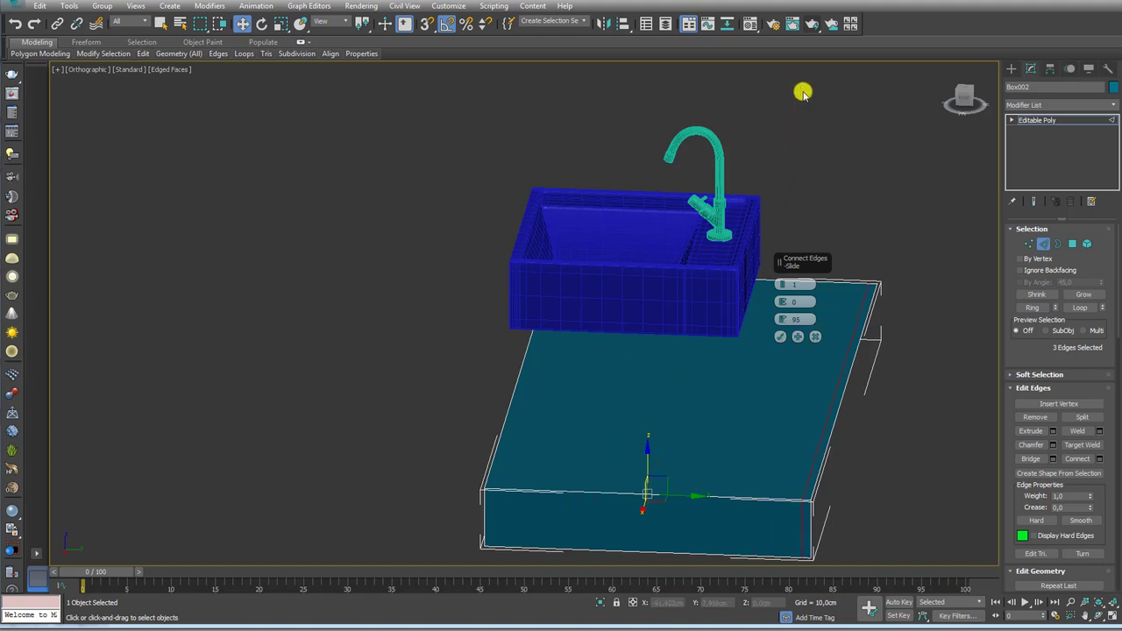
left_click(783, 336)
Step: Connect another edge ring along the counter's side, placing the new edge near its border
left_click(822, 407)
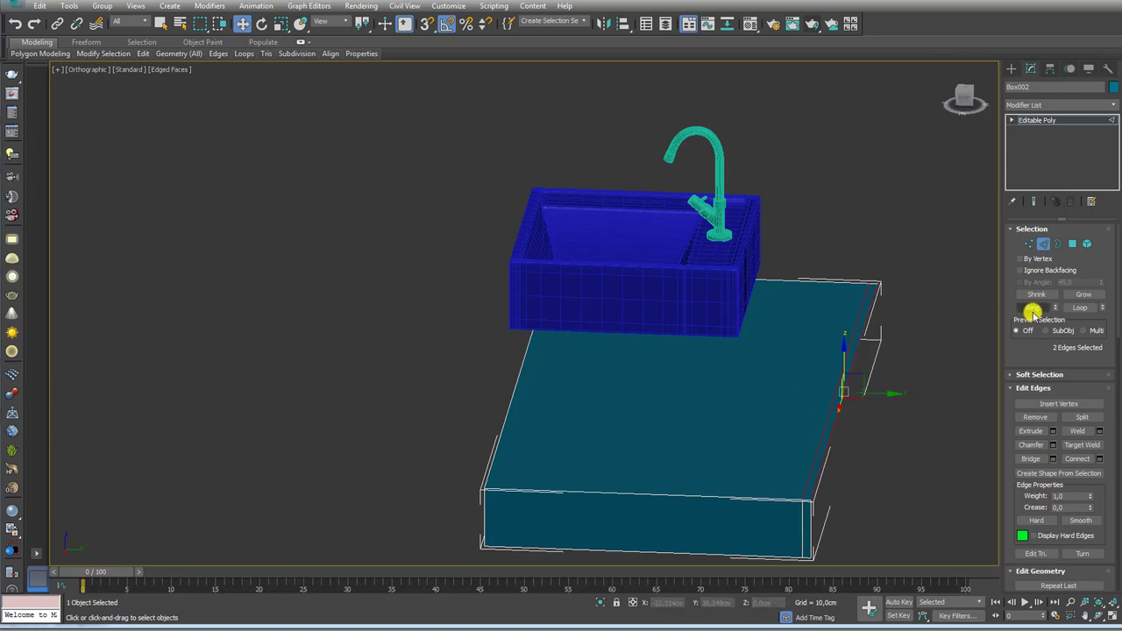
left_click(1034, 309)
left_click(1099, 458)
middle_click_drag(664, 413, 736, 415, "alt")
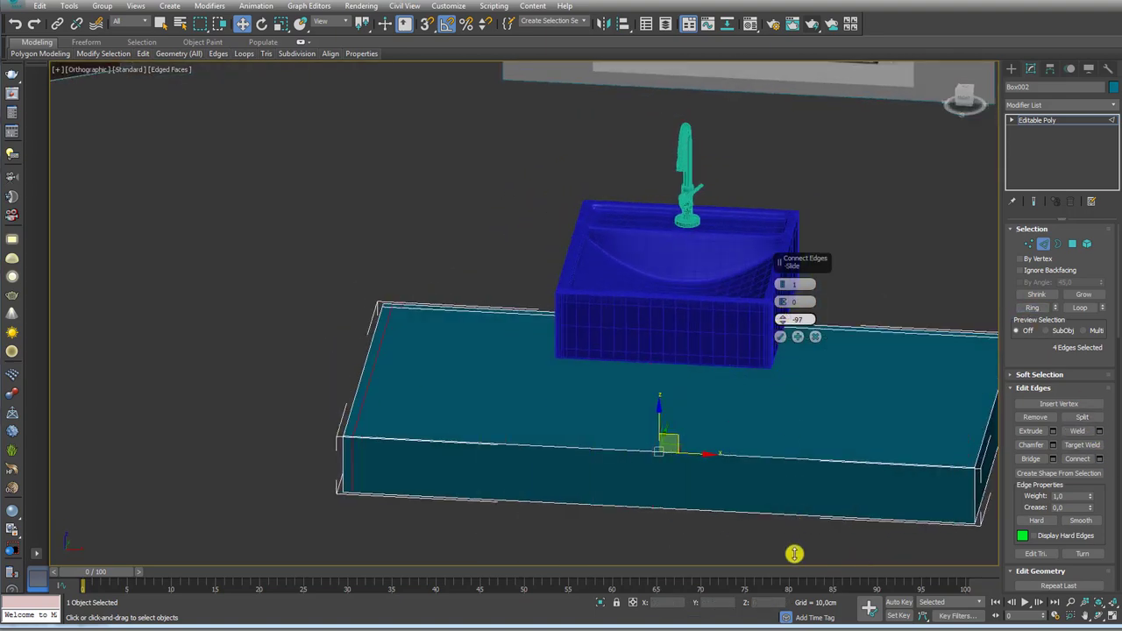
left_click(780, 337)
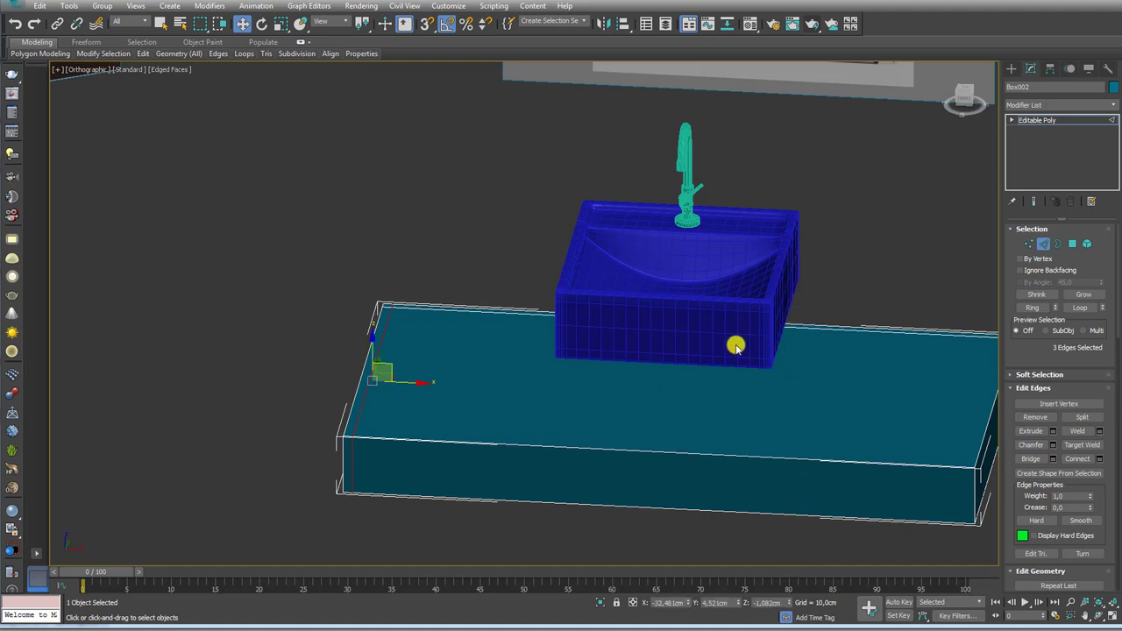
middle_click_drag(737, 343, 377, 375, "alt")
scroll(377, 375, "up", 5)
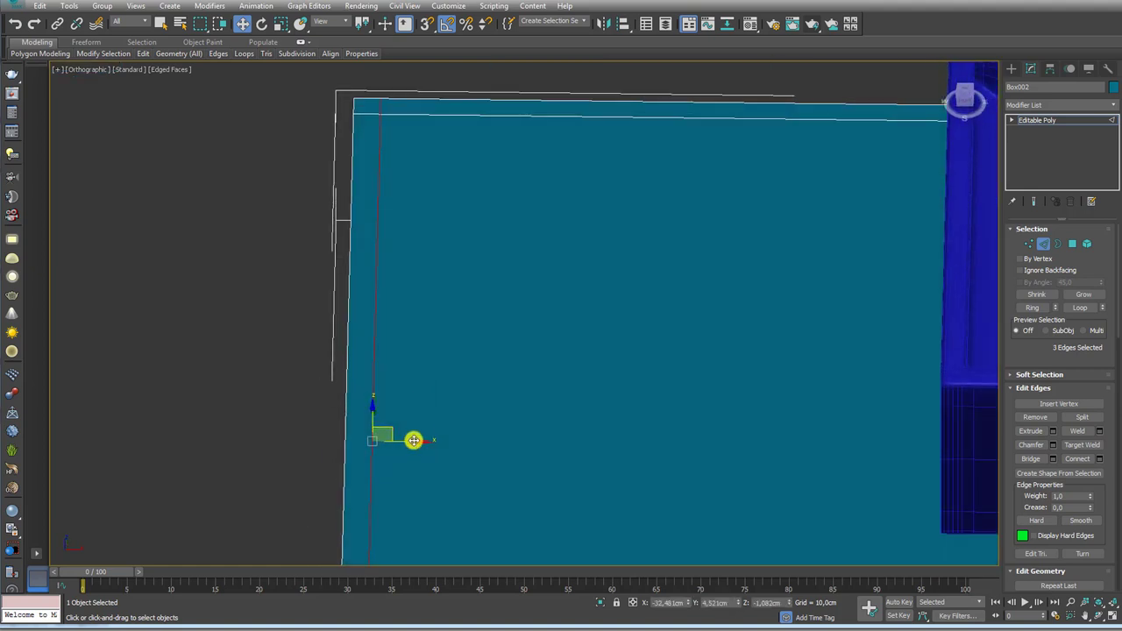
scroll(403, 447, "down", 5)
middle_click_drag(569, 395, 840, 324, "alt")
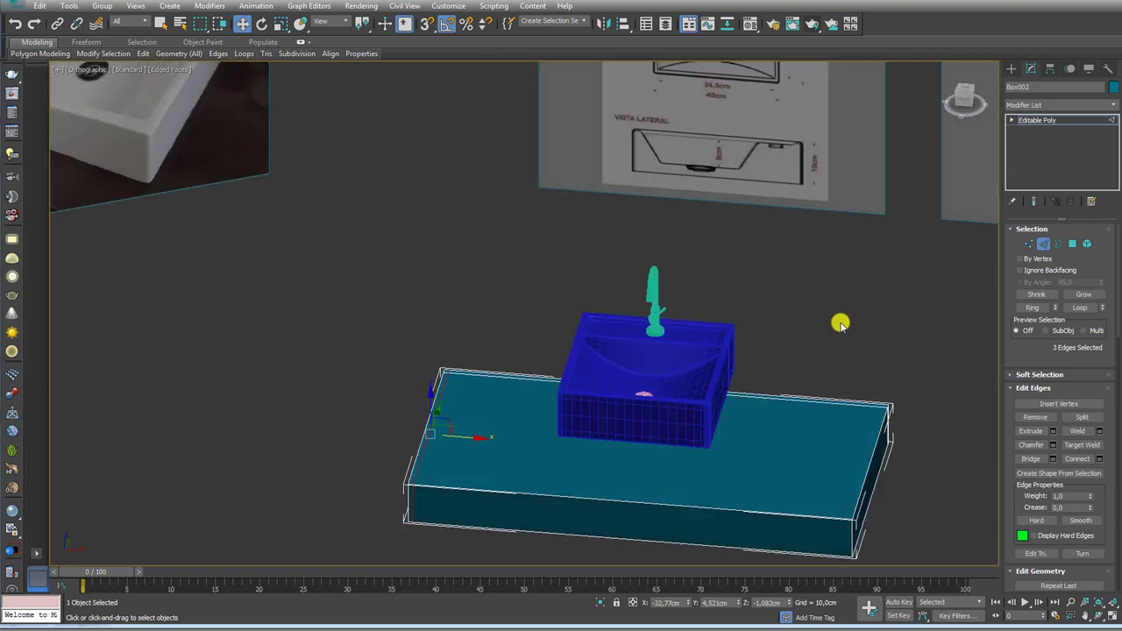
Step: Extrude the three back and side border strips upward about 10 cm into walls
left_click(1074, 245)
left_click(521, 409)
key("F2")
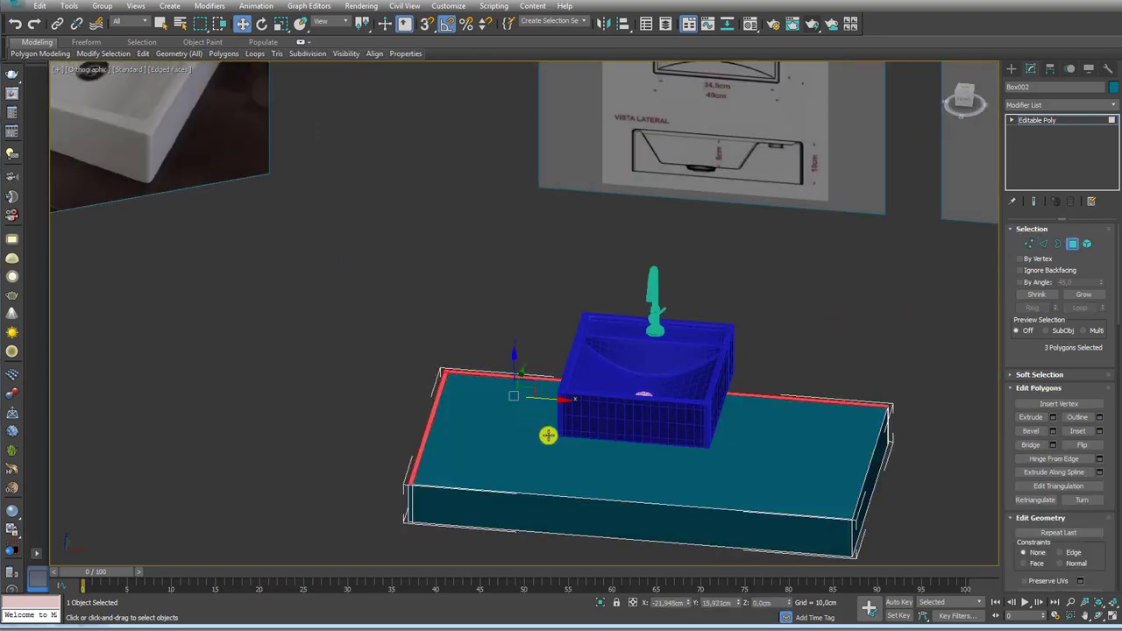
left_click(1053, 418)
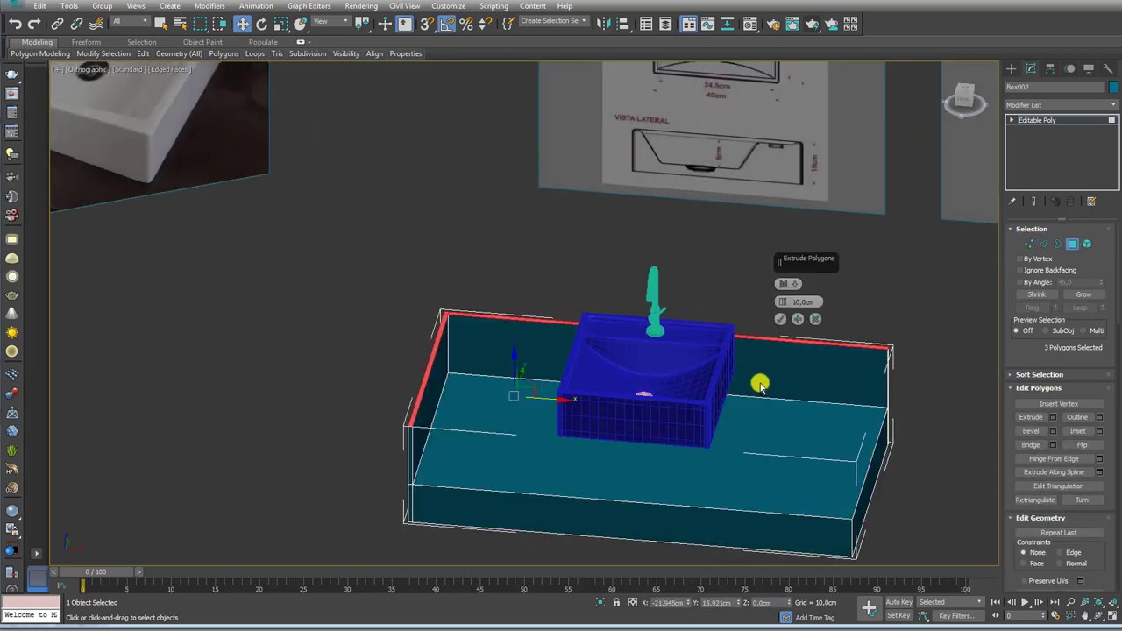
middle_click_drag(759, 385, 751, 324, "alt")
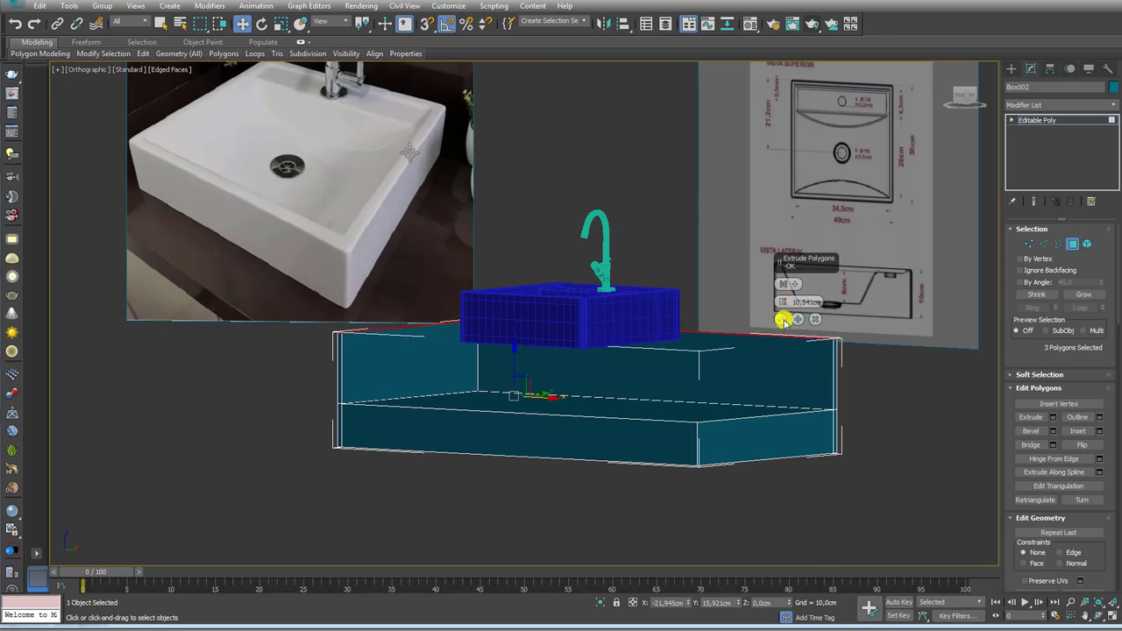
left_click(780, 318)
left_click(1053, 123)
middle_click_drag(619, 288, 589, 273, "alt")
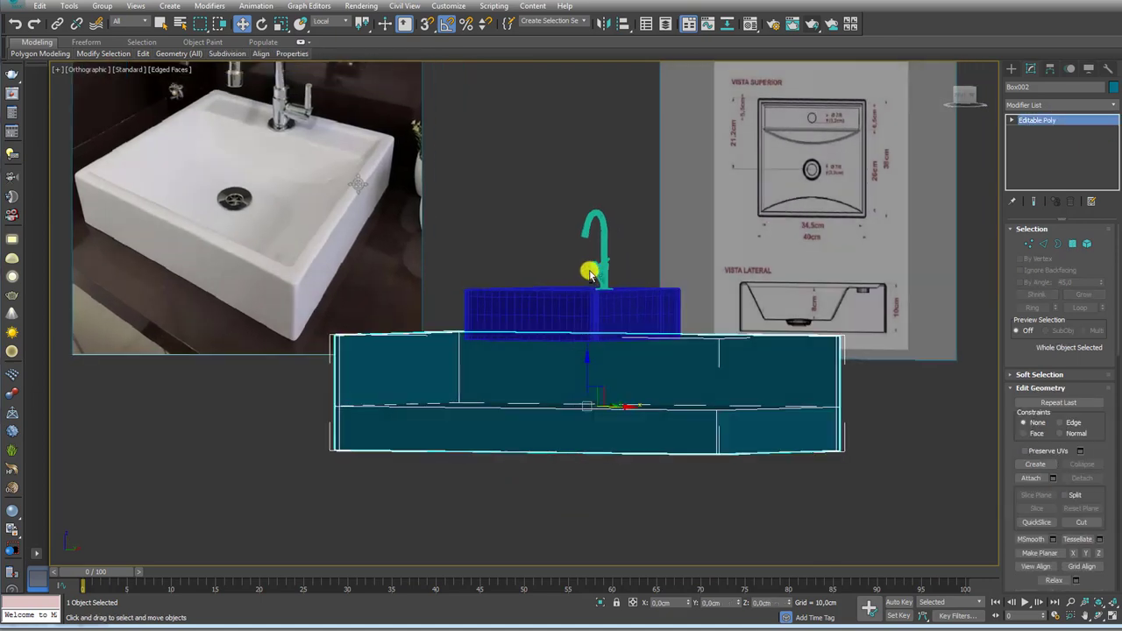
mouse_move(609, 294)
left_mouse_down()
mouse_move(607, 249)
mouse_move(594, 278)
left_mouse_up()
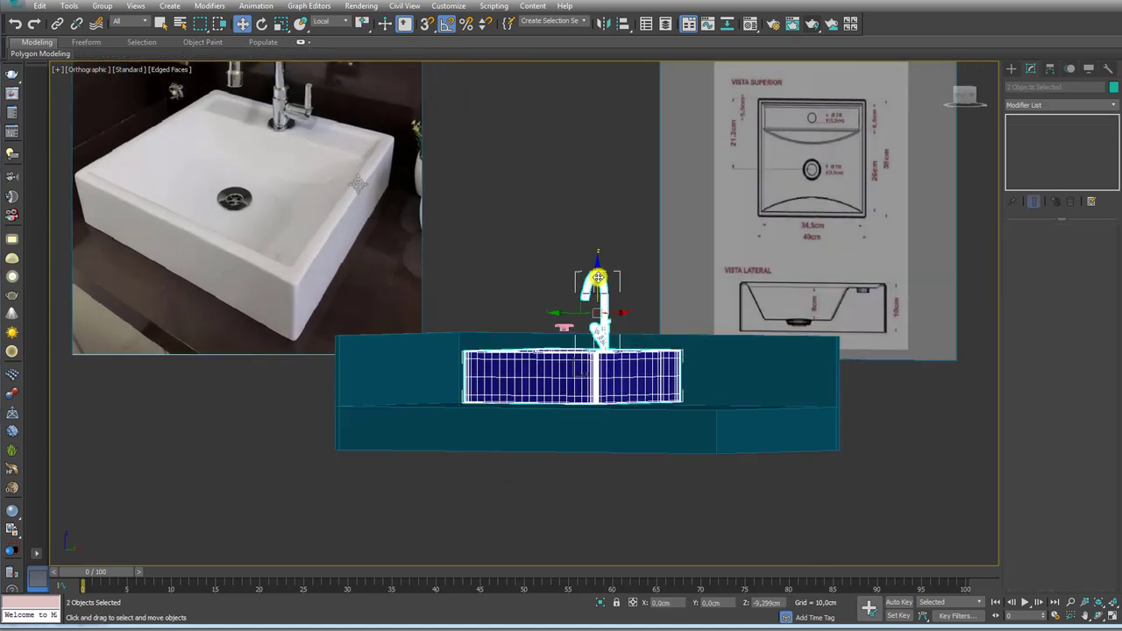
Step: Lower the sink and faucet onto the counter, slide them left, and switch to Screen coordinates
mouse_move(596, 281)
middle_mouse_down("alt")
mouse_move(601, 327)
mouse_move(657, 301)
middle_mouse_up("alt")
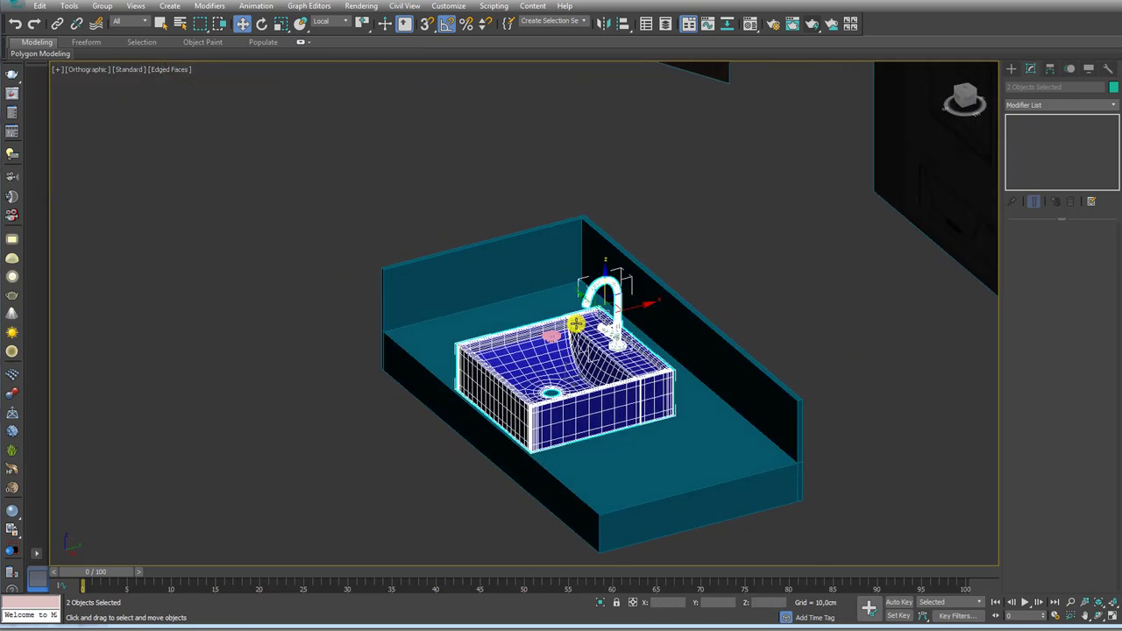
left_click_drag(657, 300, 634, 304)
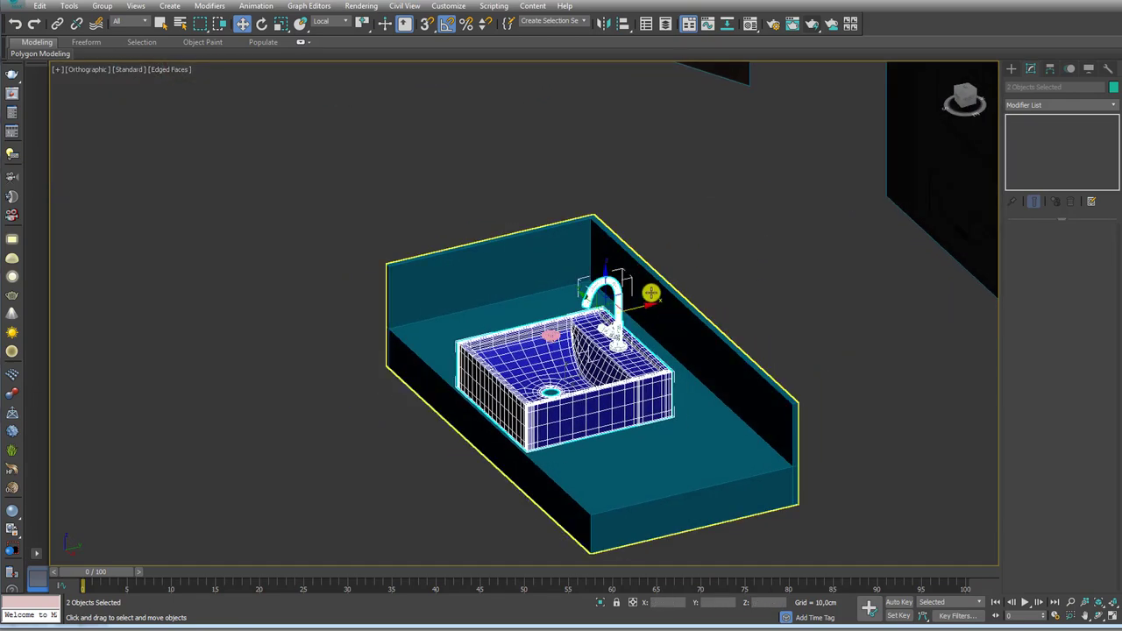
left_click(341, 23)
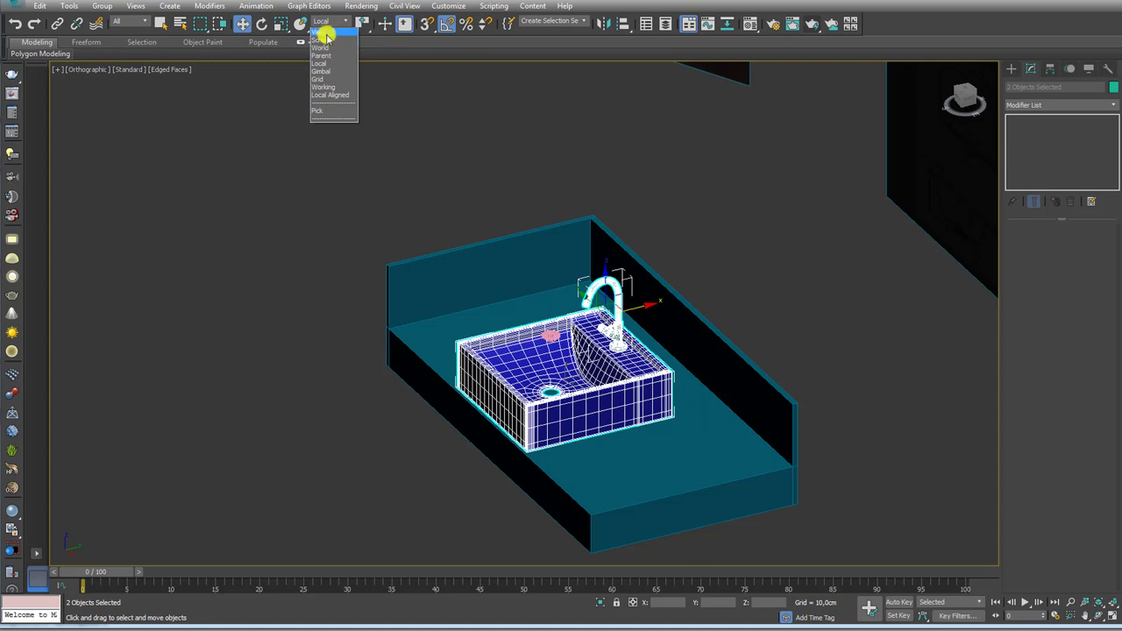
left_click(321, 39)
middle_click_drag(627, 330, 526, 163, "alt")
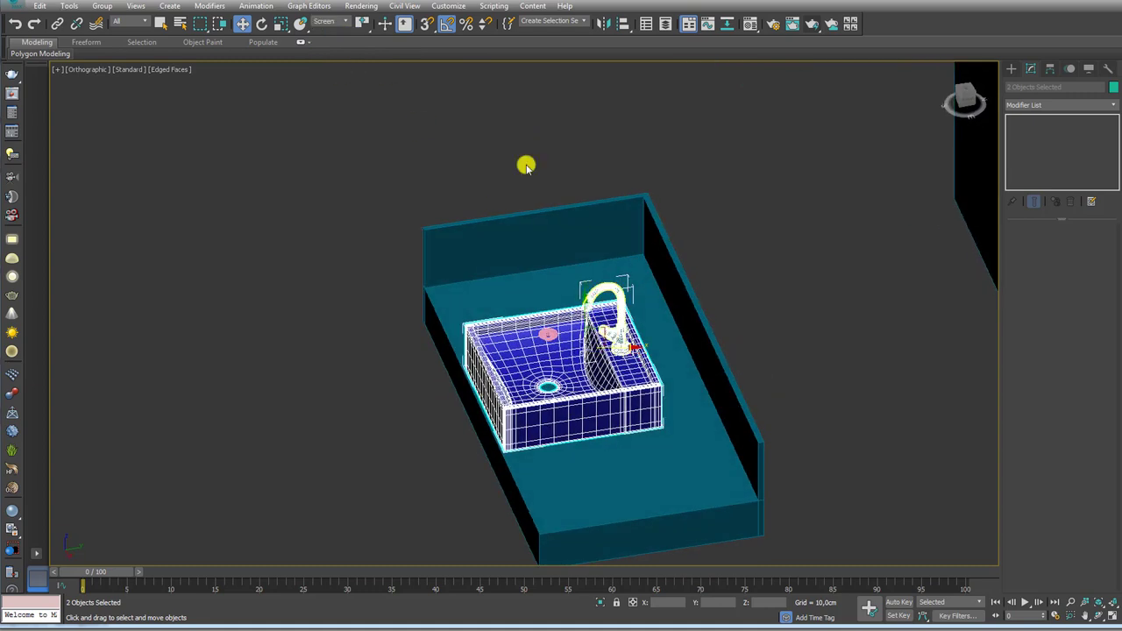
Step: Set the reference coordinate system to View and nudge the sink and faucet slightly left and up
left_click(339, 21)
left_click(331, 32)
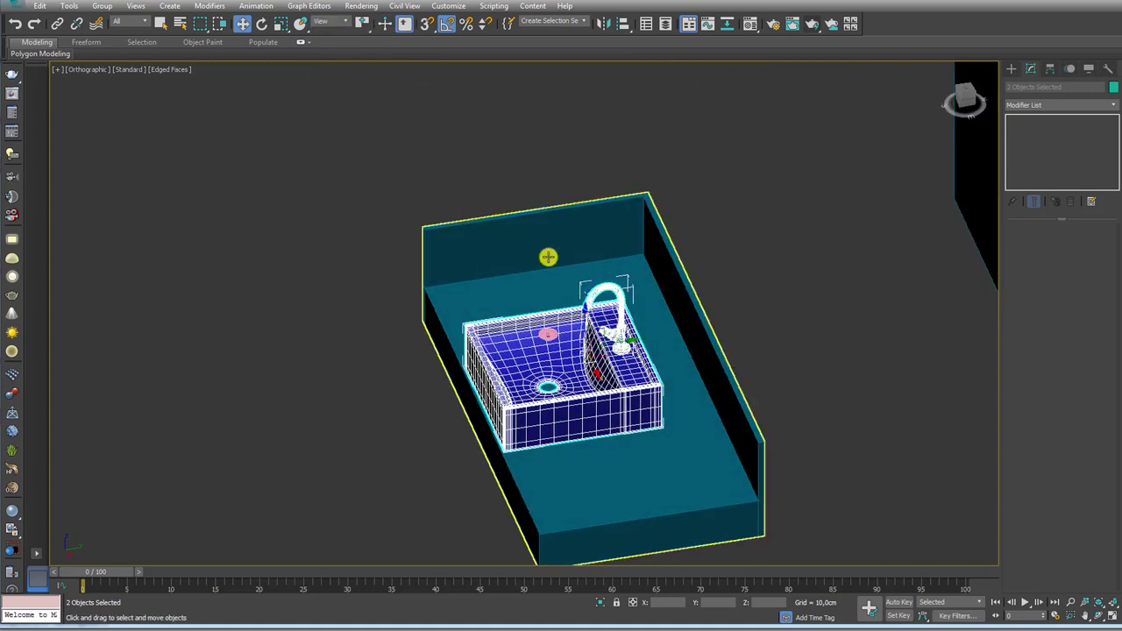
mouse_move(628, 343)
middle_mouse_down("alt")
mouse_move(621, 296)
mouse_move(676, 254)
middle_mouse_up("alt")
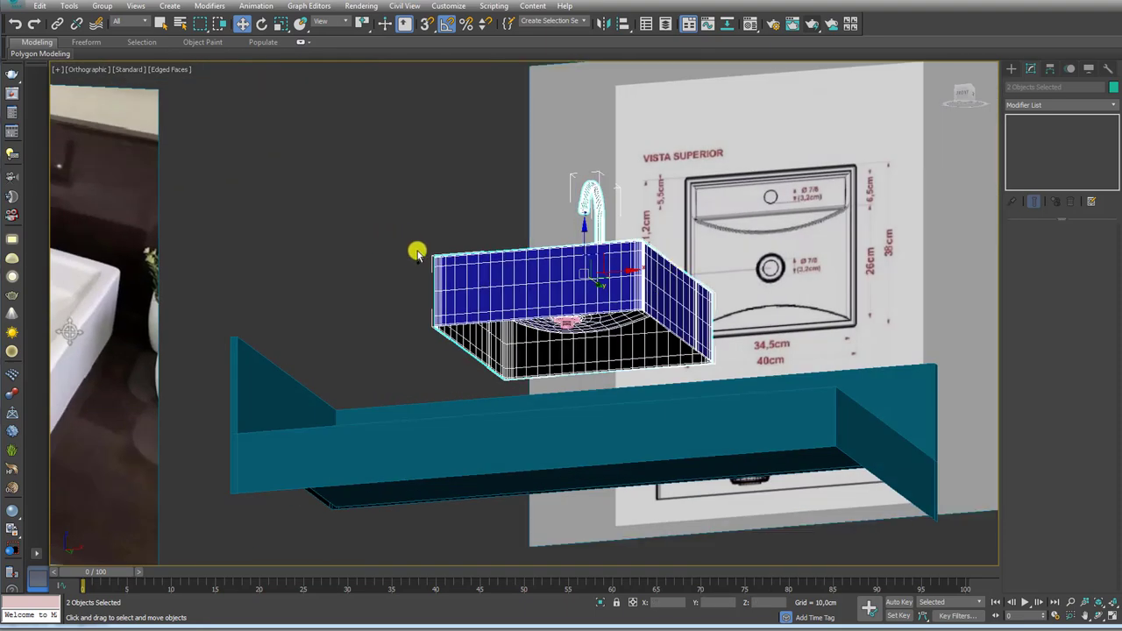
mouse_move(752, 333)
middle_mouse_down("alt")
mouse_move(559, 288)
mouse_move(581, 350)
mouse_move(631, 423)
mouse_move(644, 375)
middle_mouse_up("alt")
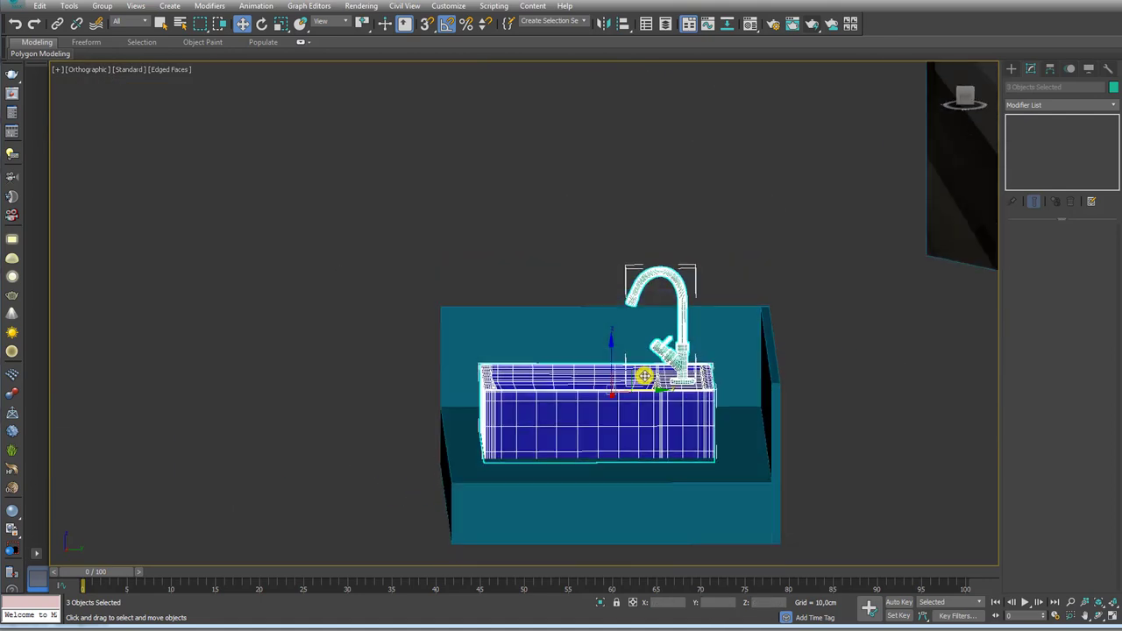
left_click_drag(629, 369, 622, 364)
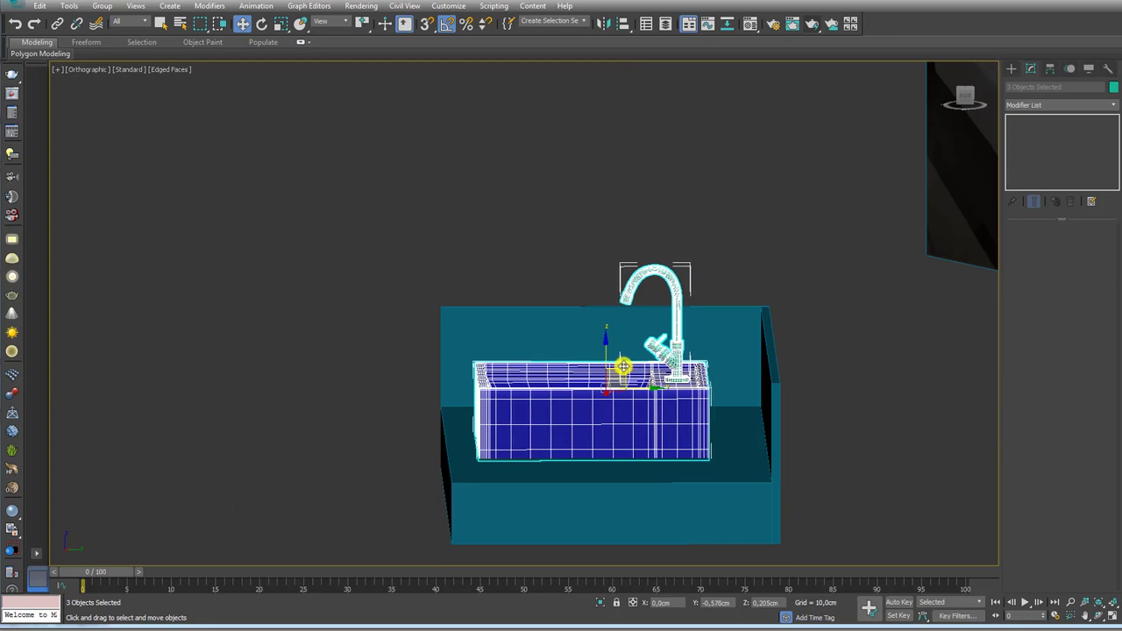
key("shift+z")
key("shift+z")
key("shift+z")
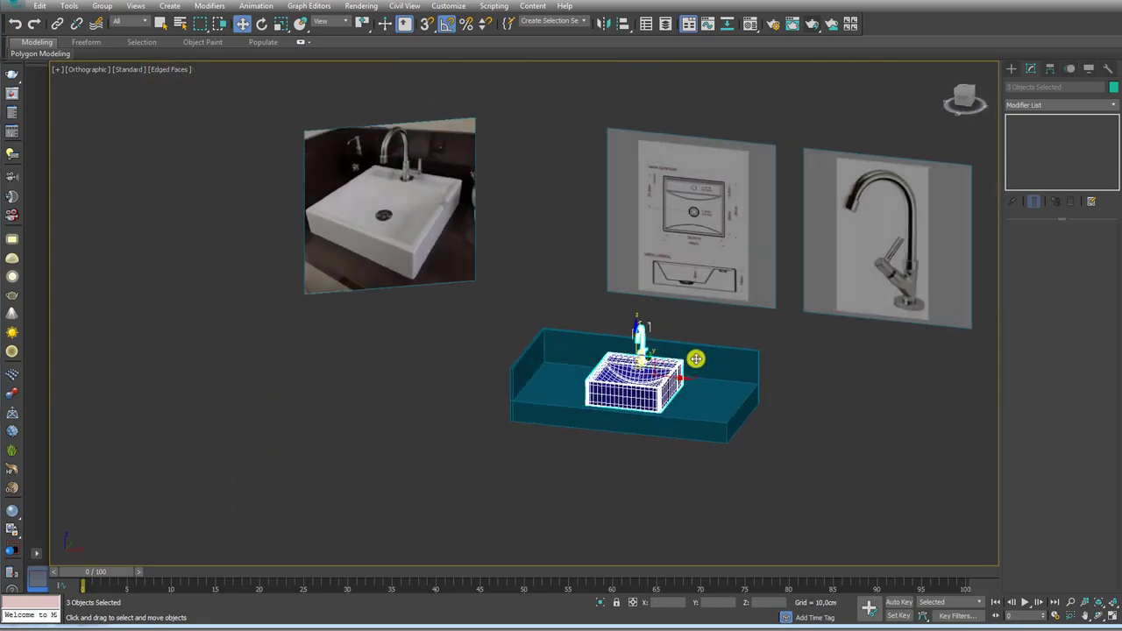
Step: Step back to the perspective overview and zoom over the three reference images
key("shift+z")
key("shift+z")
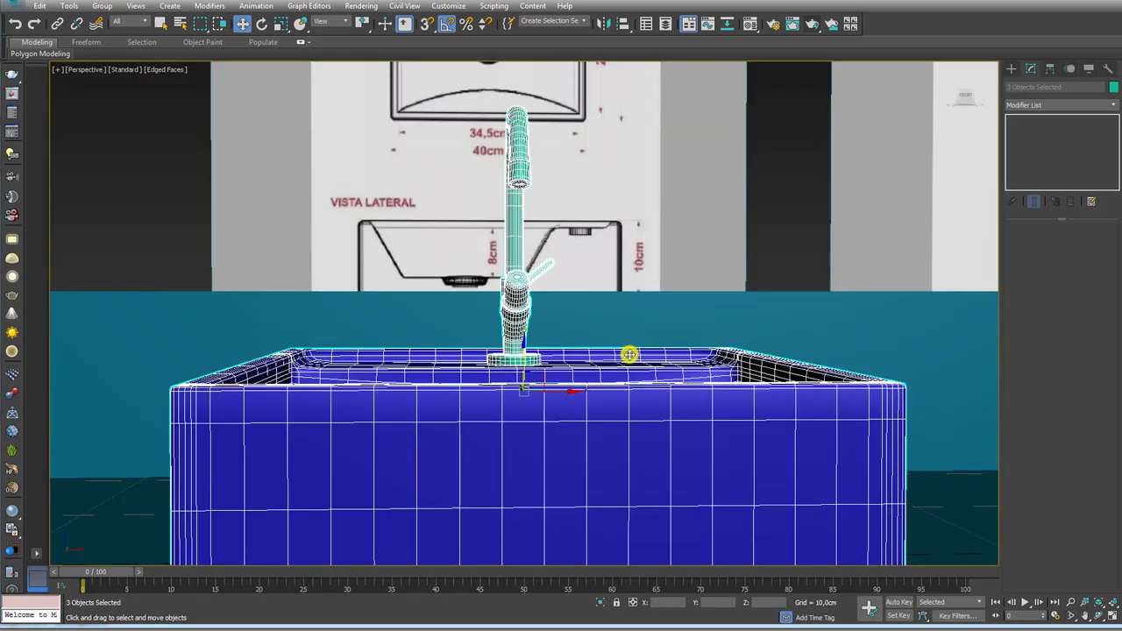
key("shift+z")
key("shift+z")
key("shift+z")
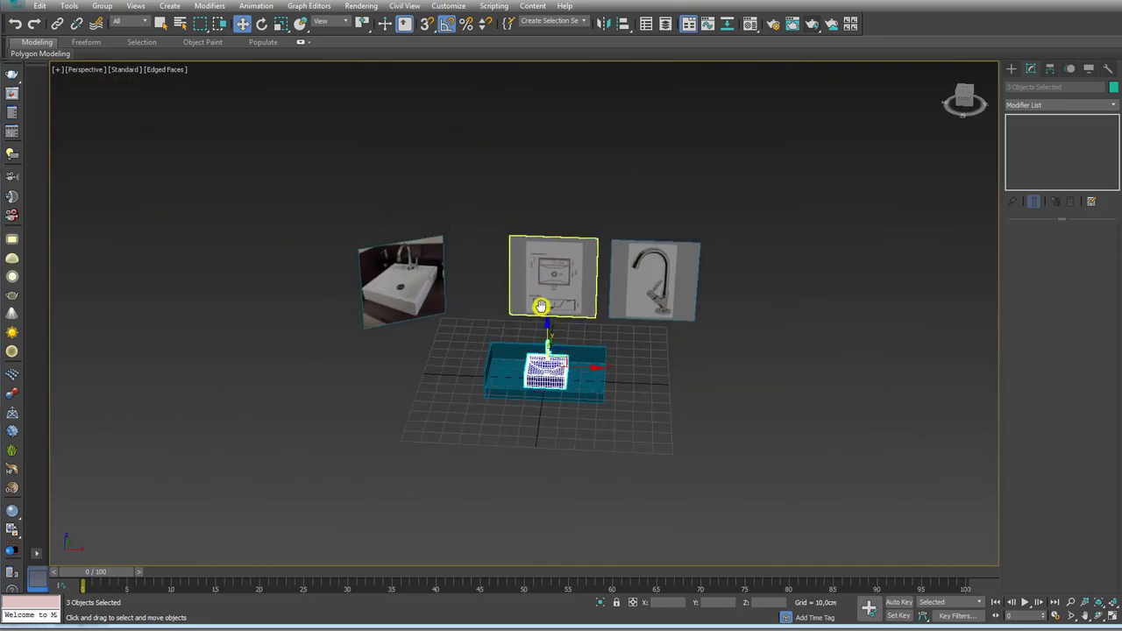
key("shift+z")
key("shift+z")
scroll(546, 372, "up", 3)
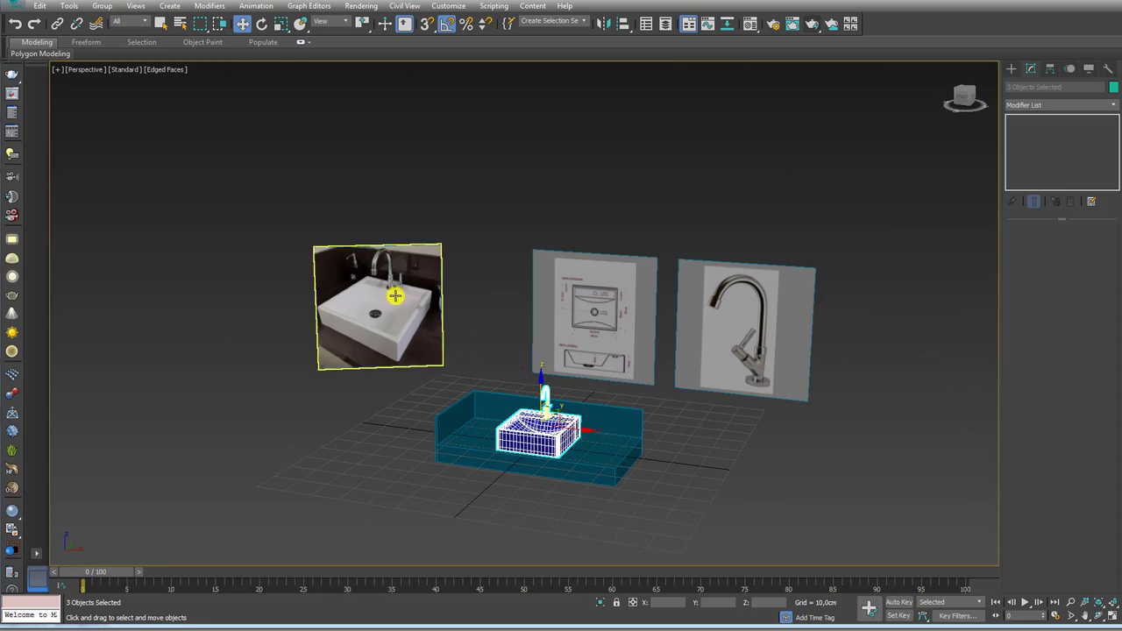
scroll(343, 251, "up", 2)
scroll(354, 271, "up", 5)
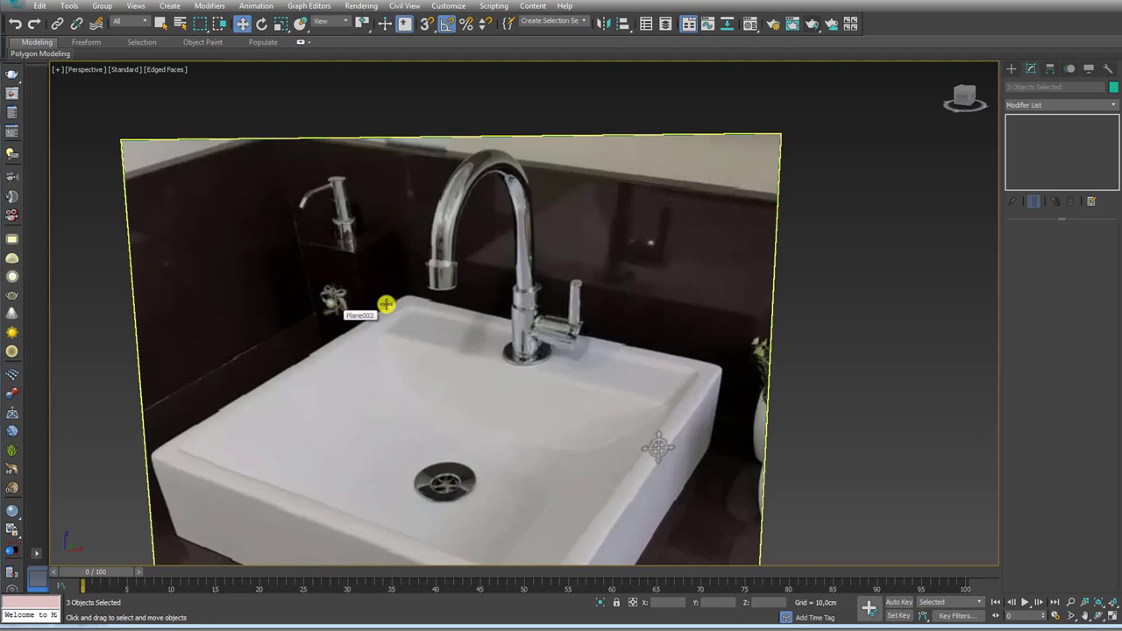
scroll(595, 362, "up", 2)
scroll(588, 379, "down", 5)
scroll(579, 382, "up", 5)
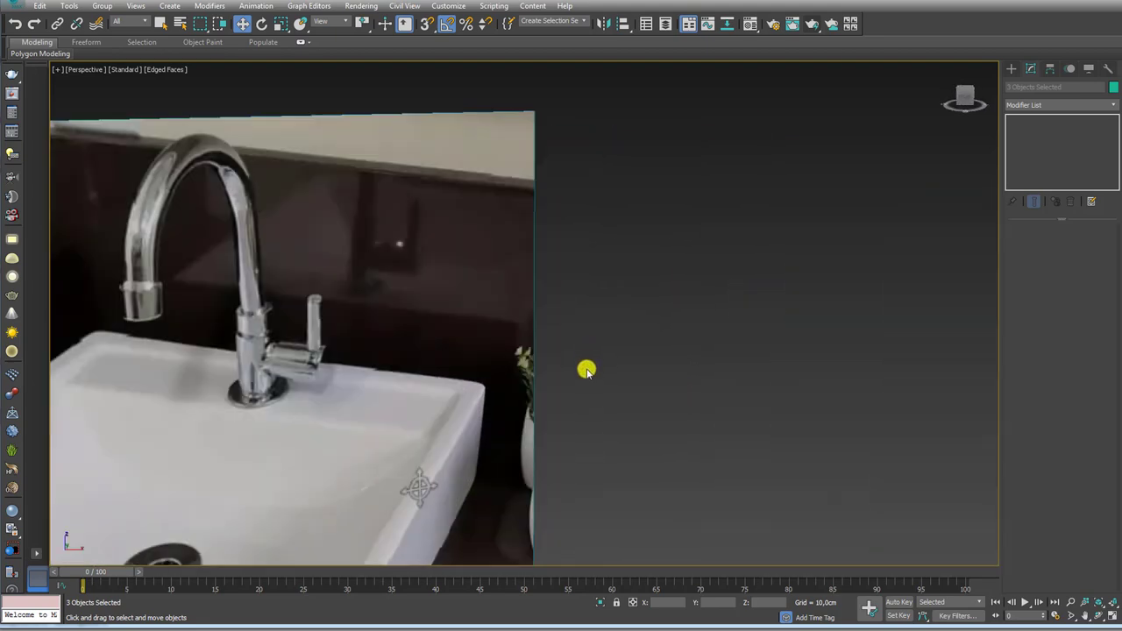
Step: Pan across the sink photo and add the countertop to the sink and faucet selection
middle_click_drag(597, 398, 599, 292)
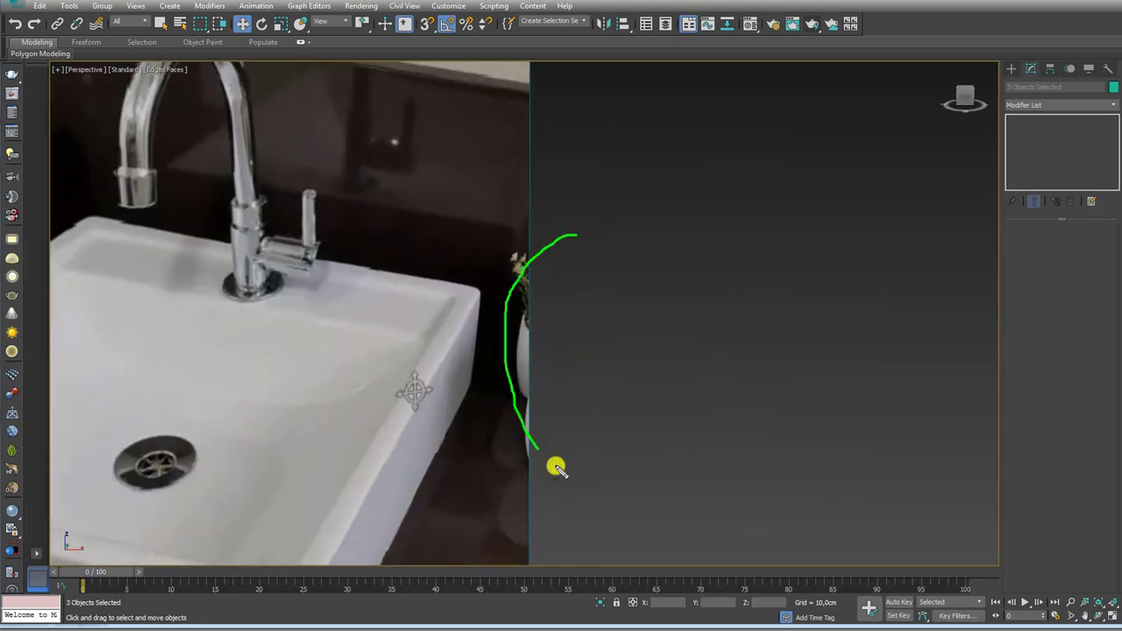
scroll(659, 406, "down", 4)
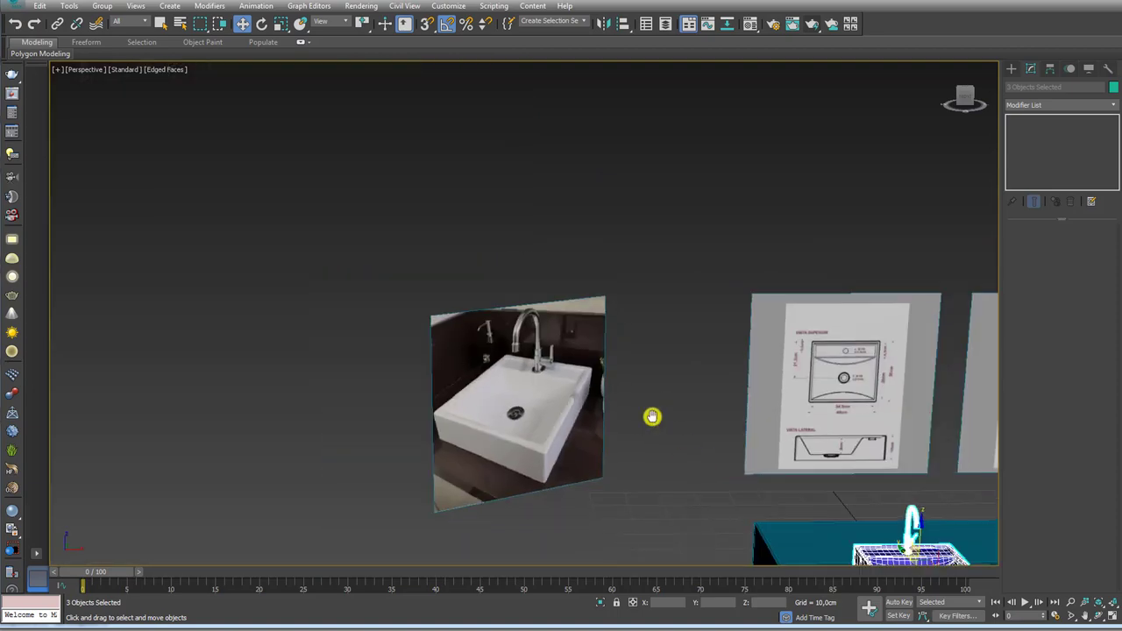
scroll(779, 446, "up", 6)
scroll(780, 445, "down", 5)
mouse_move(727, 426)
middle_mouse_down("alt")
mouse_move(724, 445)
mouse_move(667, 461)
mouse_move(726, 459)
middle_mouse_up("alt")
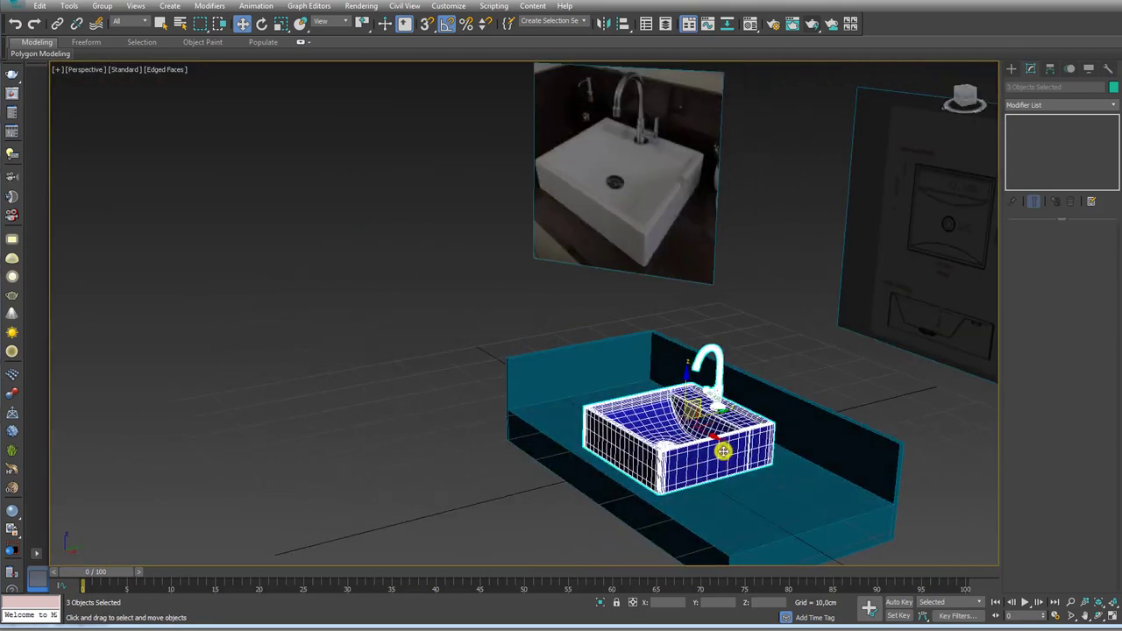
left_click(766, 508, "ctrl")
mouse_move(765, 509)
middle_mouse_down("alt")
mouse_move(683, 388)
mouse_move(676, 299)
mouse_move(662, 305)
mouse_move(715, 396)
middle_mouse_up("alt")
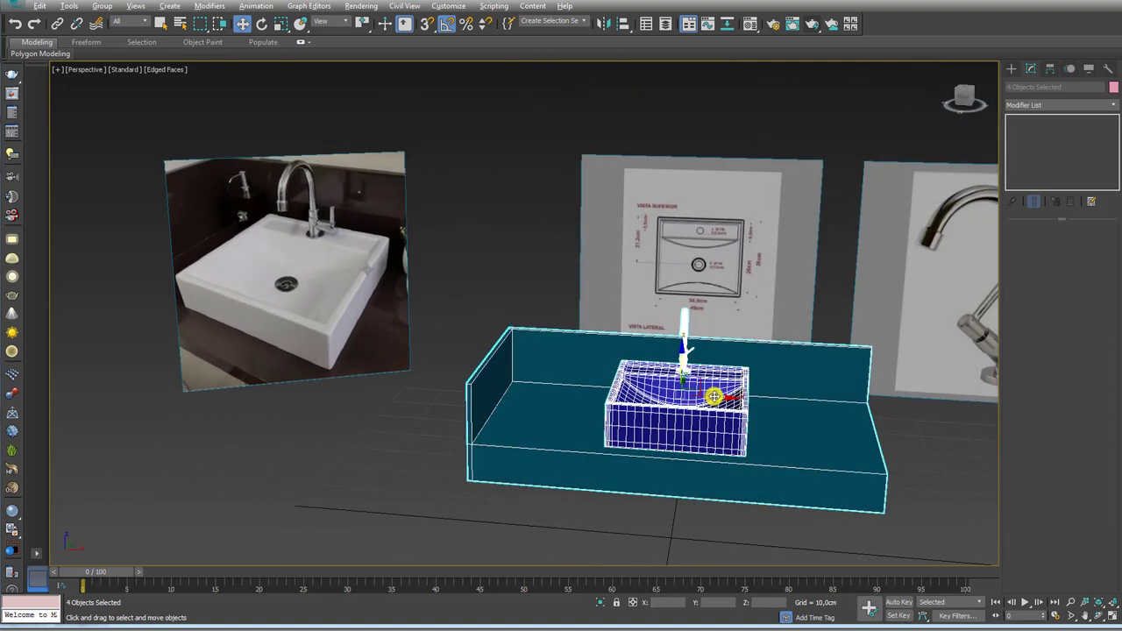
Step: Make the selection's object colour black and assign a default grey material from the Compact Material Editor
left_click(1108, 86)
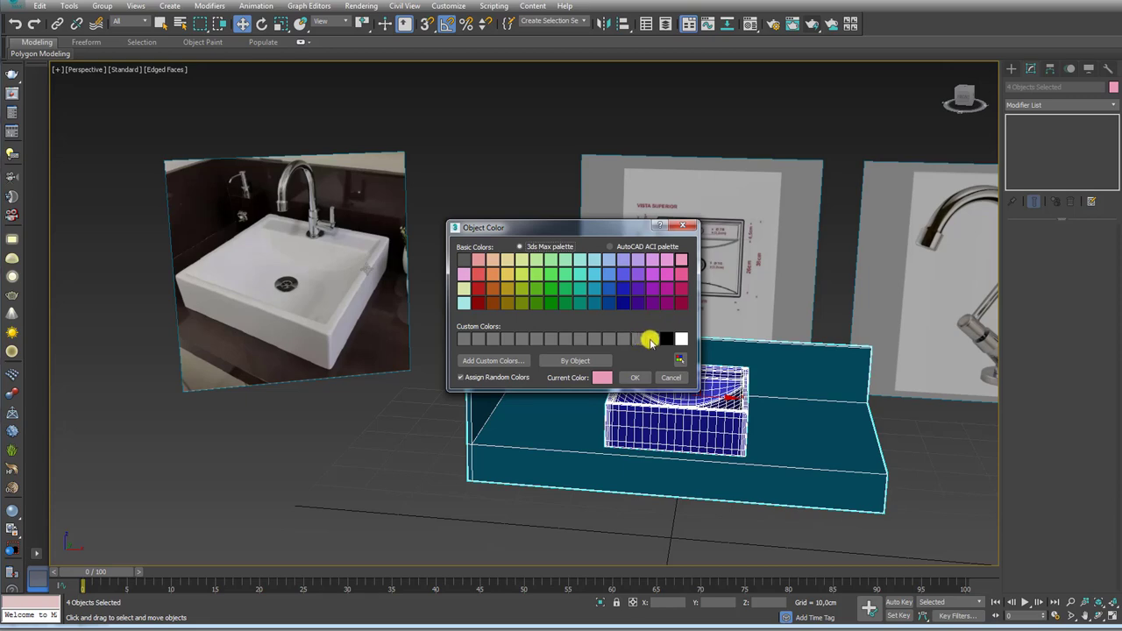
left_click(640, 378)
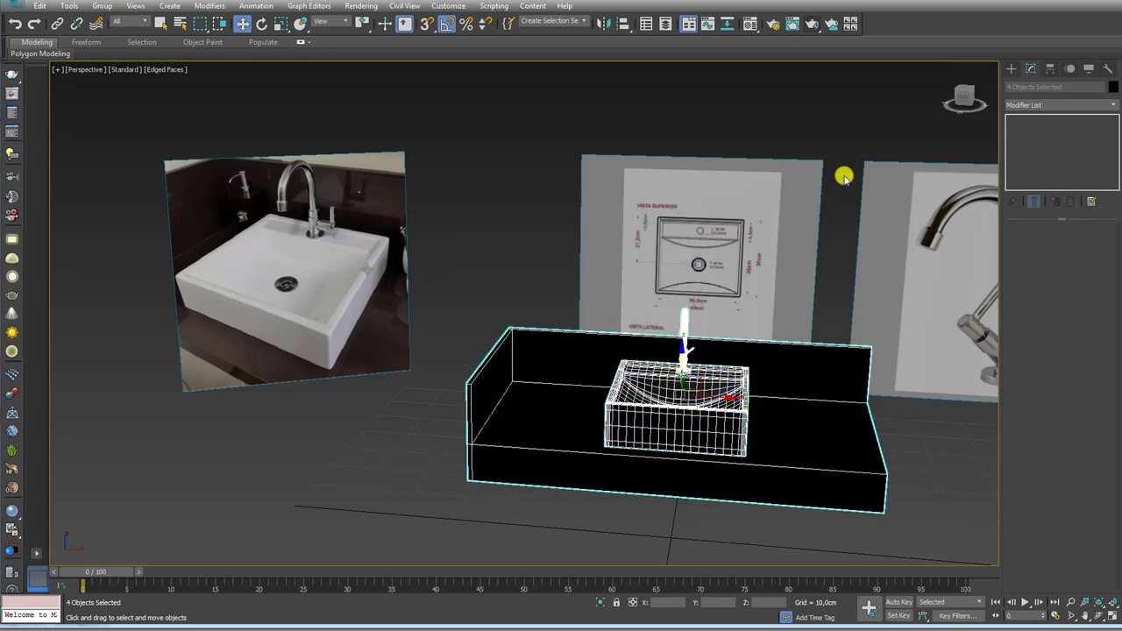
left_click(745, 23)
left_click(318, 150)
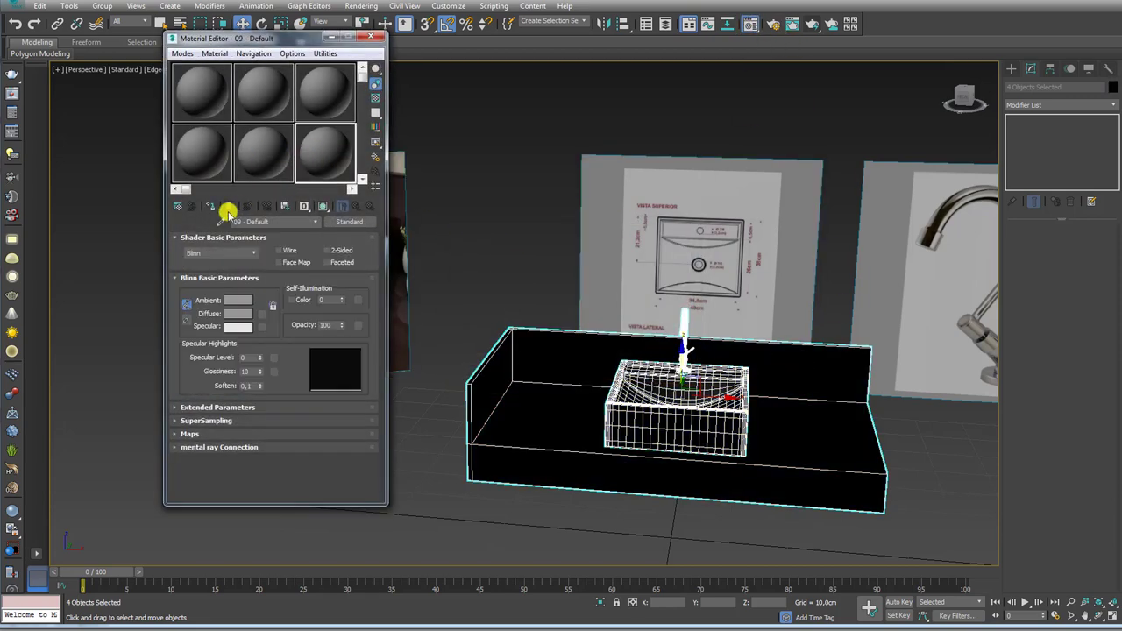
left_click(210, 207)
left_click(374, 38)
left_click(464, 138)
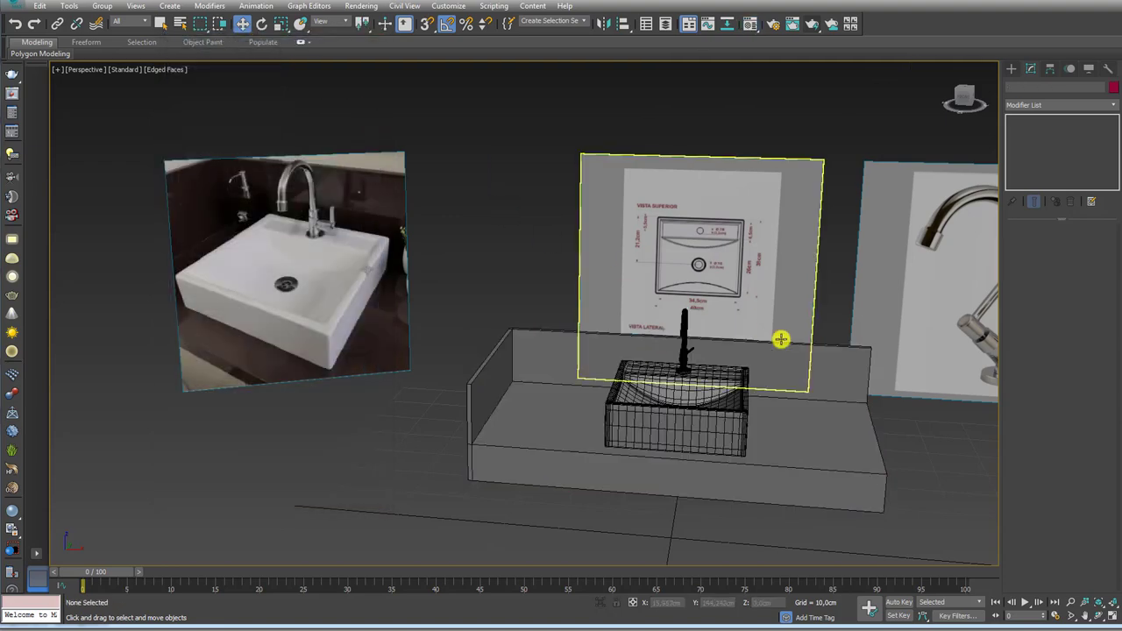
mouse_move(780, 339)
middle_mouse_down("alt")
mouse_move(741, 363)
mouse_move(748, 411)
mouse_move(749, 354)
mouse_move(764, 342)
mouse_move(664, 271)
mouse_move(649, 328)
mouse_move(762, 333)
middle_mouse_up("alt")
Step: Nudge the grey countertop a little to the right along X, then select all objects
left_click(739, 391)
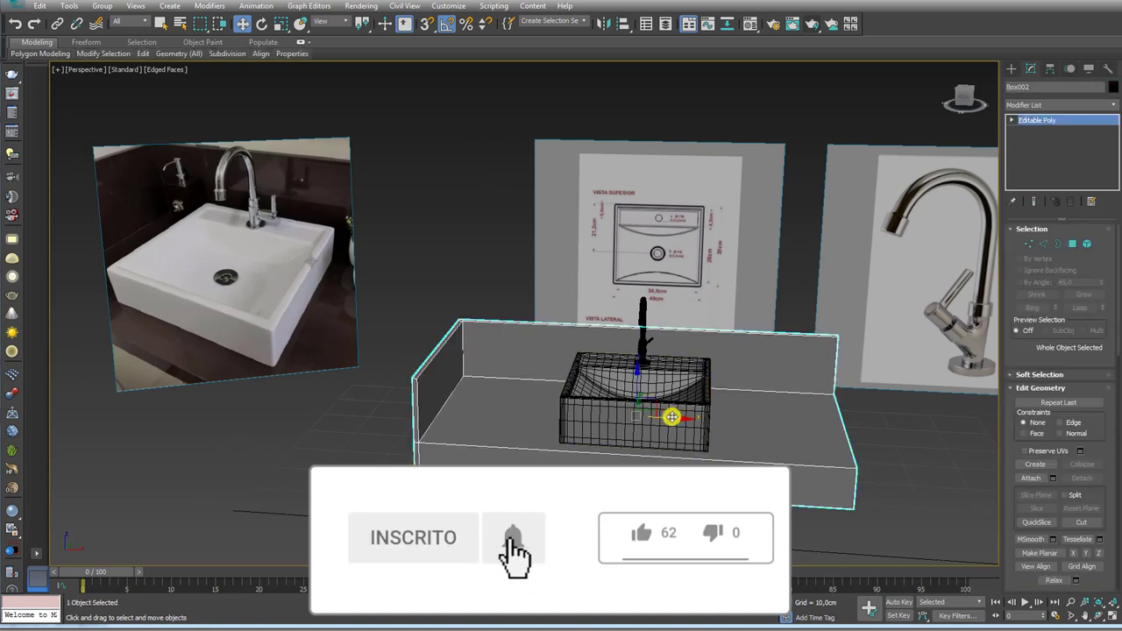
mouse_move(671, 418)
left_mouse_down()
mouse_move(687, 423)
mouse_move(676, 421)
left_mouse_up()
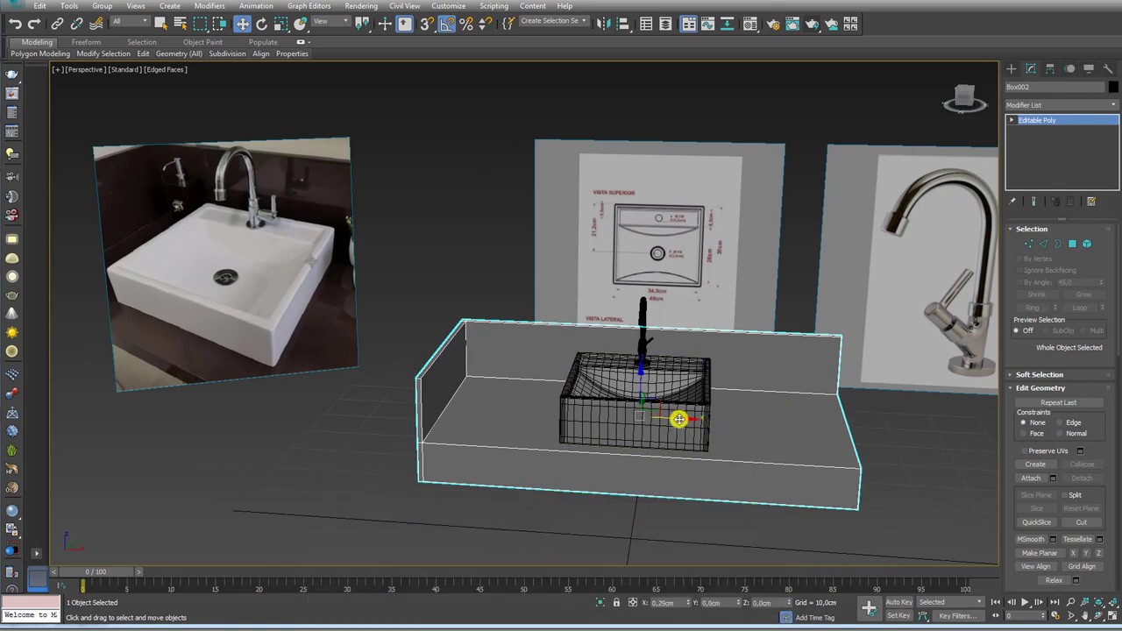
left_click_drag(676, 422, 679, 424)
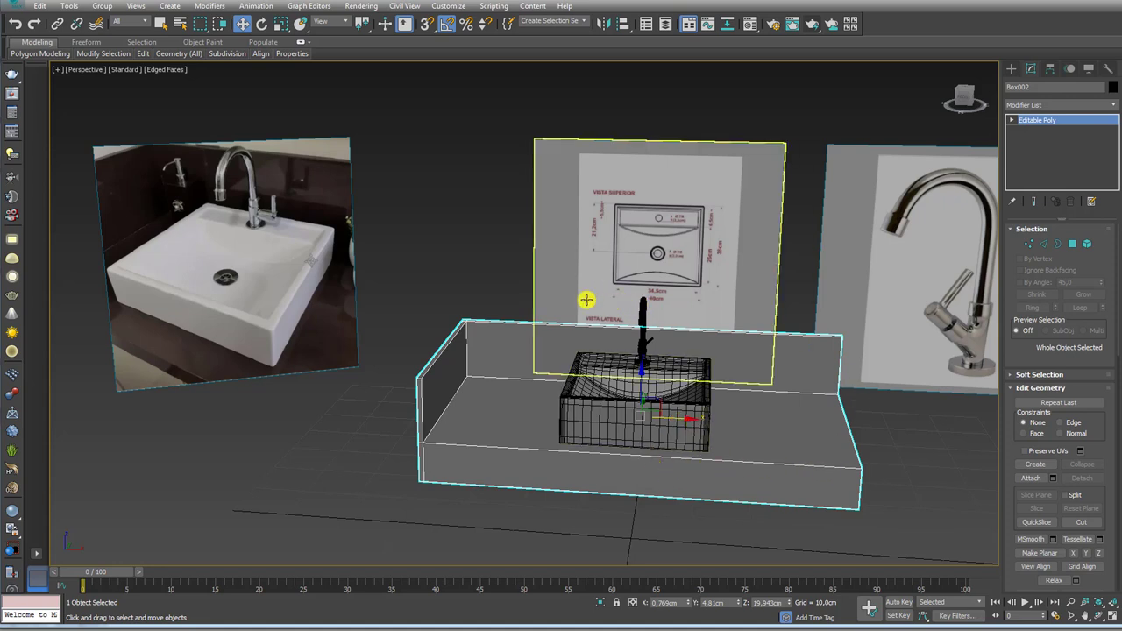
key("ctrl+a")
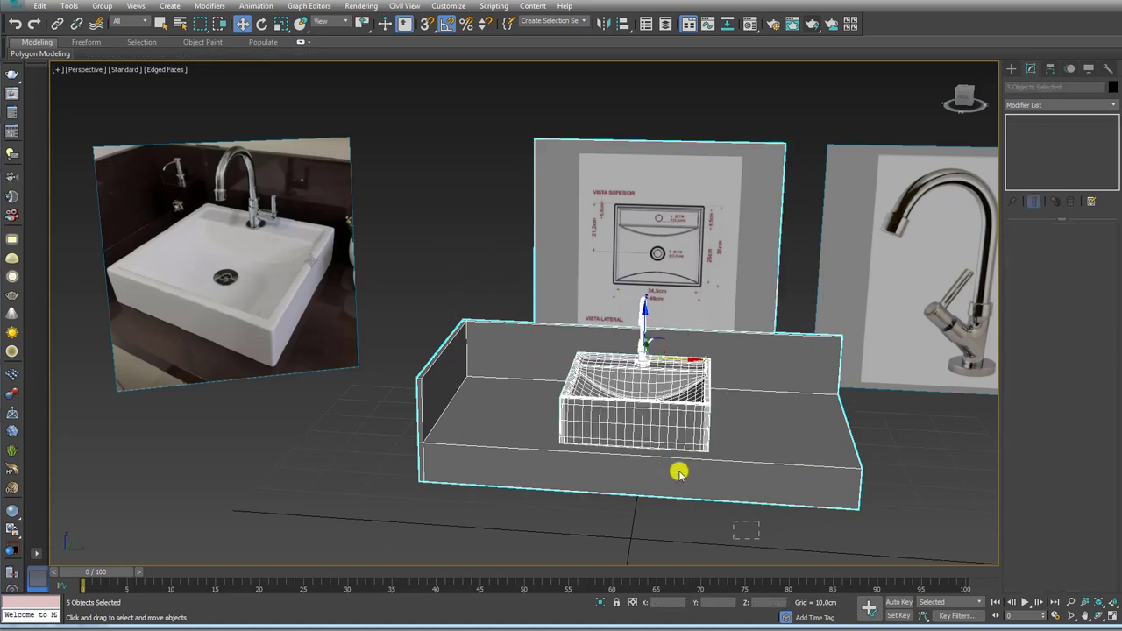